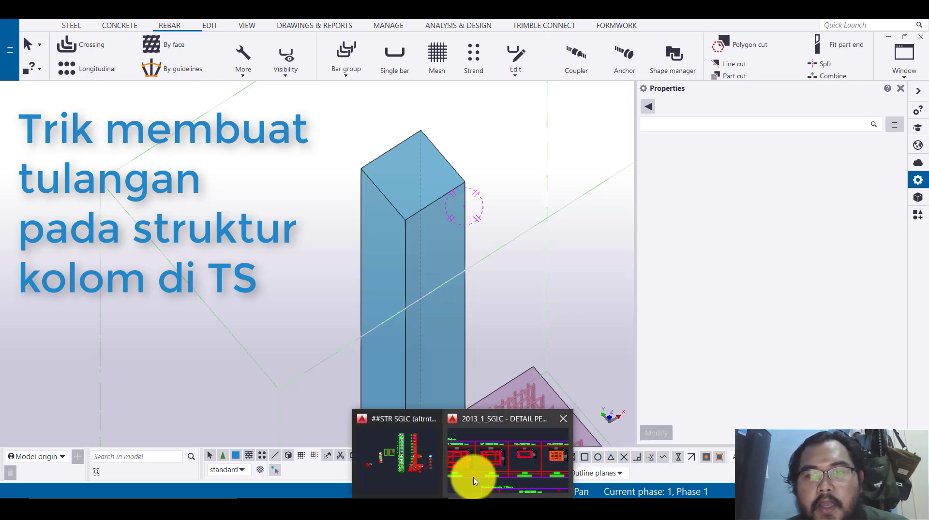
Switch to the AutoCAD column detail drawing and examine the C4-700X700 column section.
click(474, 481)
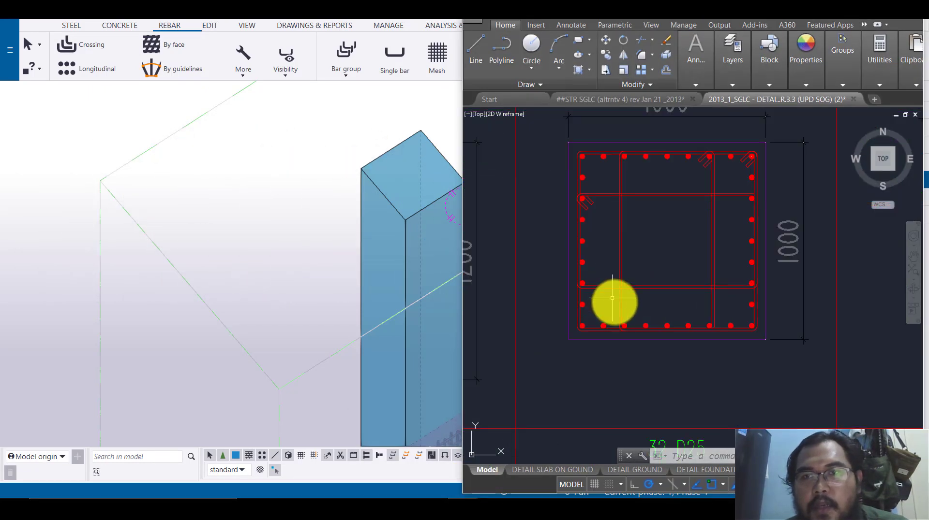
scroll(612, 298, down, 3)
scroll(612, 230, up, 3)
scroll(613, 254, down, 3)
mouse_move(611, 281)
middle_down()
mouse_move(682, 305)
mouse_move(336, 286)
middle_up()
scroll(597, 290, up, 5)
middle_drag(700, 253, 670, 302)
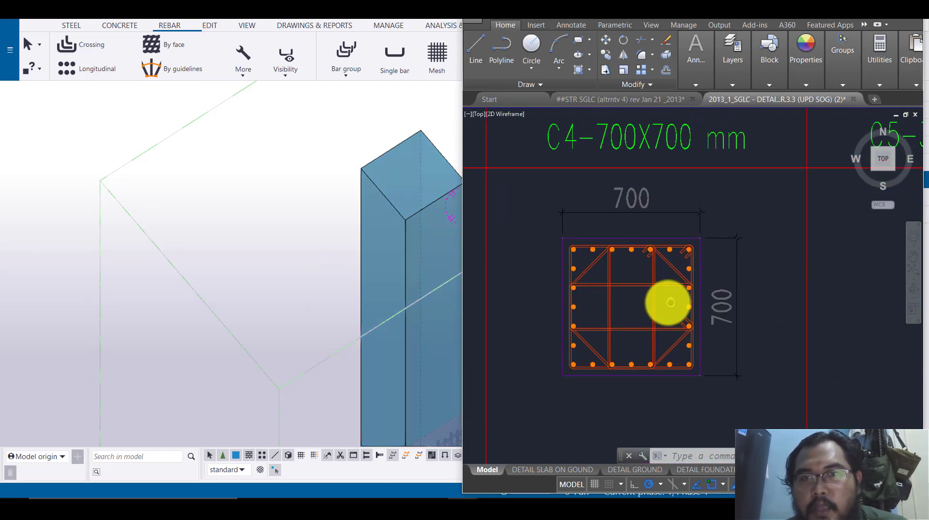
scroll(631, 286, up, 2)
mouse_move(670, 347)
middle_down()
mouse_move(701, 307)
mouse_move(723, 303)
middle_up()
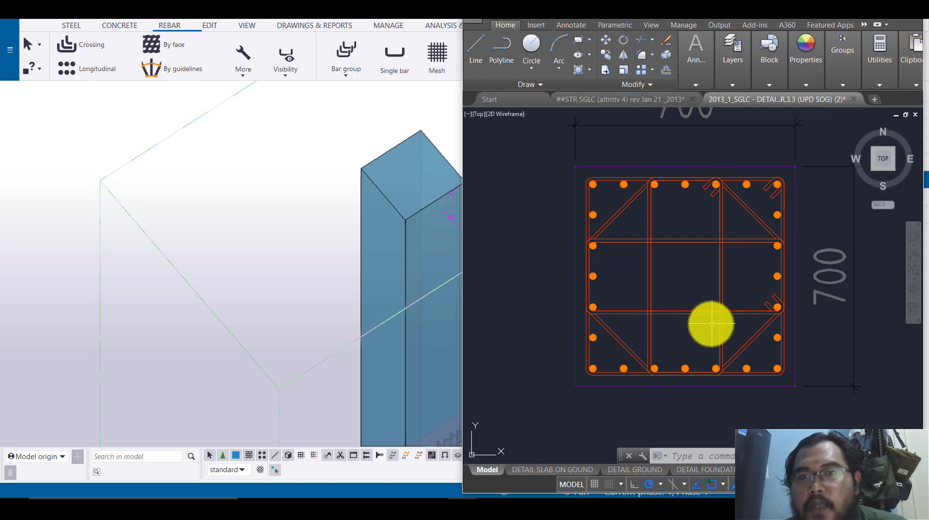
Read the main bar and tie specifications noted below the C4 column section.
scroll(756, 210, down, 3)
scroll(756, 284, up, 8)
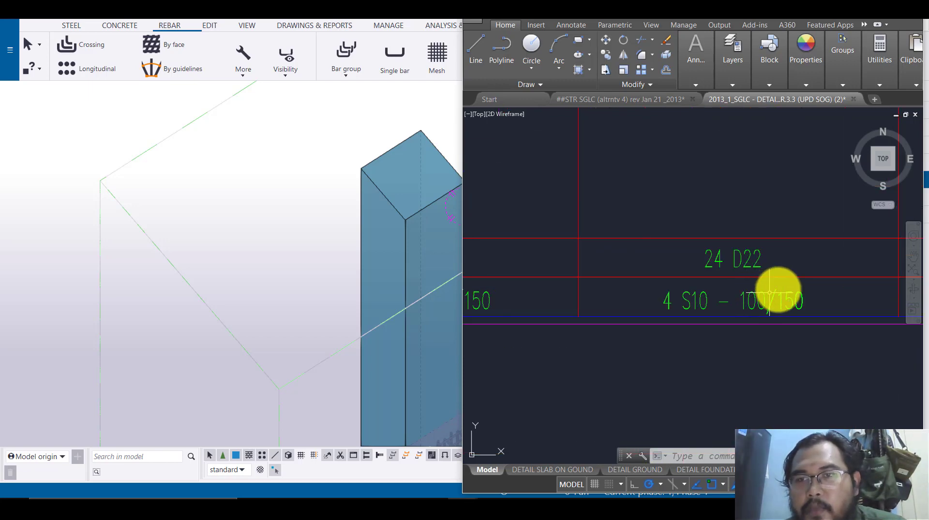
scroll(783, 285, up, 2)
mouse_move(695, 242)
middle_down()
mouse_move(701, 288)
mouse_move(687, 303)
middle_up()
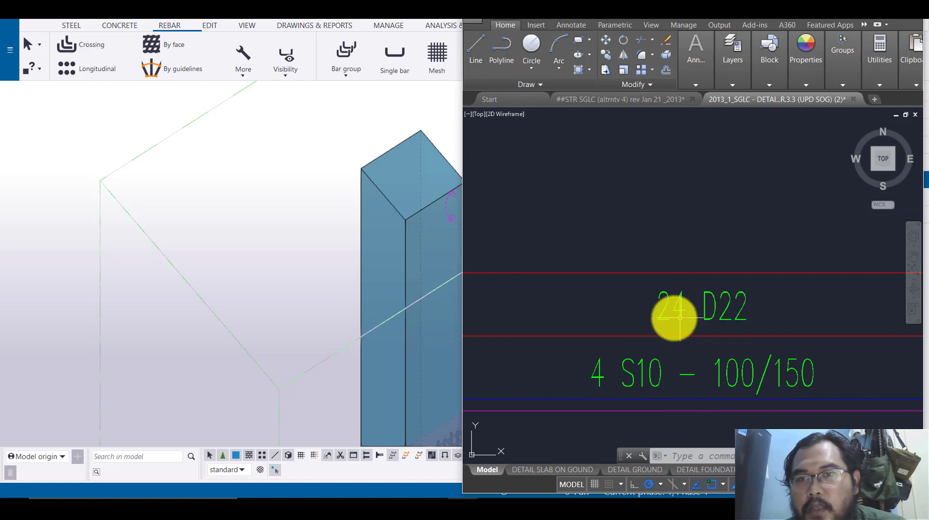
mouse_move(739, 337)
middle_down()
mouse_move(721, 272)
mouse_move(740, 275)
middle_up()
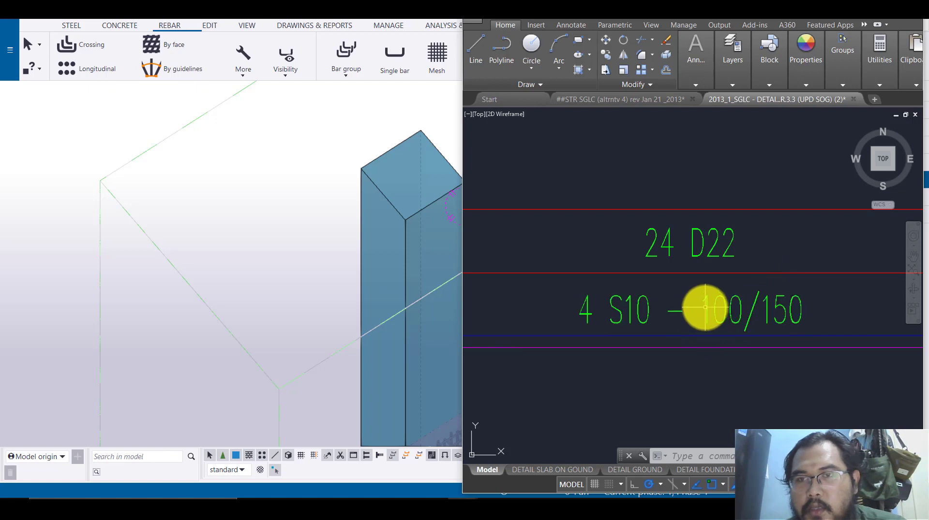
middle_drag(704, 308, 704, 317)
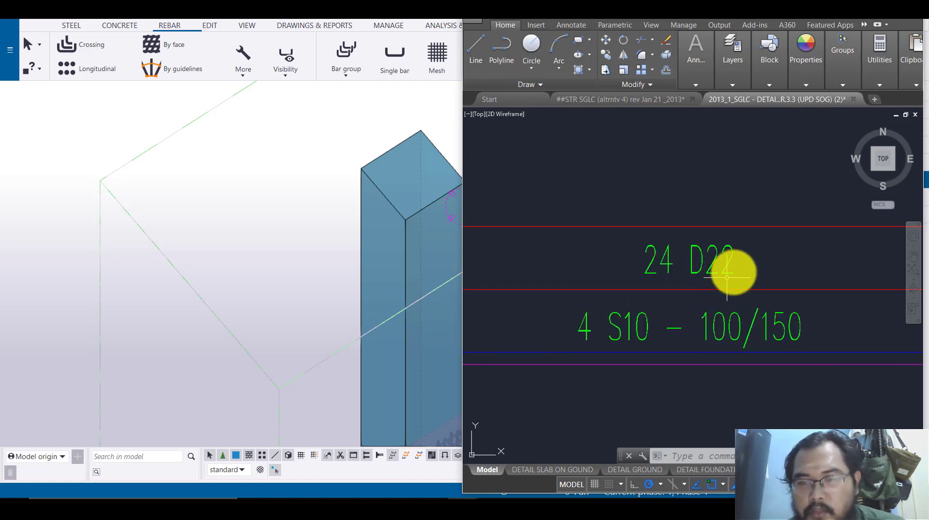
scroll(732, 268, down, 2)
middle_drag(751, 253, 724, 316)
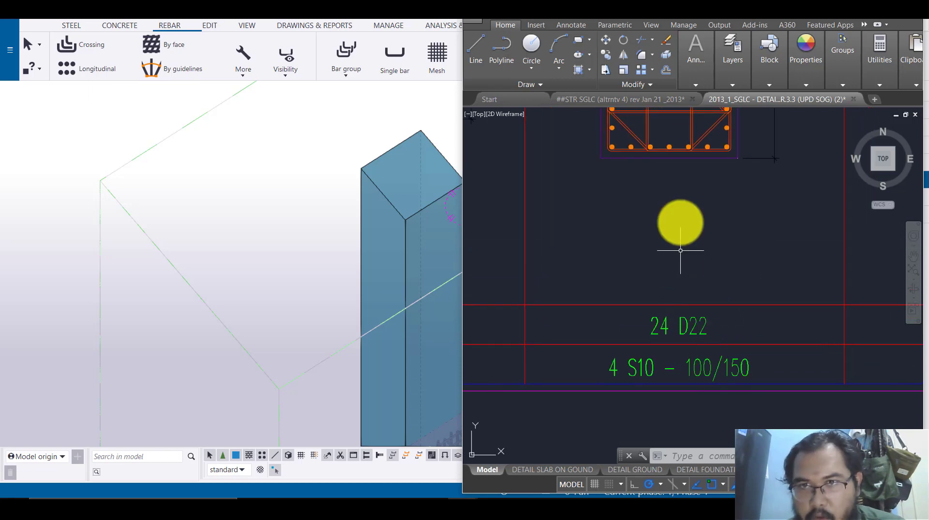
Examine the bar and tie arrangement inside the C4 section, and return to the Tekla Structures model.
mouse_move(680, 251)
middle_down()
mouse_move(660, 352)
mouse_move(668, 431)
middle_up()
scroll(673, 245, up, 3)
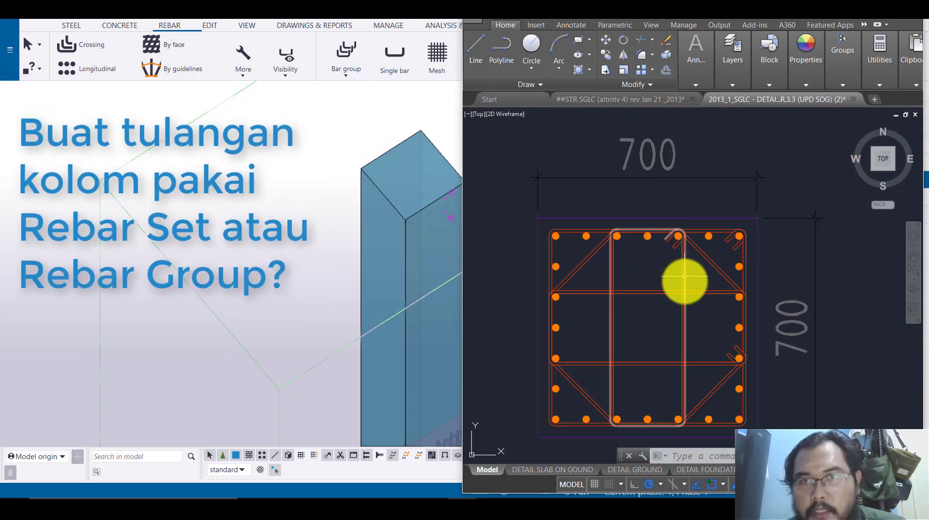
scroll(684, 276, down, 2)
middle_drag(655, 214, 648, 274)
middle_drag(697, 303, 710, 244)
click(848, 18)
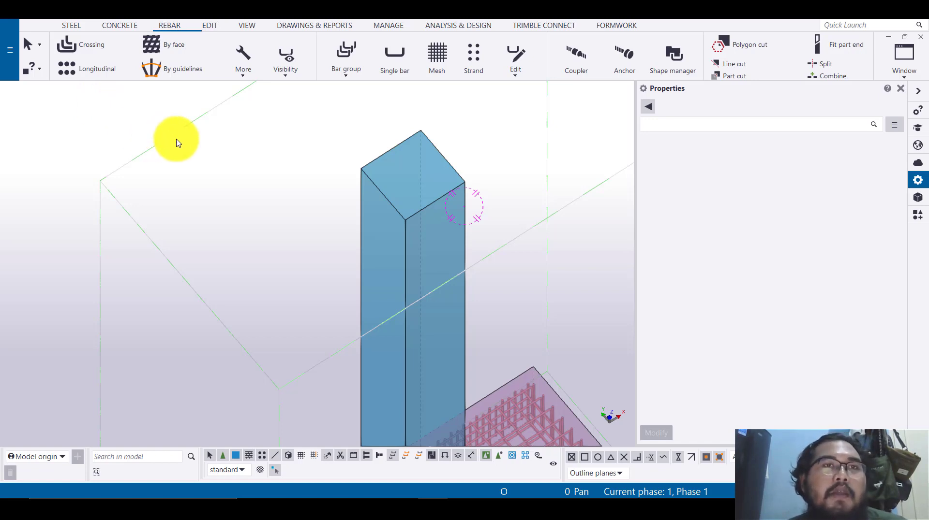
Close the object properties pane to give the 3D view of the column's top more room.
middle_drag(494, 253, 467, 247)
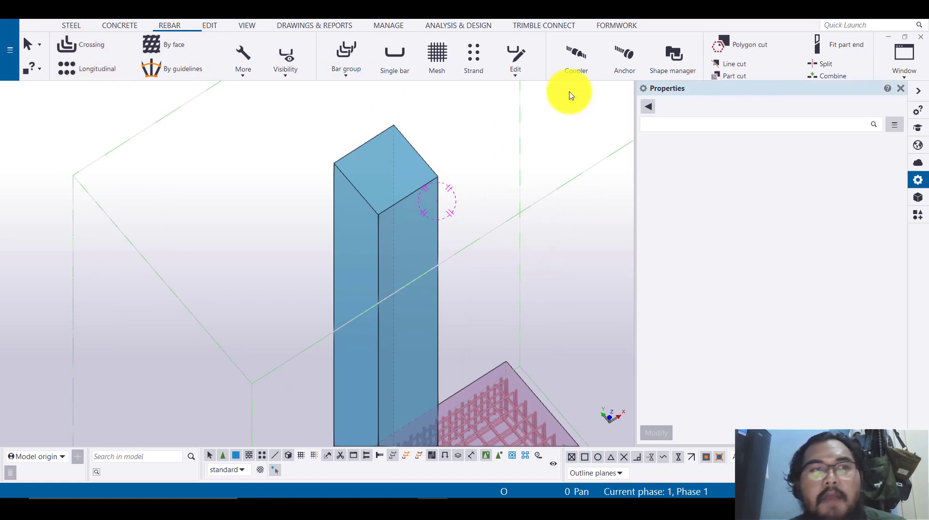
scroll(254, 182, down, 1)
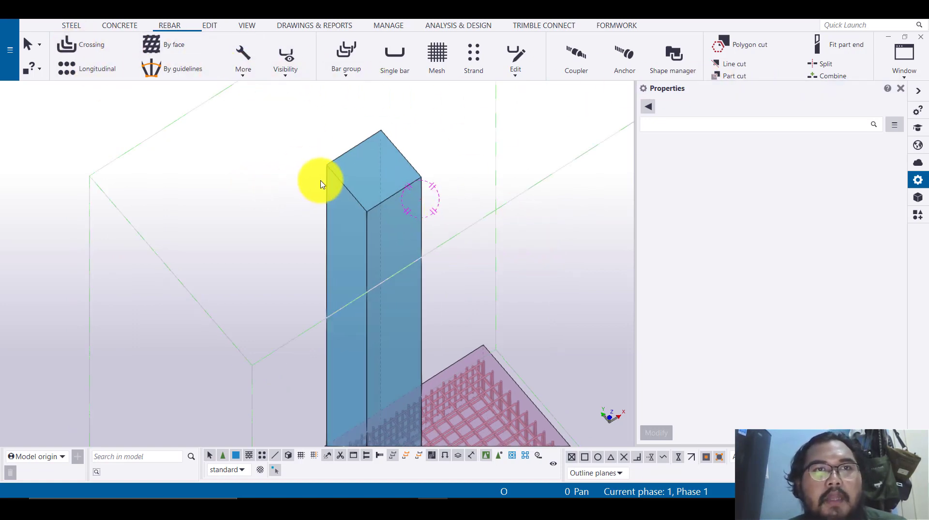
scroll(332, 173, up, 1)
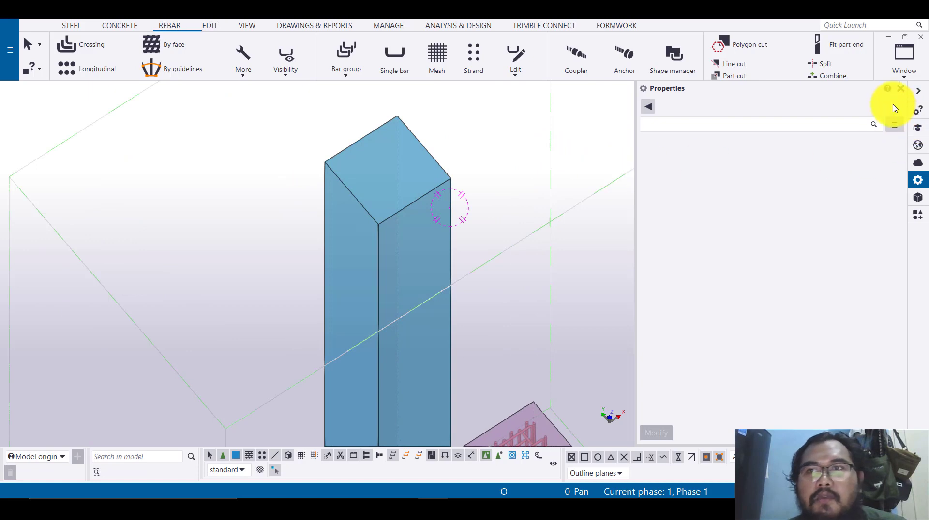
click(902, 90)
scroll(788, 239, up, 1)
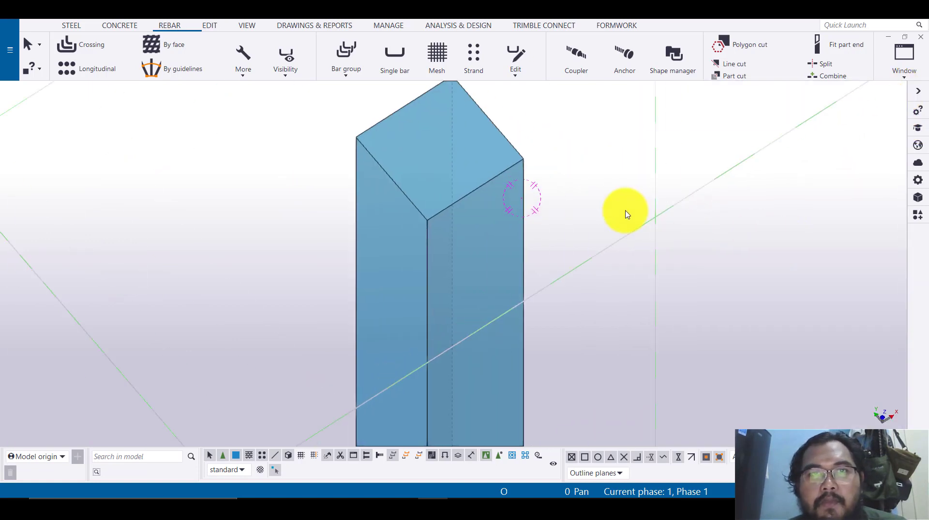
middle_drag(630, 272, 631, 282)
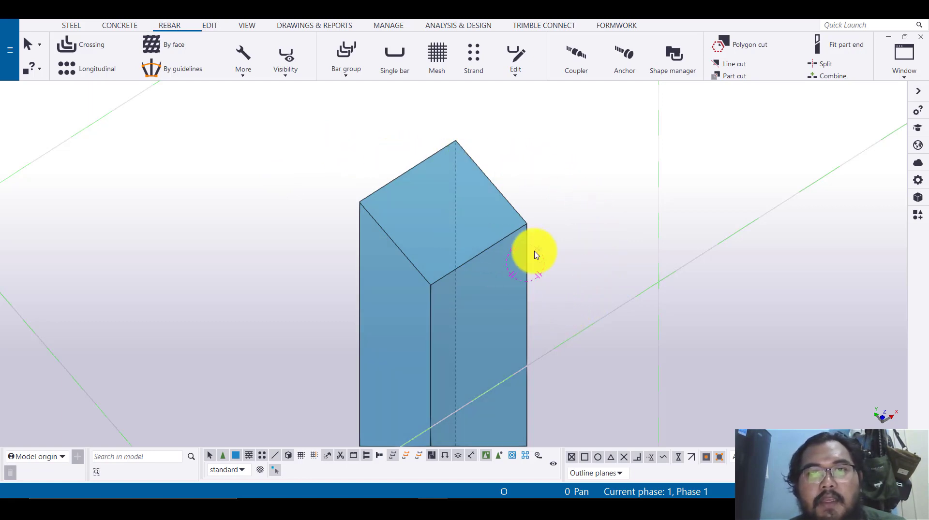
mouse_move(533, 253)
middle_down()
mouse_move(510, 214)
mouse_move(520, 244)
middle_up()
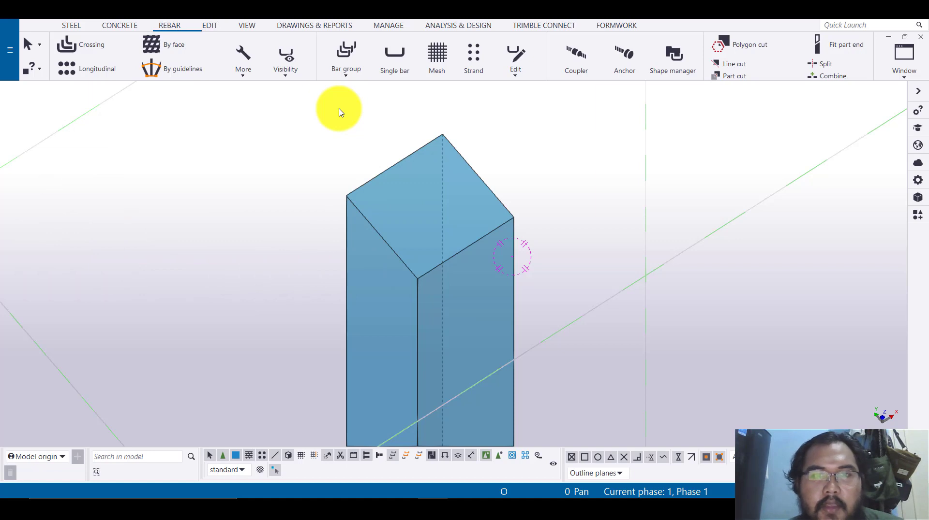
middle_drag(325, 97, 327, 112)
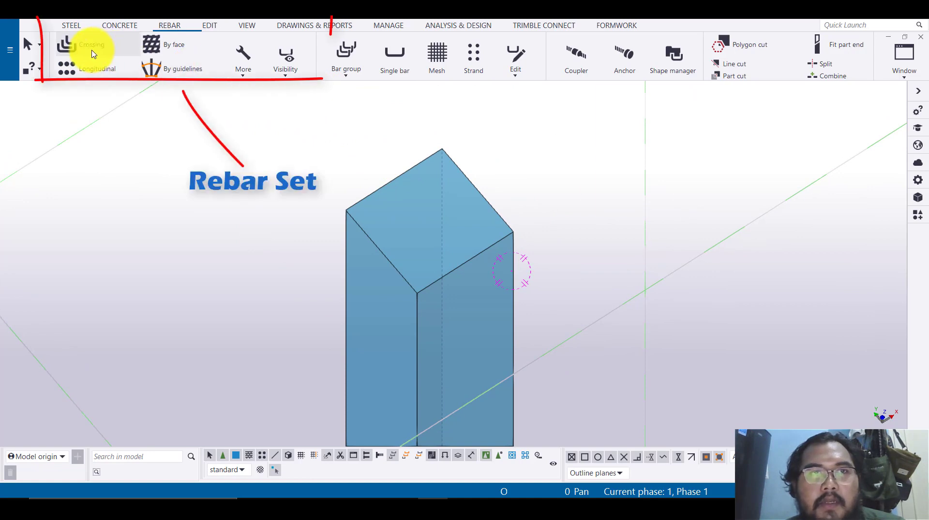
click(117, 49)
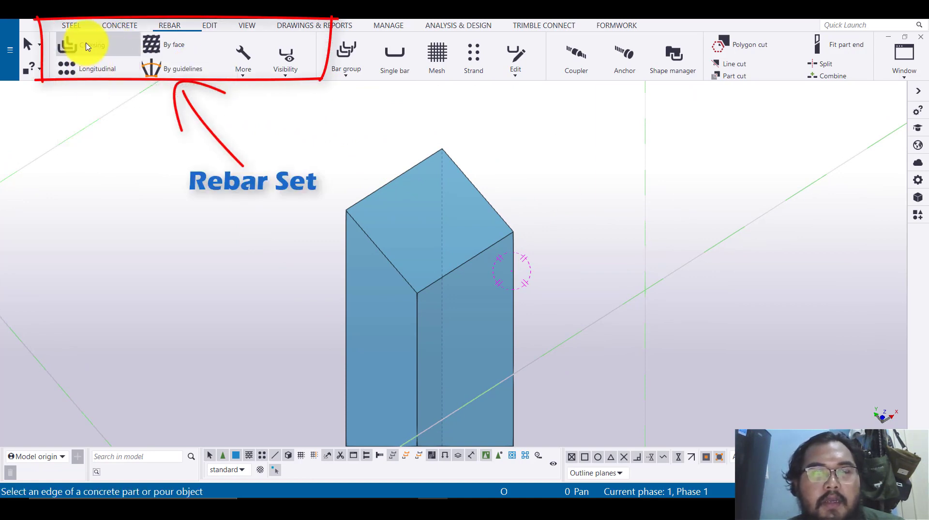
click(92, 73)
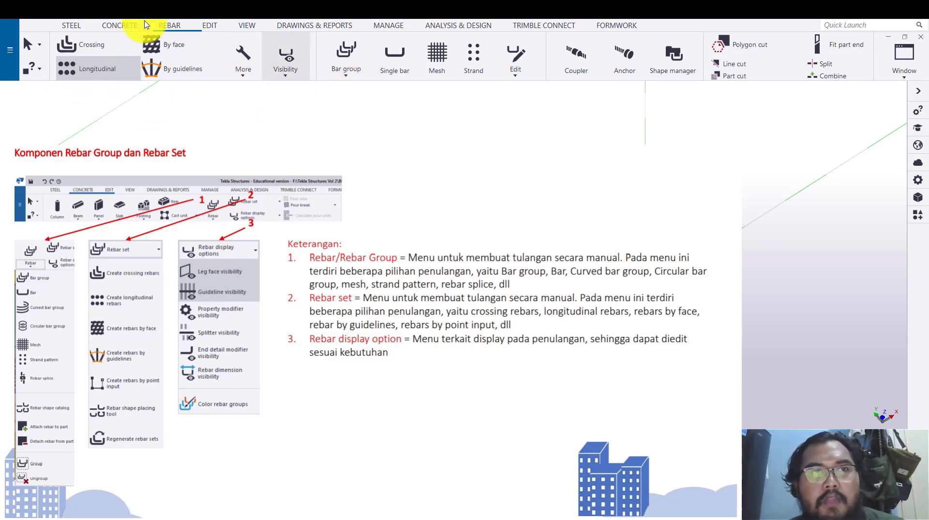
click(514, 75)
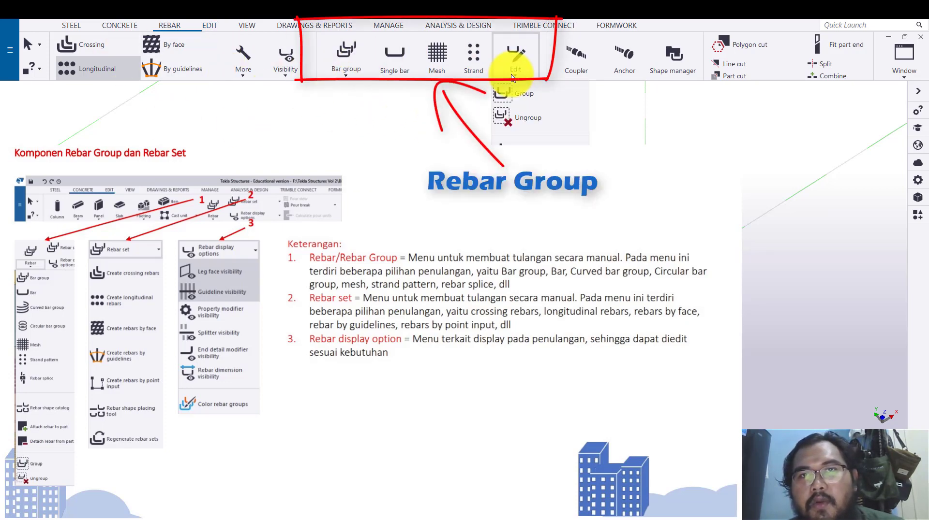
click(512, 78)
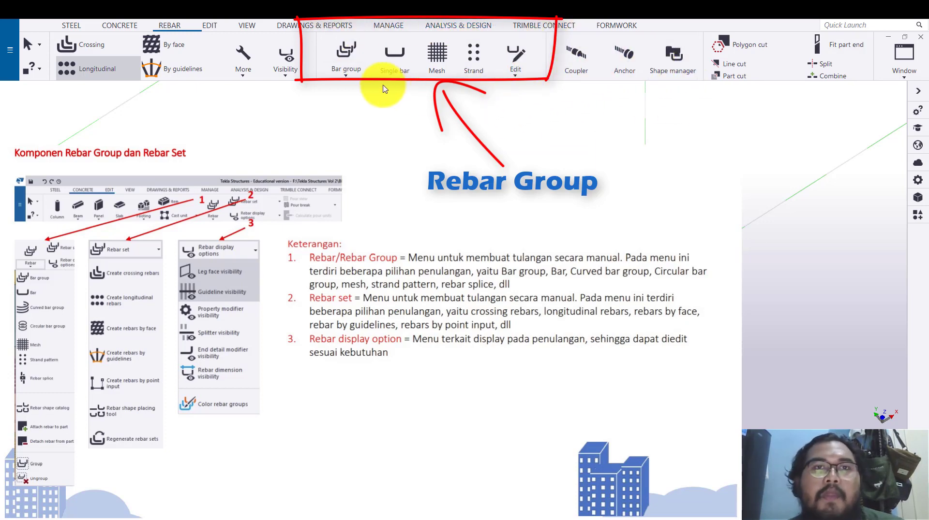
click(353, 72)
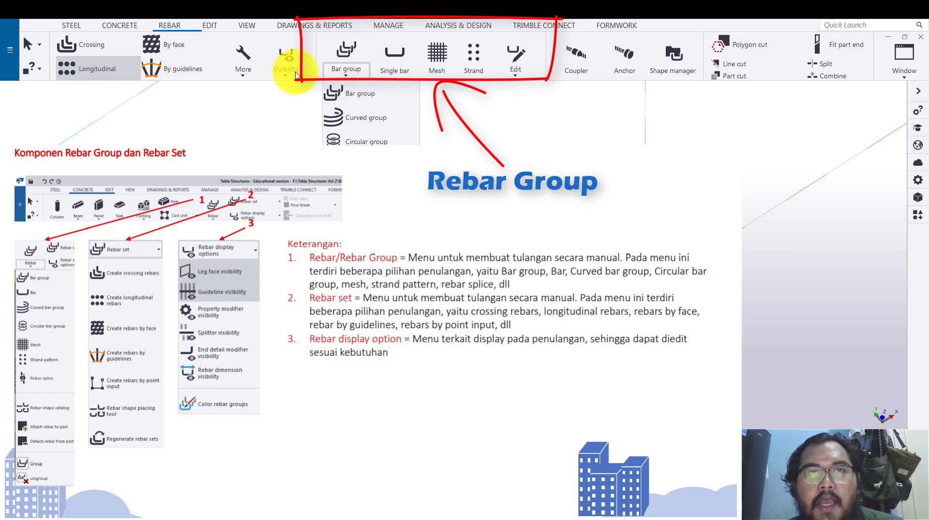
click(331, 72)
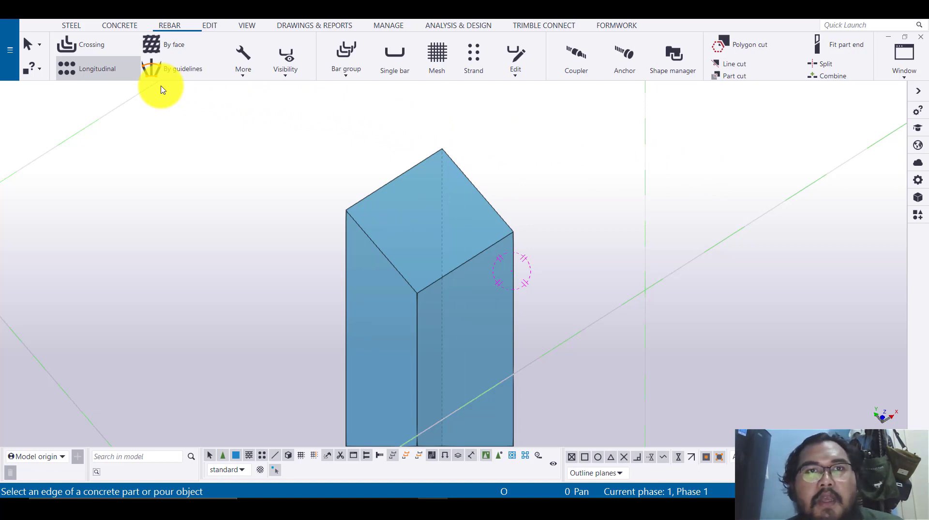
scroll(546, 269, up, 1)
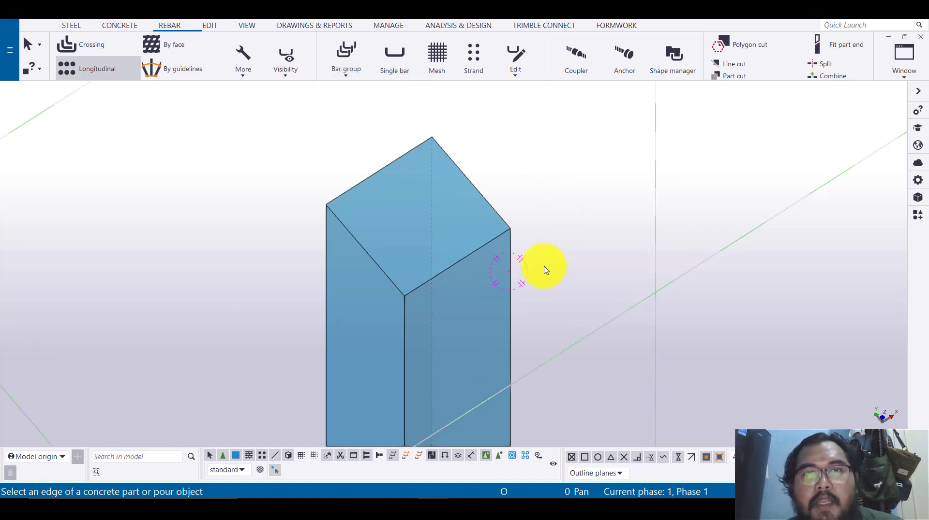
scroll(544, 267, up, 2)
middle_drag(479, 228, 523, 224)
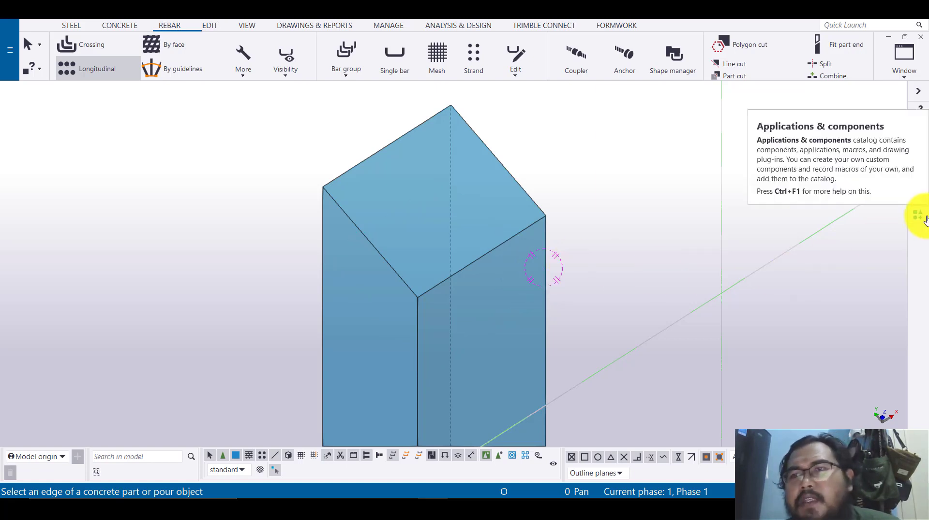
Search the applications and components catalog for "column" and open the settings of Columns - automated reinforcement layout (57).
click(921, 218)
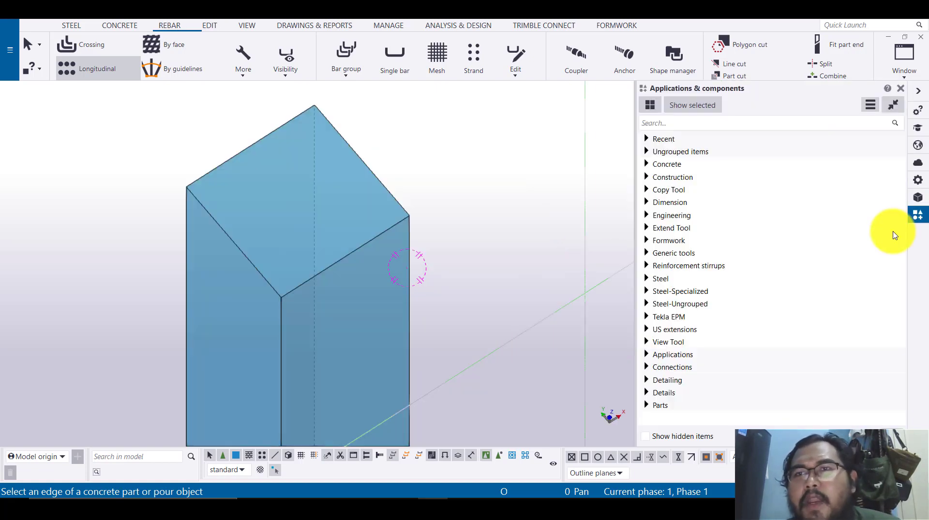
click(702, 122)
text(column)
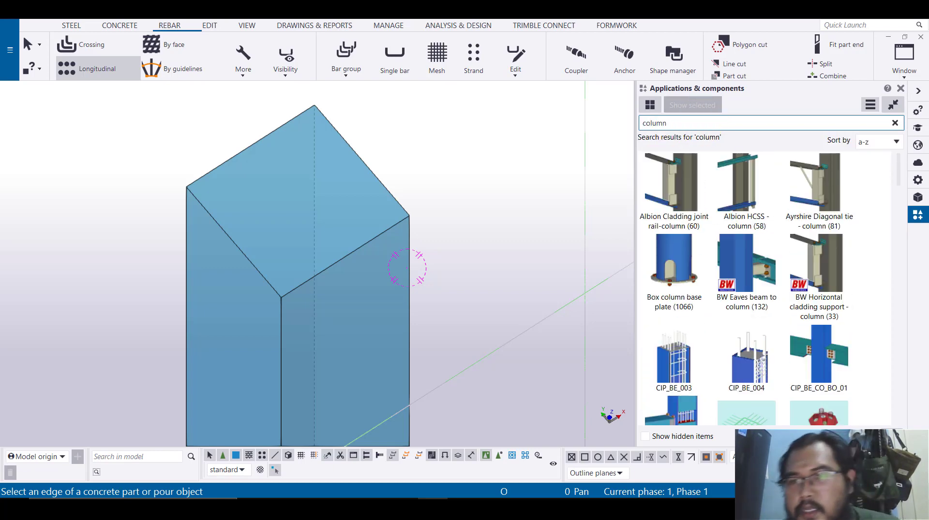
scroll(767, 373, down, 3)
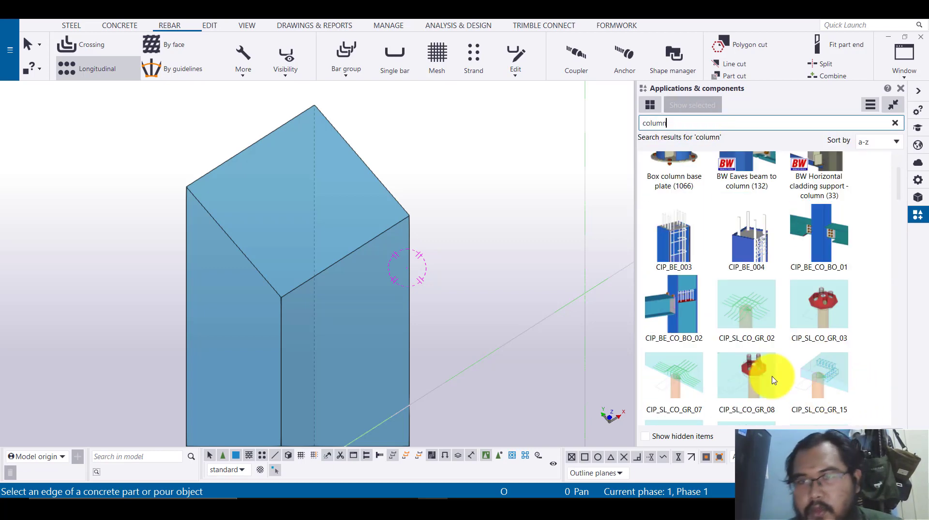
scroll(823, 358, down, 6)
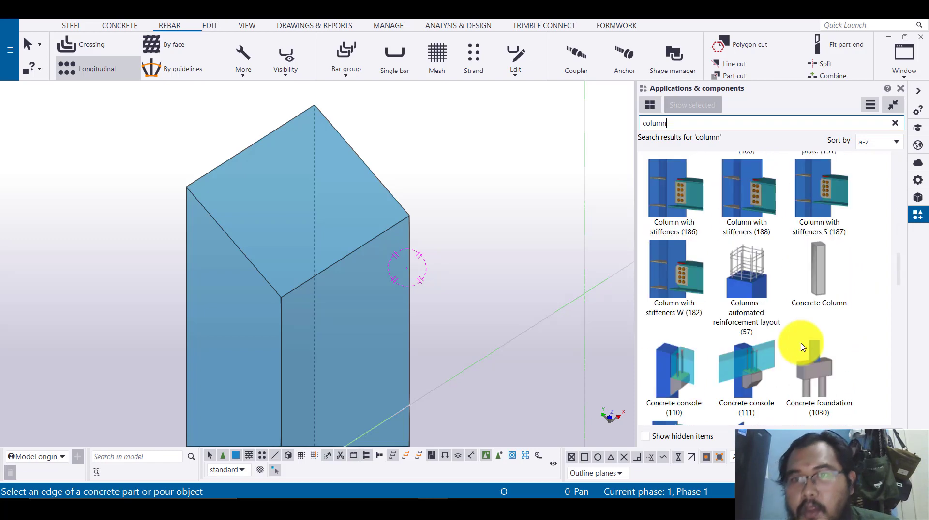
scroll(850, 352, down, 4)
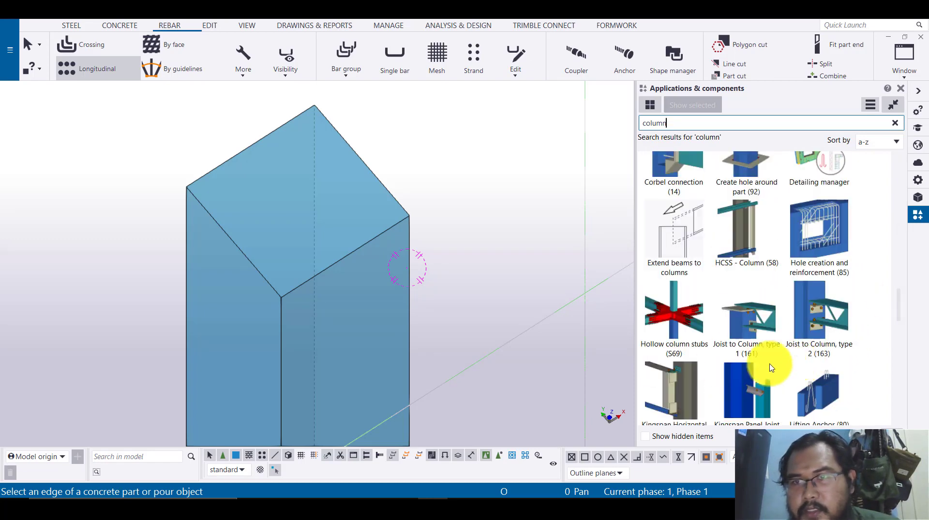
scroll(762, 369, up, 4)
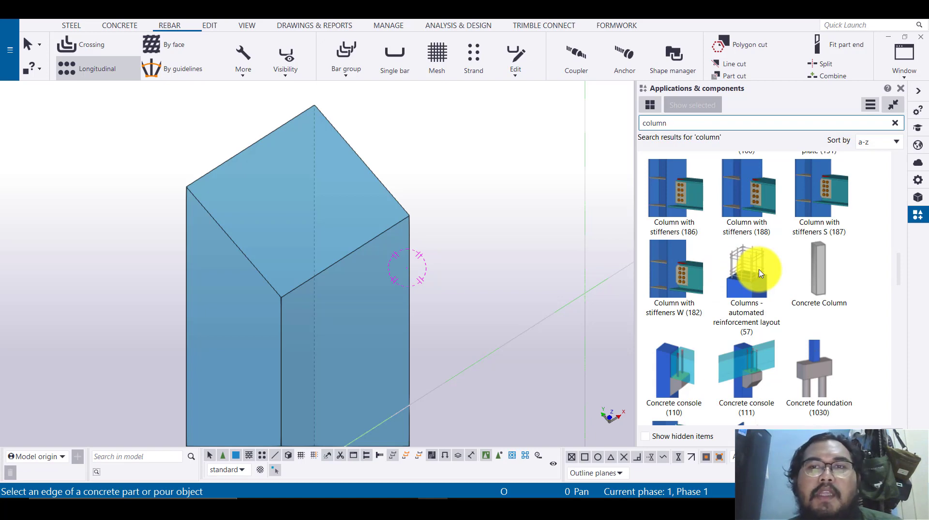
double_click(746, 280)
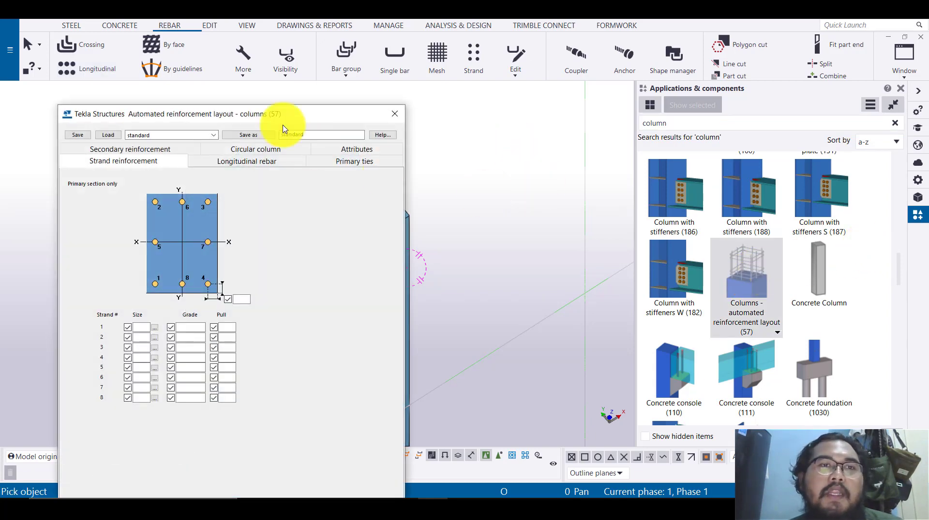
Look through the reinforcement component's settings and browse the available primary tie configurations for one matching the column detail.
click(225, 150)
click(244, 150)
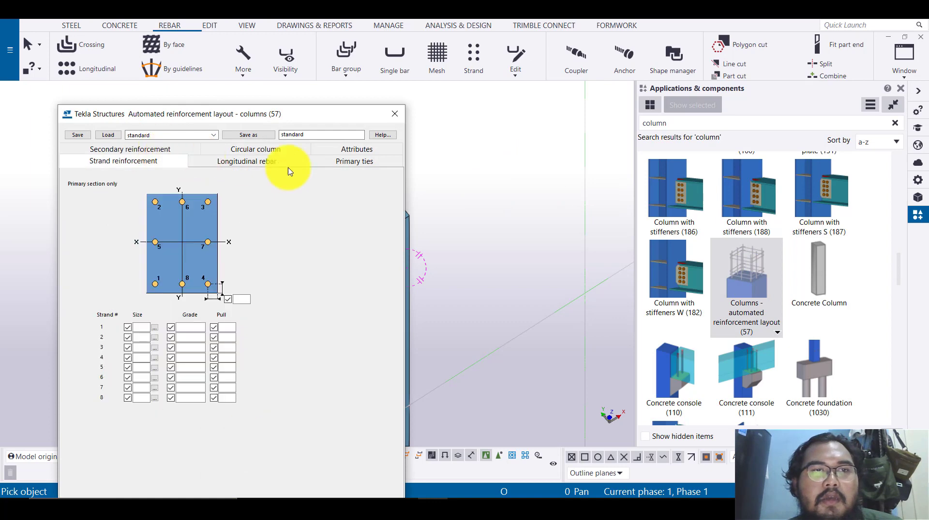
click(360, 161)
click(366, 153)
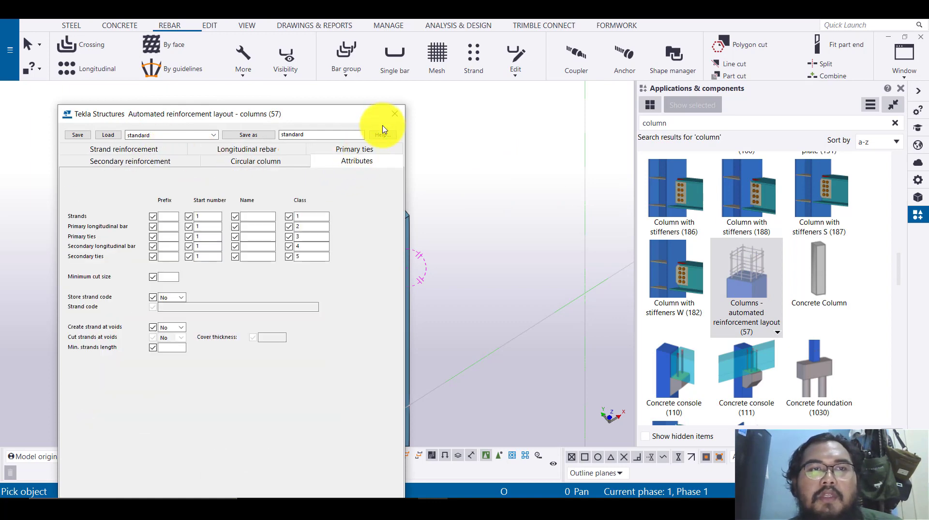
click(365, 153)
click(190, 241)
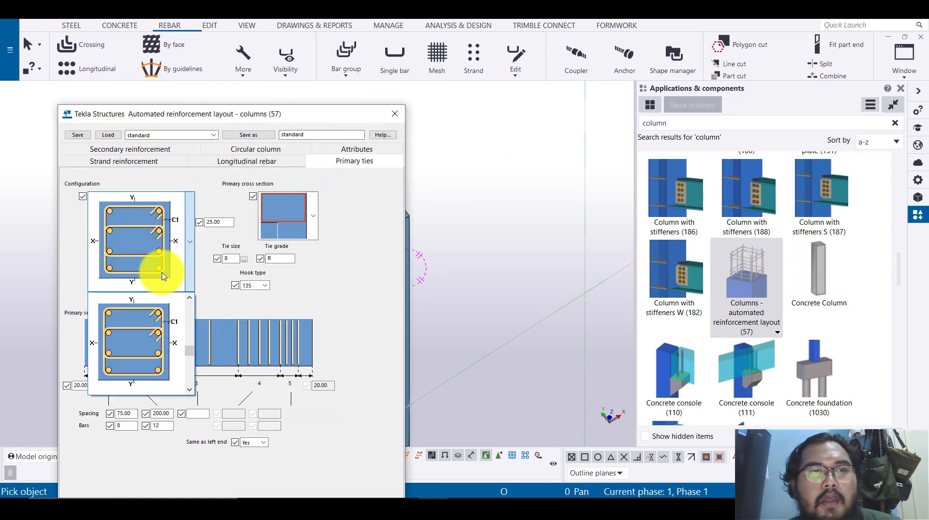
scroll(144, 370, down, 2)
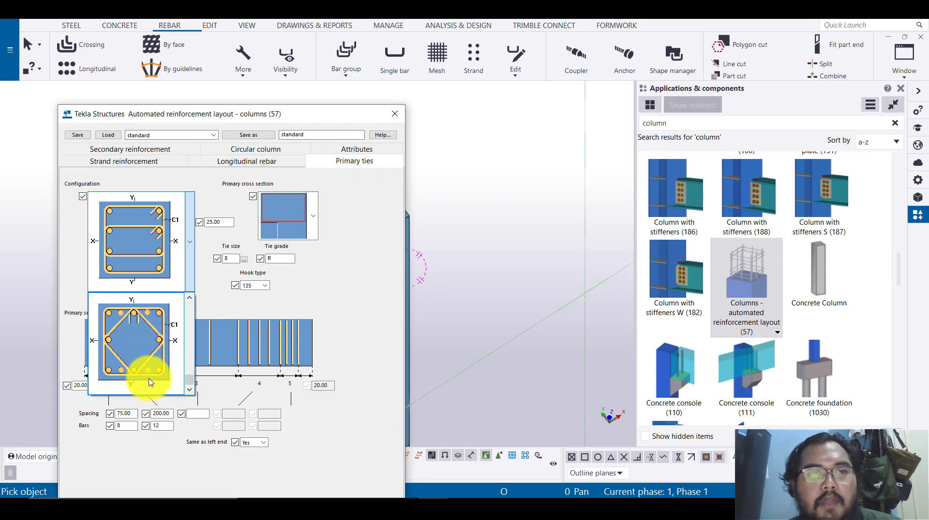
scroll(145, 339, up, 5)
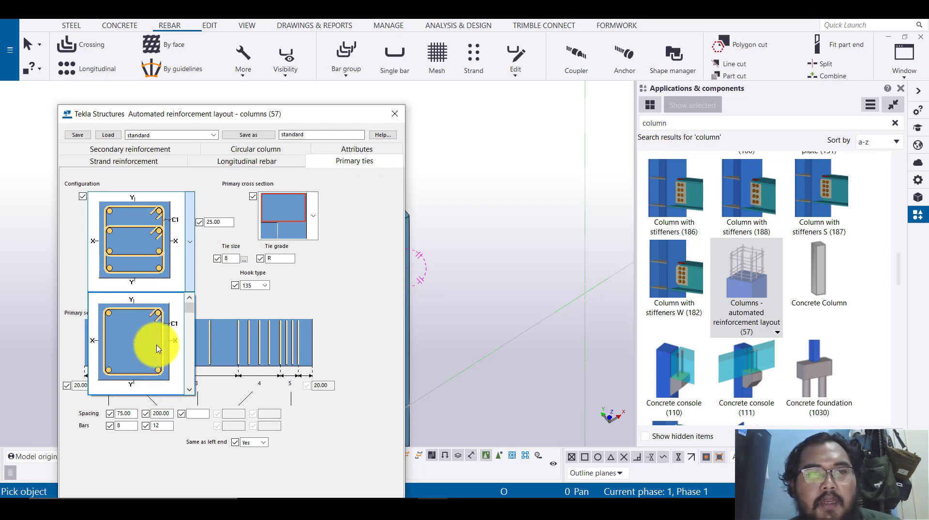
scroll(163, 353, down, 2)
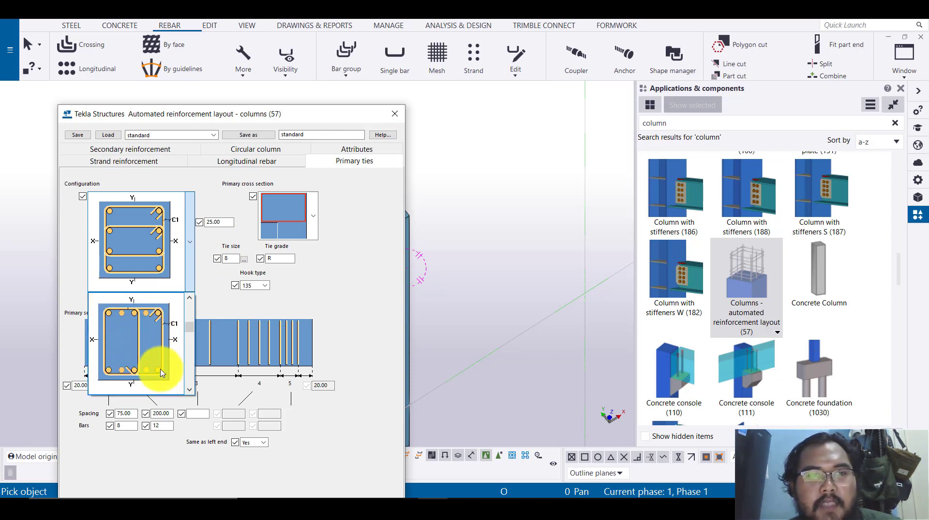
scroll(140, 352, down, 1)
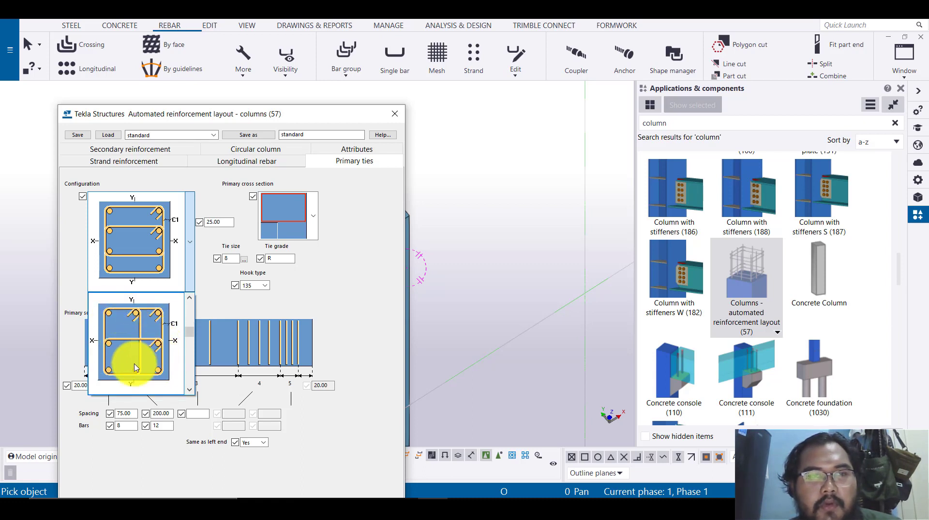
scroll(125, 363, down, 3)
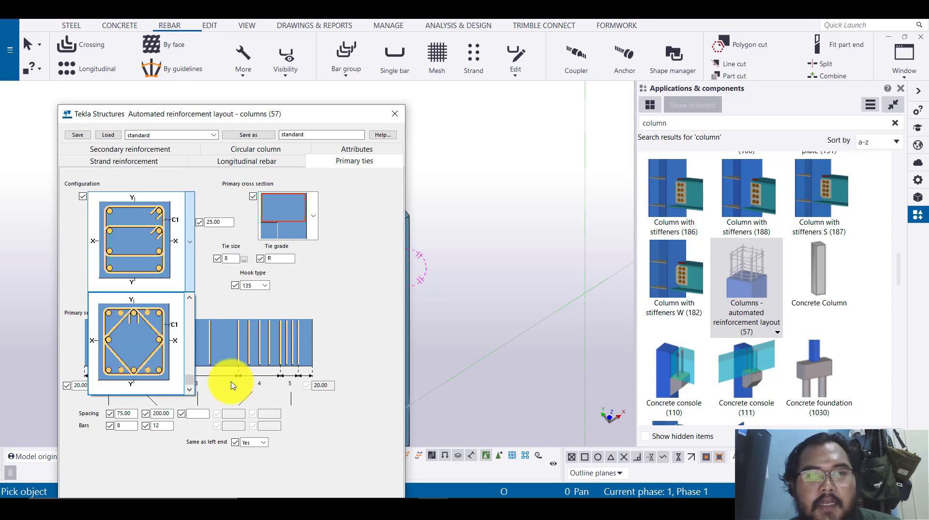
Switch to the AutoCAD detail drawing and examine the tie arrangement in the 700x700 column section.
click(464, 505)
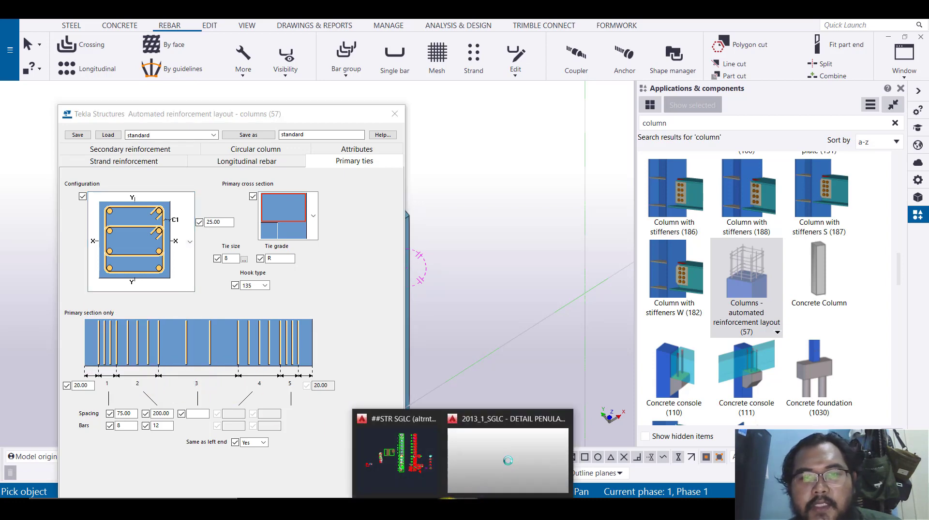
click(459, 462)
scroll(768, 367, up, 3)
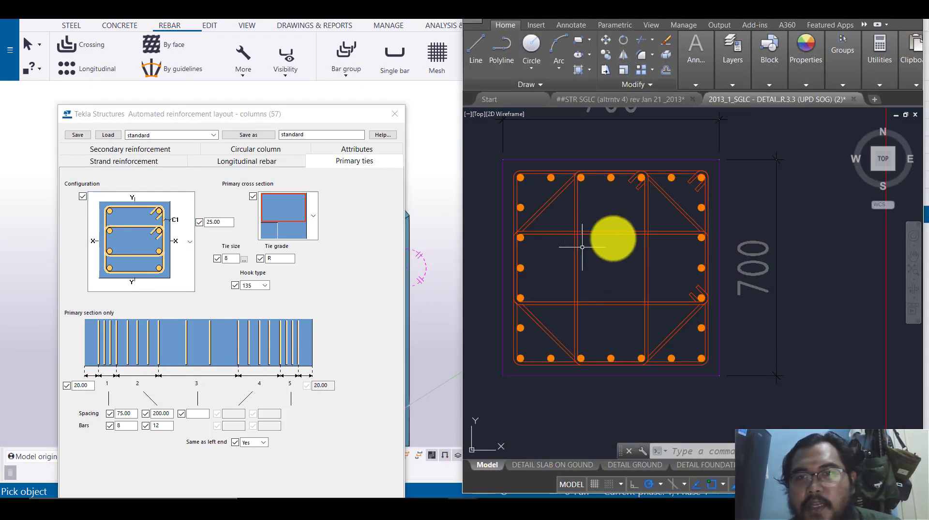
middle_drag(613, 238, 684, 259)
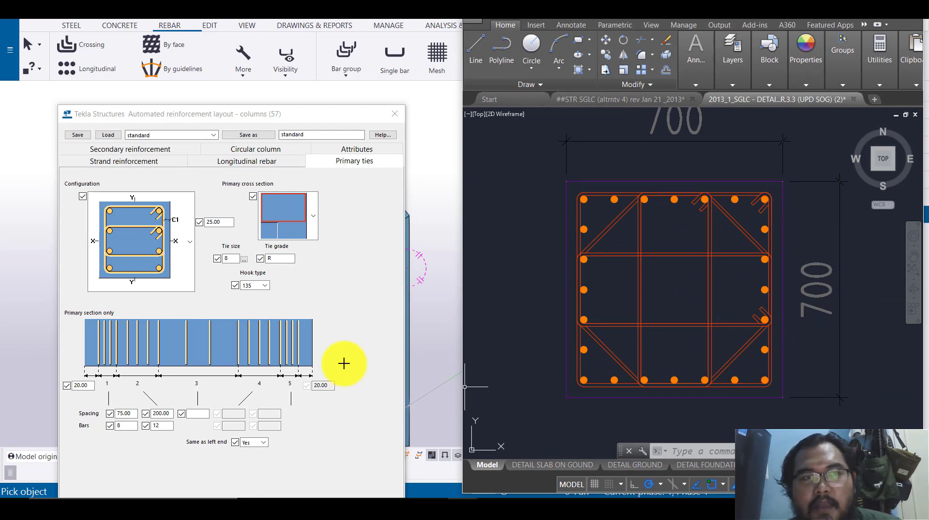
Return to Tekla Structures, close the automated reinforcement layout settings and interrupt the component command.
click(190, 241)
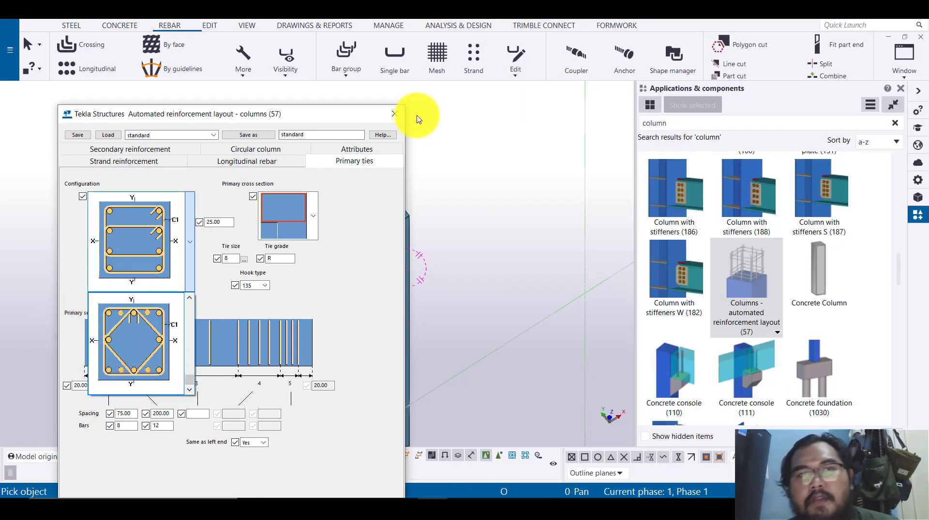
click(392, 121)
click(394, 114)
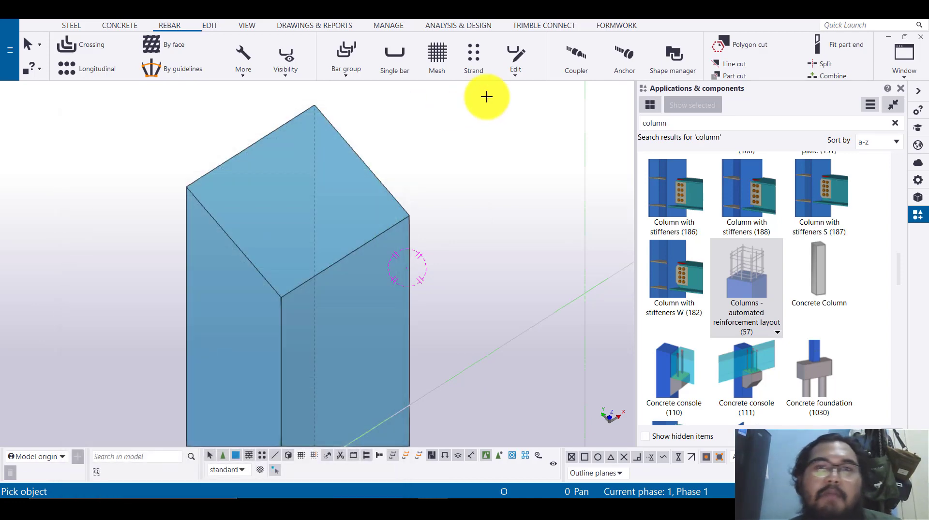
right_click(455, 102)
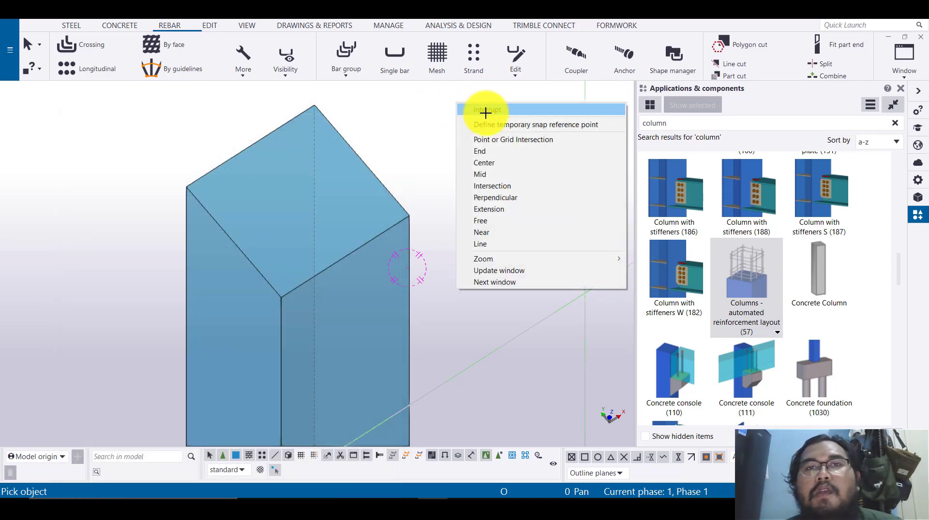
click(490, 109)
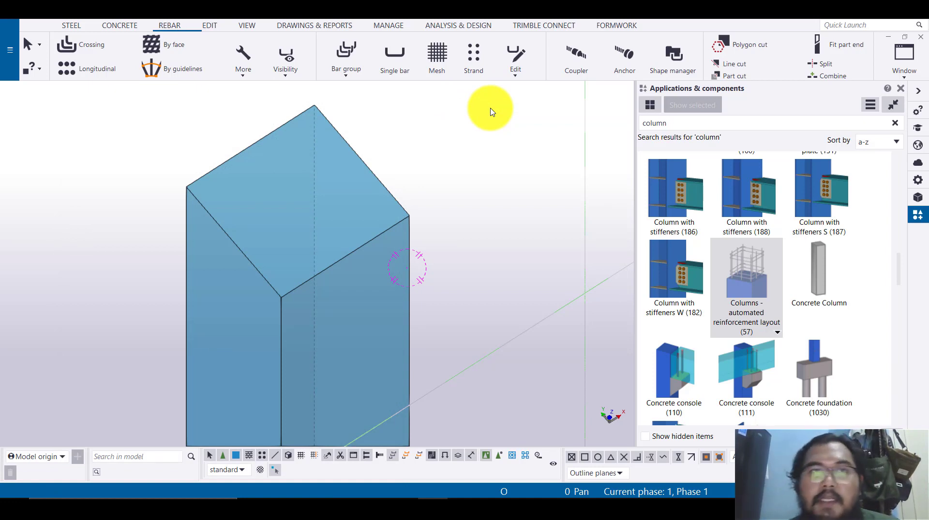
Close the applications and components catalog, and check the column section in AutoCAD again before returning to the model.
scroll(499, 244, down, 3)
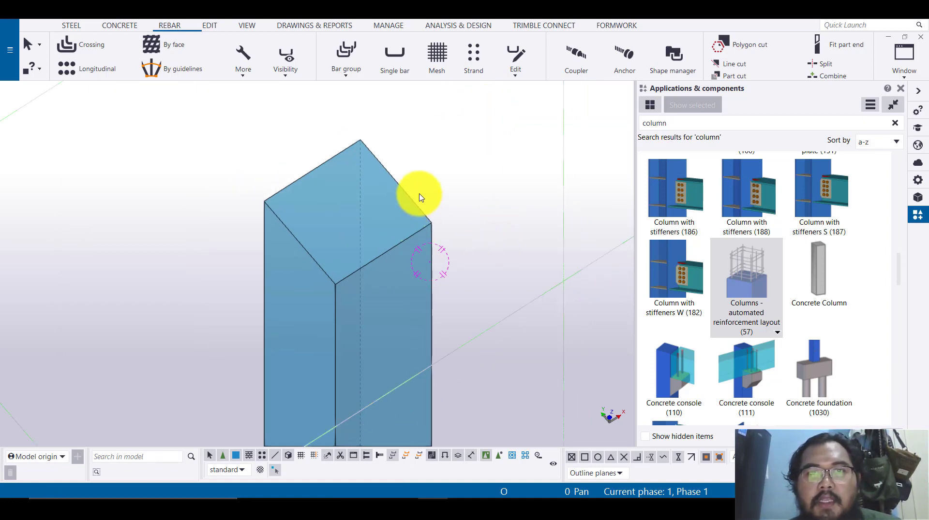
scroll(420, 194, up, 4)
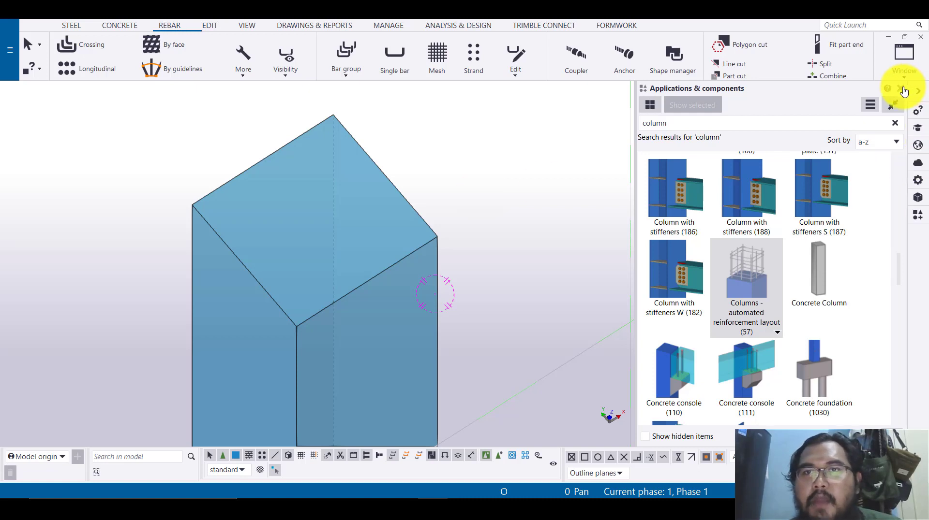
click(904, 91)
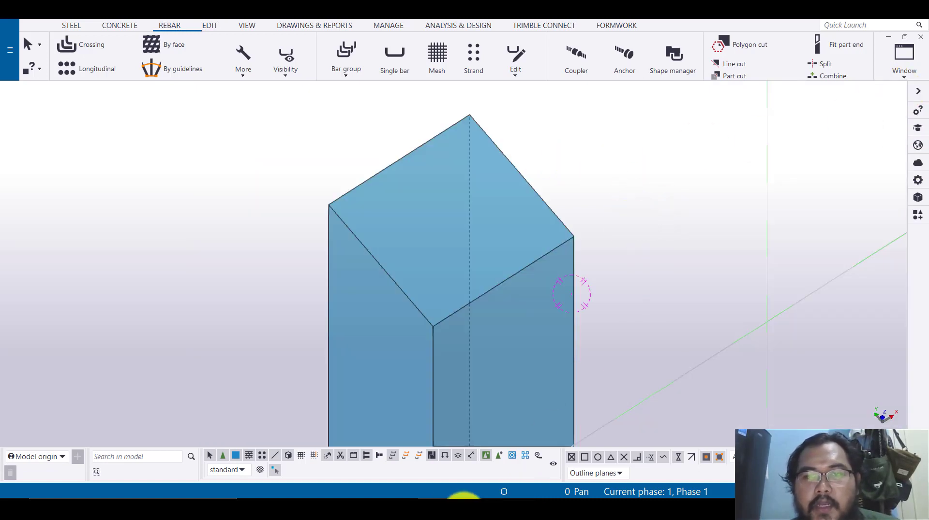
click(472, 484)
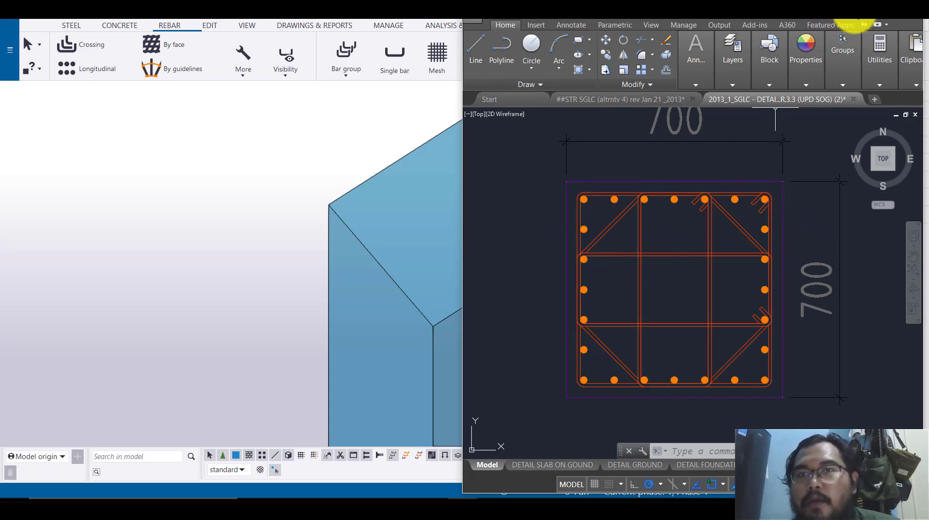
click(858, 24)
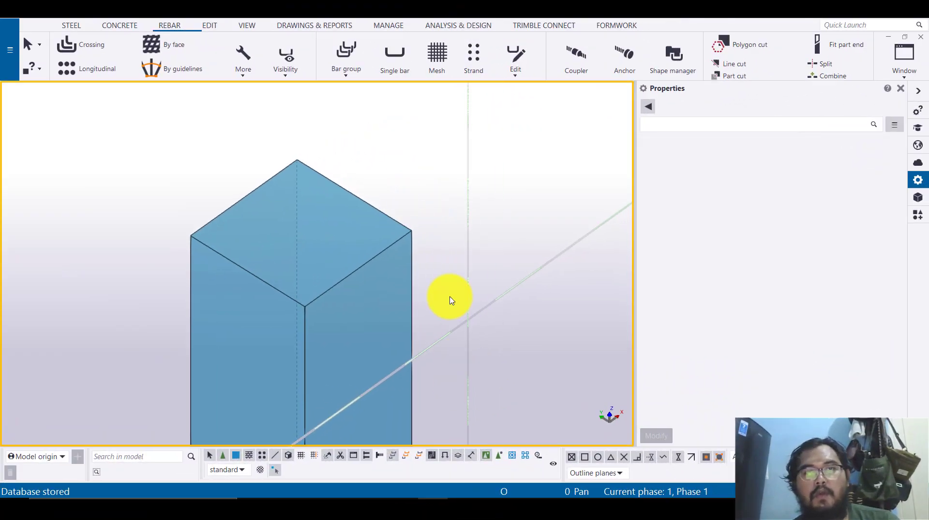
Select the concrete column and review its profile, elevations and concrete cover values for rebar sets.
scroll(436, 229, down, 2)
click(419, 240)
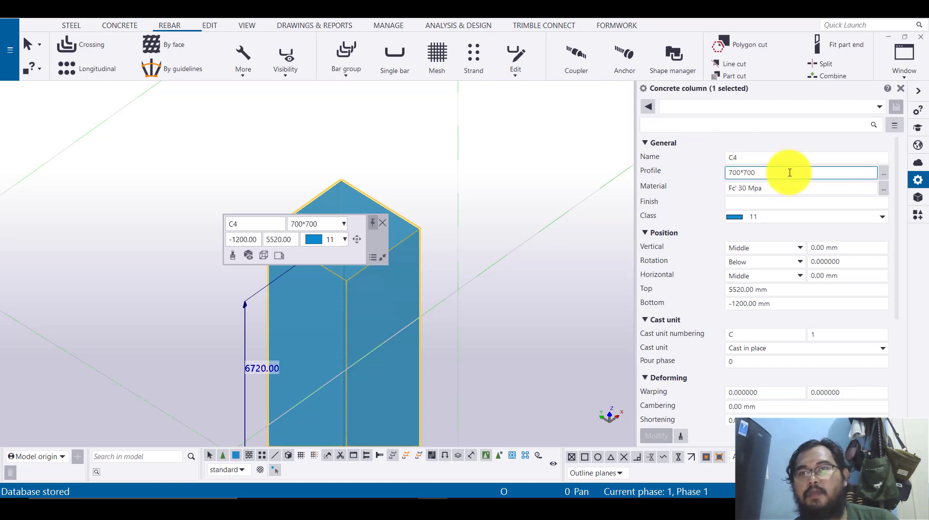
scroll(782, 242, down, 1)
scroll(757, 252, down, 1)
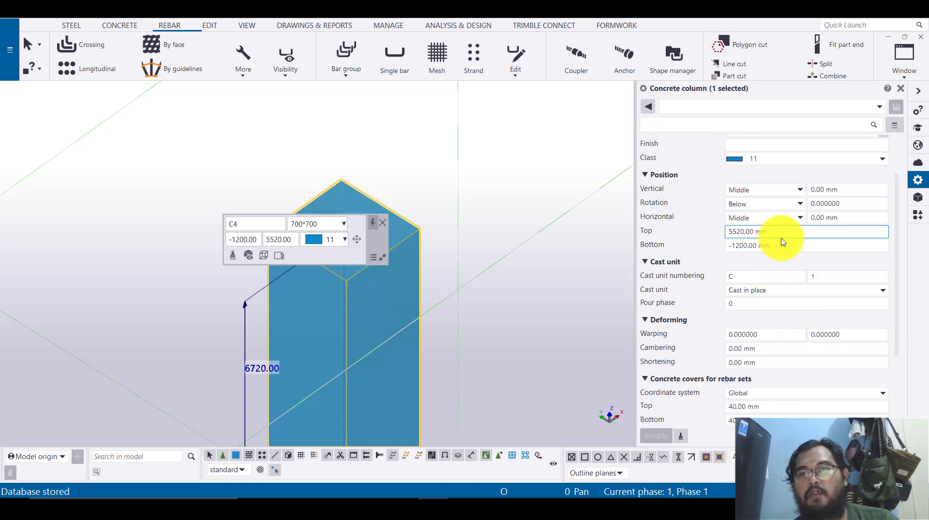
scroll(773, 252, down, 1)
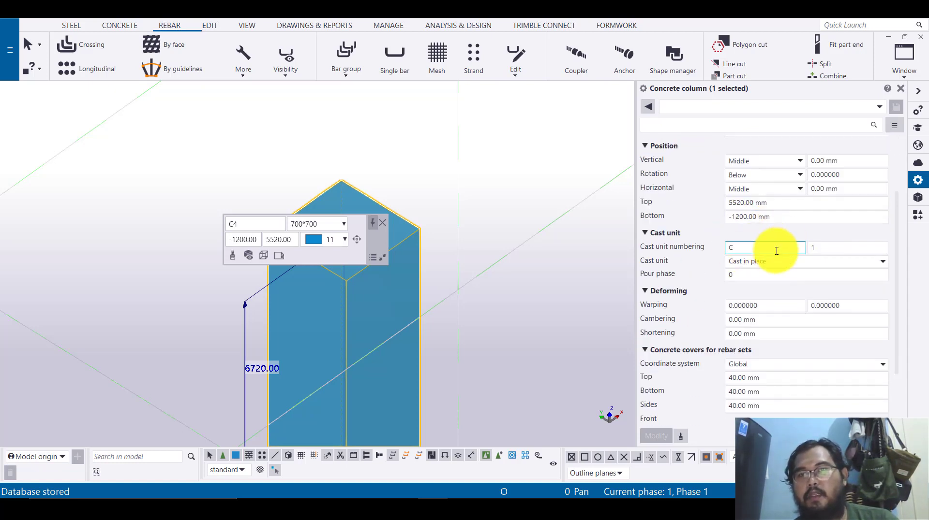
scroll(786, 314, down, 2)
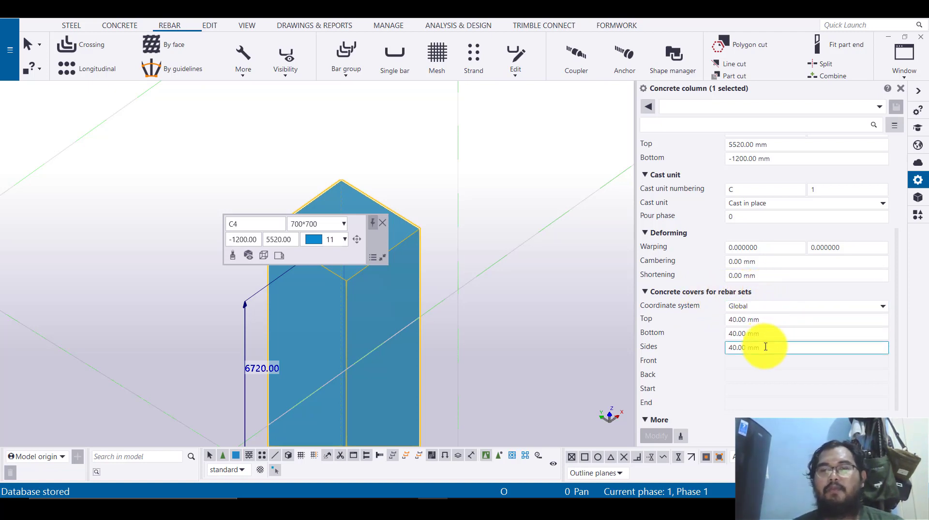
click(385, 225)
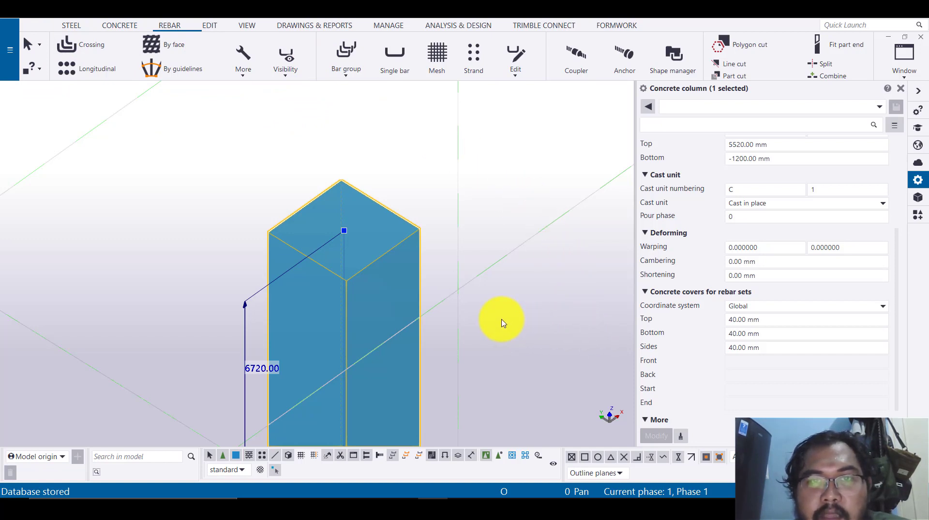
click(743, 332)
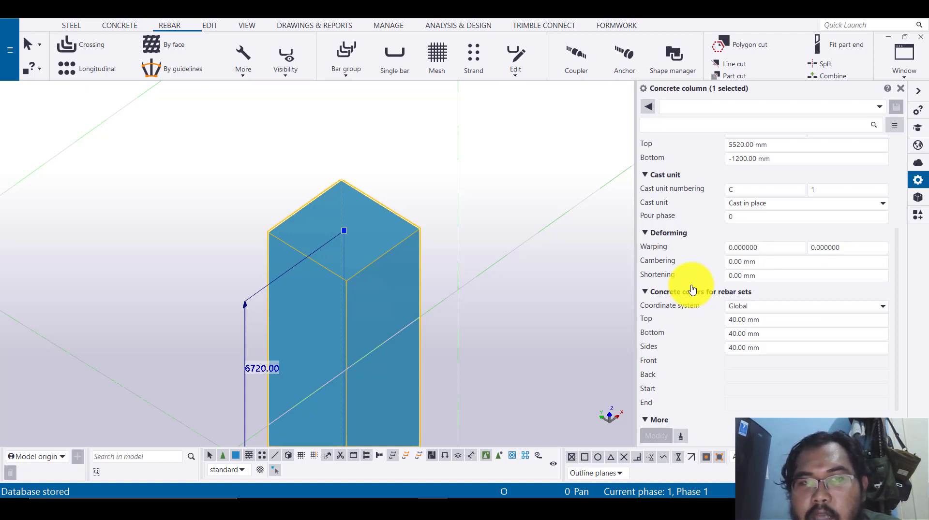
scroll(268, 267, up, 3)
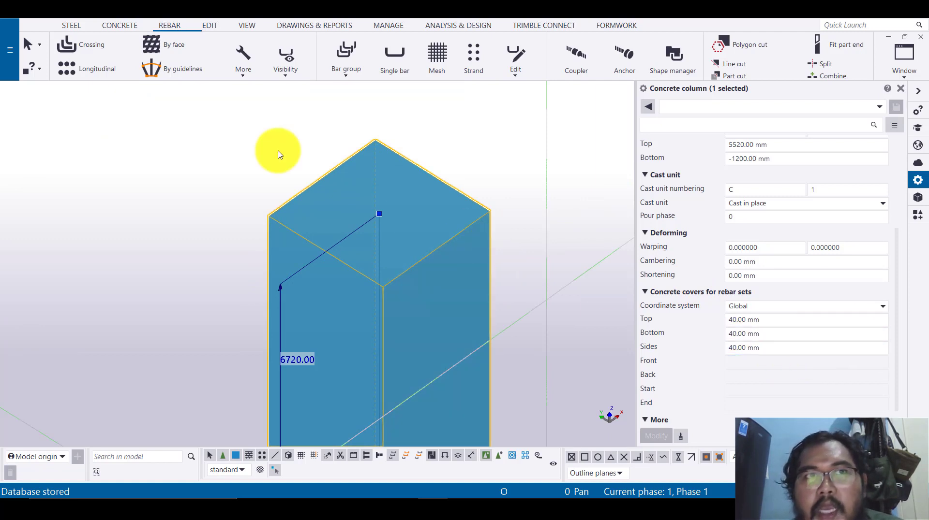
middle_drag(235, 121, 184, 138)
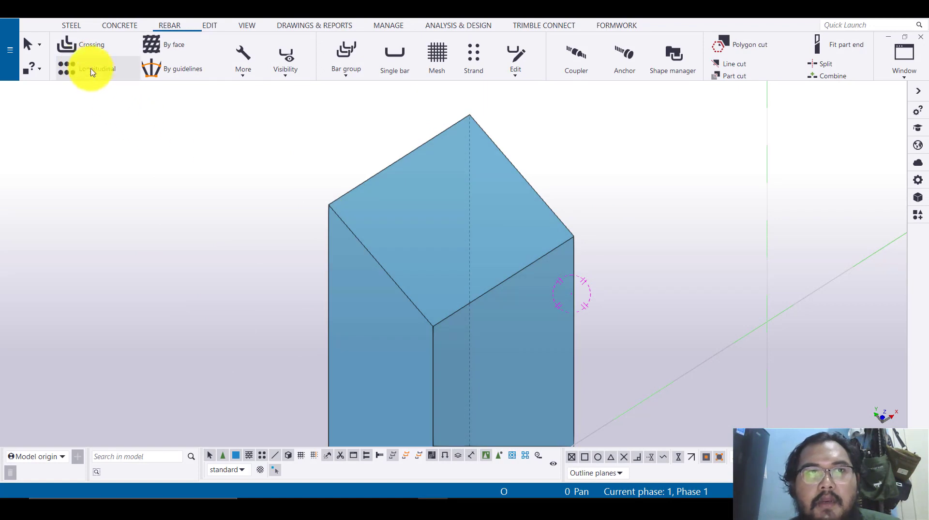
Create a longitudinal rebar set along two opposite side faces of the concrete column.
click(92, 70)
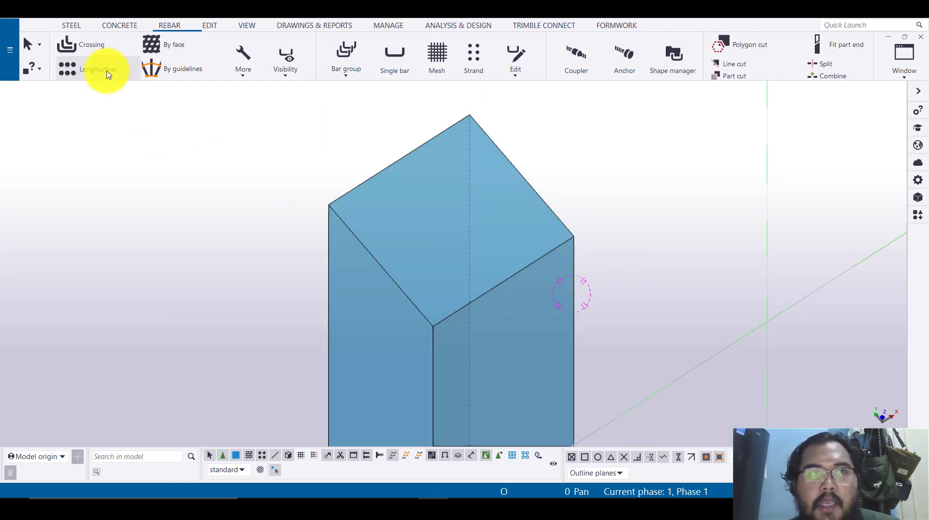
click(66, 61)
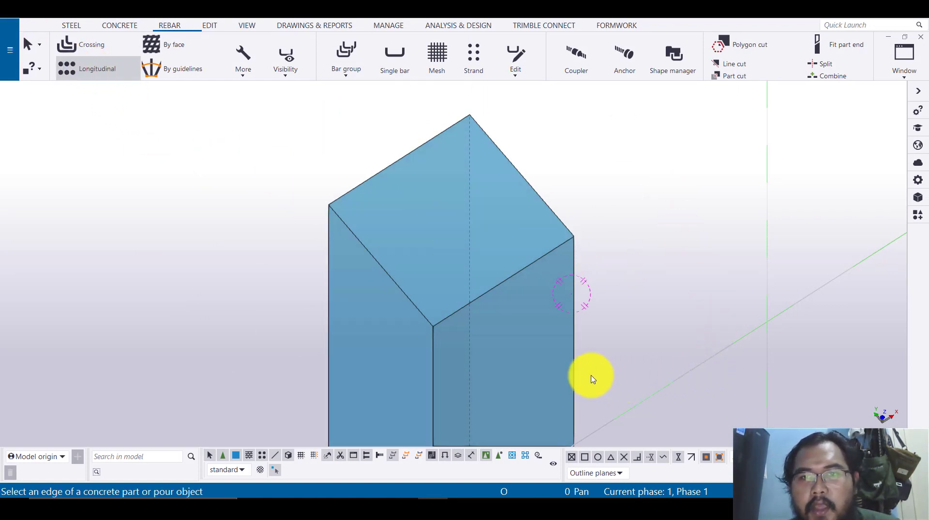
click(575, 370)
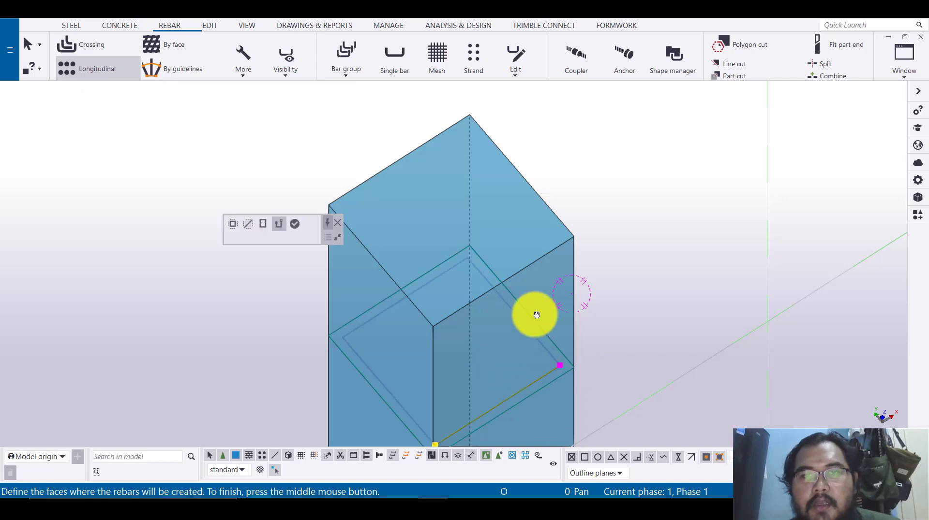
scroll(547, 324, up, 3)
scroll(569, 291, up, 1)
middle_drag(572, 289, 614, 326)
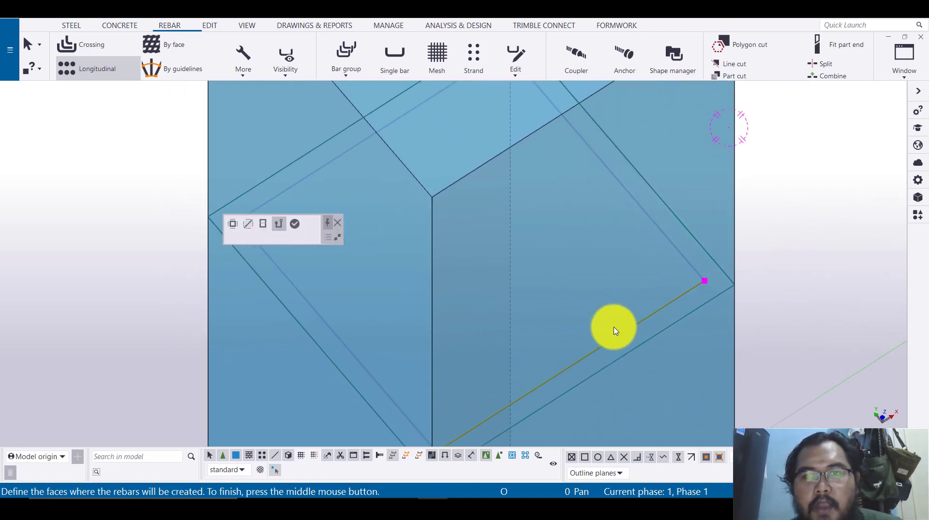
scroll(614, 324, down, 2)
scroll(421, 262, up, 1)
scroll(425, 263, up, 1)
scroll(442, 264, down, 2)
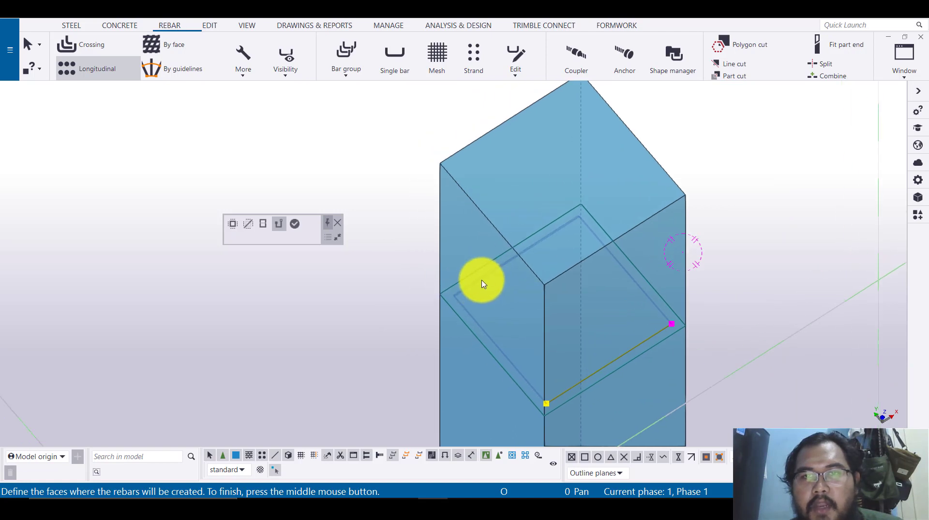
click(482, 284)
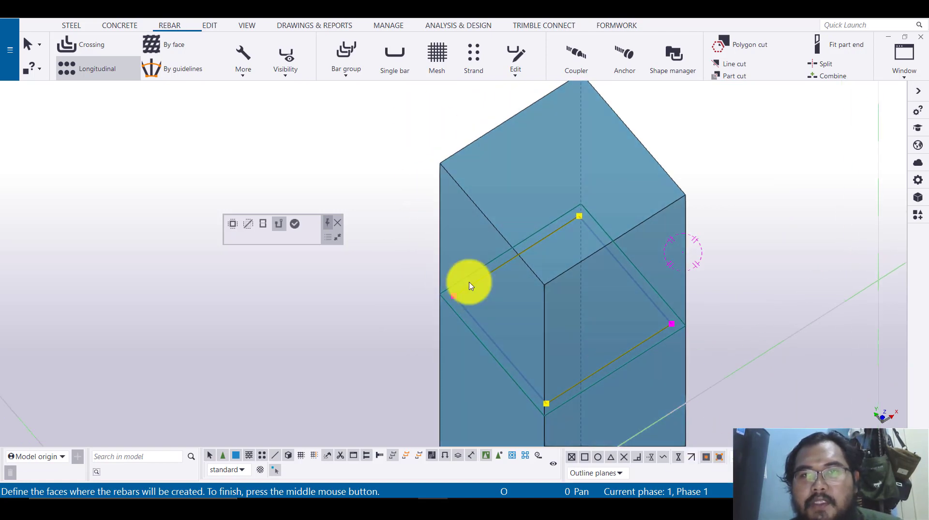
scroll(501, 296, down, 2)
middle_click(619, 194)
scroll(609, 210, up, 2)
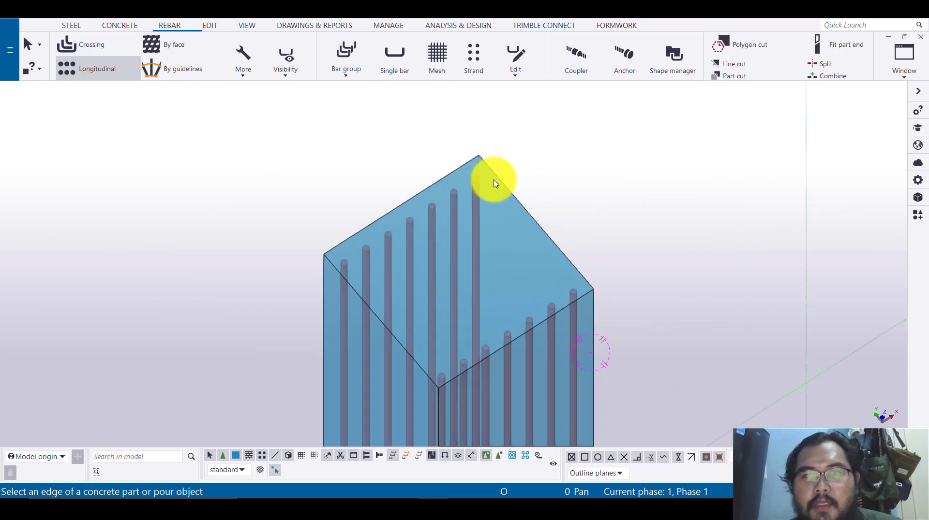
Interrupt the longitudinal rebar command and check the bars along one side face of the column.
right_click(569, 150)
click(629, 158)
scroll(340, 241, up, 2)
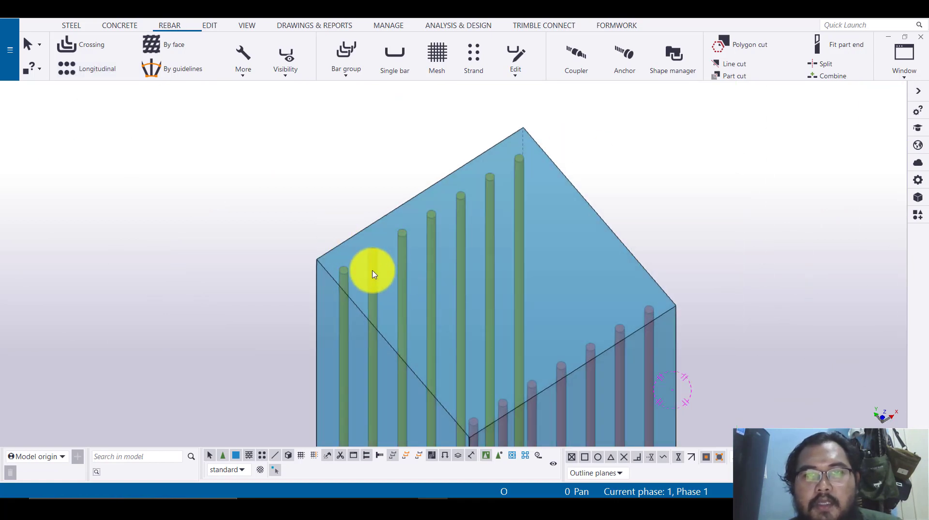
click(372, 275)
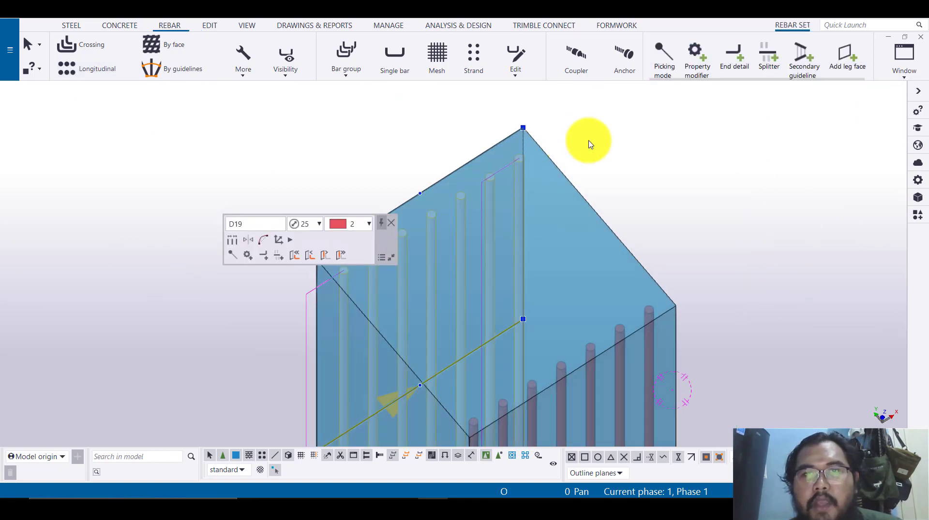
click(589, 141)
scroll(569, 178, down, 1)
scroll(569, 178, down, 1)
click(393, 225)
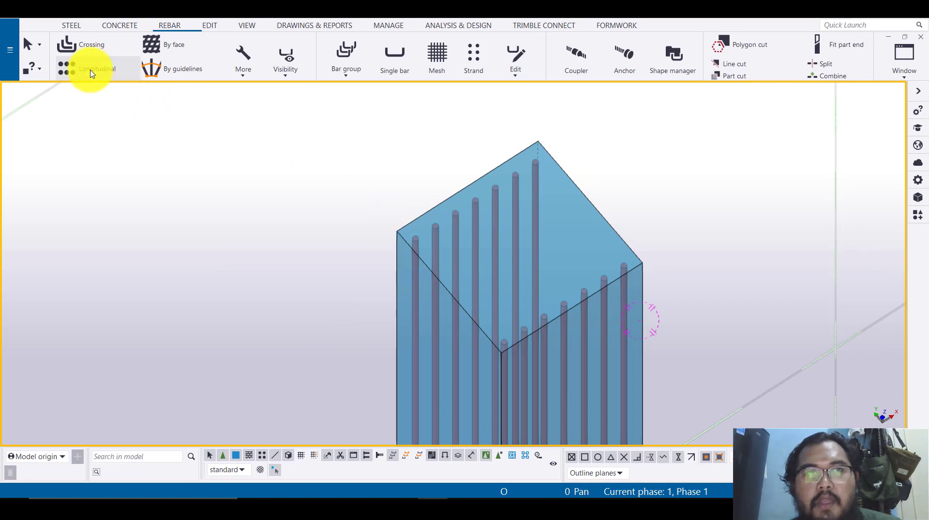
Create longitudinal rebar sets along the remaining two opposite side faces of the column and end the command.
click(92, 70)
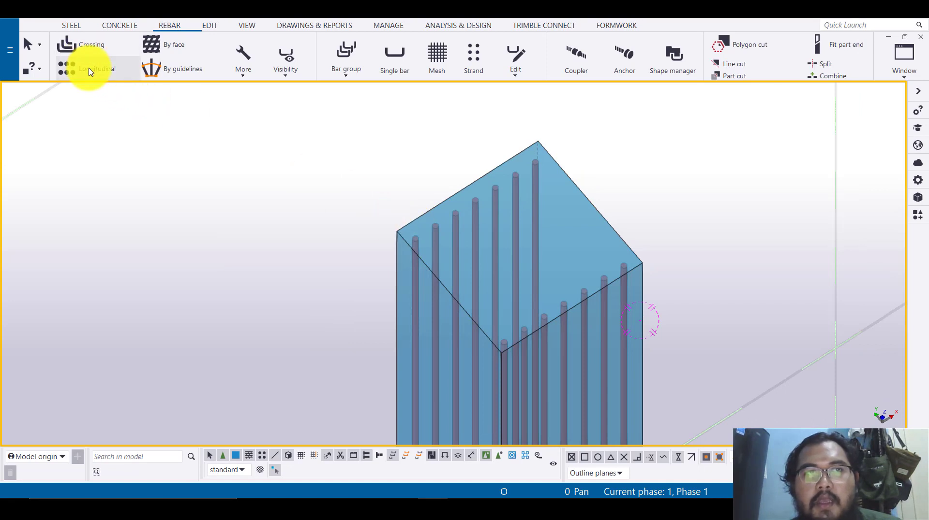
click(643, 375)
middle_drag(668, 356, 630, 232)
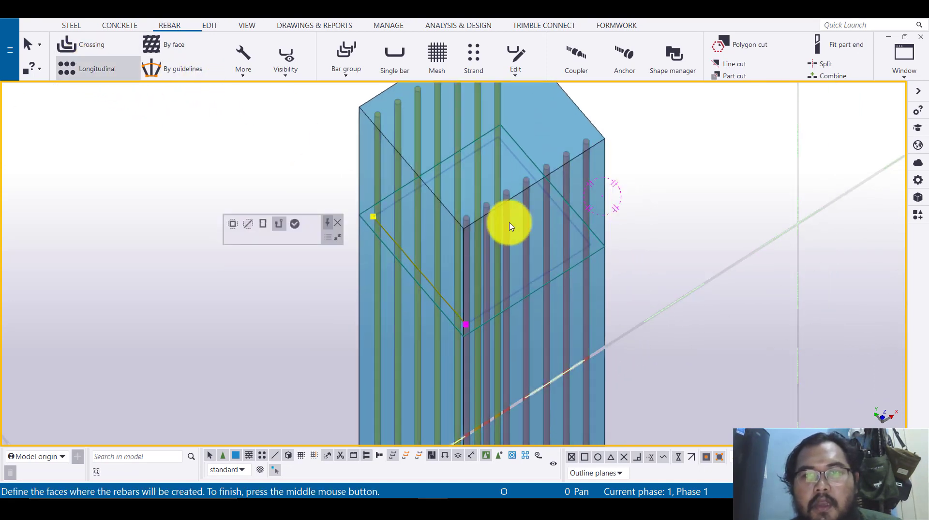
click(519, 170)
middle_click(644, 152)
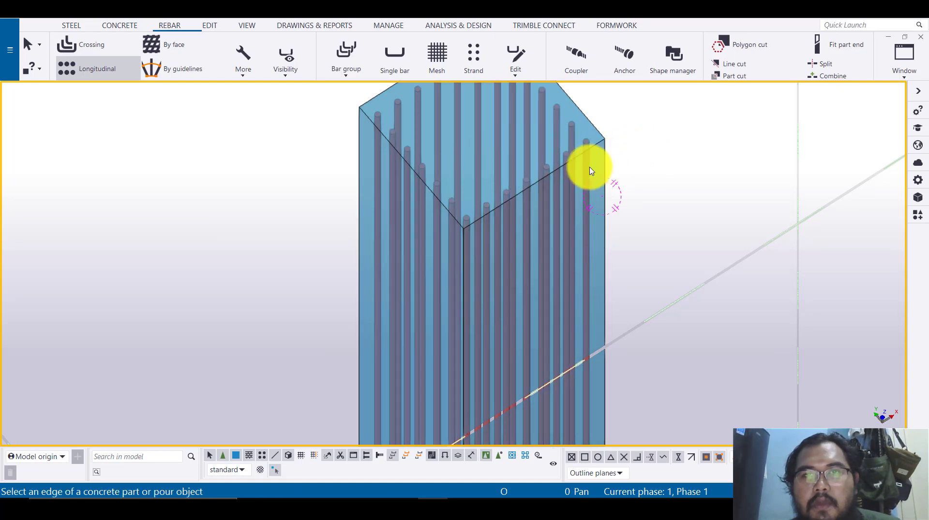
middle_drag(590, 170, 590, 269)
scroll(532, 160, up, 3)
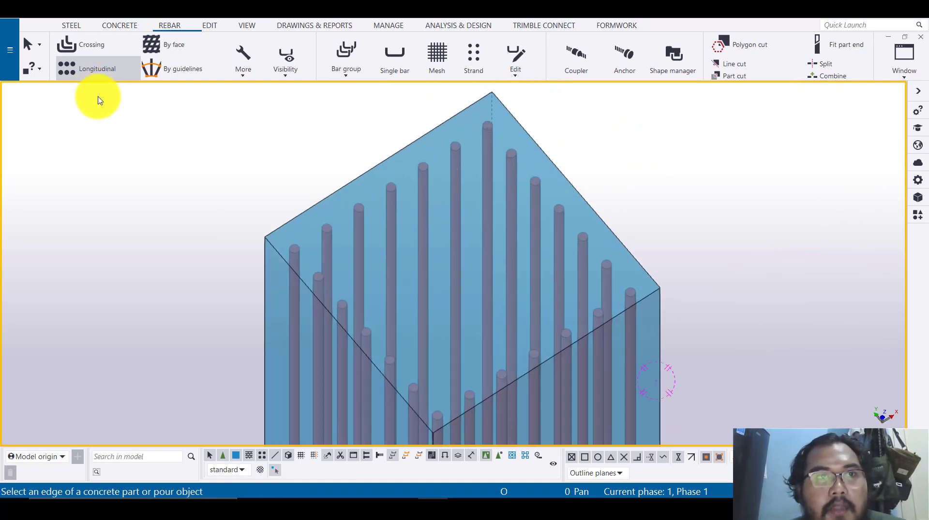
click(28, 48)
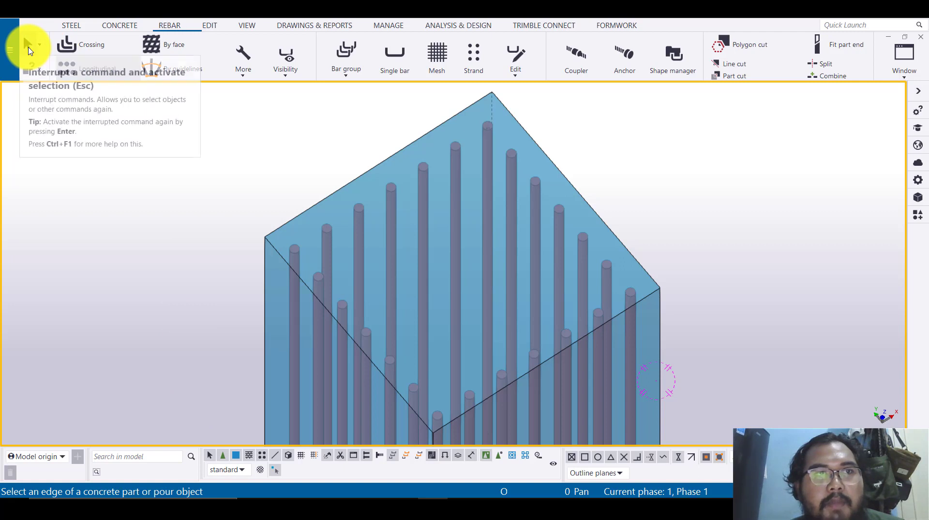
Select the newly created longitudinal rebar set on one side face and show its rebar set properties.
scroll(539, 166, up, 3)
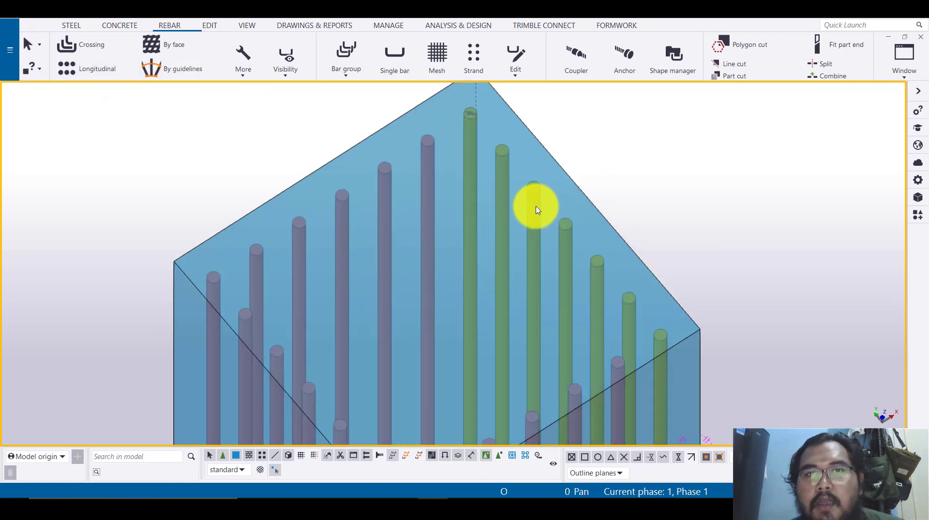
click(537, 207)
ctrl+middle_drag(369, 161, 489, 137)
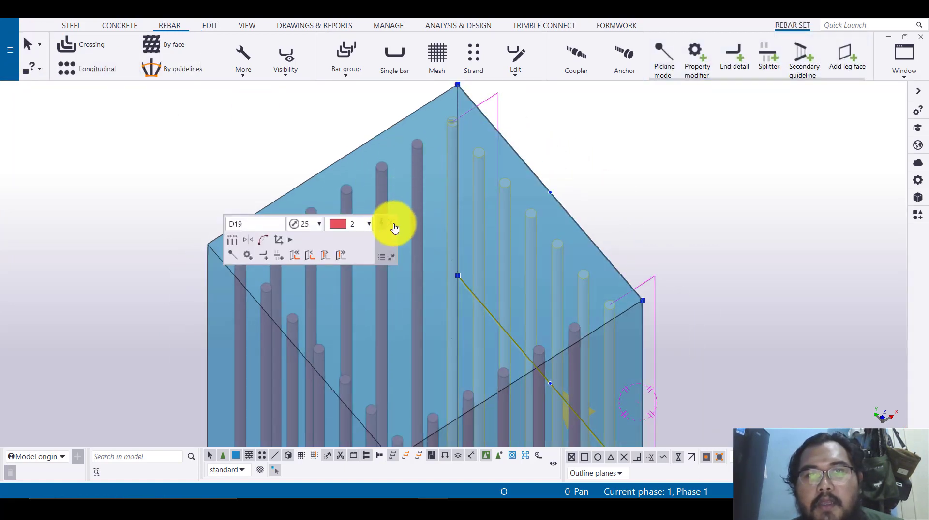
middle_drag(597, 290, 483, 249)
scroll(486, 232, down, 3)
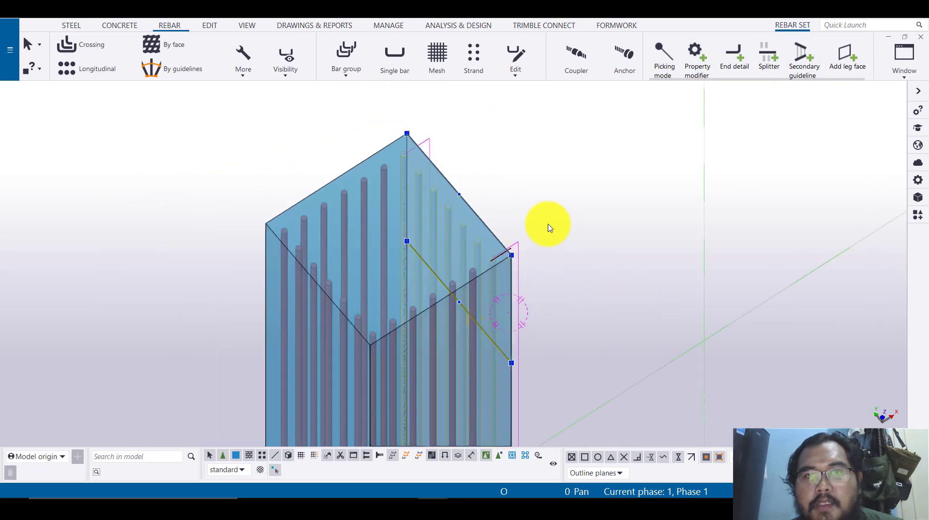
scroll(549, 228, up, 2)
double_click(397, 235)
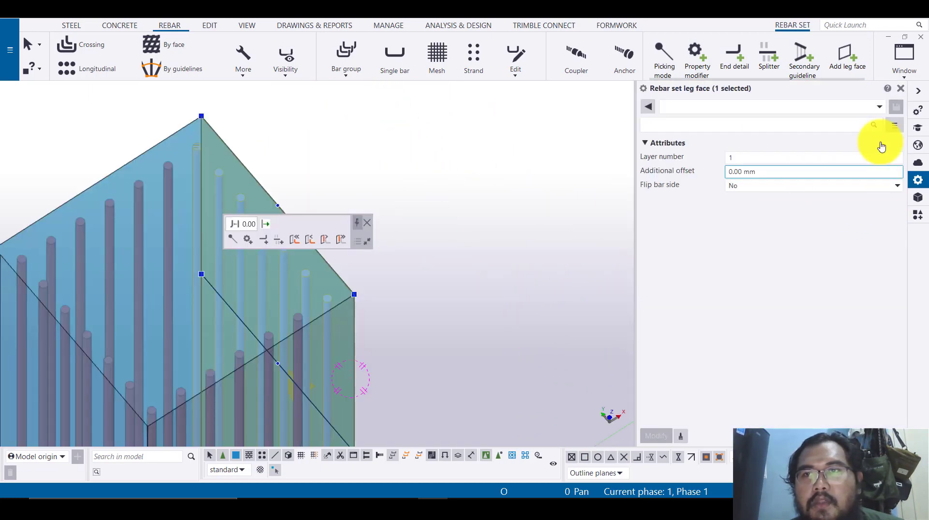
scroll(590, 250, up, 2)
scroll(459, 329, down, 2)
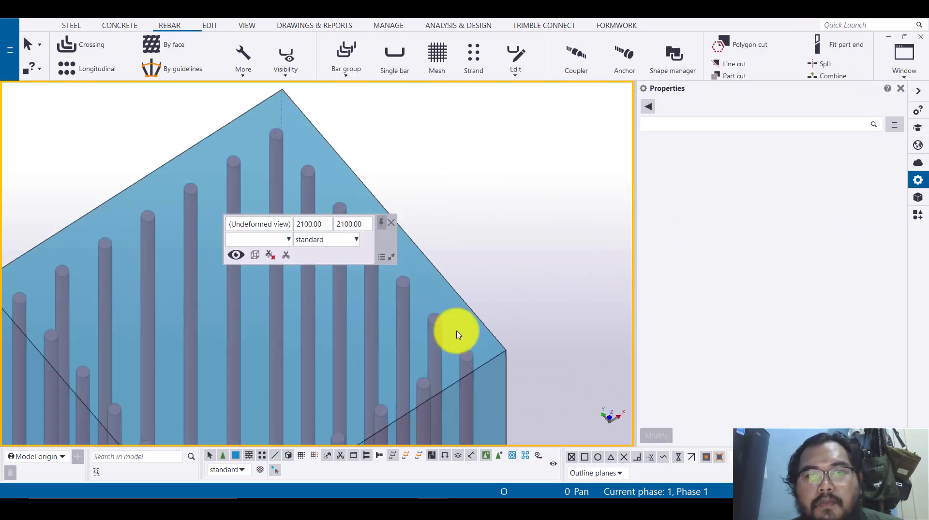
click(398, 306)
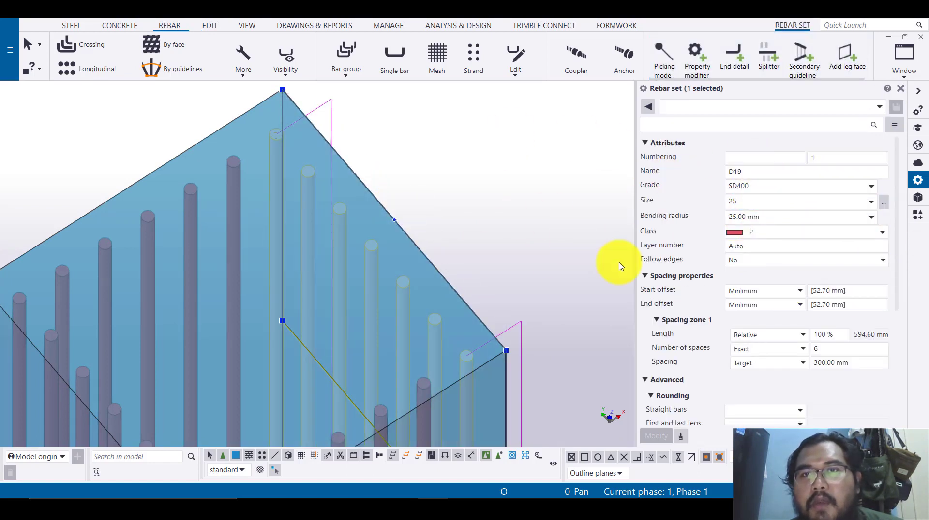
Switch to AutoCAD, check the main bar callout and bar arrangement of the 700x700 column section, and return to Tekla Structures.
mouse_move(472, 508)
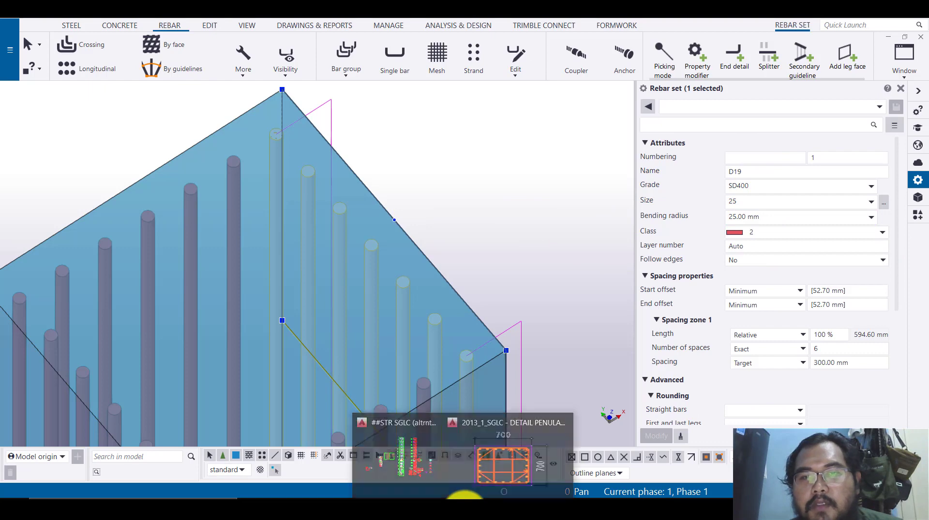
click(479, 488)
middle_drag(725, 359, 702, 218)
scroll(690, 373, up, 5)
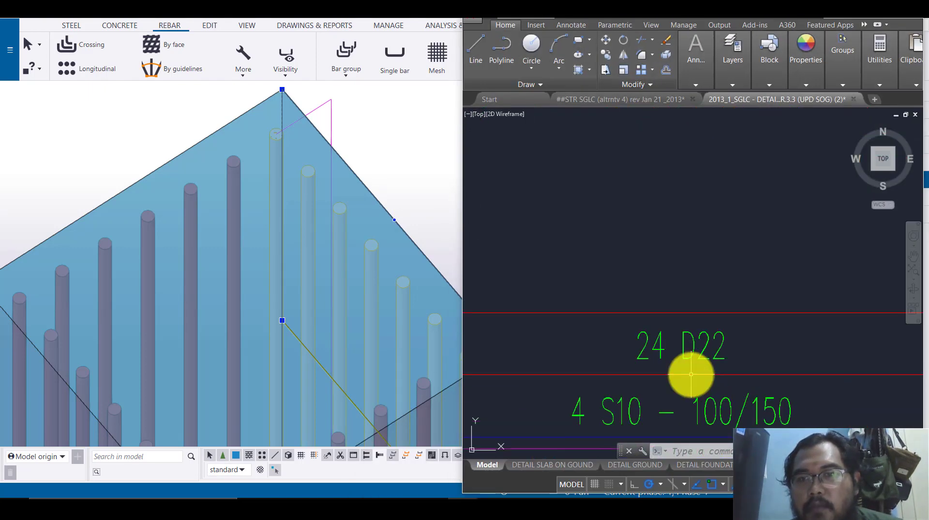
scroll(684, 335, down, 3)
scroll(624, 344, up, 4)
scroll(629, 345, down, 3)
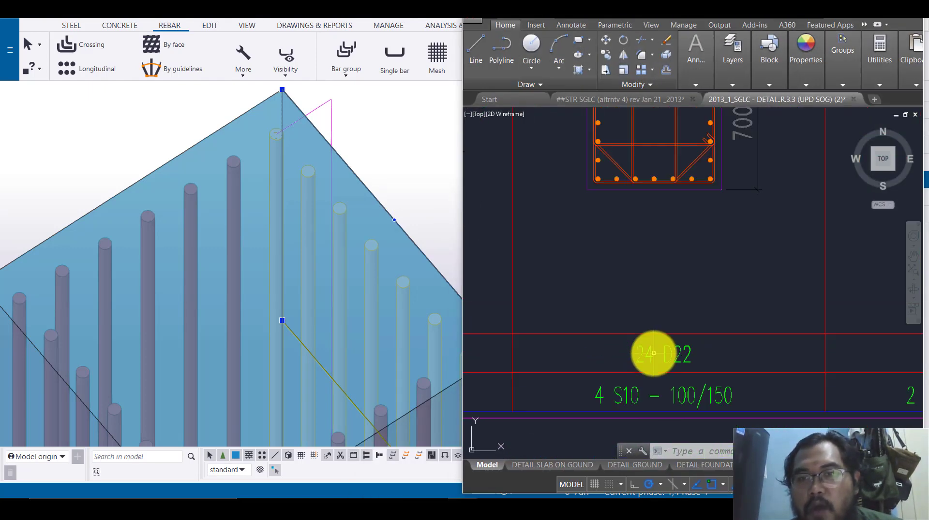
click(732, 54)
middle_drag(603, 237, 612, 352)
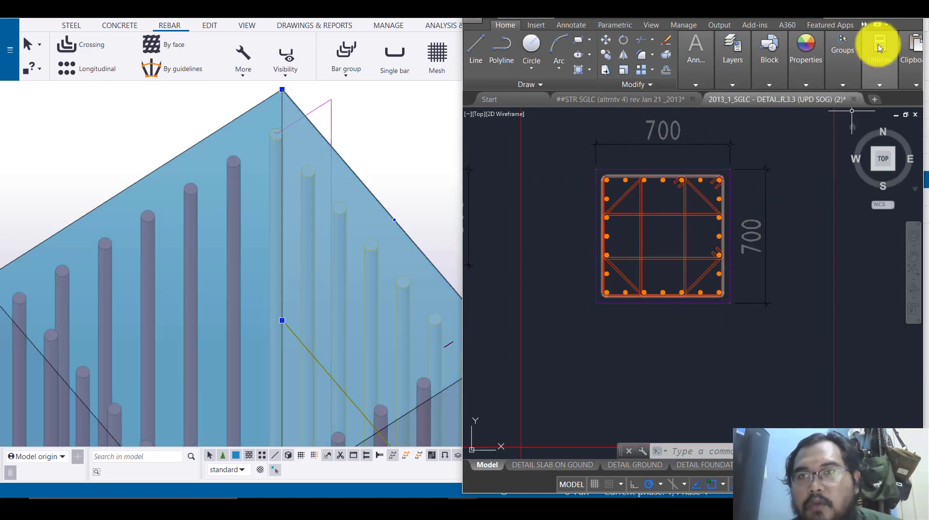
click(861, 20)
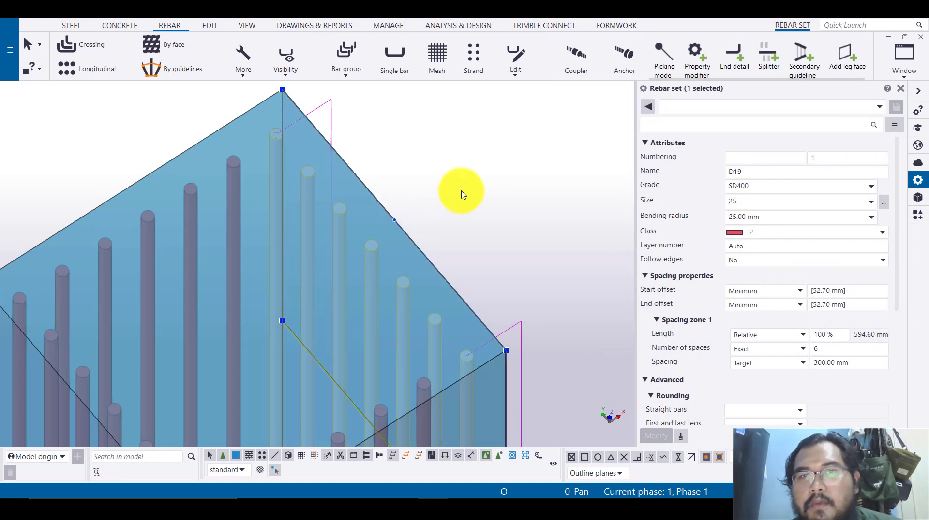
Rename the selected rebar set D22 and apply the change.
scroll(461, 192, down, 2)
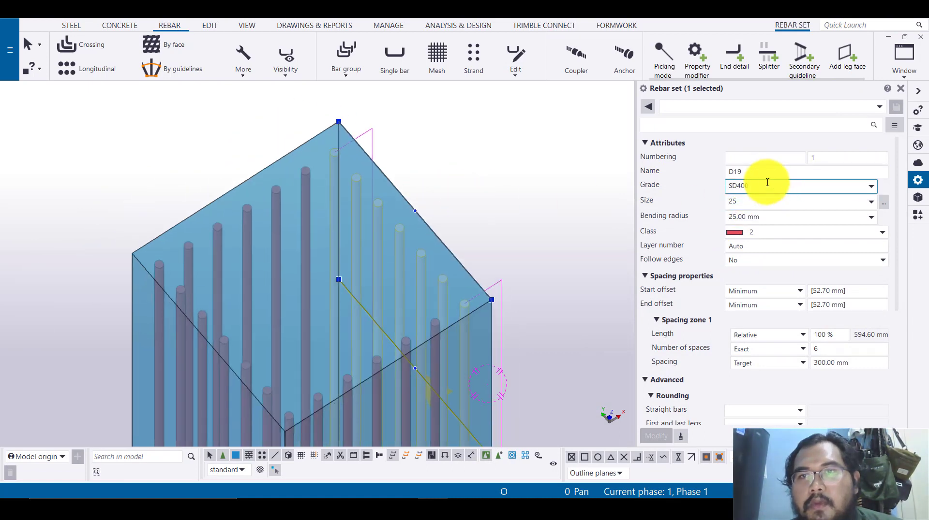
double_click(735, 172)
text(D22)
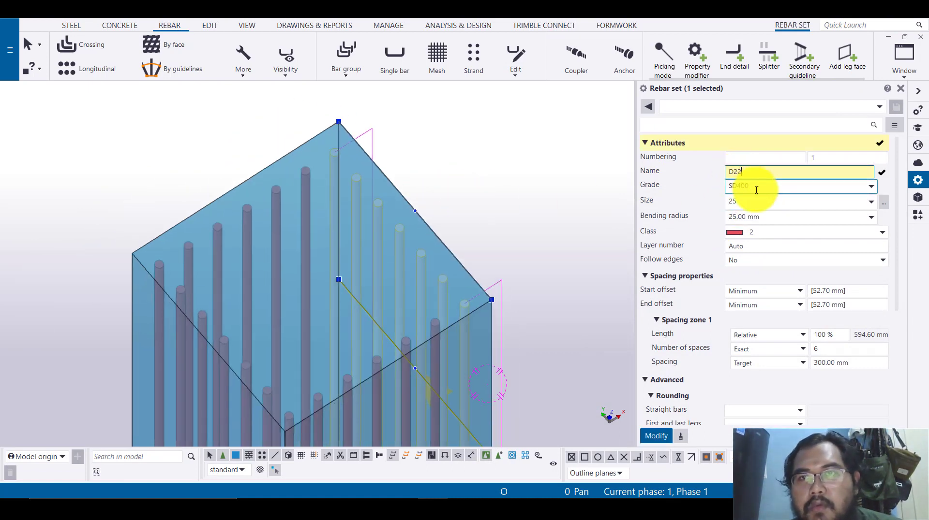
click(651, 438)
Set the selected rebar set's size to 22 and its bending radius to 22 mm, and apply the changes.
click(767, 200)
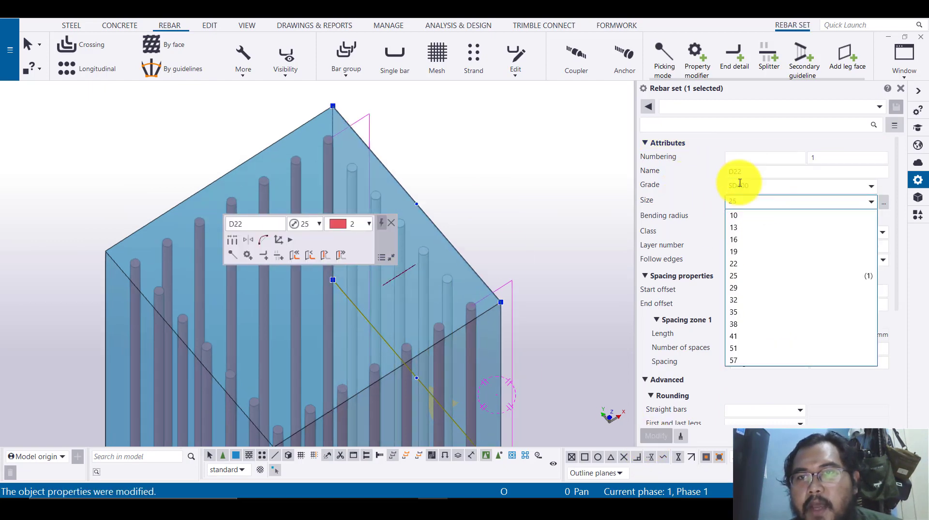
click(740, 264)
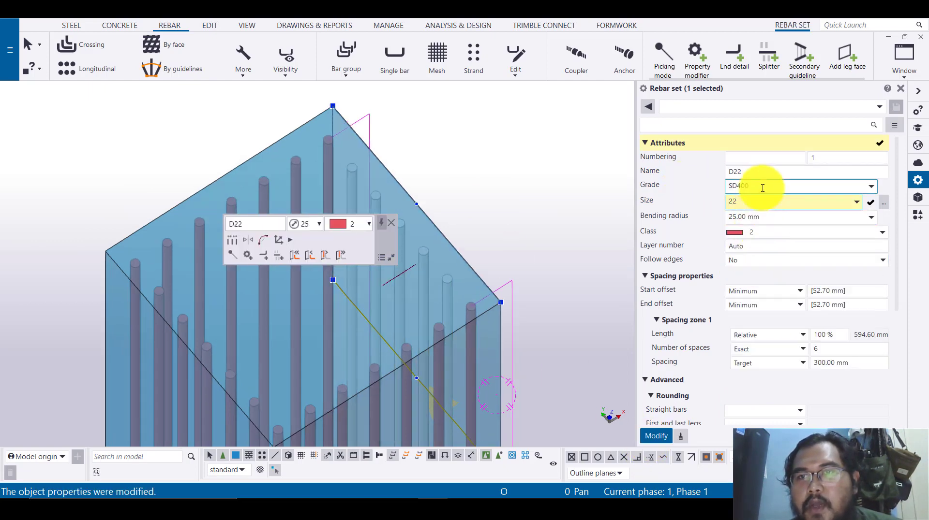
click(762, 188)
click(762, 188)
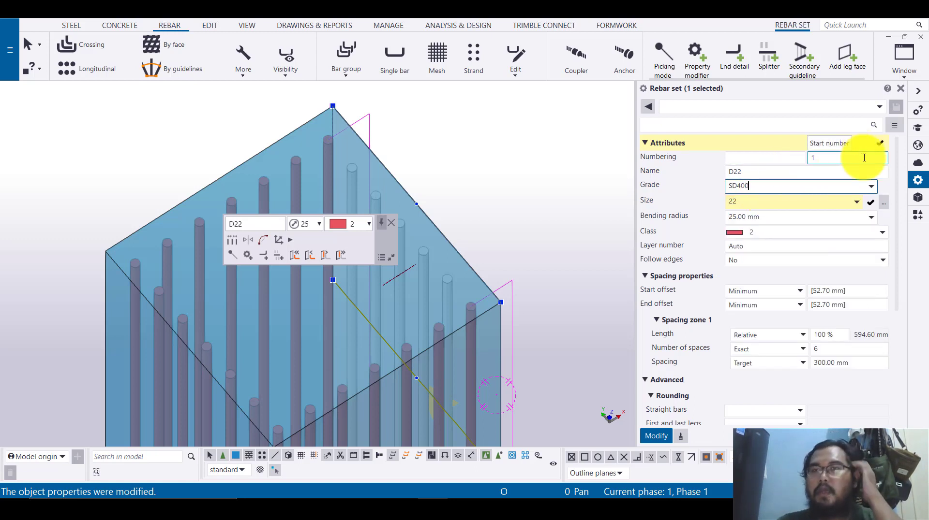
click(767, 223)
text(22)
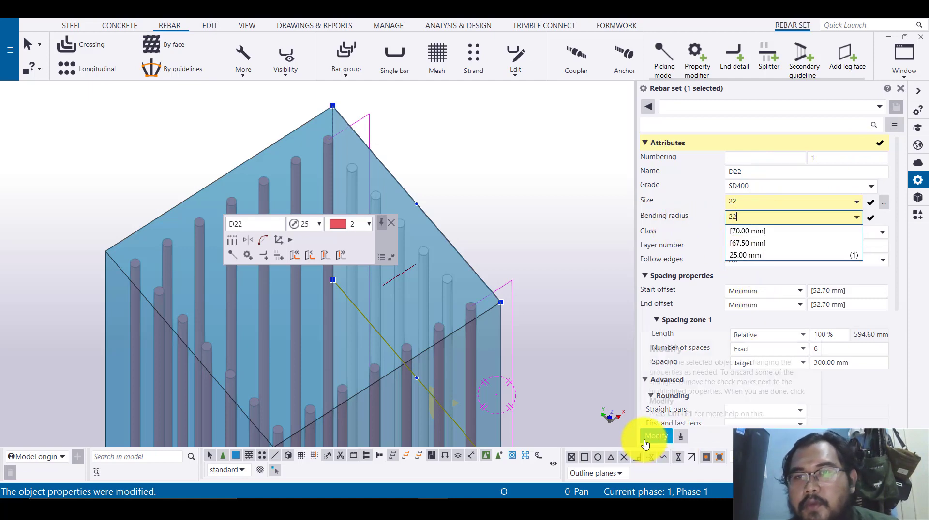
click(654, 437)
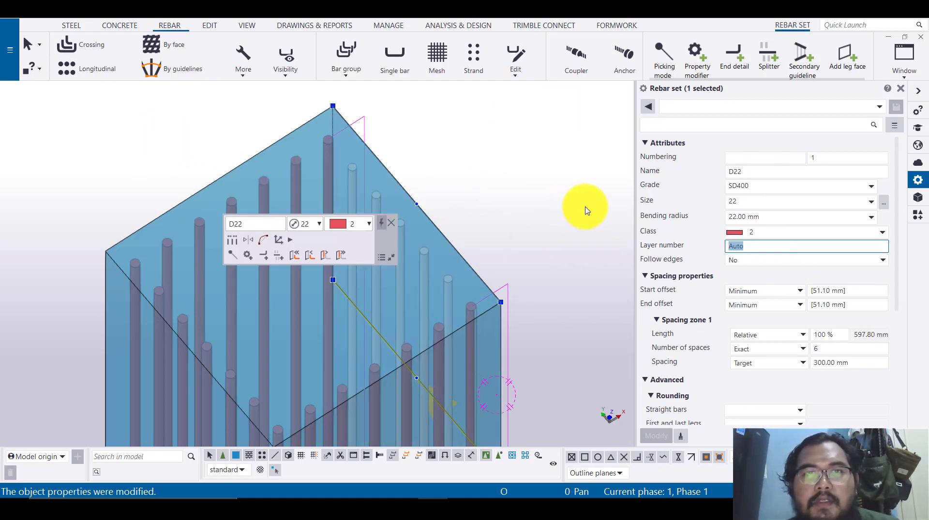
Try to set the selected rebar set's layer number to 2 and deselect it.
text(2)
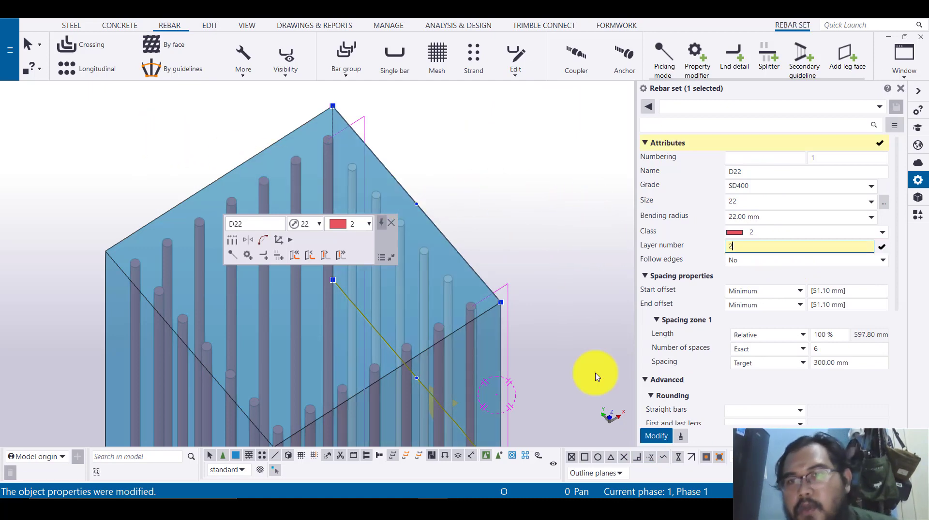
click(665, 441)
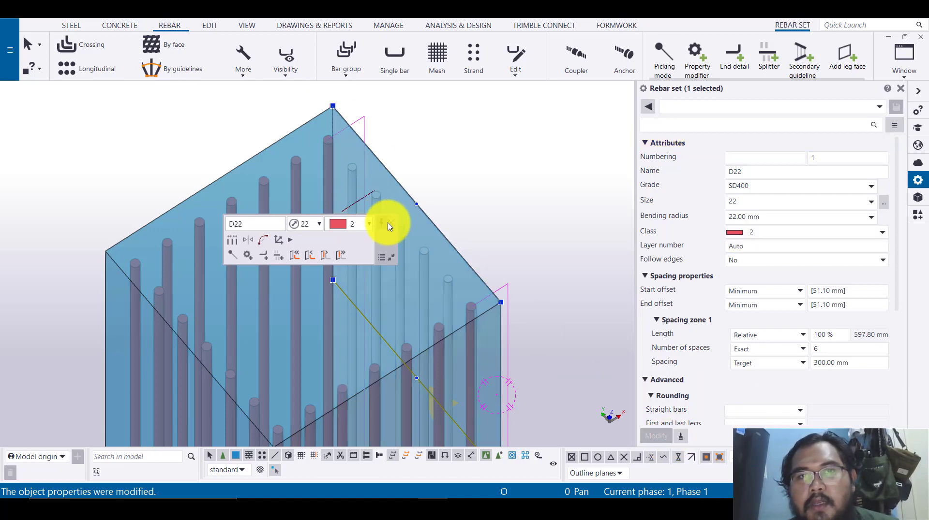
middle_drag(553, 241, 588, 221)
scroll(788, 294, down, 2)
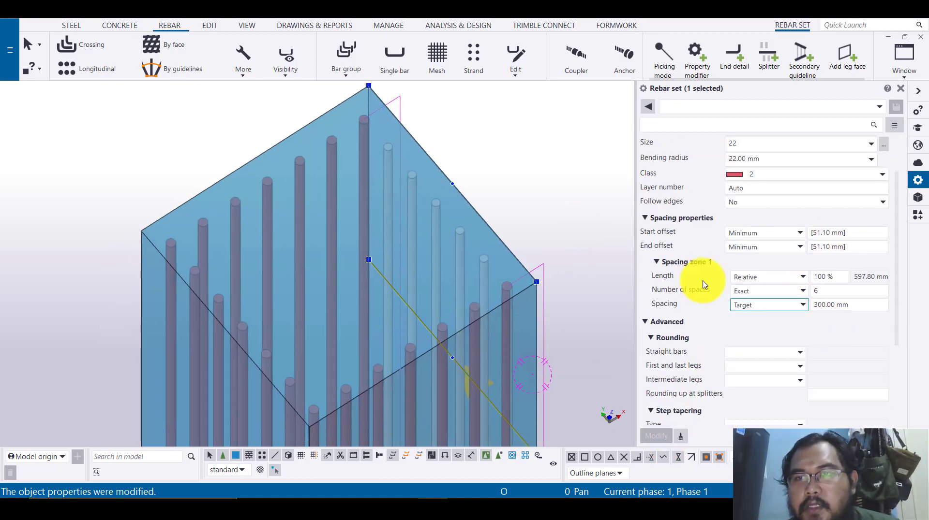
scroll(393, 136, up, 3)
scroll(411, 183, down, 4)
click(514, 197)
scroll(464, 213, up, 2)
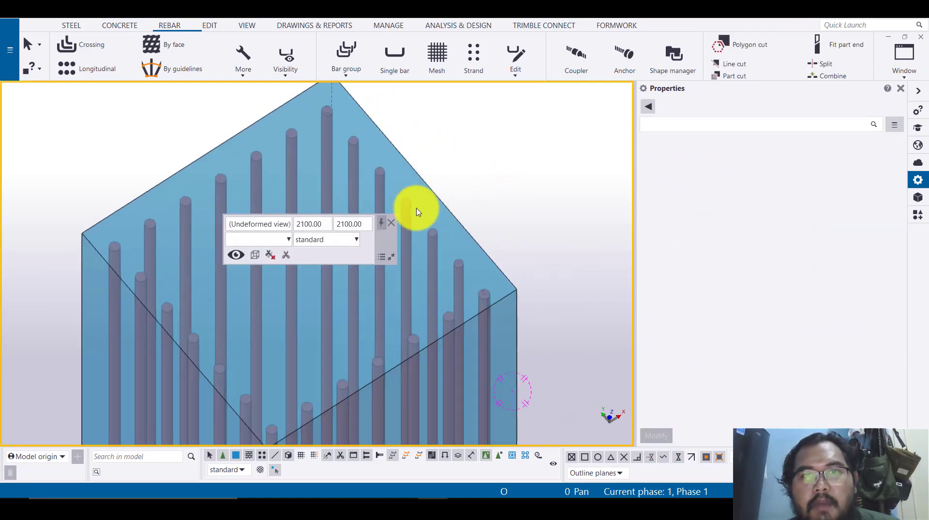
Examine the D22 rebar set where it meets the adjacent face's bars at the column corner.
click(405, 208)
scroll(322, 116, up, 4)
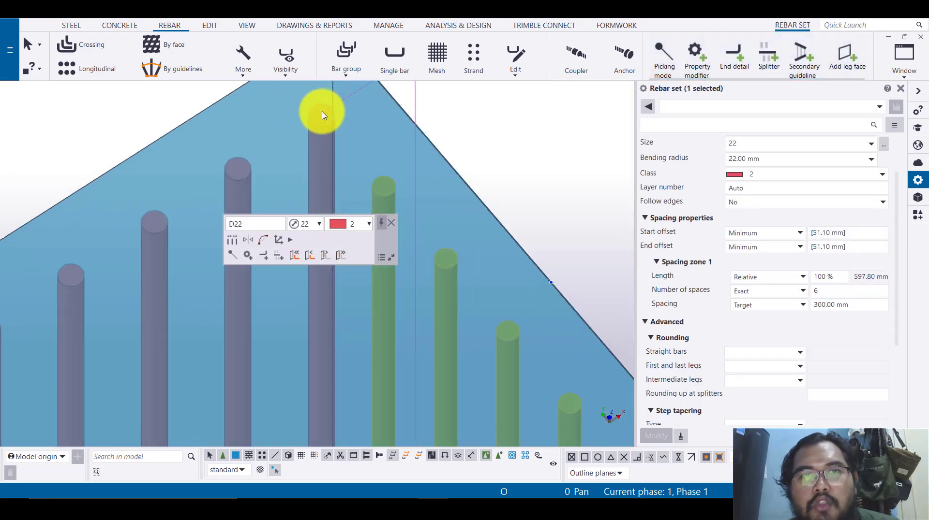
scroll(324, 131, down, 5)
click(391, 223)
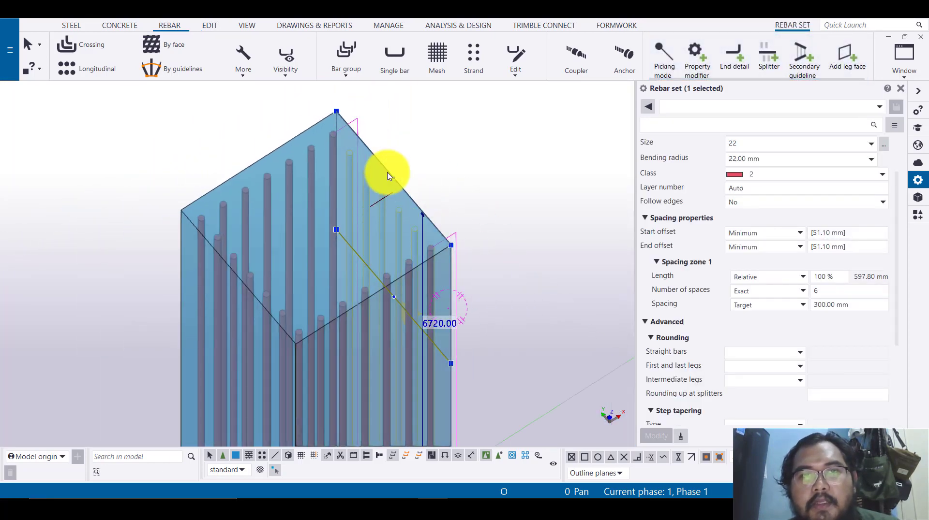
click(438, 180)
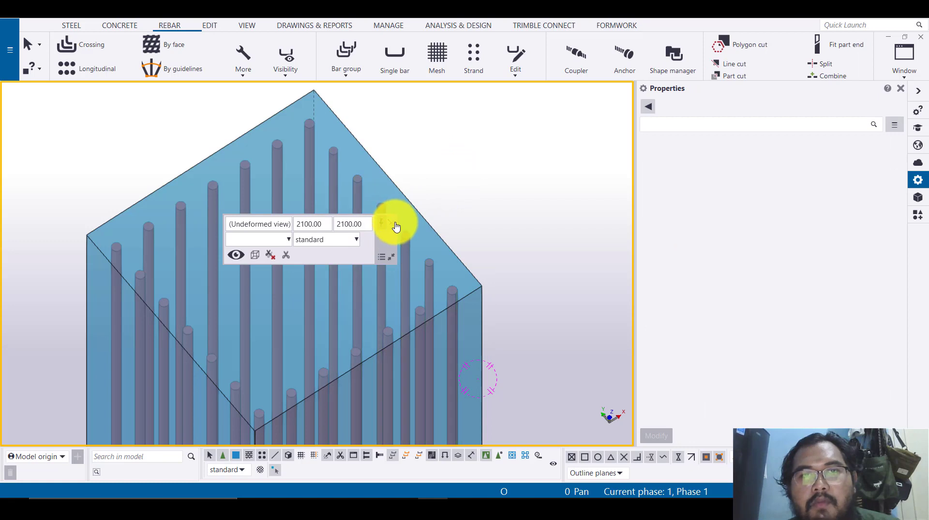
scroll(337, 172, up, 2)
Set the number of spaces of the D22 rebar set to 4 and apply the change.
click(337, 173)
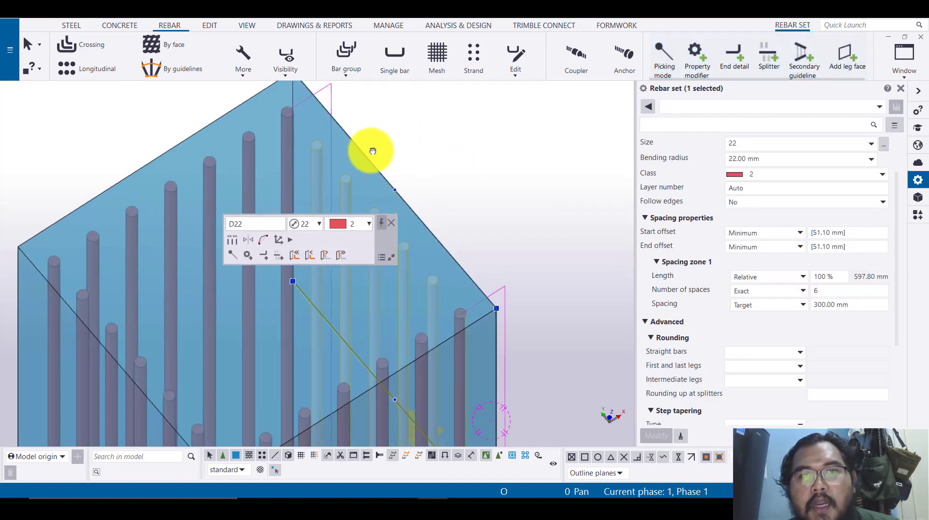
click(391, 227)
click(833, 291)
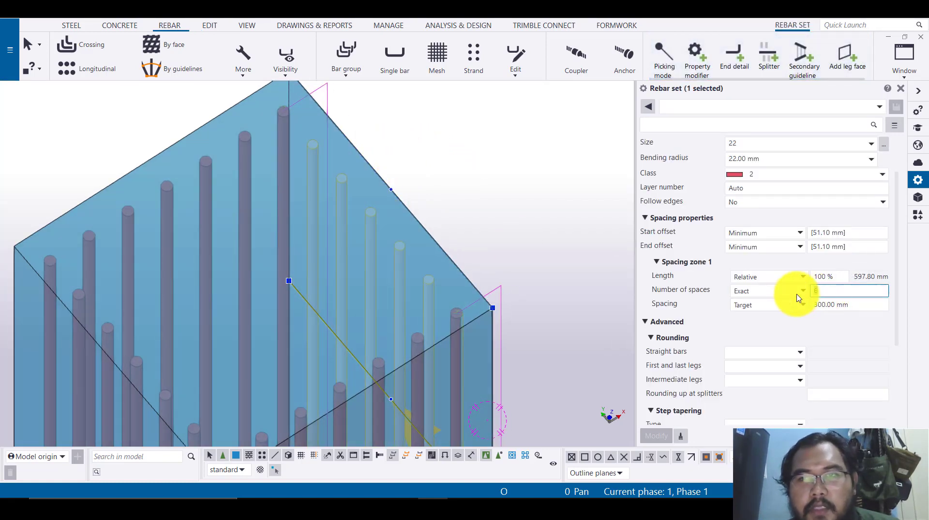
text(4)
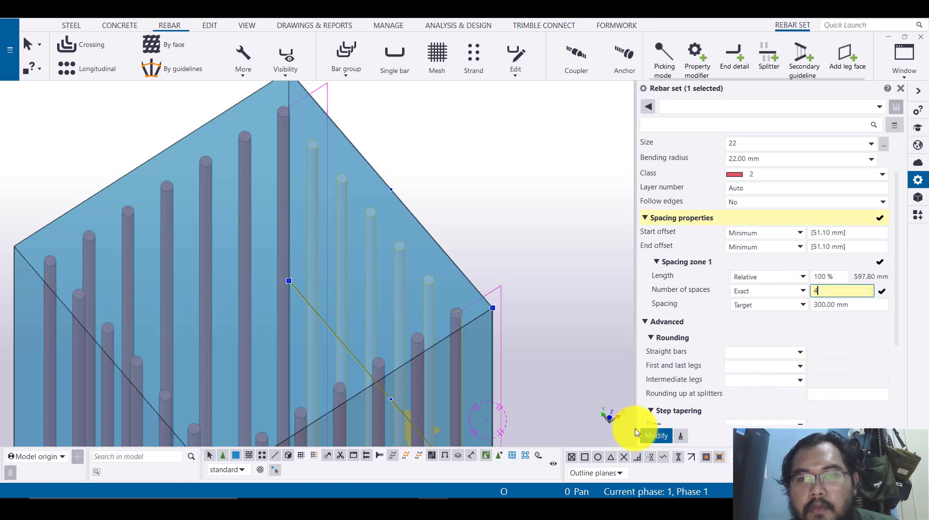
click(648, 436)
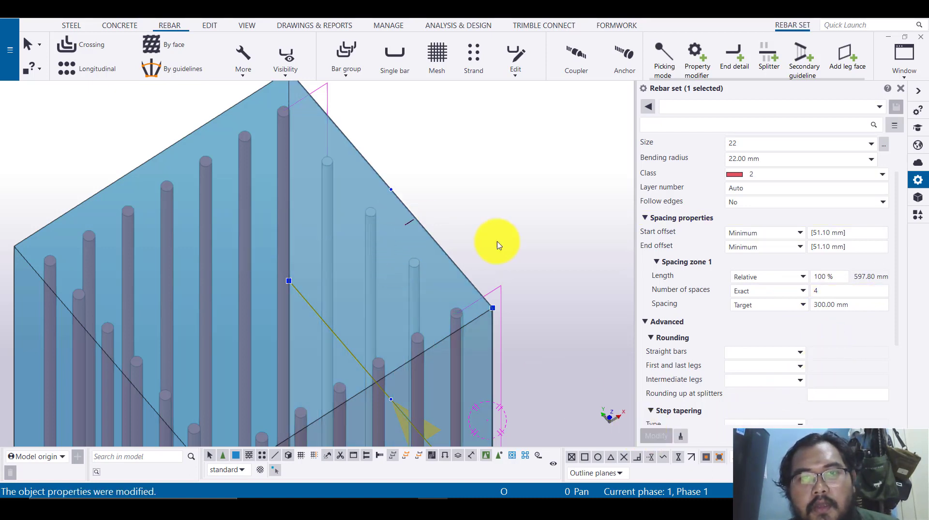
Set the D22 rebar set's spacing to 100 mm with the Exact option and apply the changes.
middle_drag(499, 253, 520, 271)
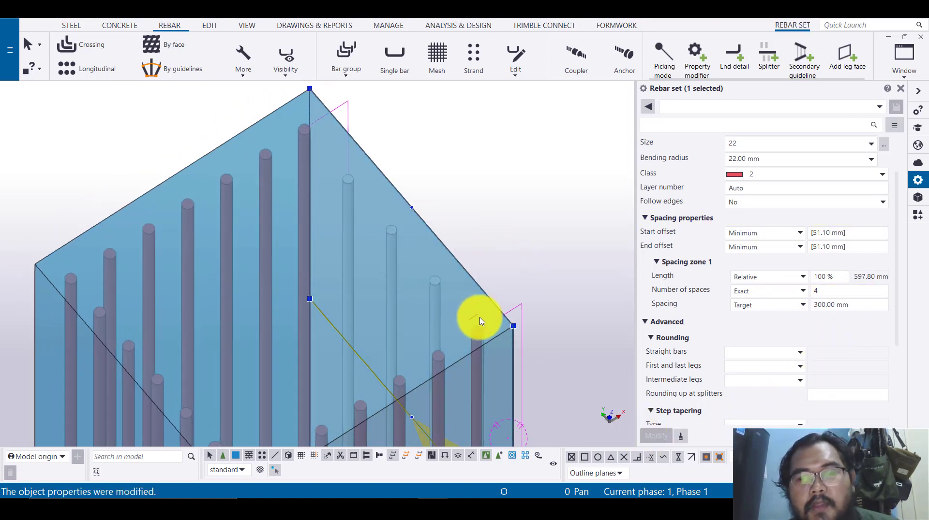
drag(864, 307, 764, 306)
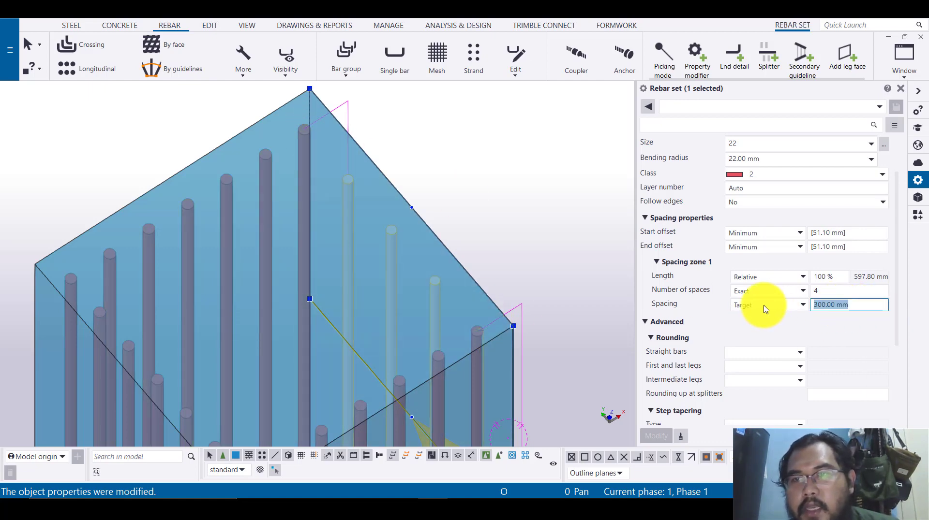
text(100)
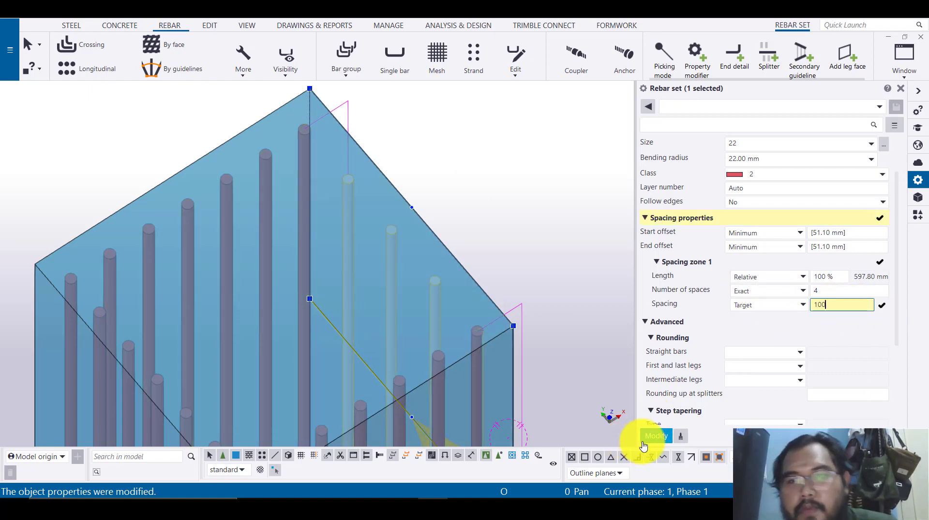
click(650, 438)
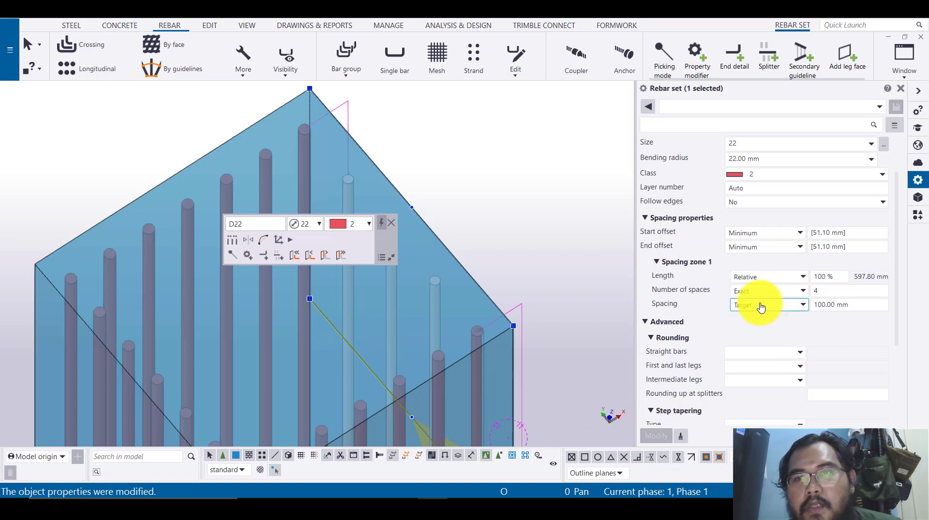
click(764, 330)
click(662, 438)
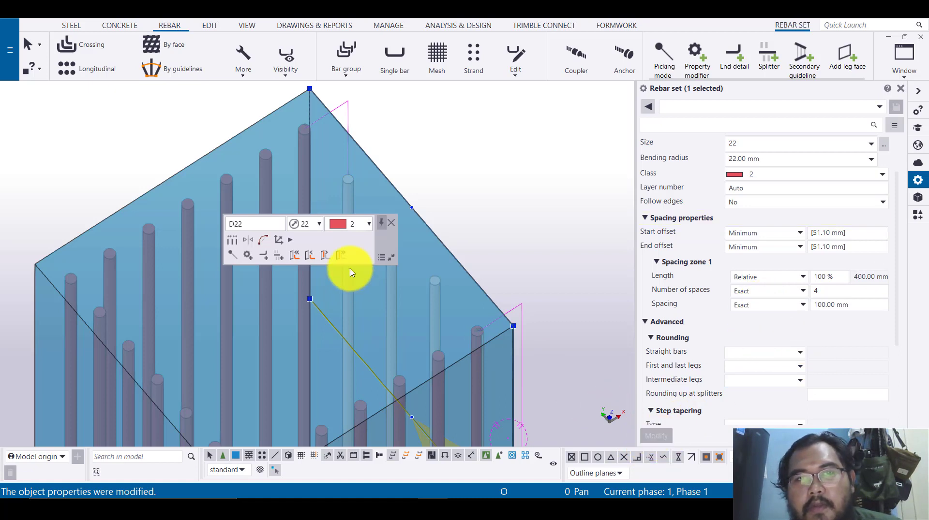
click(390, 223)
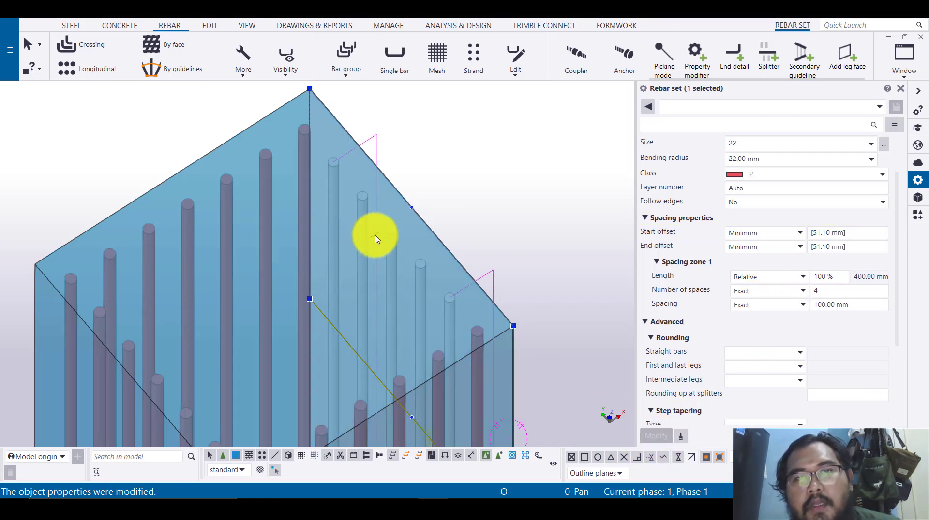
Measure the distances from the corner bar to the D22 set's first bar and between that set's first two bars.
mouse_move(474, 321)
ctrl+middle_down()
mouse_move(454, 313)
mouse_move(535, 328)
mouse_move(368, 306)
mouse_move(482, 289)
ctrl+middle_up()
scroll(251, 263, down, 1)
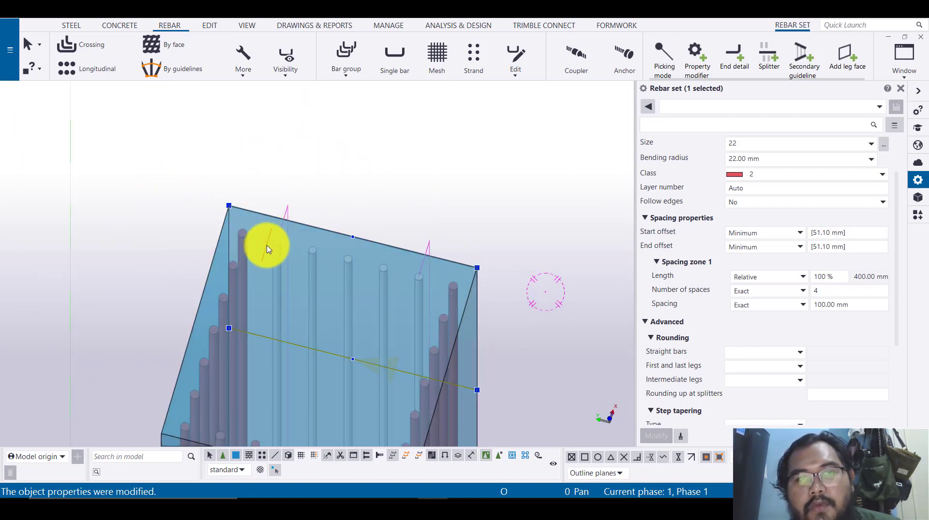
click(505, 168)
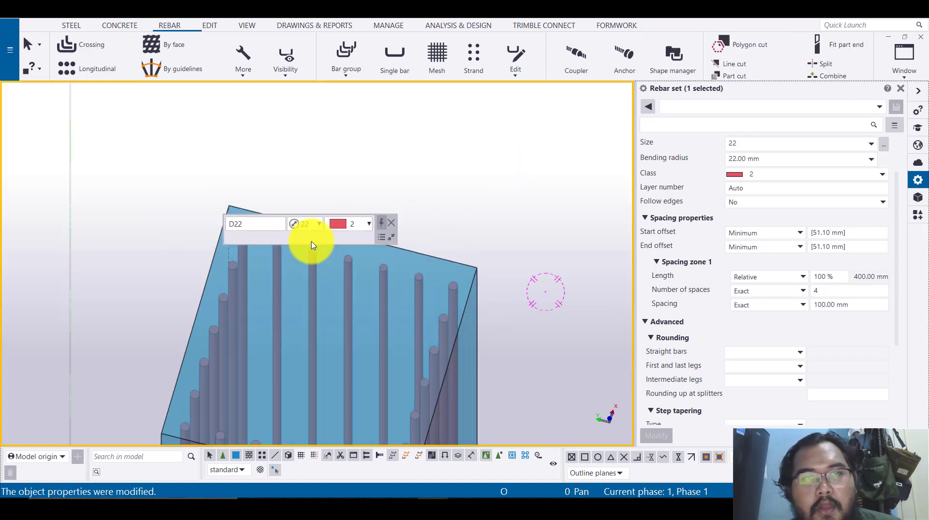
click(390, 226)
scroll(239, 205, up, 4)
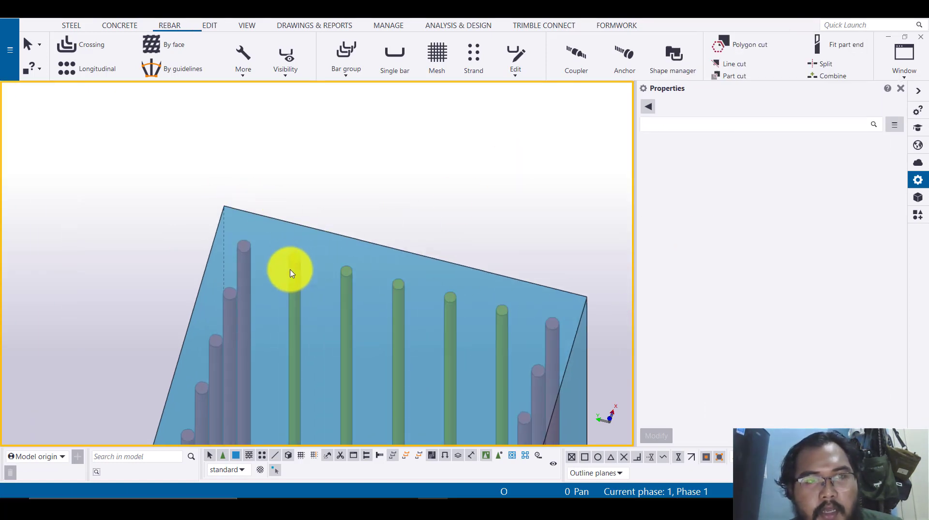
key(f)
click(241, 245)
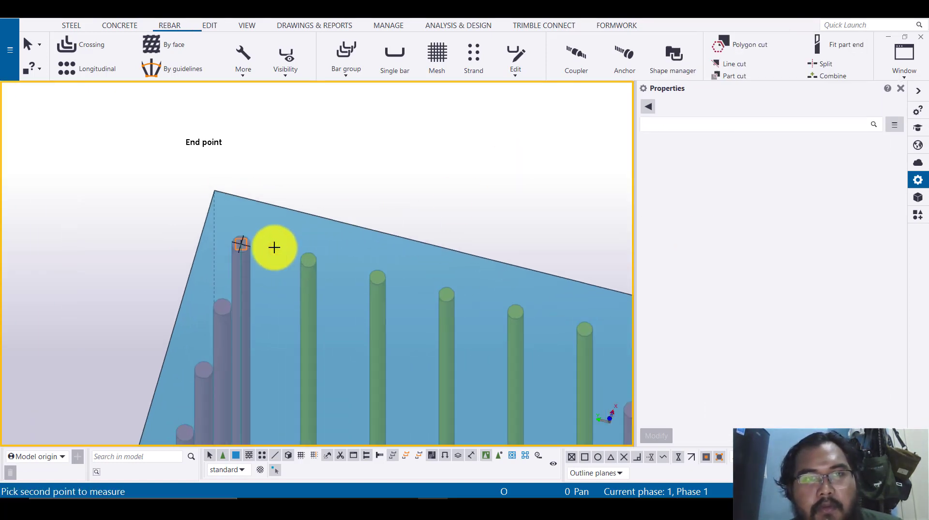
click(328, 183)
click(307, 261)
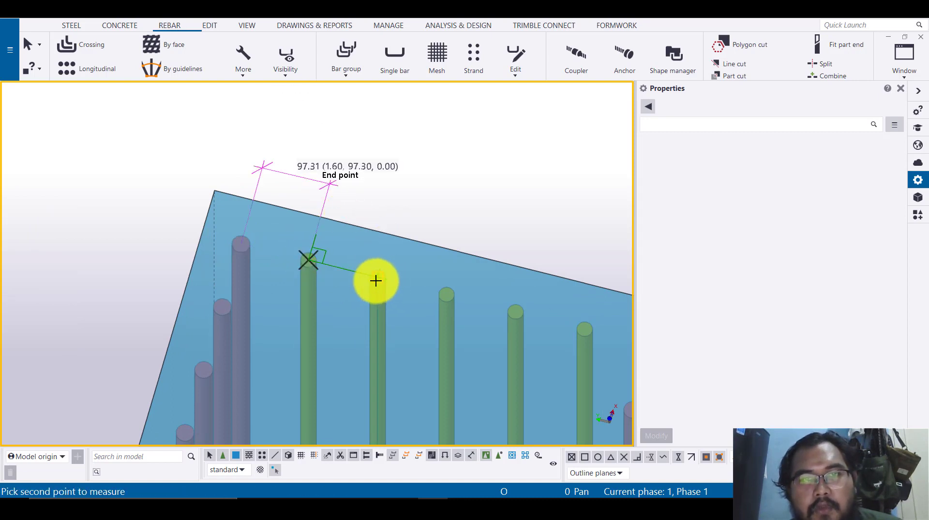
click(377, 280)
click(408, 206)
Measure the distance between the D22 set's last bar and the neighbouring corner bar, and end the measuring.
middle_drag(580, 326, 427, 266)
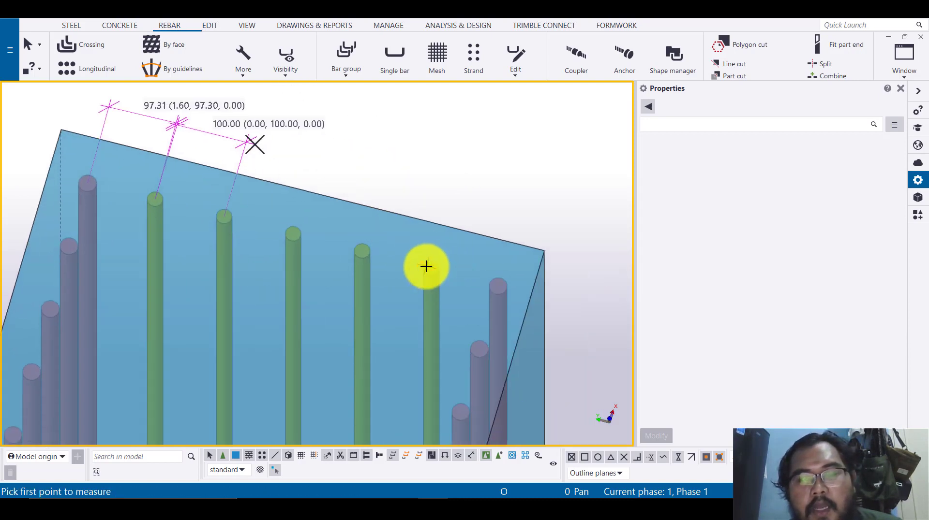
click(428, 267)
click(500, 288)
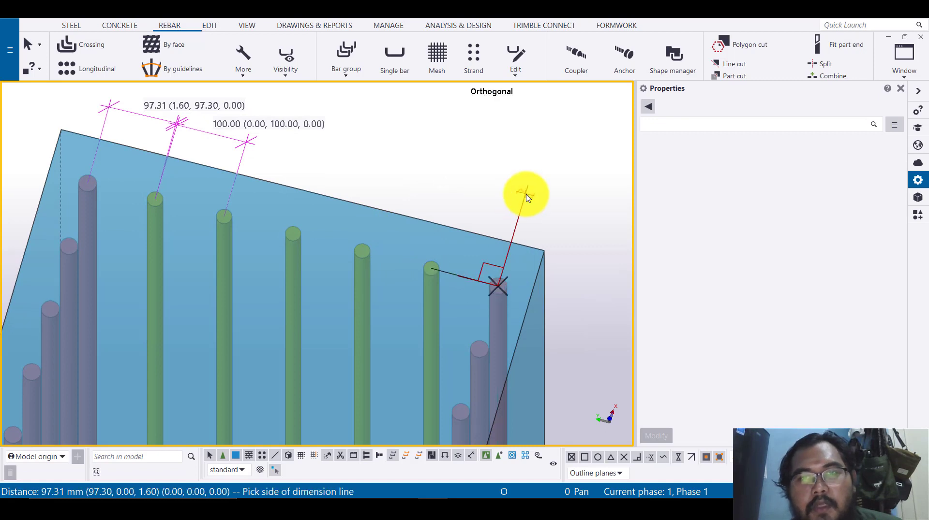
click(527, 193)
right_click(419, 180)
click(464, 187)
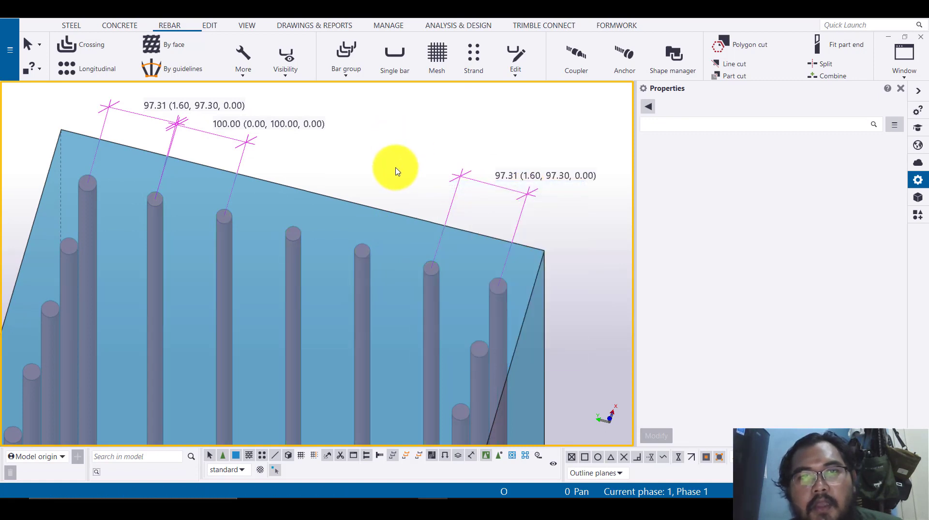
Review the number of spaces and spacing settings of the D22 rebar set against the measured bar distances.
click(370, 276)
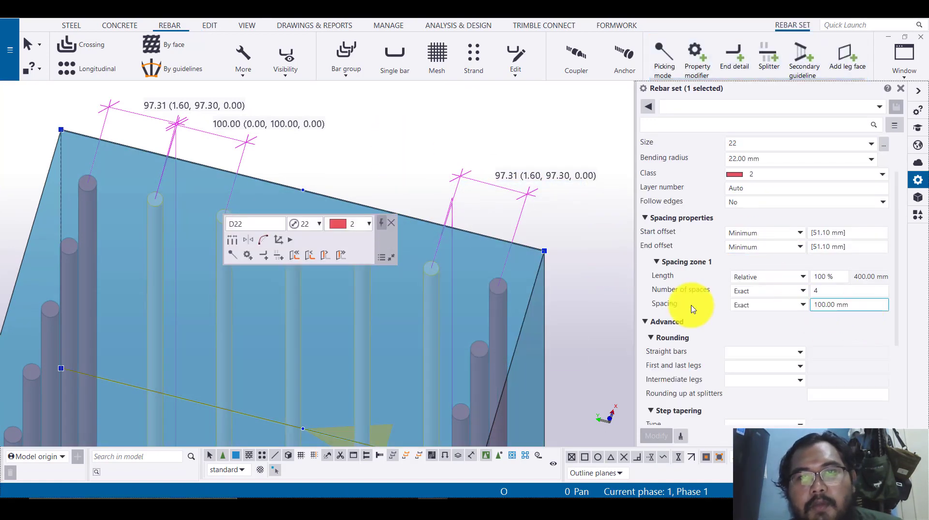
click(393, 225)
middle_drag(272, 223, 306, 235)
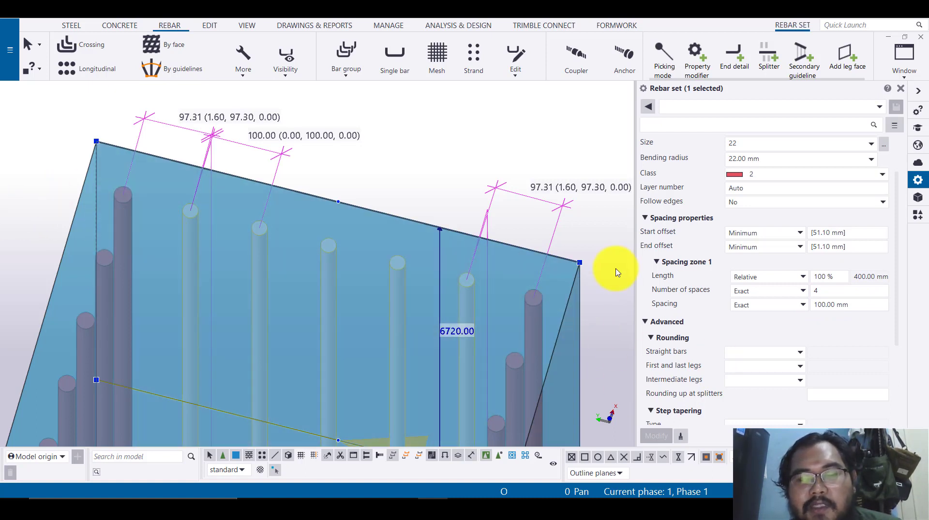
middle_drag(500, 230, 494, 252)
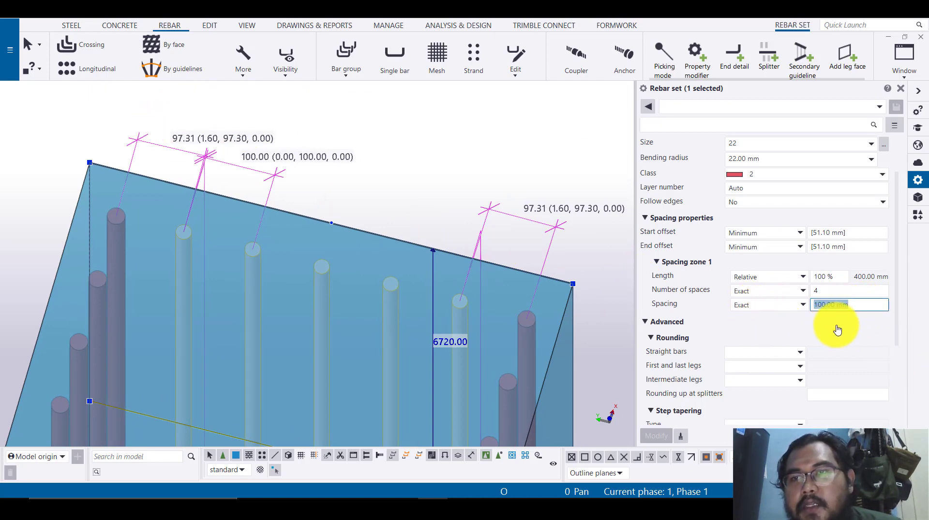
click(771, 314)
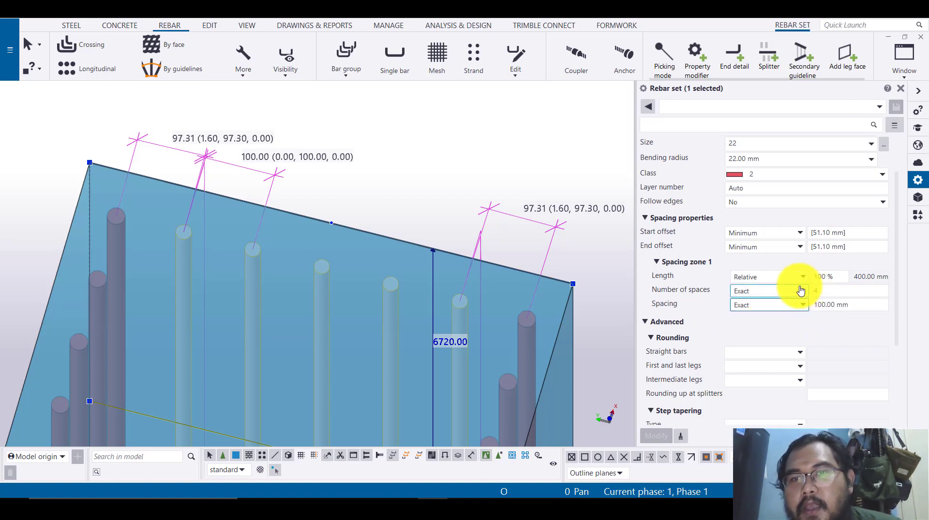
click(842, 303)
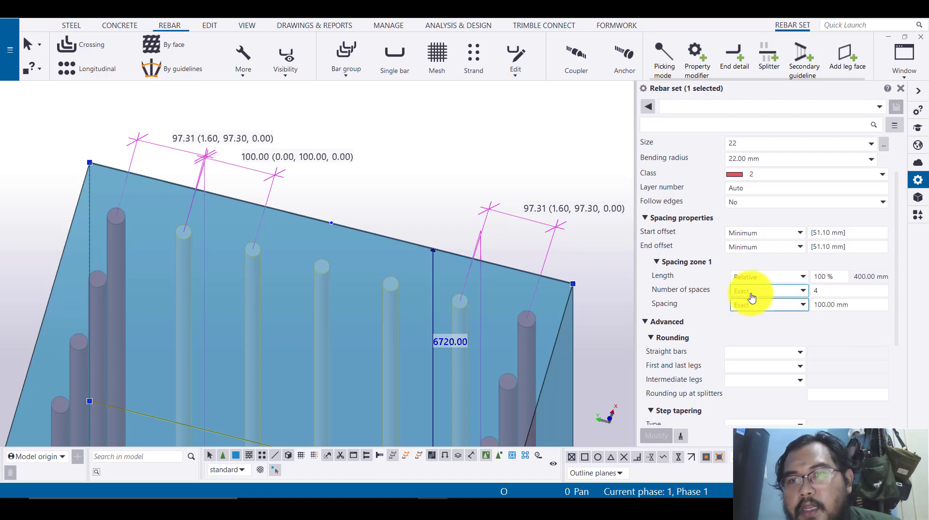
click(859, 332)
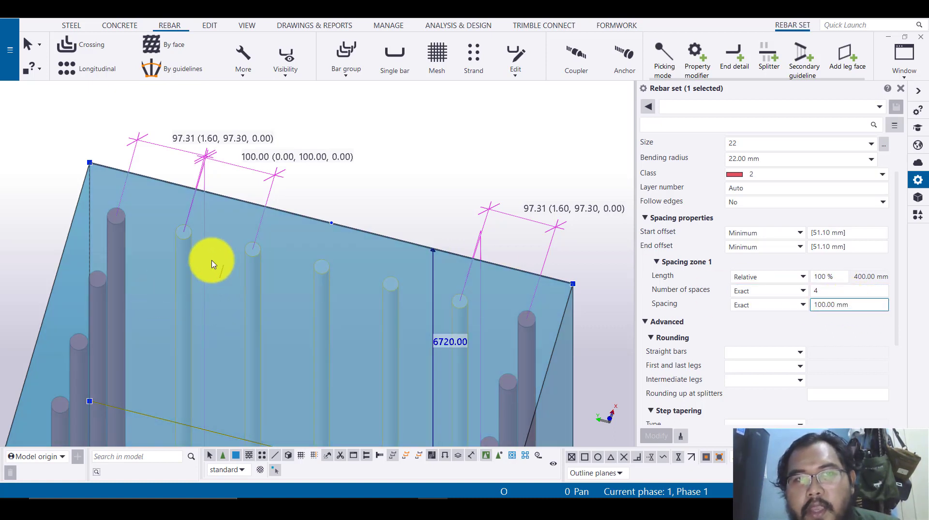
Deselect the rebar set and measure the distance between its second and third bars.
text(f)
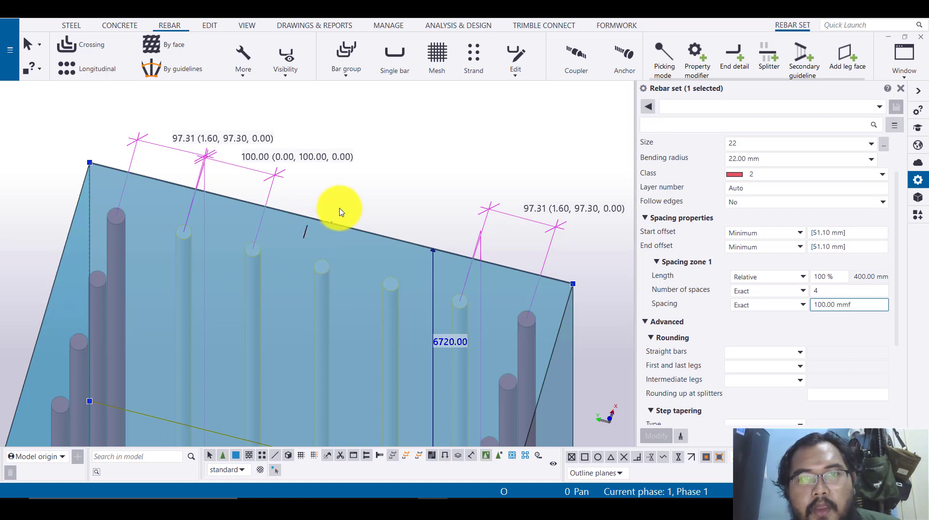
click(380, 192)
key(f)
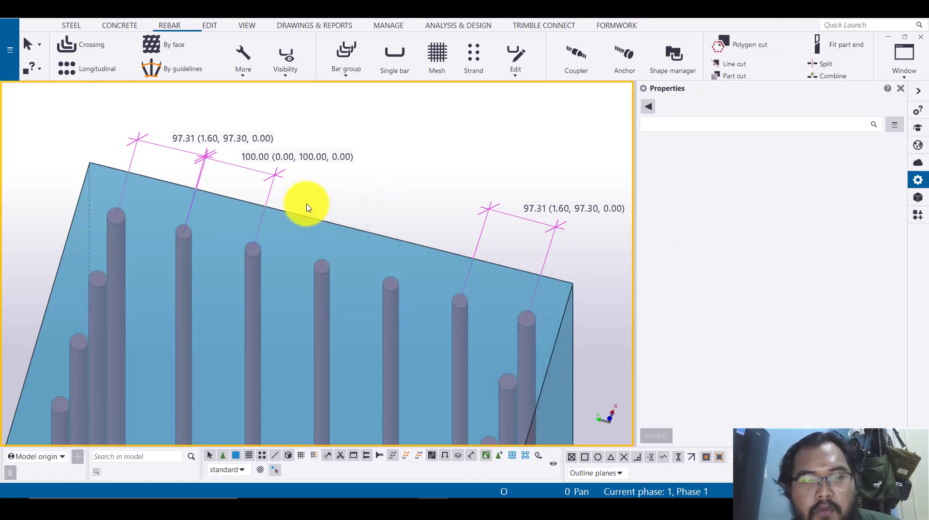
click(253, 248)
click(324, 262)
click(352, 197)
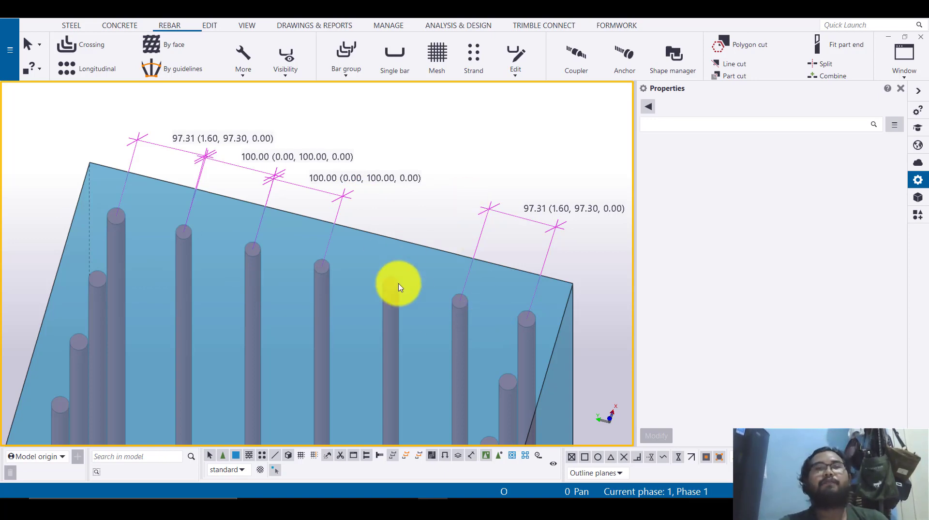
Copy the D22 rebar set's properties to the D19 rebar set on the opposite column face and apply them.
click(394, 303)
scroll(466, 221, down, 3)
scroll(505, 237, down, 3)
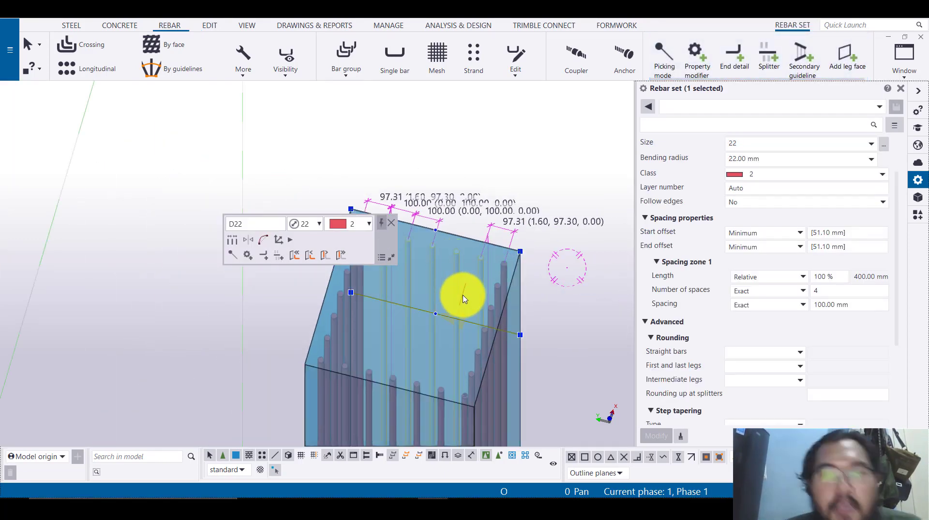
middle_drag(461, 314, 521, 211)
scroll(521, 213, up, 3)
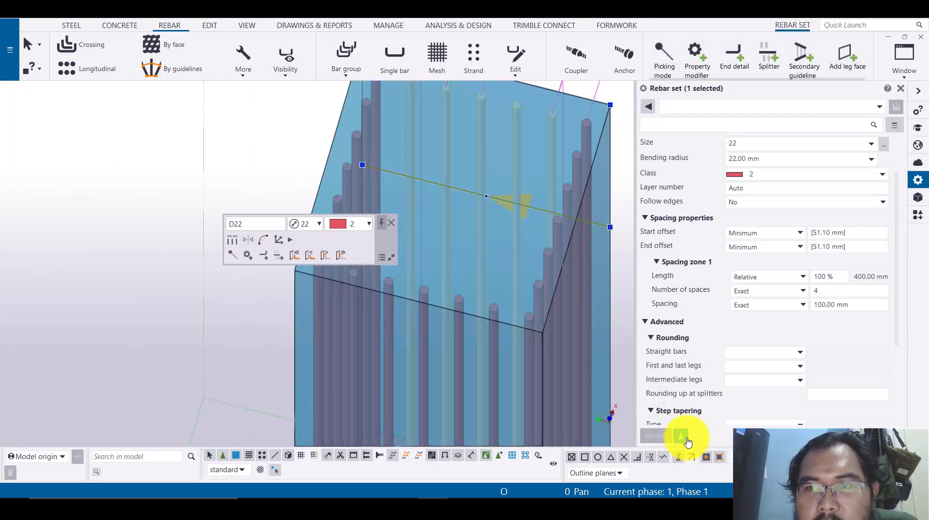
click(683, 437)
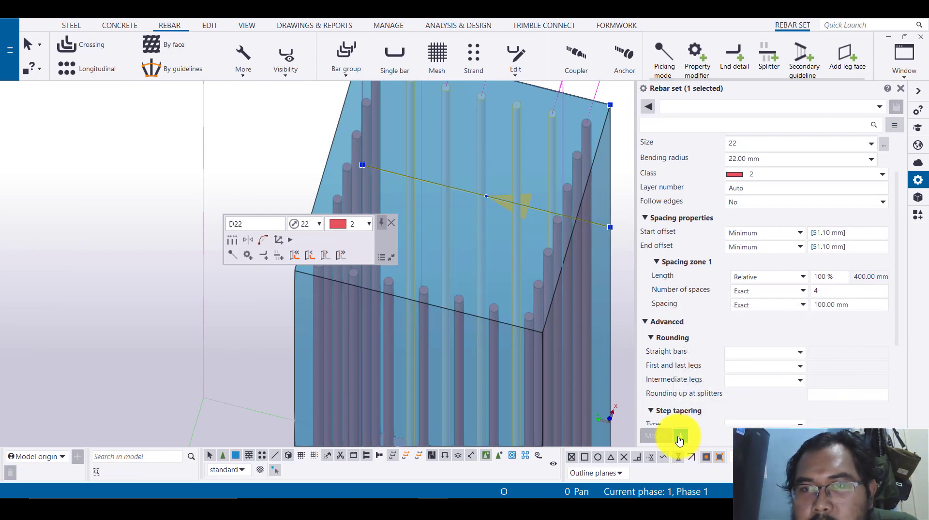
click(493, 317)
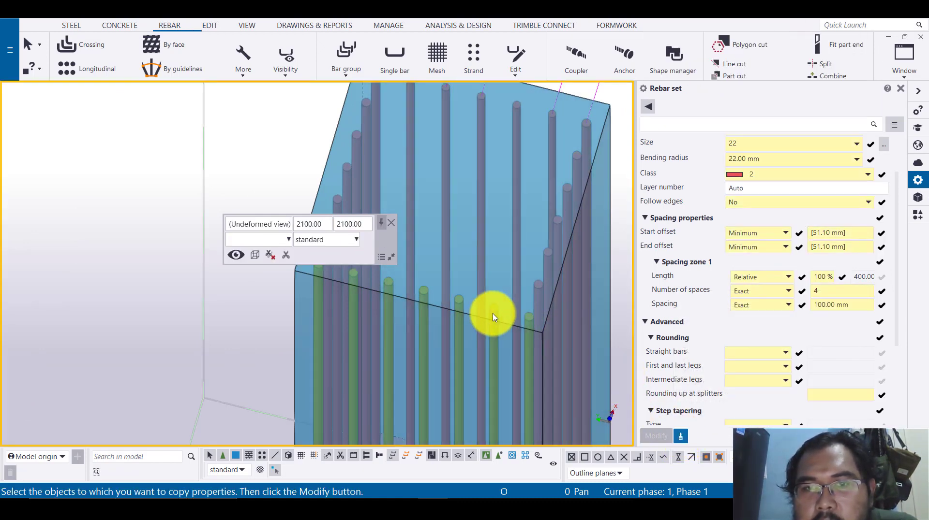
middle_drag(535, 307, 410, 297)
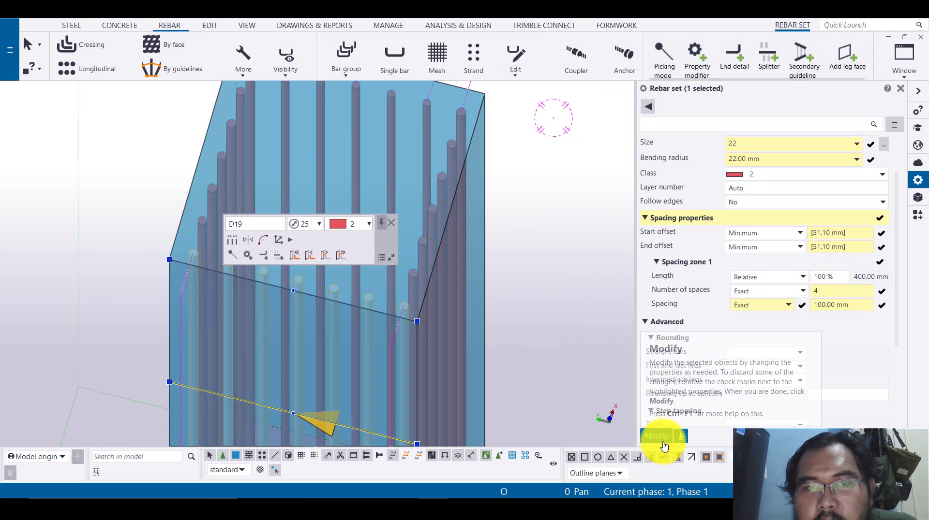
click(663, 439)
click(511, 351)
click(391, 224)
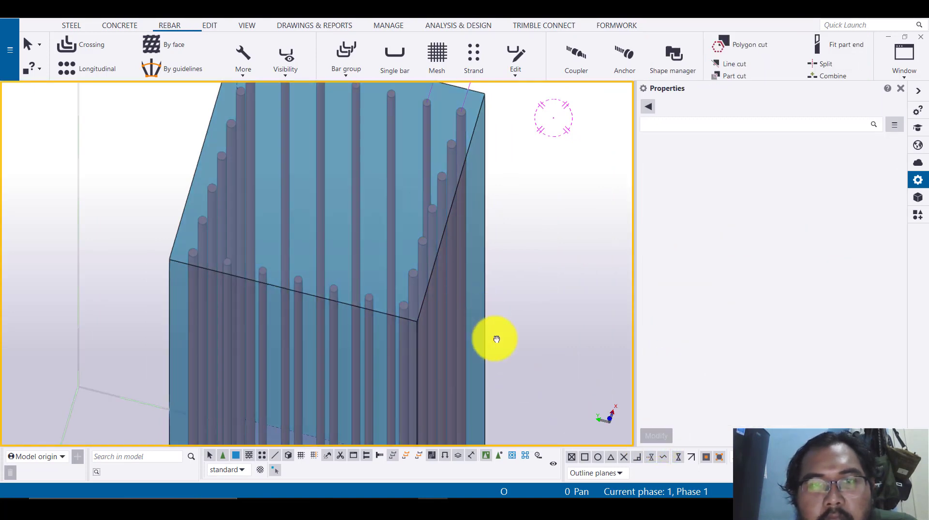
Select the D19 rebar set on the column's rear face and change its name to D22.
scroll(496, 339, down, 3)
ctrl+middle_drag(531, 349, 426, 334)
middle_drag(506, 167, 439, 298)
scroll(438, 297, up, 3)
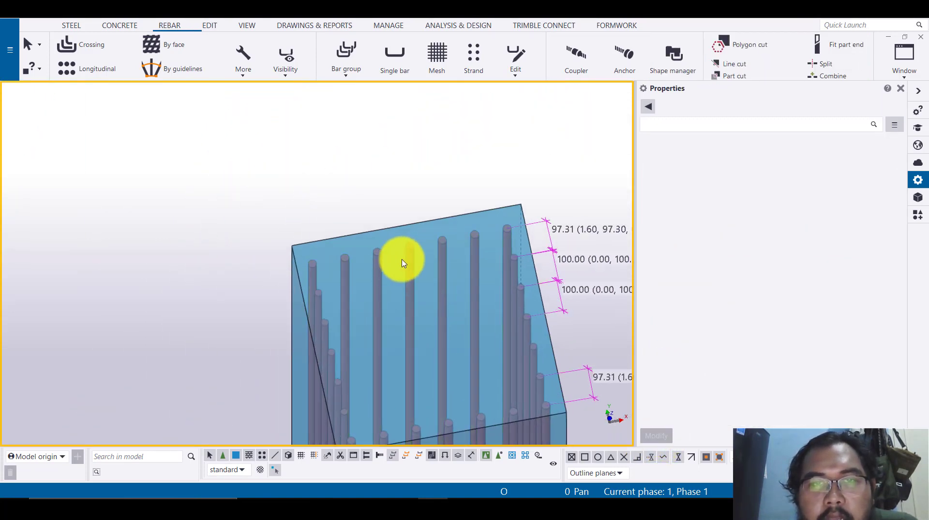
click(407, 261)
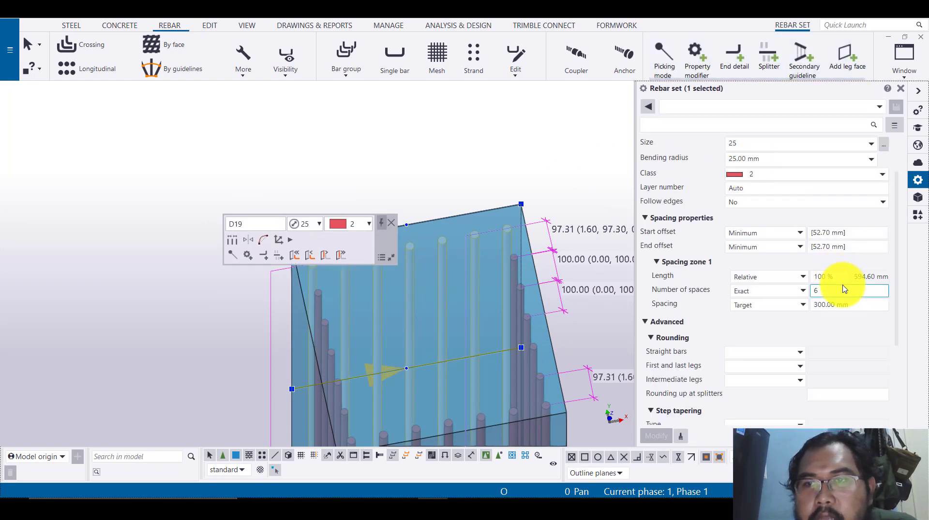
scroll(392, 240, up, 1)
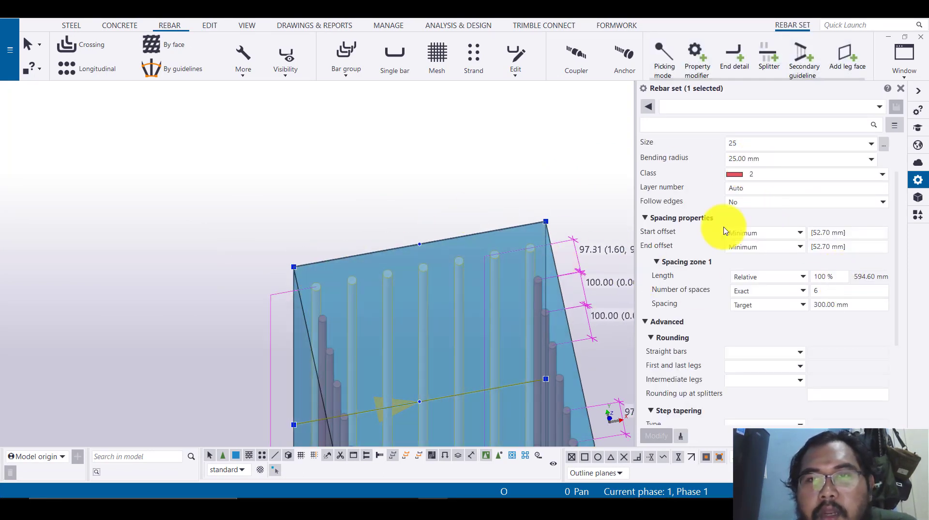
scroll(728, 227, up, 3)
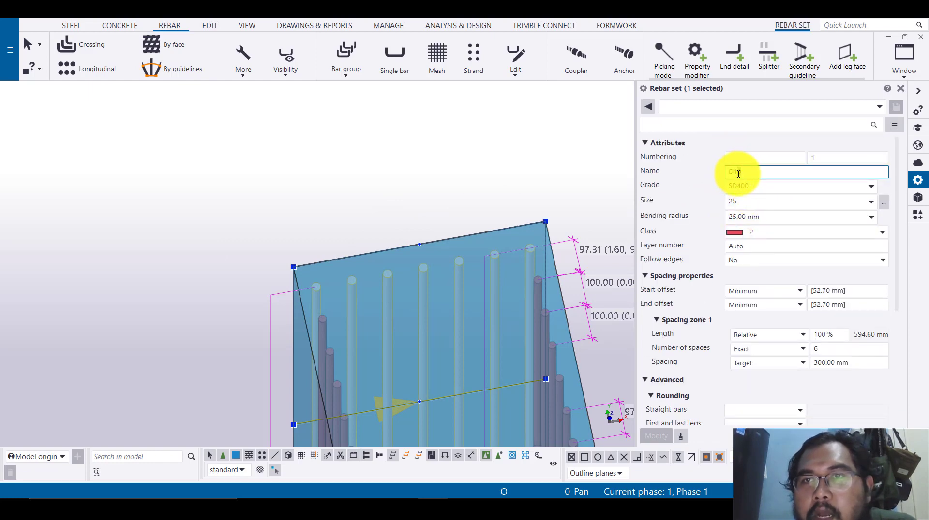
text(D22)
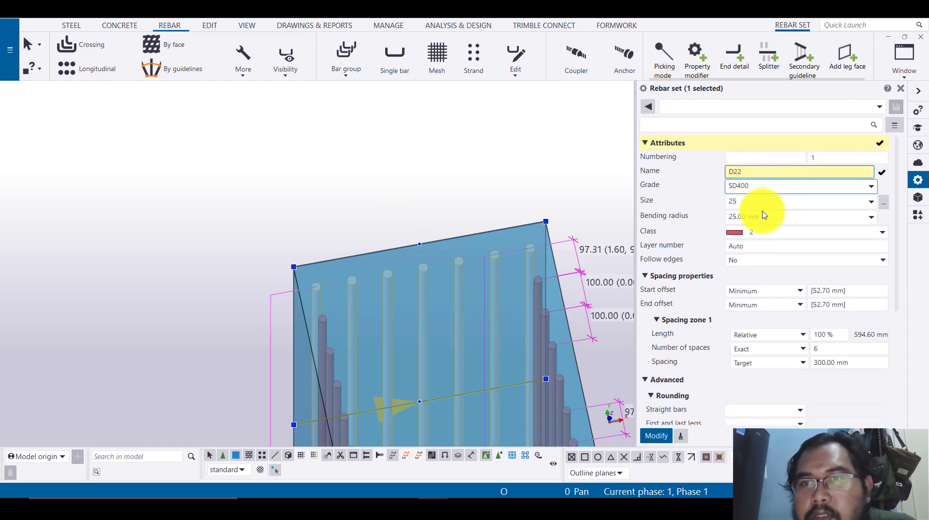
Set the rear-face rebar set's size to 22 and bending radius to 22 mm, apply the changes, and deselect it.
click(765, 201)
click(736, 263)
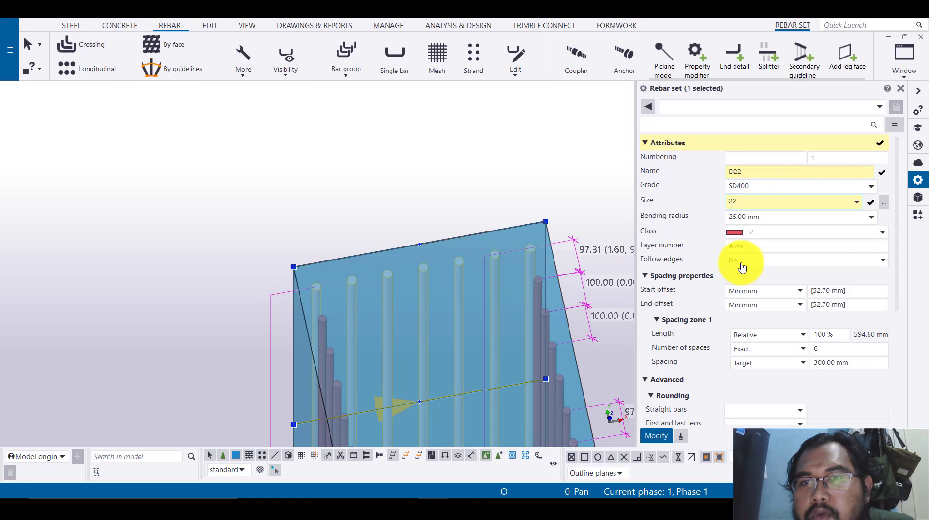
click(752, 219)
double_click(755, 216)
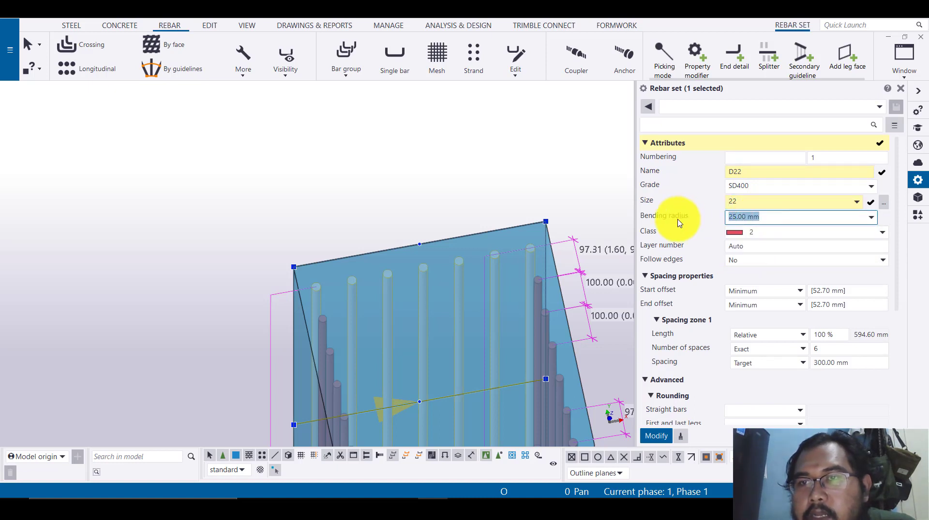
text(22)
text(2)
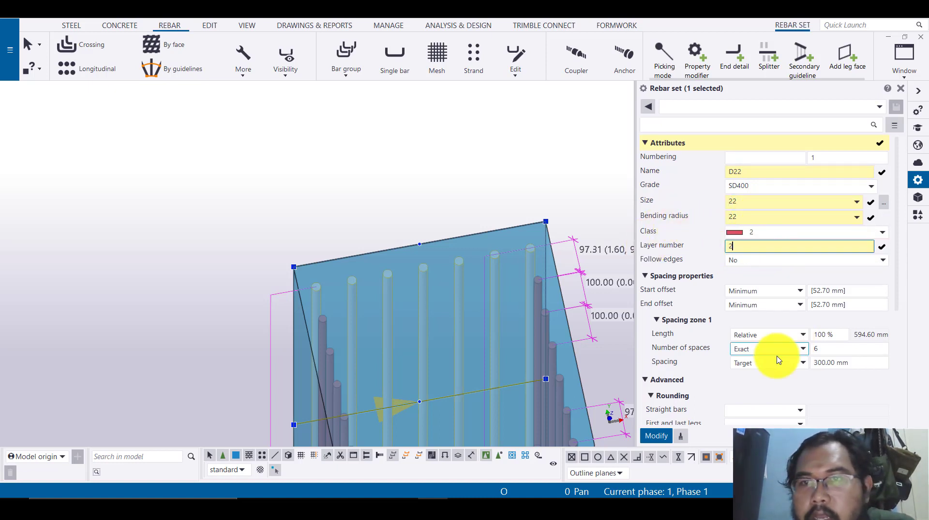
click(656, 435)
middle_drag(495, 227, 458, 120)
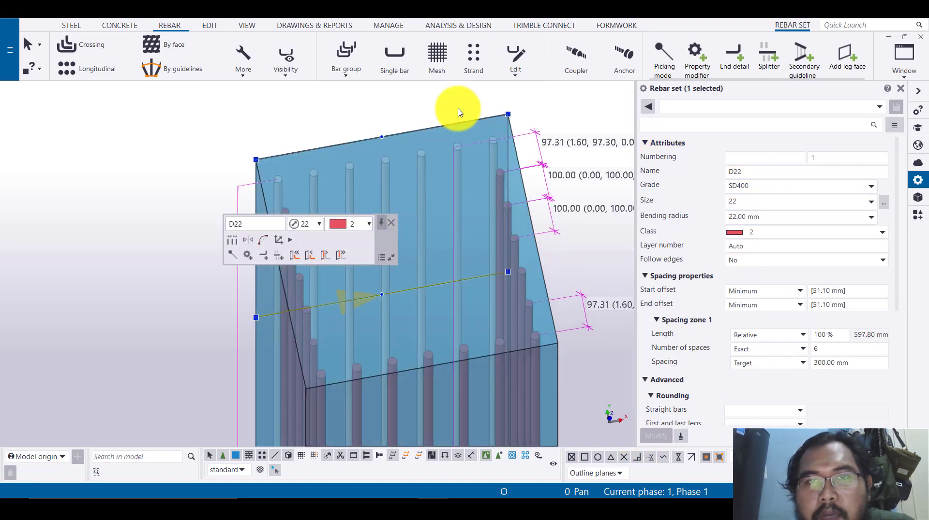
click(439, 111)
click(502, 366)
key(Escape)
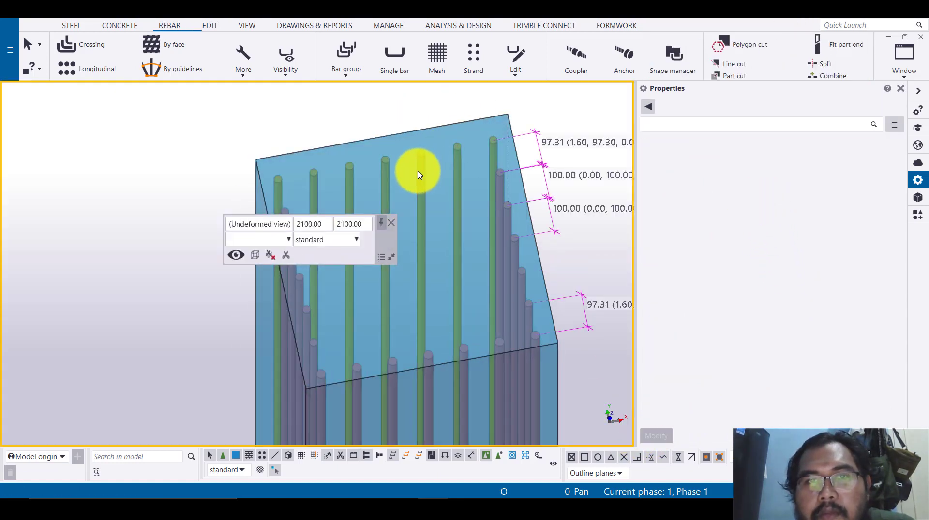
Copy the rear-face D22 set's properties to the rebar set on the column's front face, apply them, and deselect.
click(419, 175)
click(681, 438)
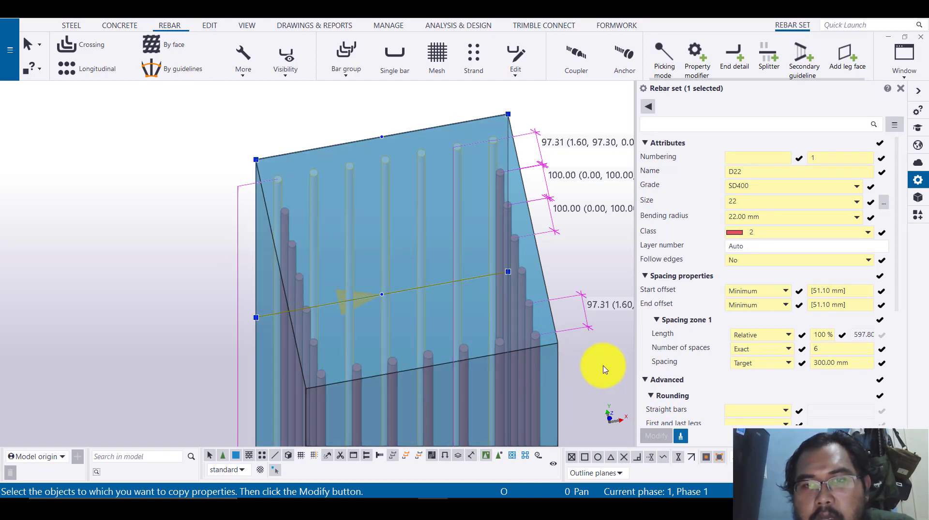
middle_drag(616, 372, 538, 308)
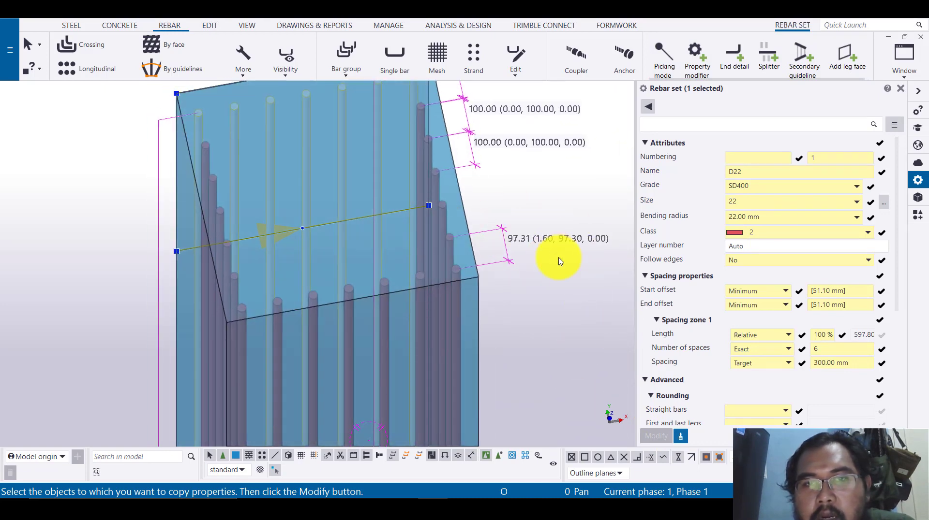
middle_drag(559, 261, 590, 323)
click(425, 332)
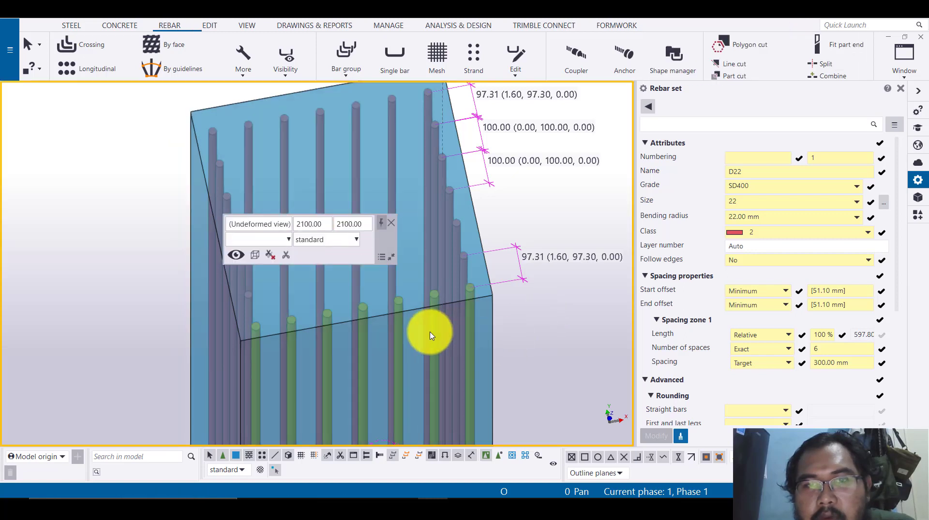
click(656, 437)
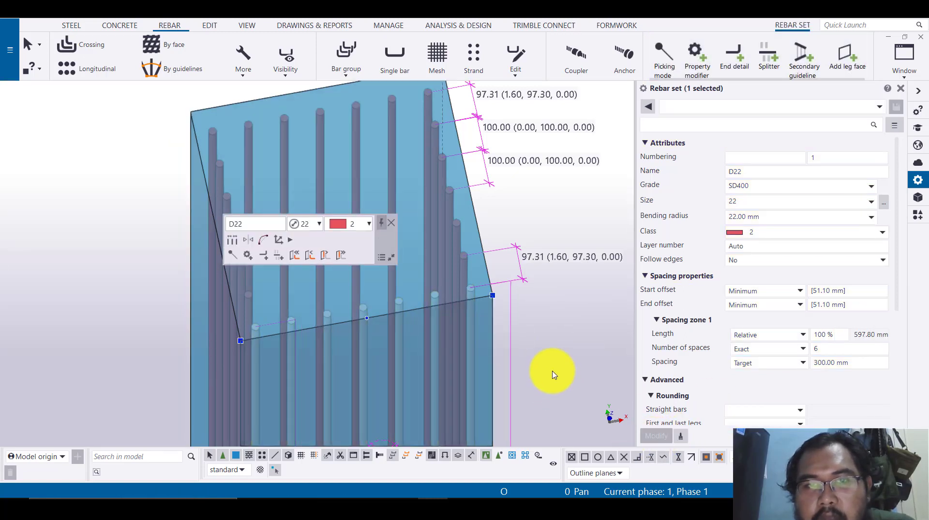
click(550, 374)
click(392, 225)
middle_drag(384, 208, 421, 254)
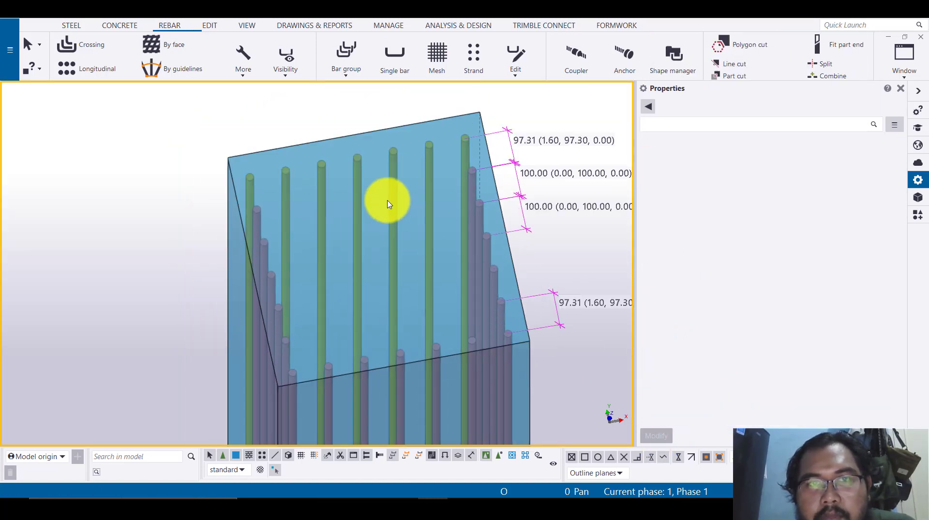
click(395, 199)
click(680, 436)
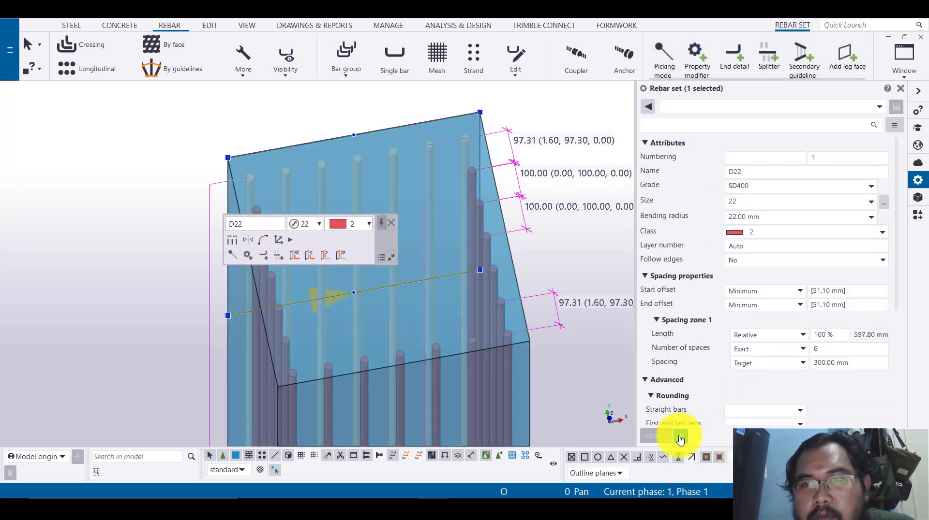
right_click(444, 285)
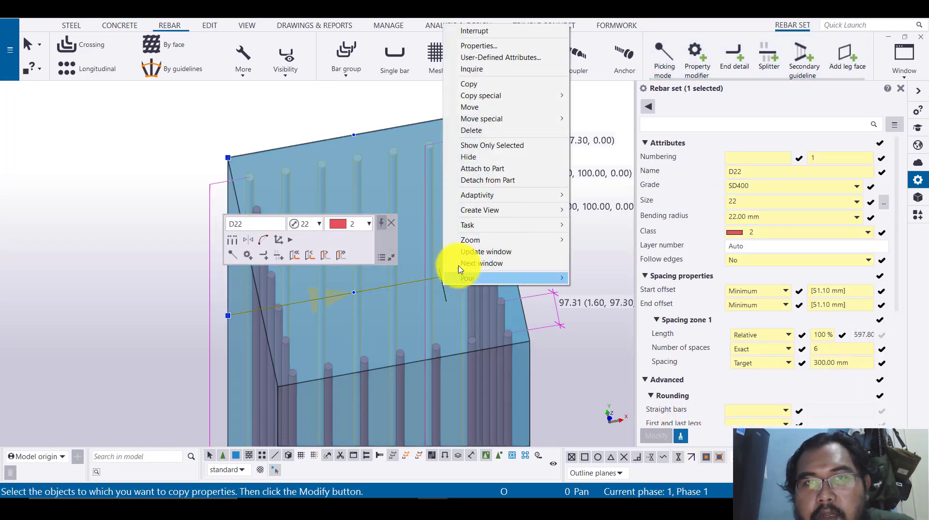
click(508, 39)
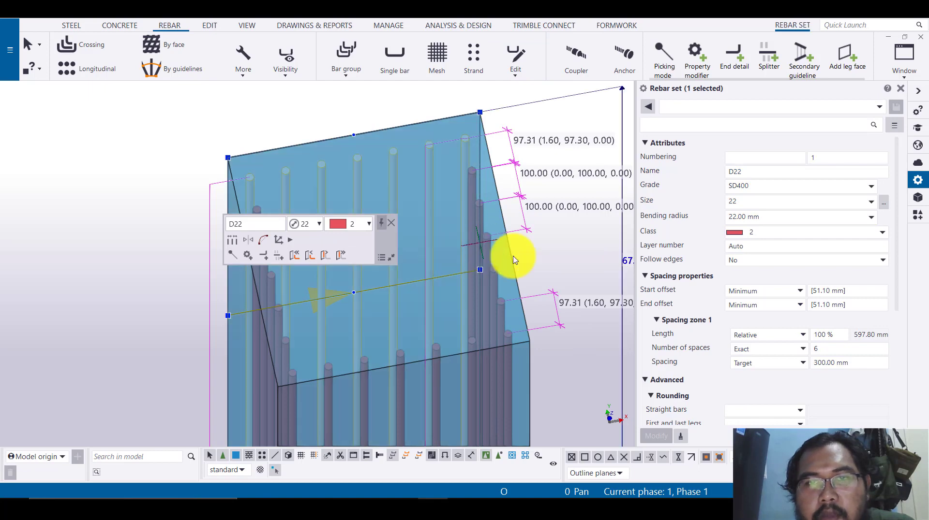
click(594, 253)
click(429, 154)
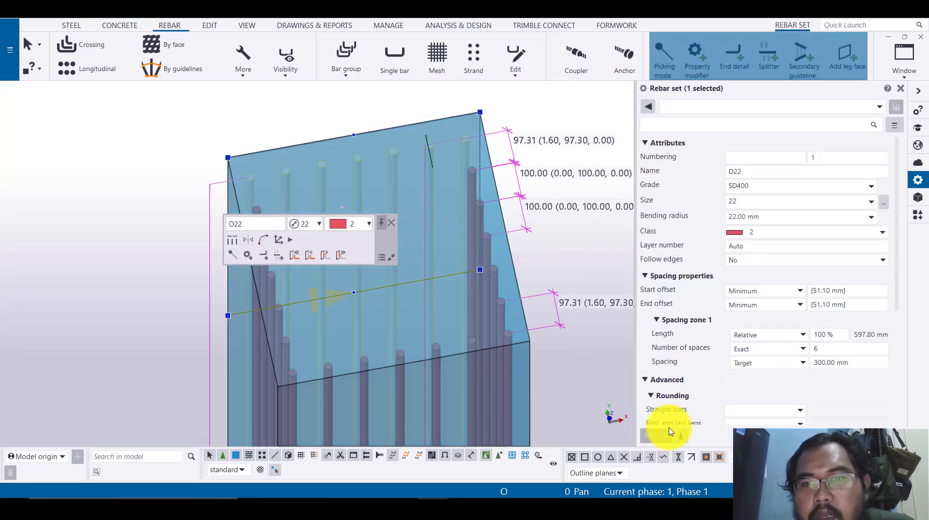
click(679, 436)
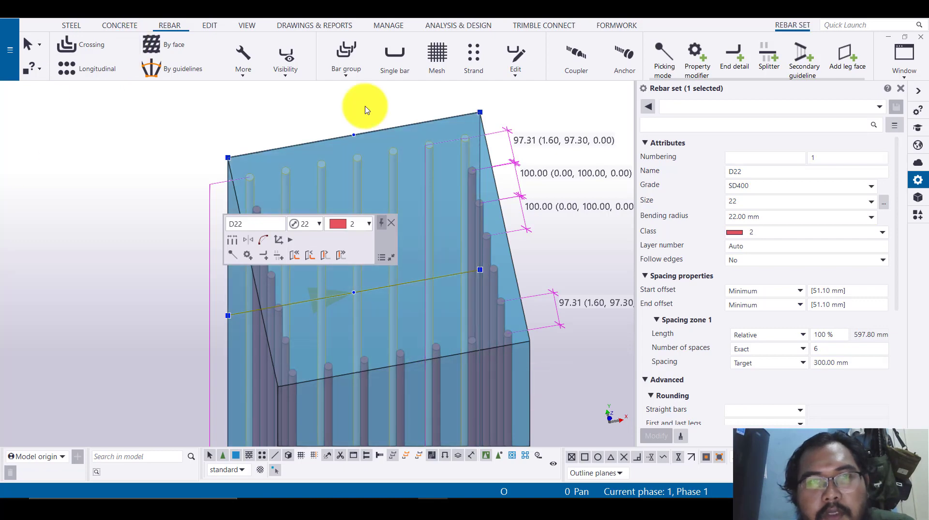
click(620, 396)
Reapply the rear-face D22 set's copied properties to the opposite front-face rebar set.
click(427, 158)
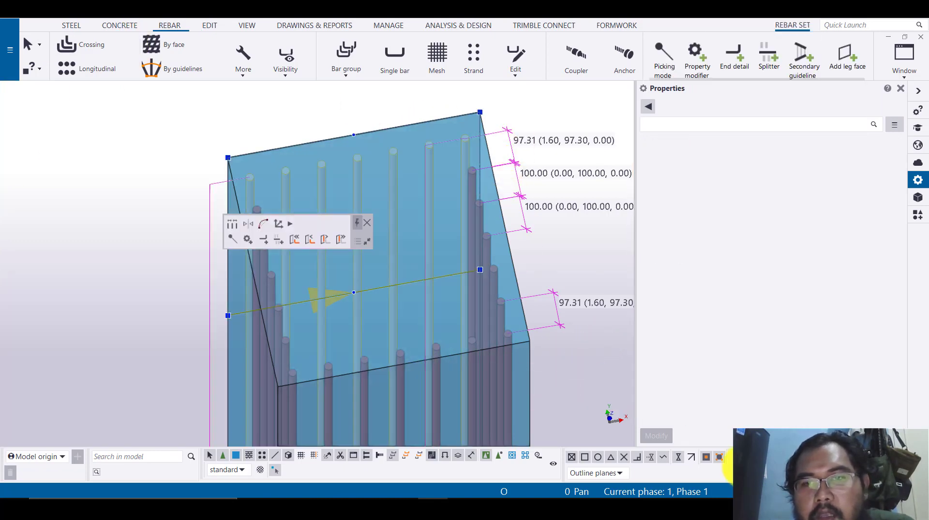
click(679, 437)
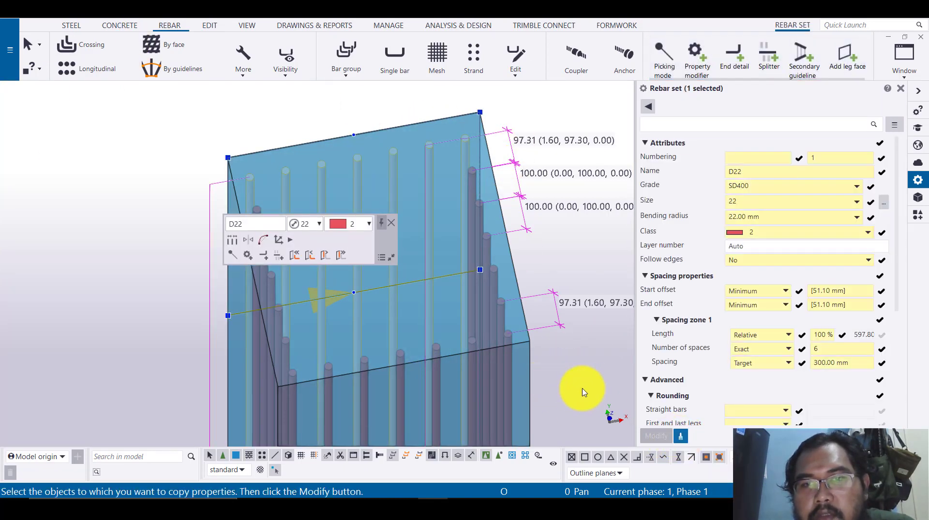
click(597, 356)
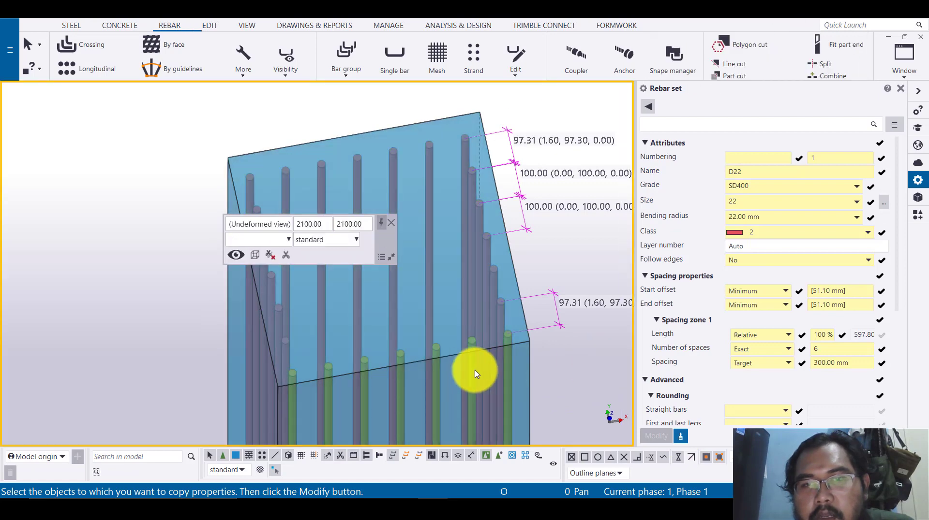
click(475, 373)
click(655, 437)
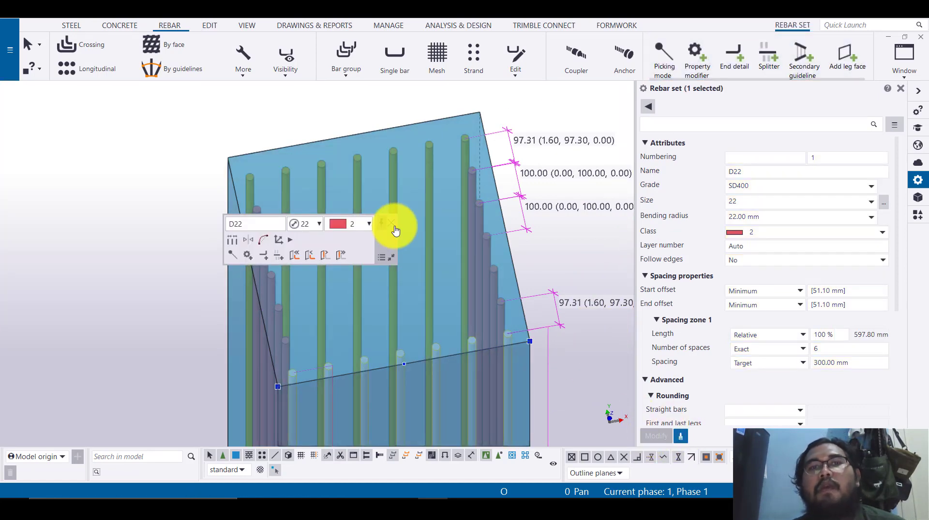
click(393, 226)
Review the column's longitudinal bars from other angles, close the properties display, and deselect the rebar set.
scroll(383, 218, down, 3)
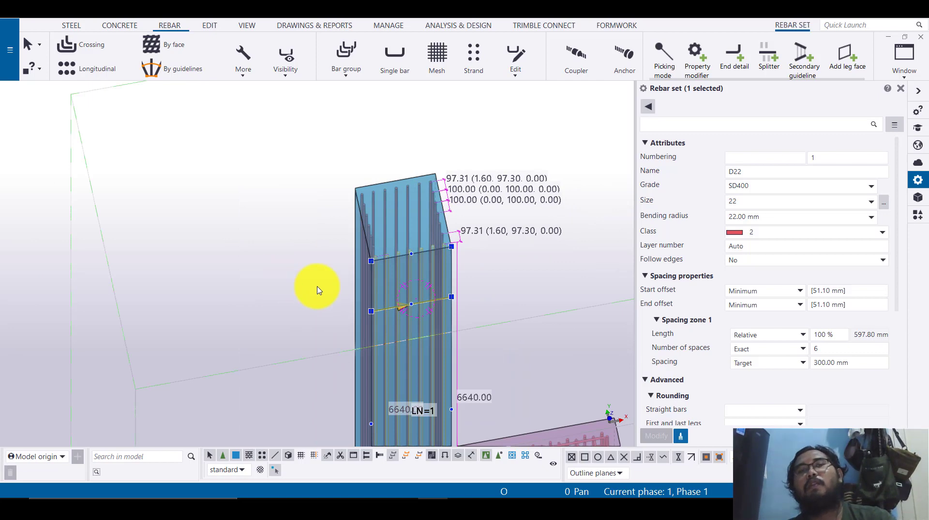
ctrl+middle_drag(318, 286, 387, 294)
middle_drag(193, 217, 613, 249)
scroll(293, 266, up, 3)
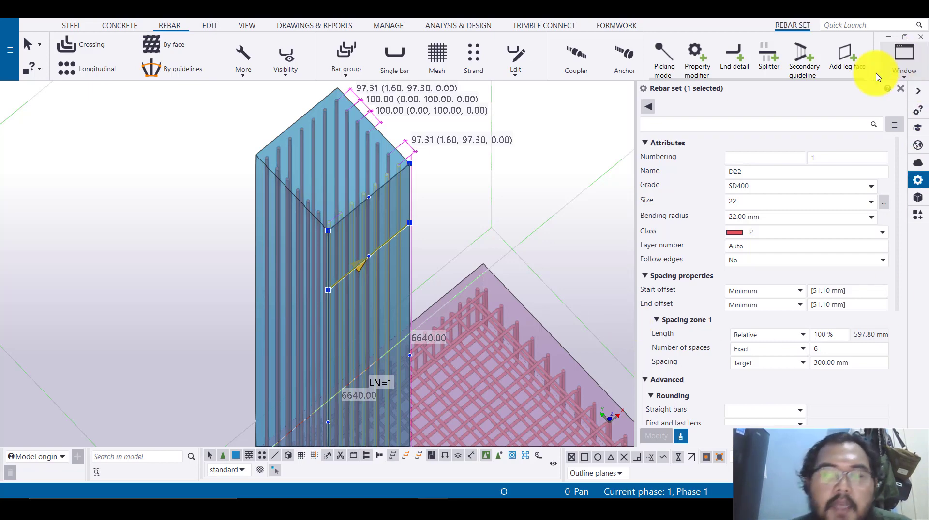
scroll(442, 280, down, 5)
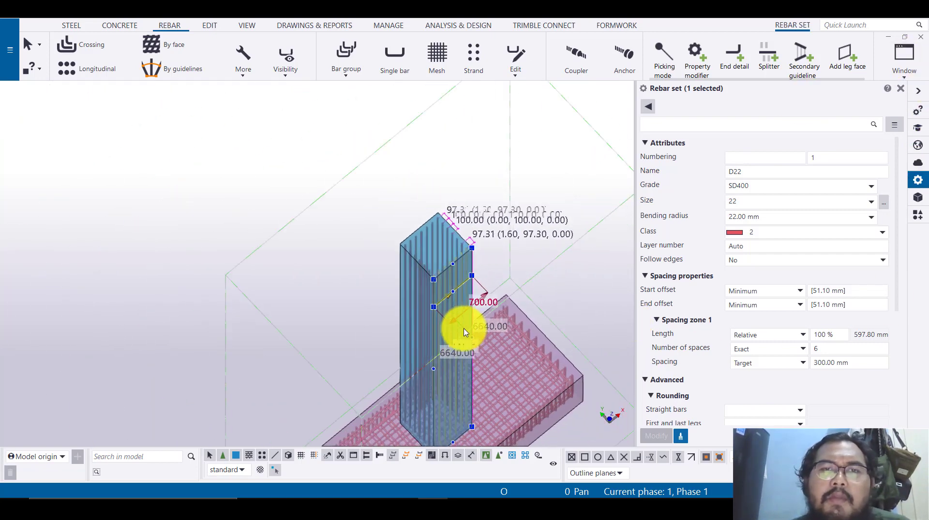
ctrl+middle_drag(464, 329, 447, 284)
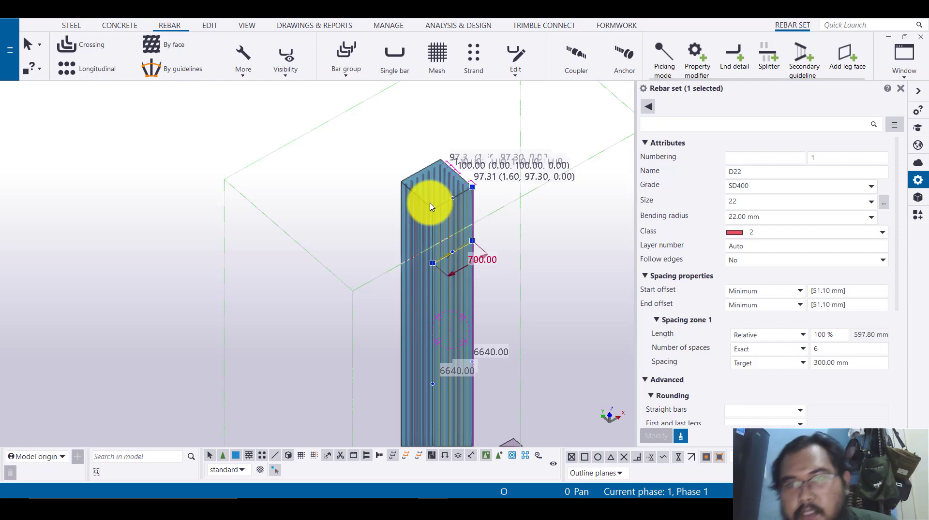
scroll(370, 203, up, 2)
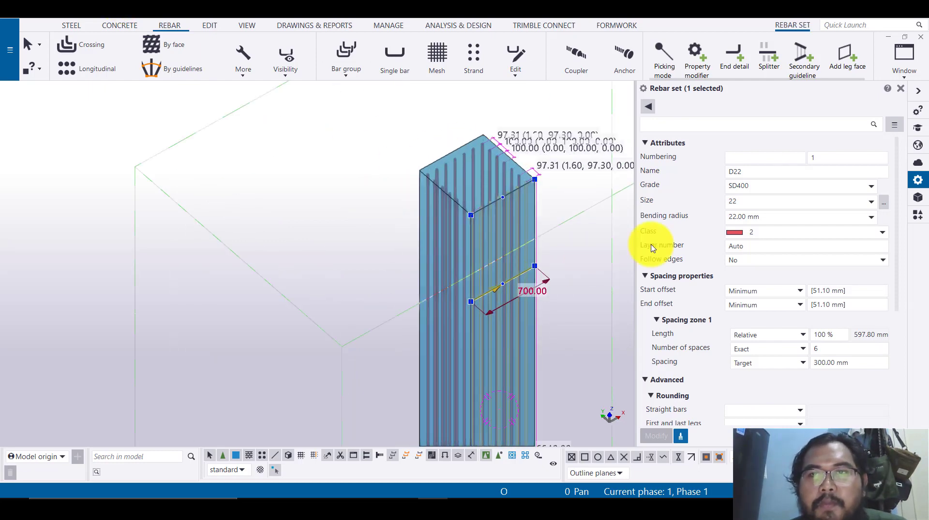
click(902, 93)
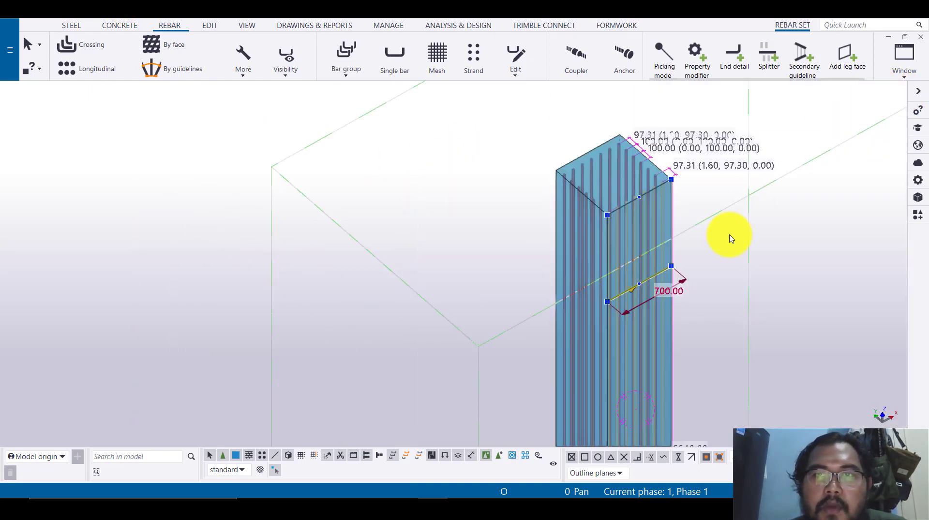
middle_drag(730, 235, 517, 247)
click(757, 286)
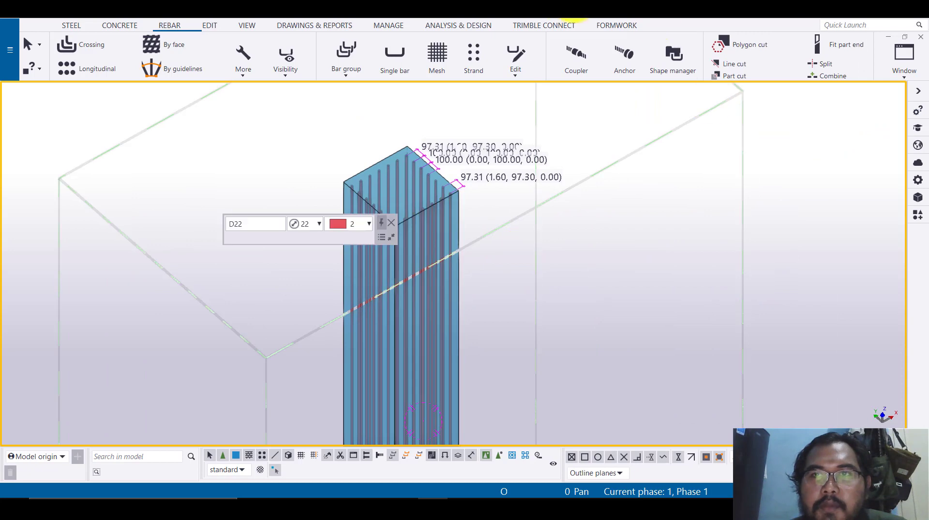
click(390, 224)
Create a closed crossing rebar set around the 700x700 column's cross-section, keeping the default outline shape.
scroll(508, 237, up, 2)
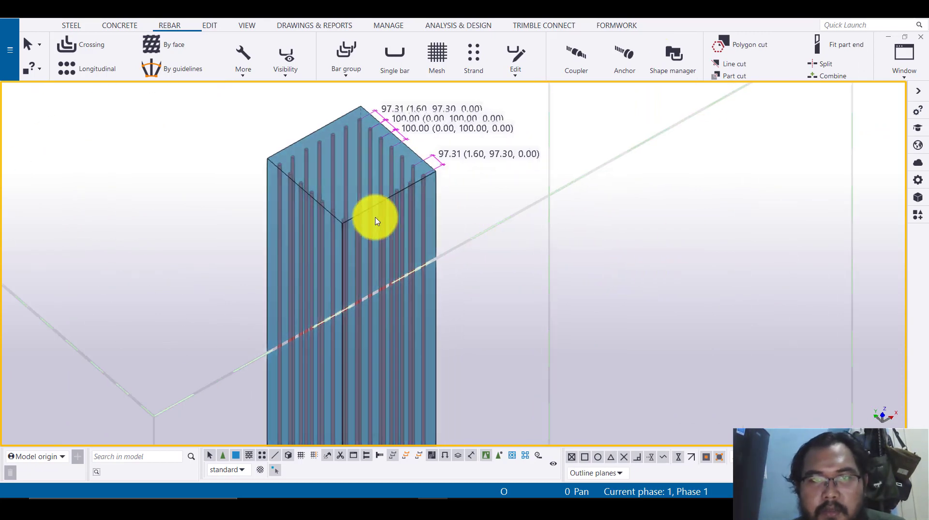
scroll(369, 218, down, 4)
scroll(296, 294, up, 2)
middle_drag(296, 294, 171, 318)
scroll(167, 315, up, 1)
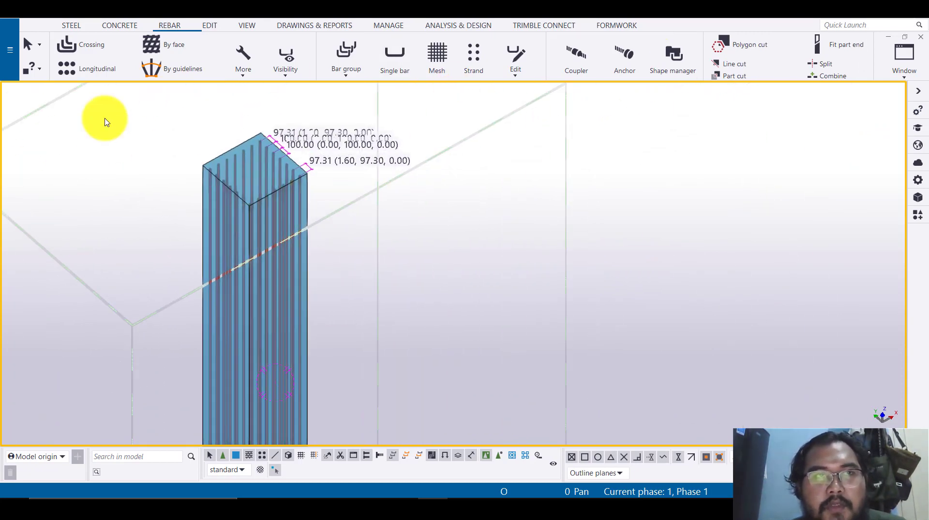
click(84, 52)
scroll(289, 232, up, 4)
middle_drag(261, 215, 338, 285)
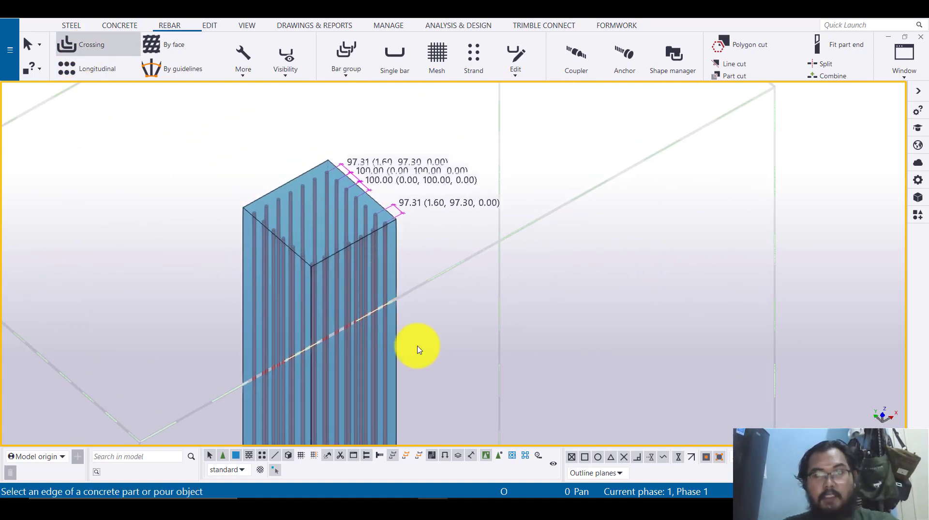
scroll(322, 410, up, 2)
click(439, 356)
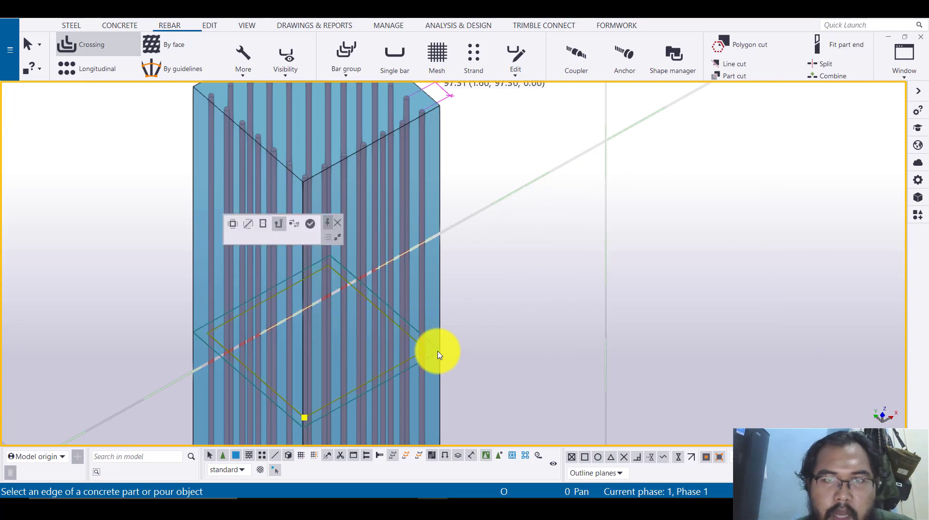
scroll(535, 347, down, 2)
scroll(411, 356, up, 3)
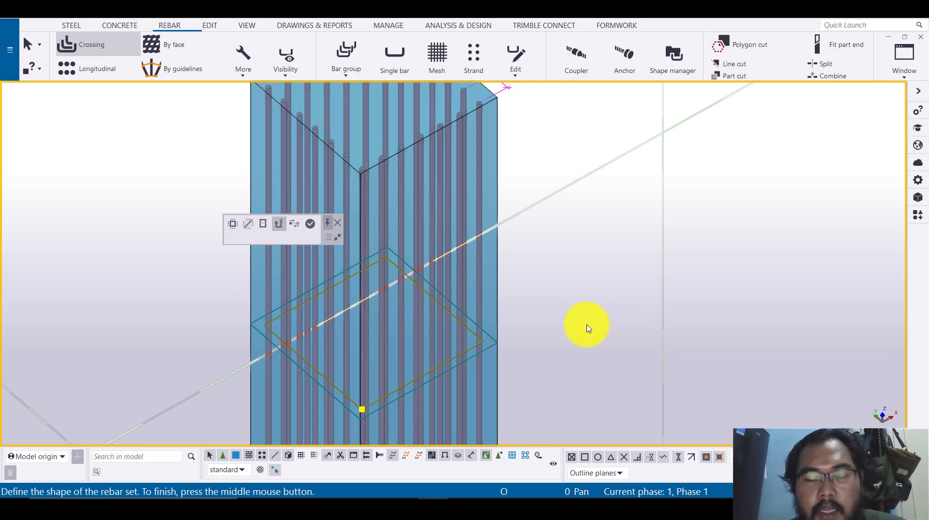
middle_click(569, 328)
scroll(430, 257, down, 3)
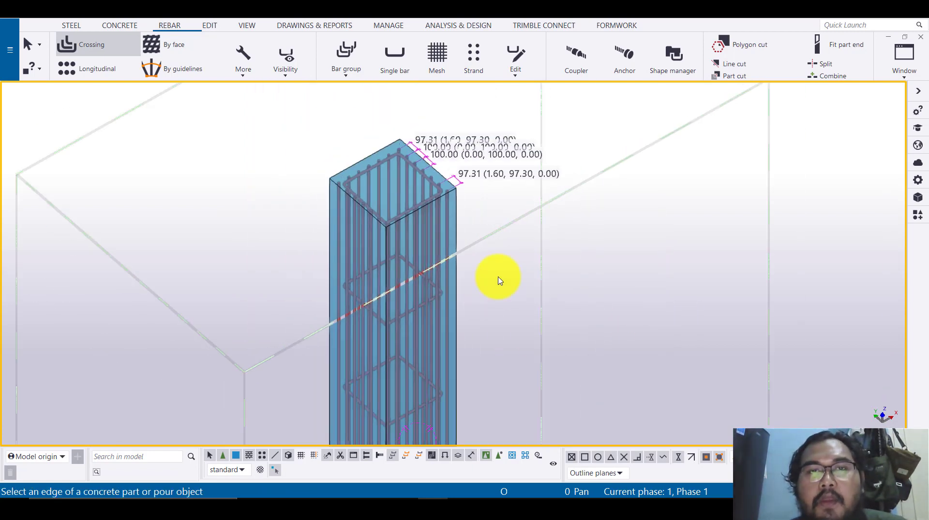
End the crossing rebar command and open the properties of the new crossing rebar set around the column.
scroll(336, 126, up, 2)
scroll(419, 228, up, 4)
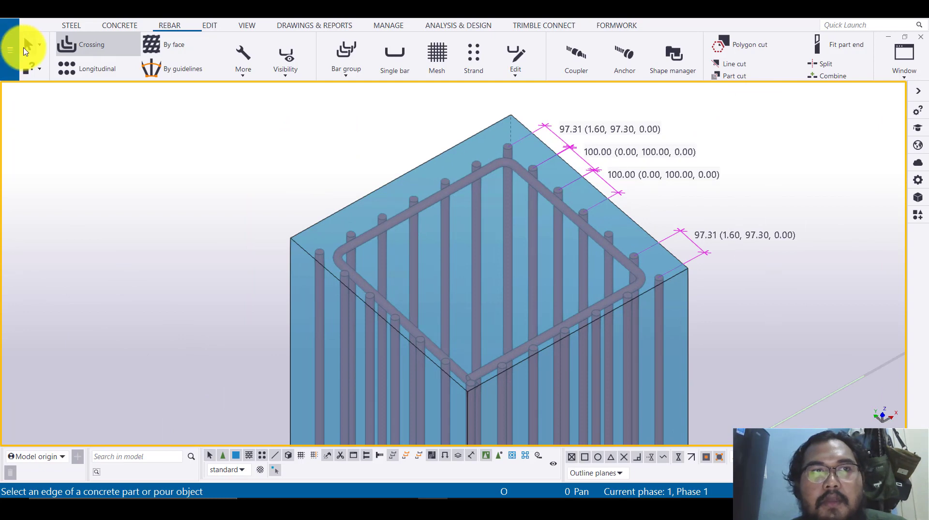
click(388, 223)
click(429, 188)
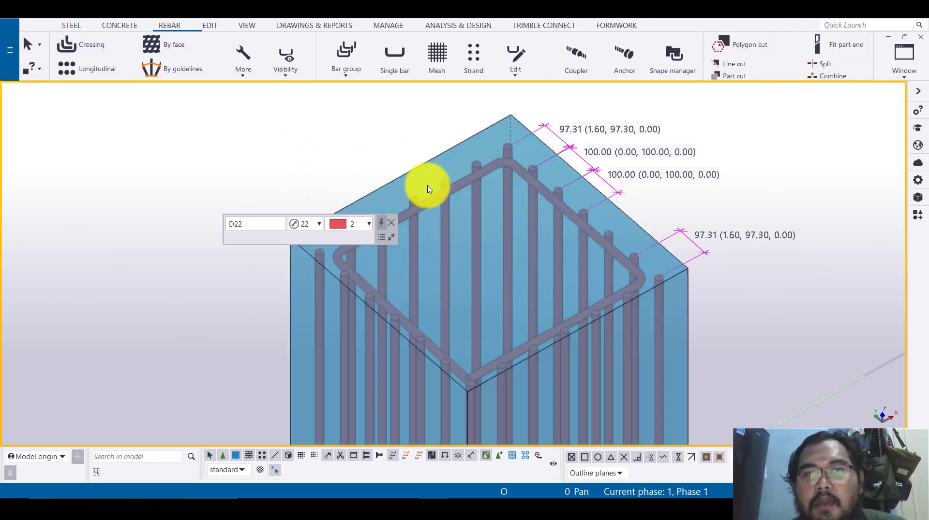
double_click(437, 199)
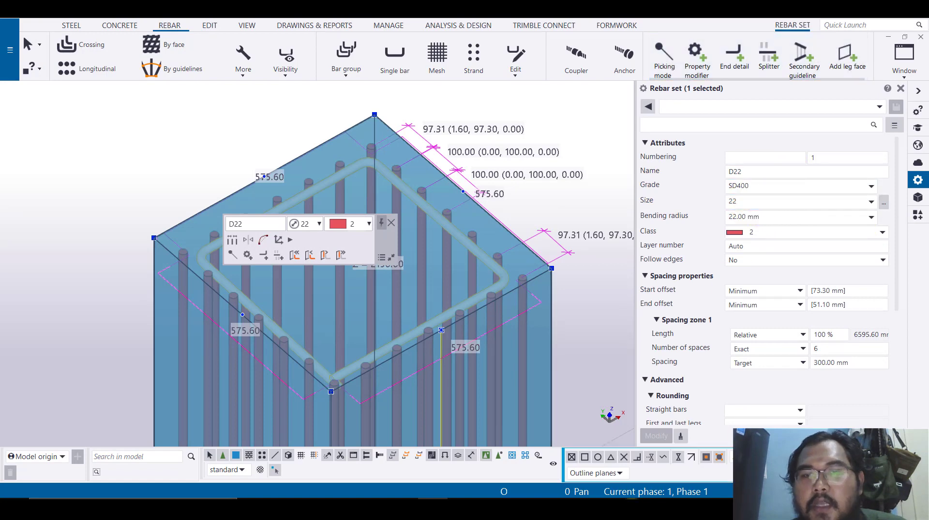
Switch to AutoCAD, check the stirrup specification in the C4-700X700 column detail, and return to Tekla Structures.
mouse_move(468, 508)
click(525, 443)
scroll(761, 338, down, 3)
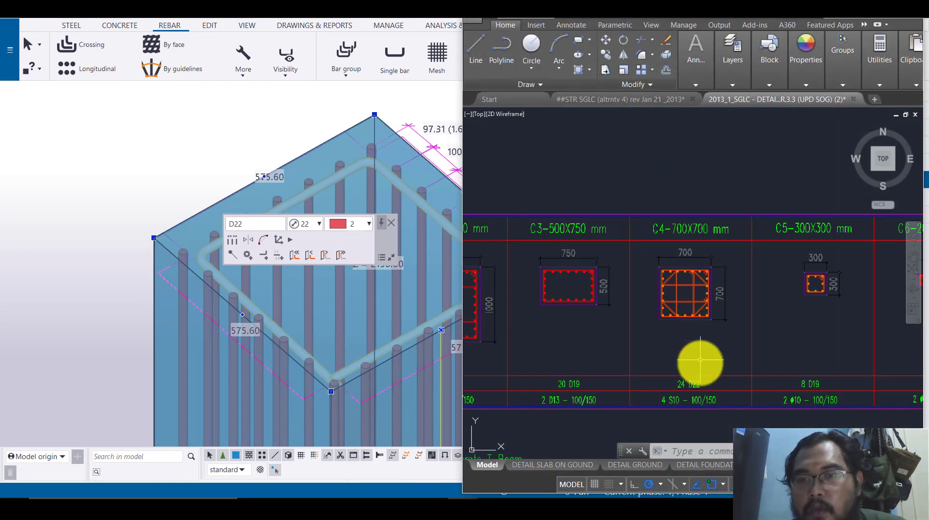
scroll(703, 361, up, 5)
scroll(668, 411, up, 5)
click(842, 46)
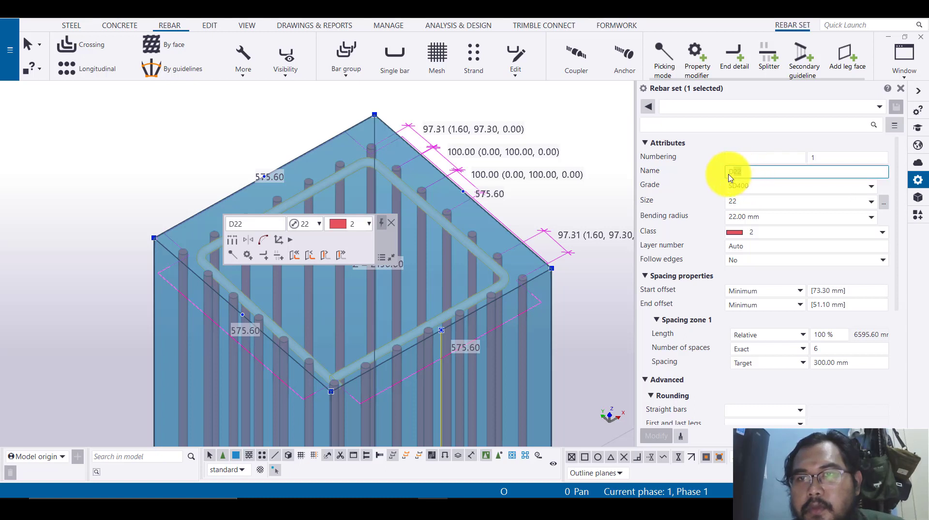
Name the crossing rebar set S10, set its size to 10 and bending radius to 10 mm, and apply the changes.
key(Caps_Lock)
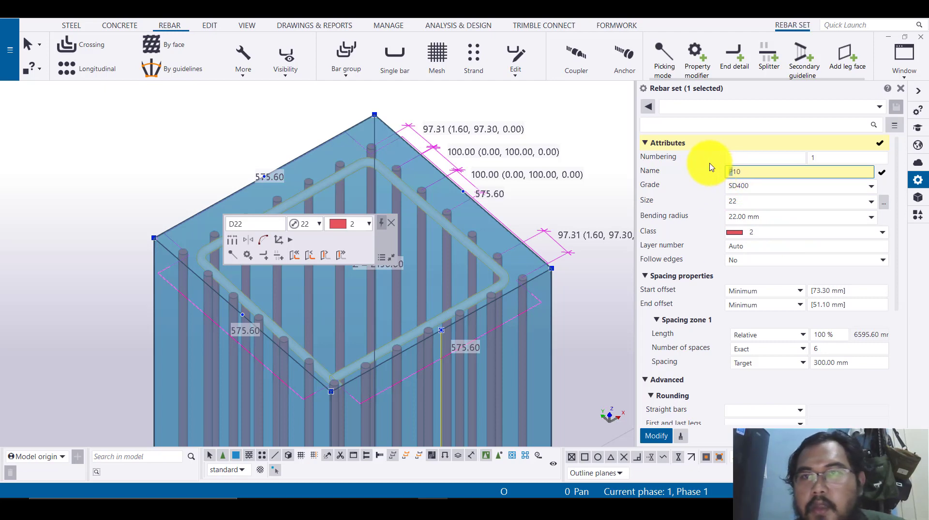
text(S)
click(779, 199)
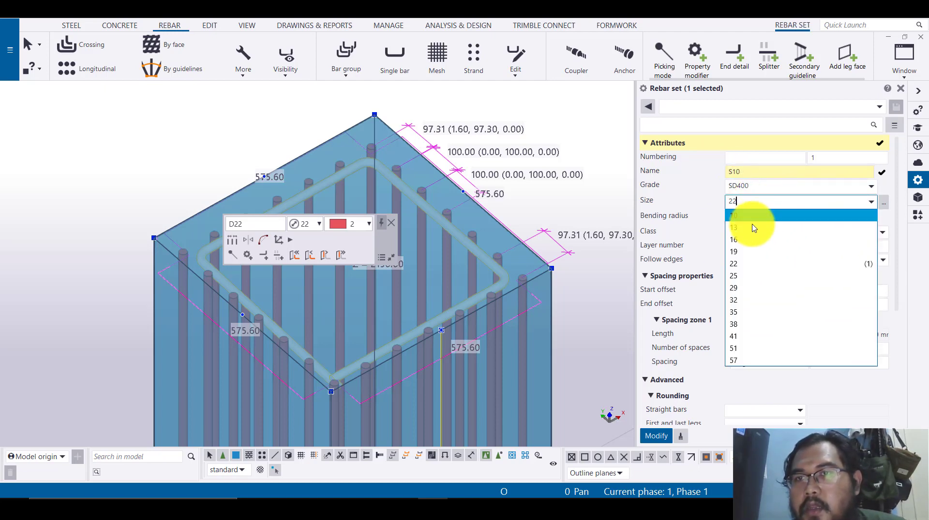
click(750, 222)
click(769, 217)
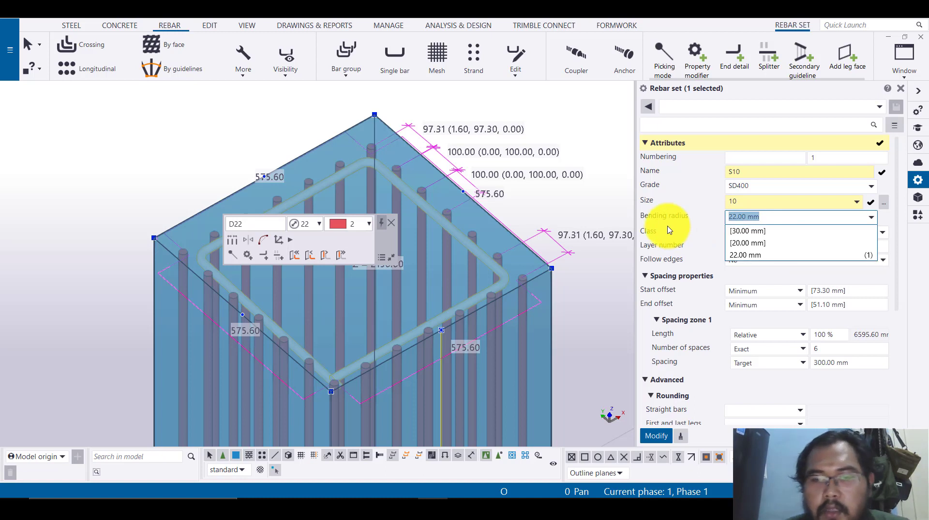
text(10)
key(Return)
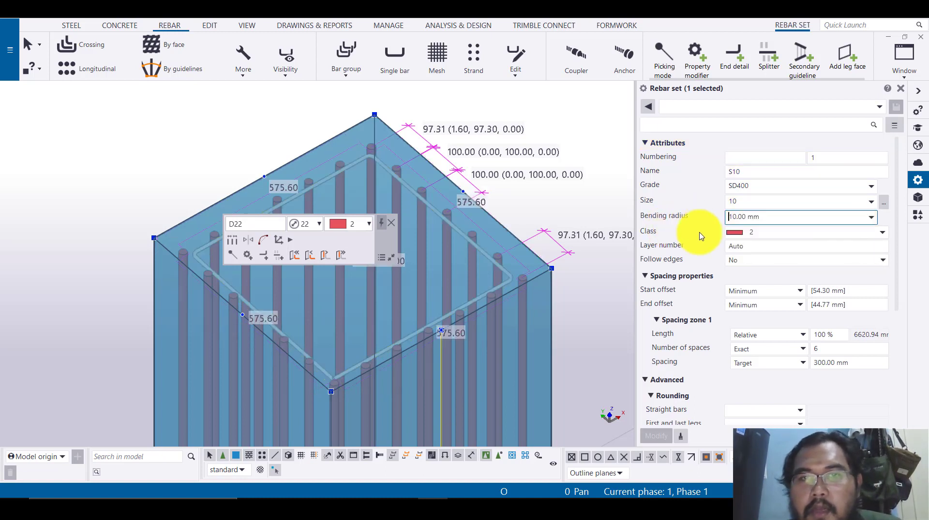
Set the S10 stirrup set's layer number to 1, apply the change, and deselect the set.
click(772, 247)
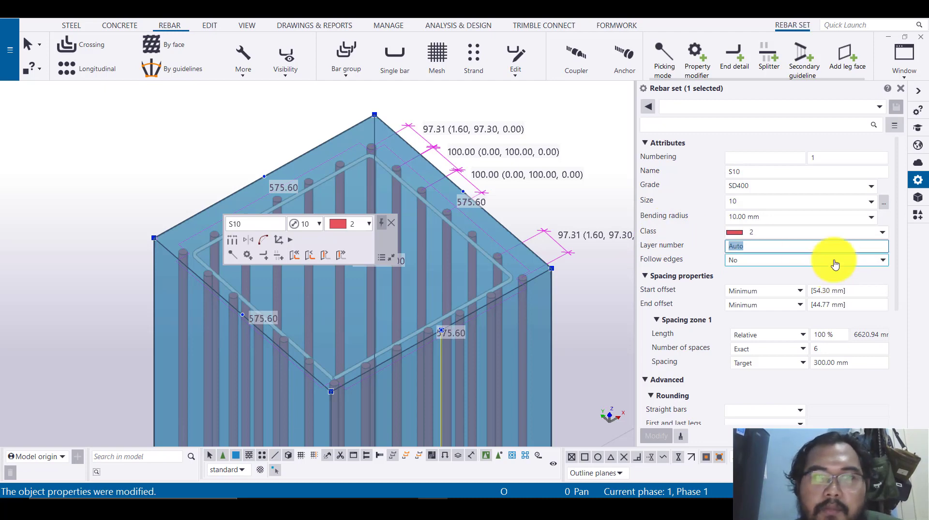
text(1)
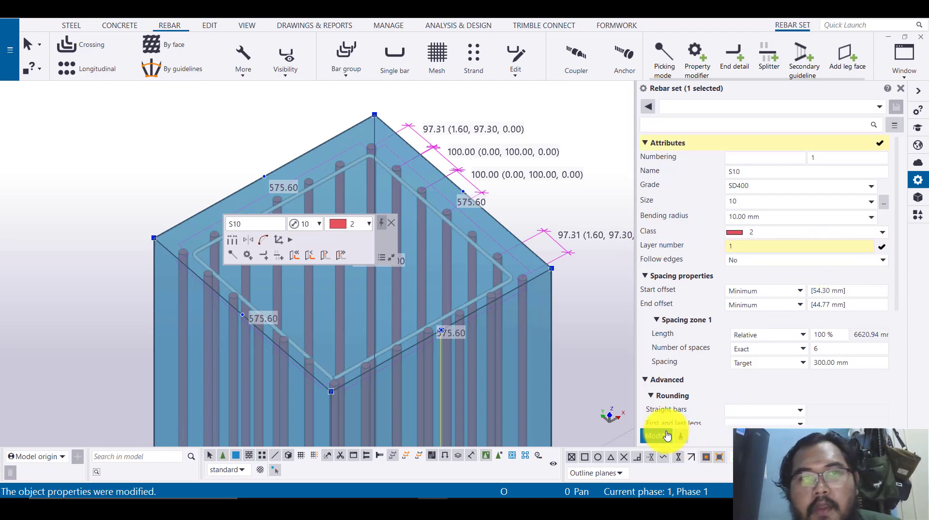
click(666, 436)
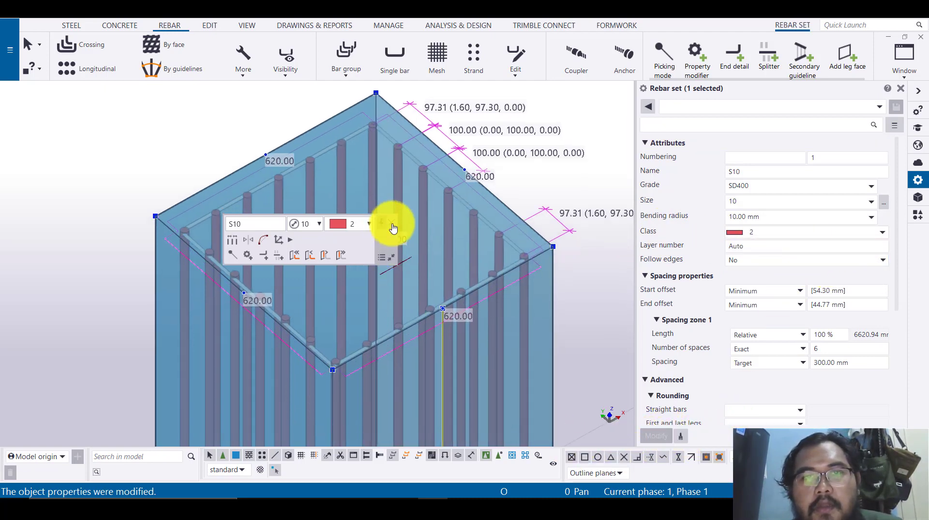
click(102, 213)
Set the layer number of the seven-bar D22 set on the column's rear-left face to 2 and apply the change.
scroll(158, 238, up, 3)
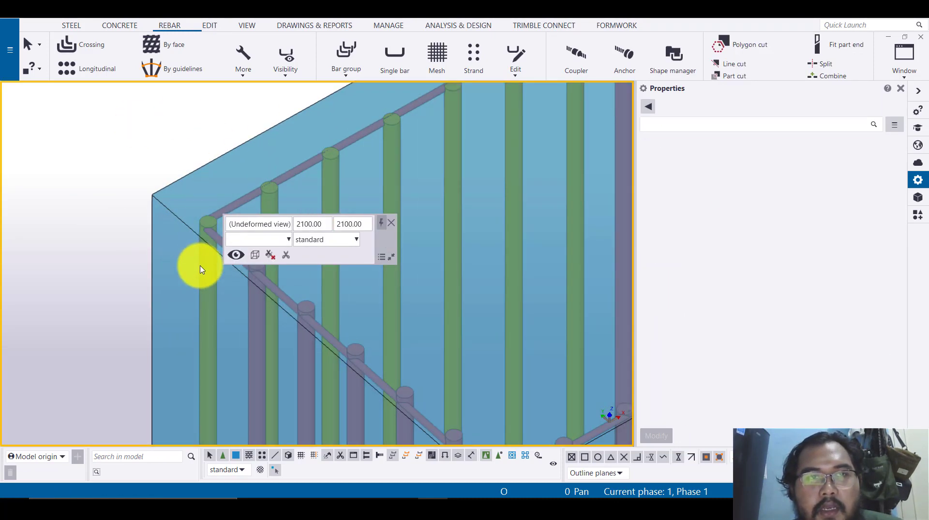
click(202, 270)
double_click(740, 247)
text(2)
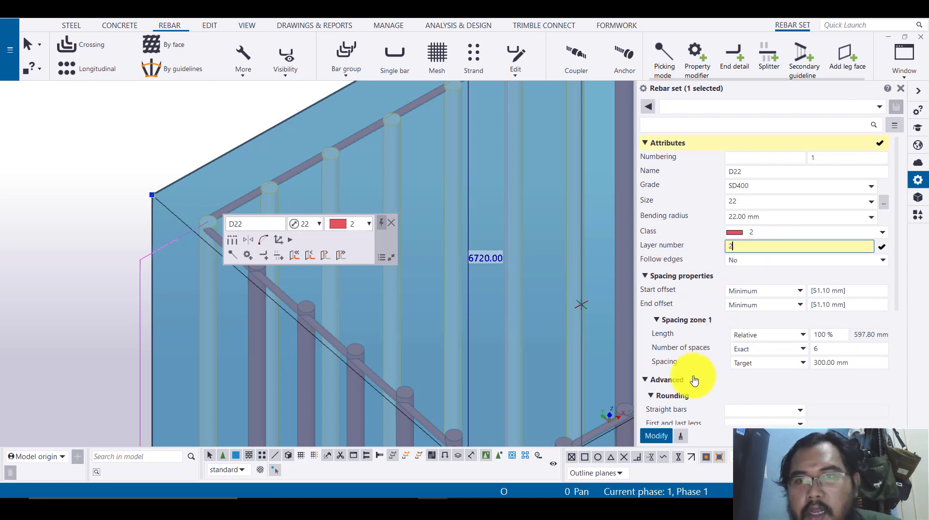
click(661, 437)
scroll(139, 170, down, 4)
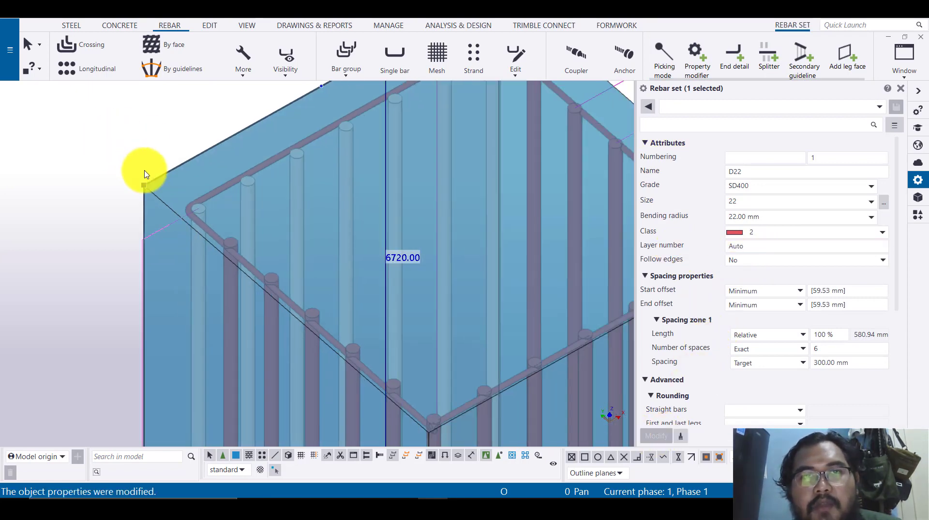
Set the layer number of the five-bar D22 set on the column's front-left face to 2, apply it, and deselect.
scroll(97, 199, up, 3)
click(197, 259)
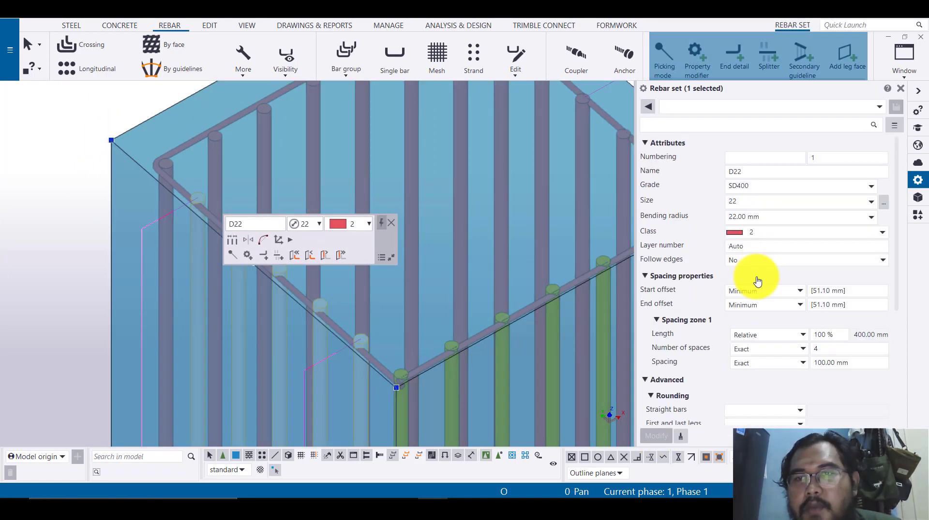
click(765, 247)
double_click(764, 247)
text(2)
click(656, 438)
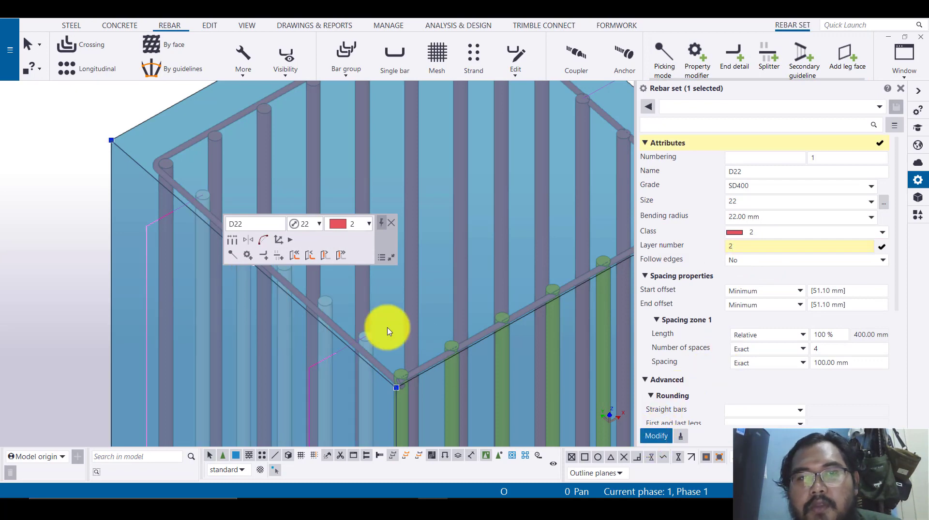
scroll(383, 290, down, 2)
click(393, 223)
click(131, 181)
Set the layer number of the seven-bar D22 set on the column's front-right face to 2, apply it, and deselect.
scroll(521, 356, up, 2)
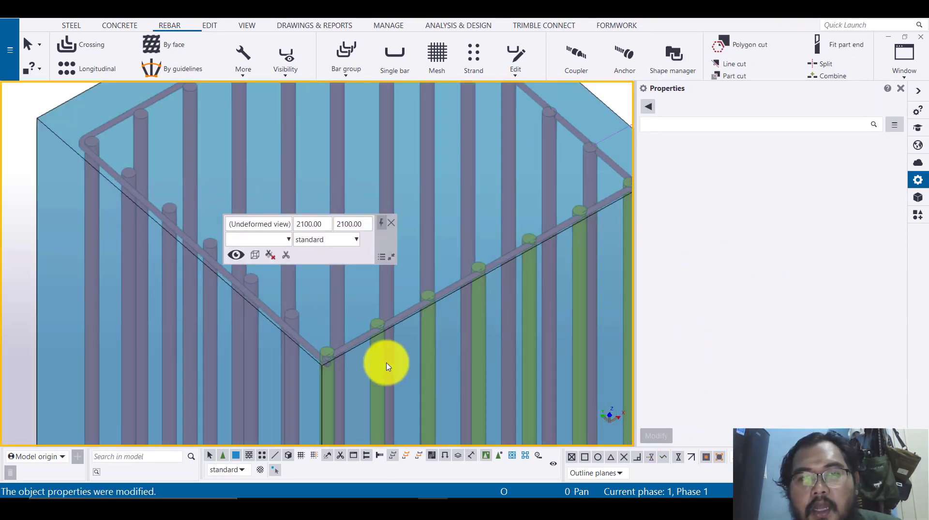
click(373, 364)
double_click(740, 247)
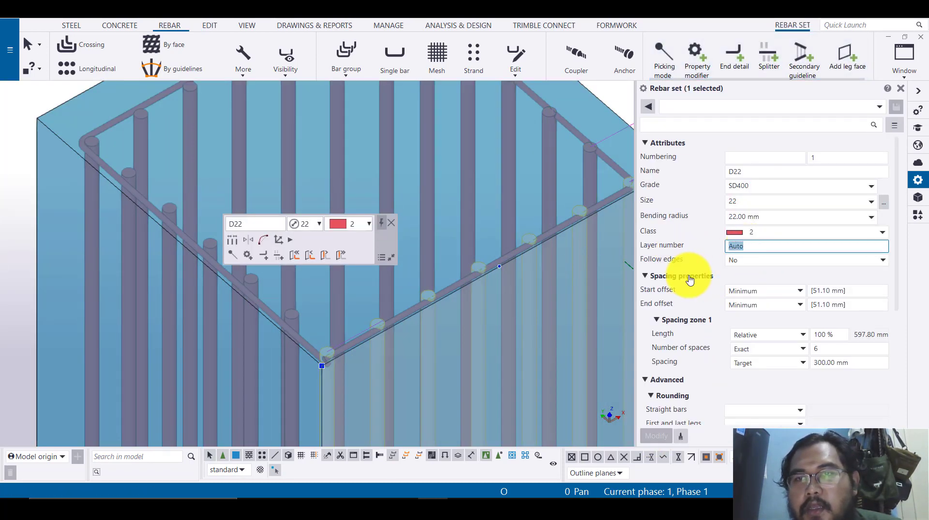
text(2)
click(662, 441)
middle_drag(491, 323, 365, 439)
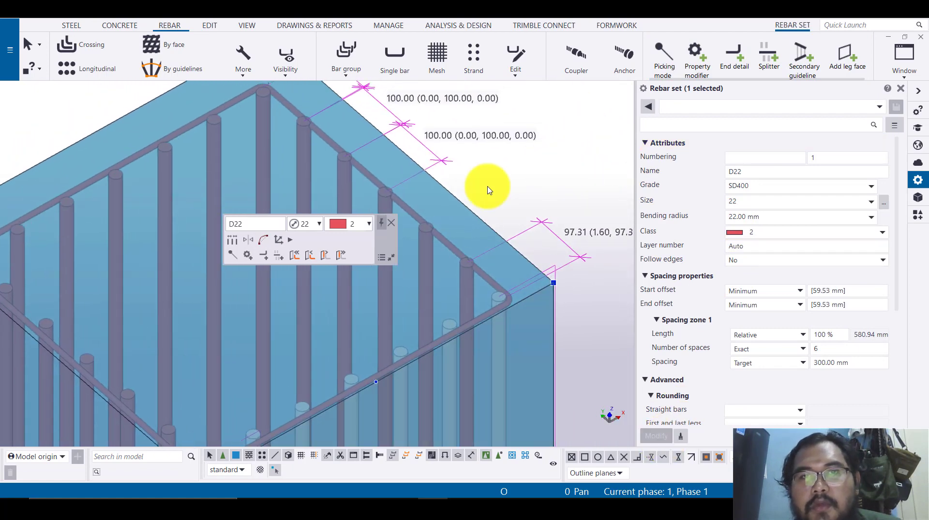
click(489, 189)
Set the layer number of the five-bar D22 set on the column's rear-right face to 2, apply it, and deselect.
click(419, 246)
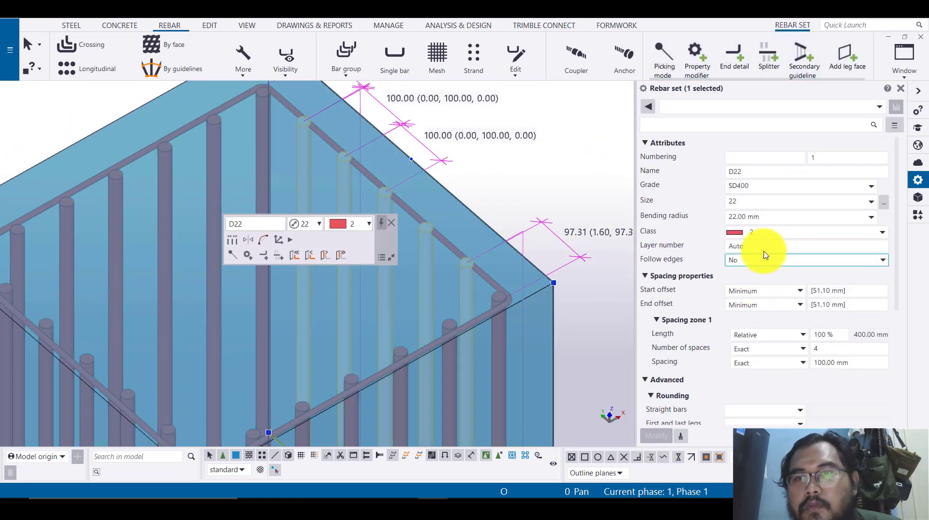
double_click(767, 246)
text(2)
click(666, 437)
scroll(500, 162, down, 3)
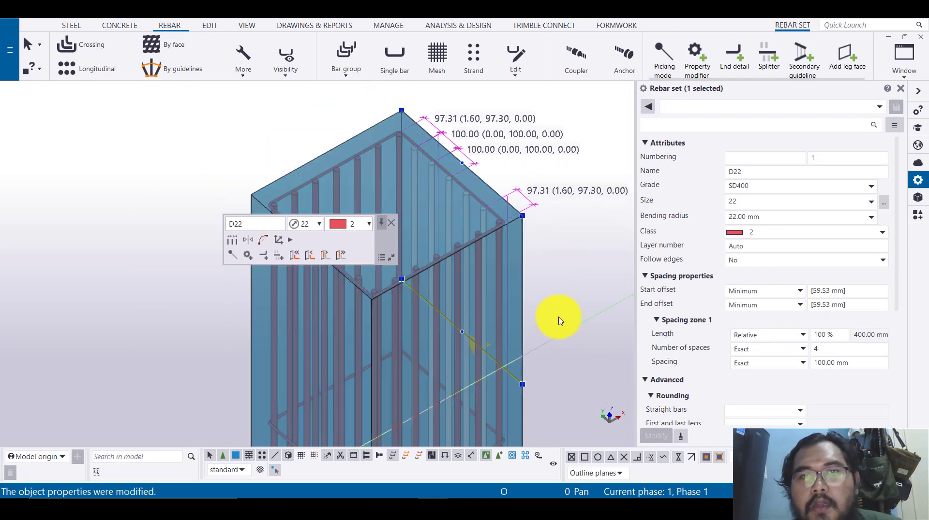
click(559, 320)
Select the S10 stirrup set and examine its spacing properties and distribution along the column.
scroll(411, 279, up, 3)
click(390, 270)
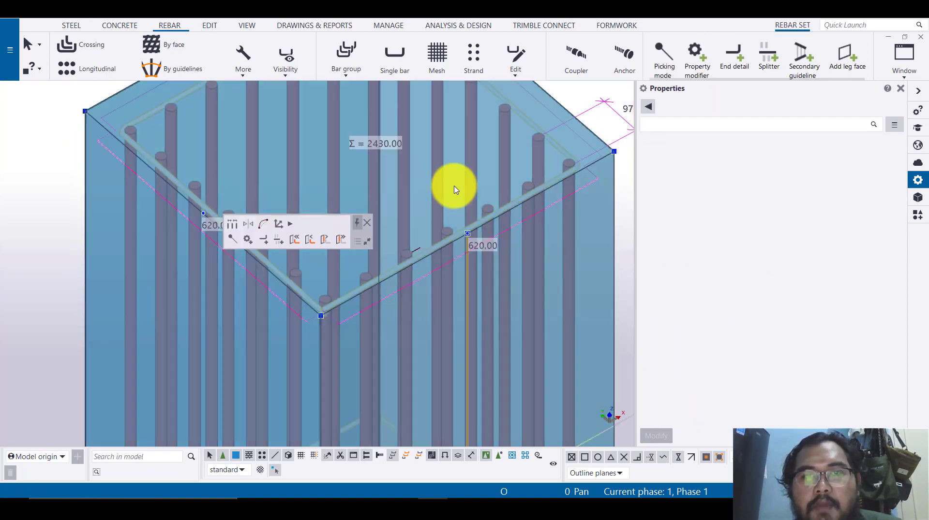
scroll(406, 236, down, 3)
scroll(406, 236, down, 2)
scroll(690, 303, down, 3)
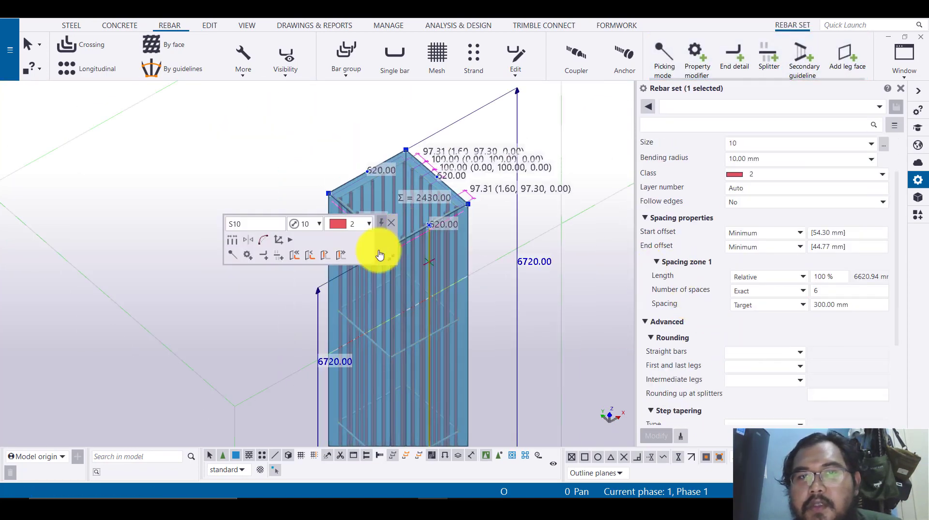
scroll(349, 256, down, 2)
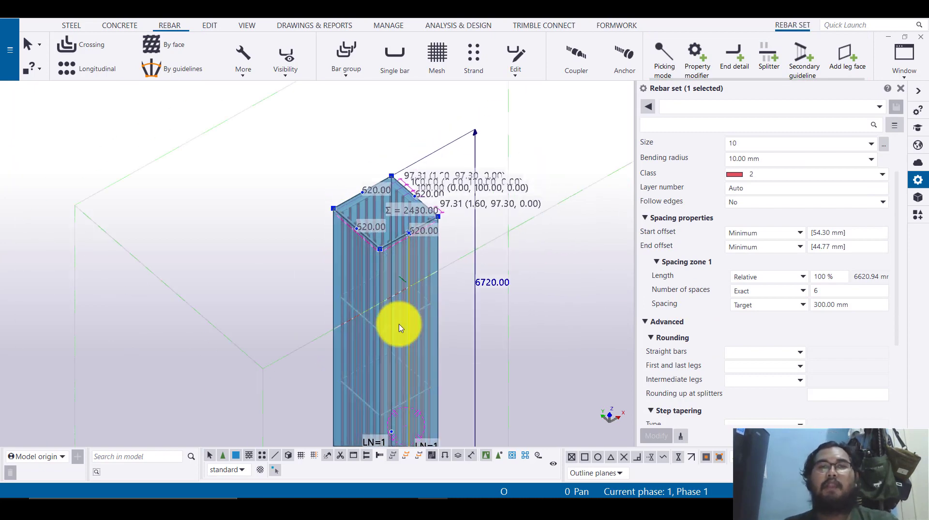
middle_drag(419, 320, 441, 232)
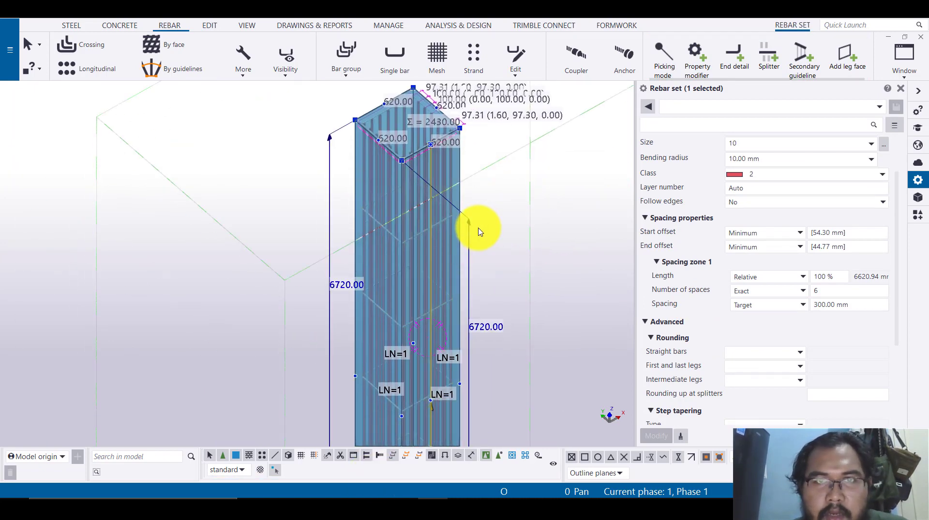
middle_drag(479, 232, 449, 295)
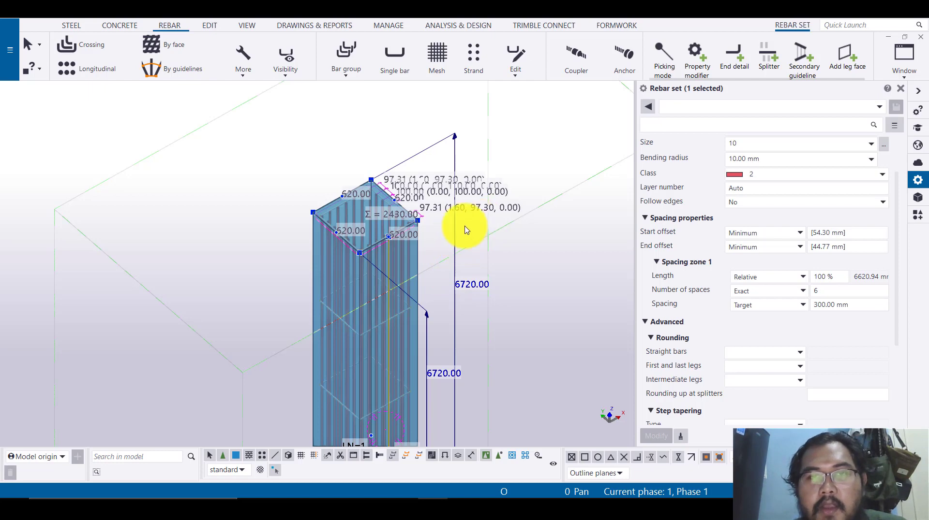
scroll(361, 251, up, 6)
scroll(393, 220, down, 4)
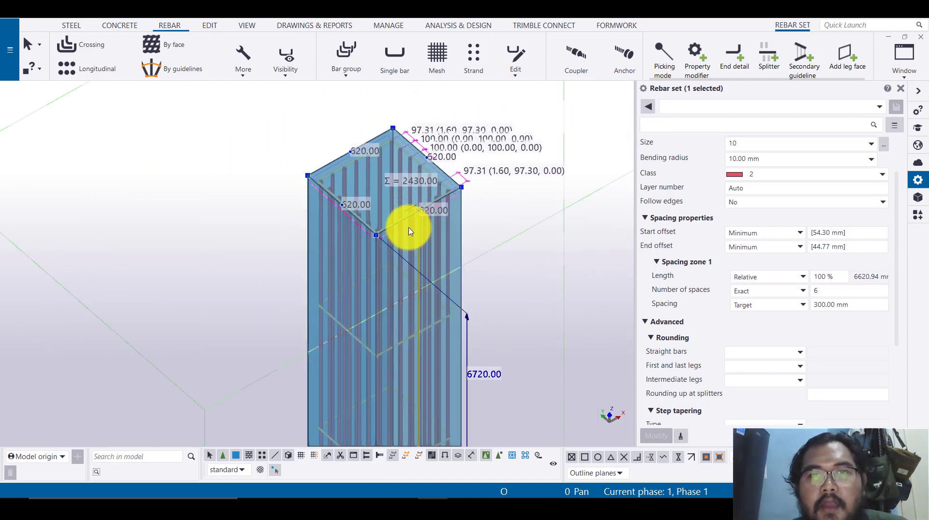
middle_drag(429, 253, 367, 199)
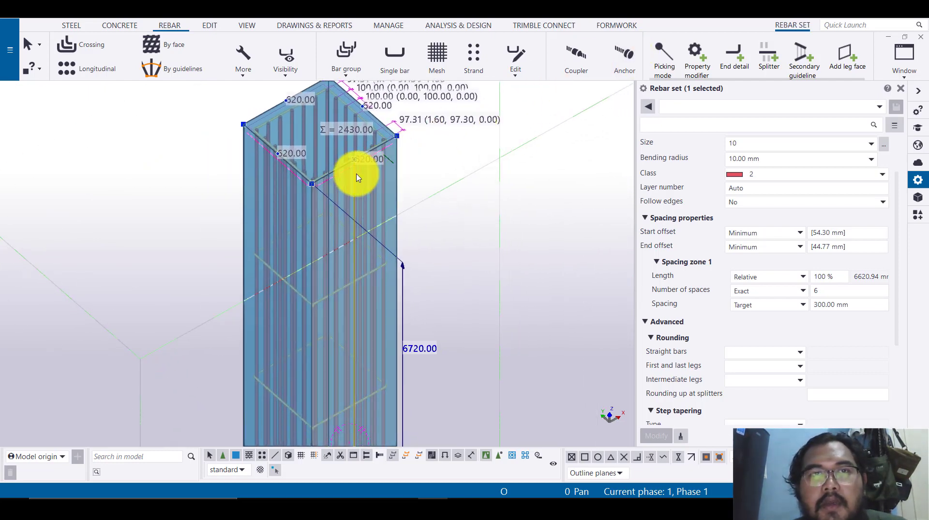
Split the S10 stirrup set's spacing zone at mid-height of the column into two zones of 50 % each.
middle_drag(536, 245, 543, 288)
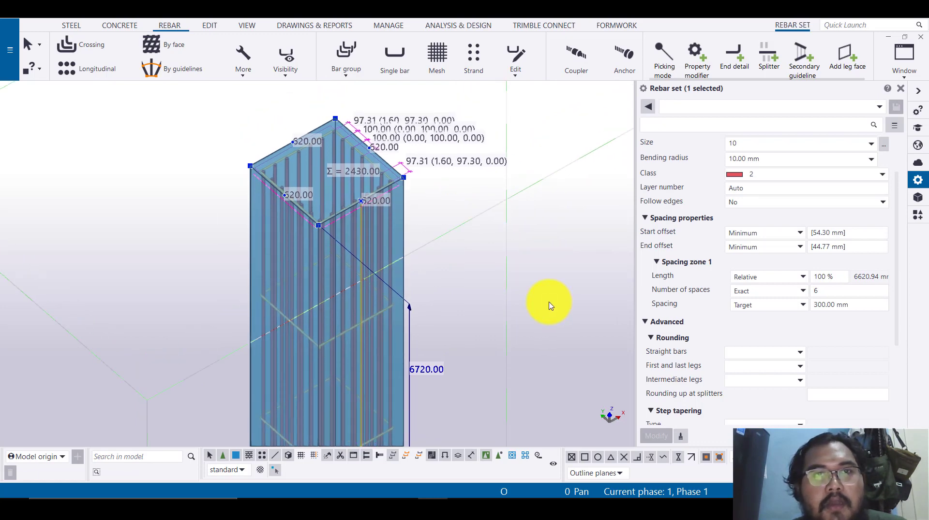
click(529, 300)
scroll(439, 177, up, 2)
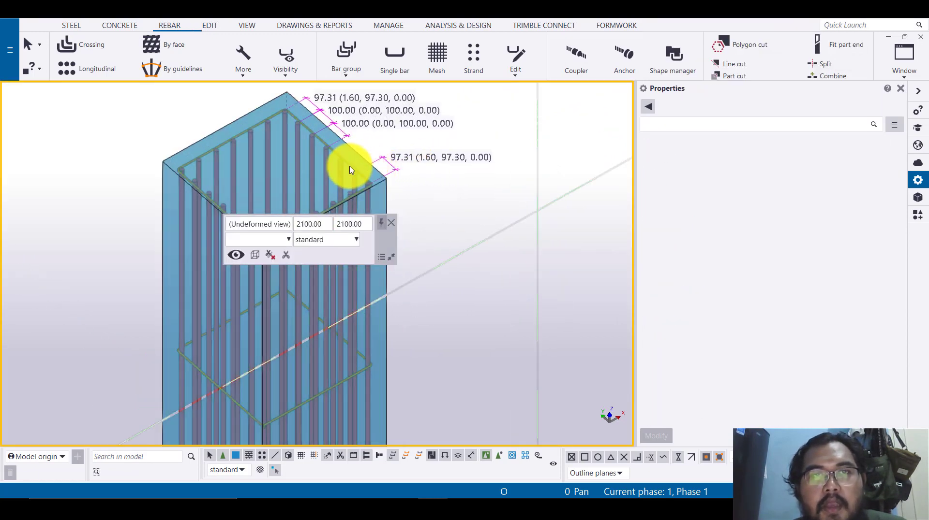
click(351, 169)
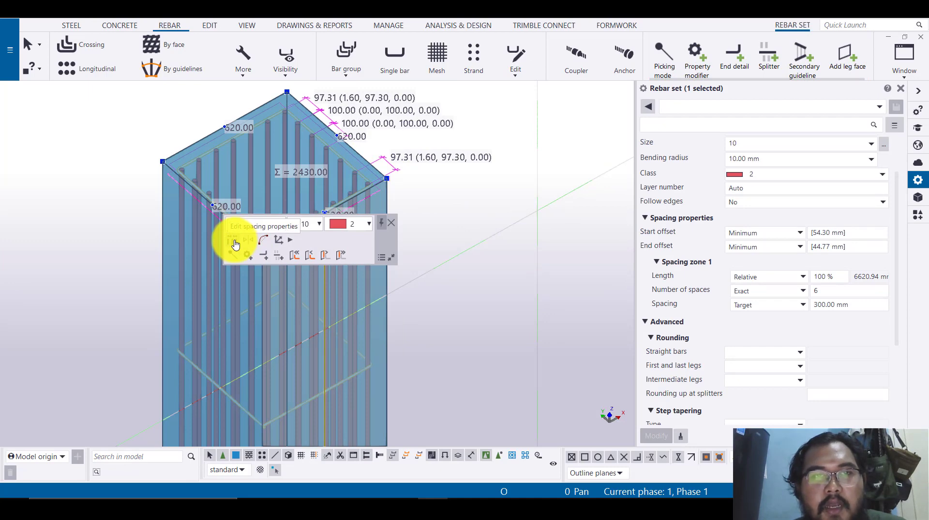
click(236, 245)
scroll(458, 201, down, 3)
middle_drag(455, 236, 594, 188)
scroll(488, 264, up, 3)
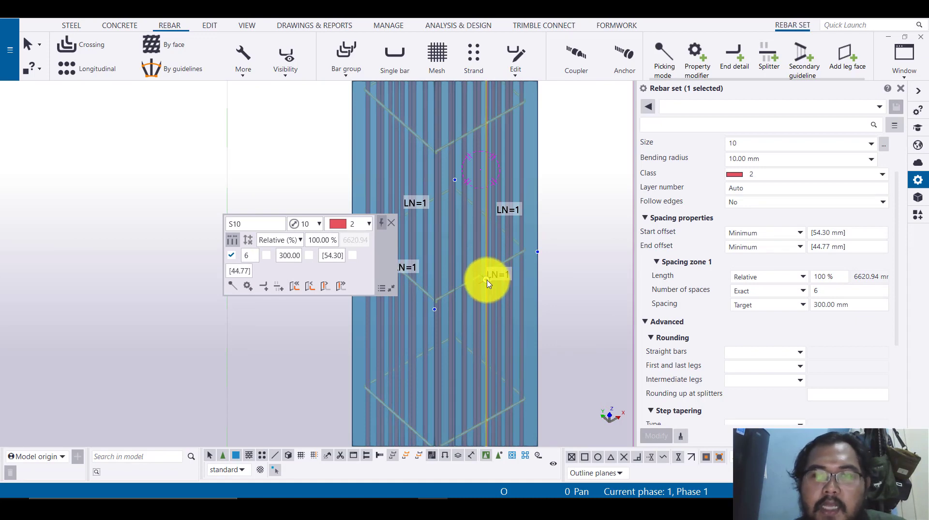
click(487, 284)
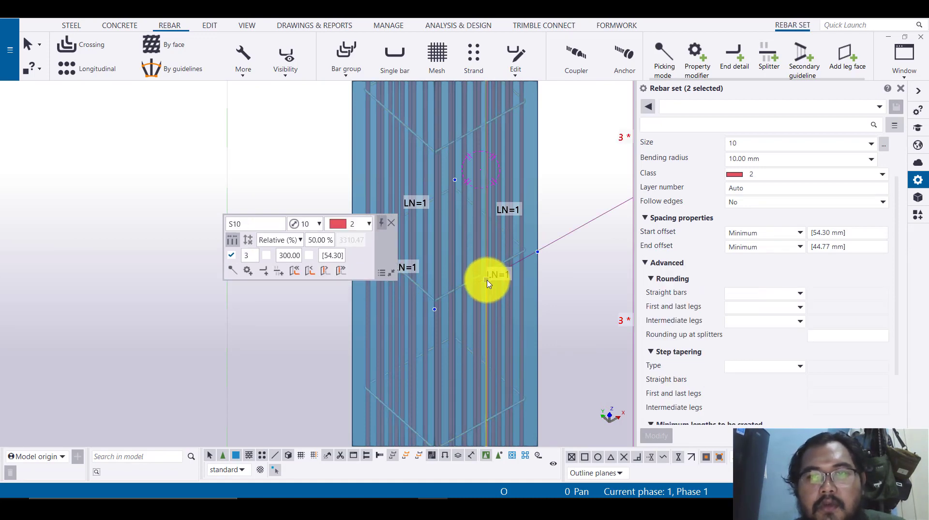
Split the S10 stirrup set's upper spacing zone into two zones of 25 % each and deselect the set.
scroll(472, 266, down, 3)
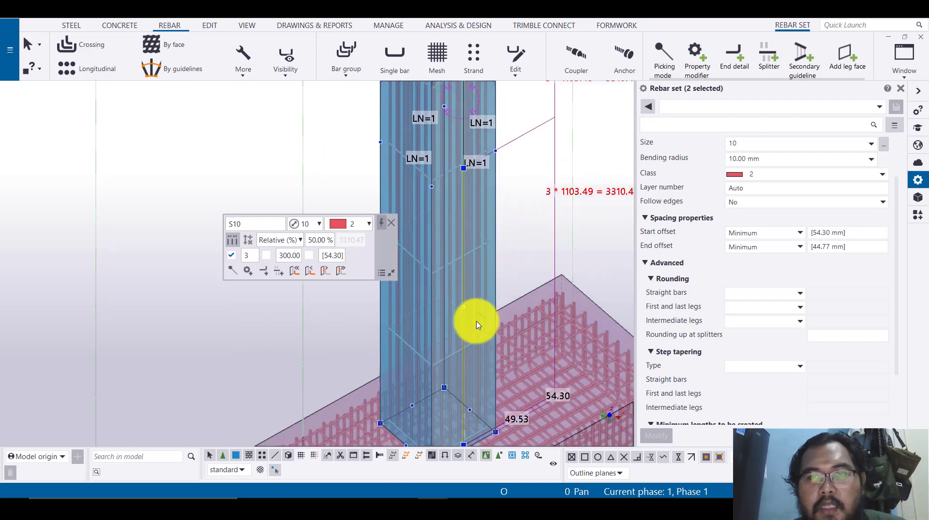
middle_drag(461, 199, 454, 392)
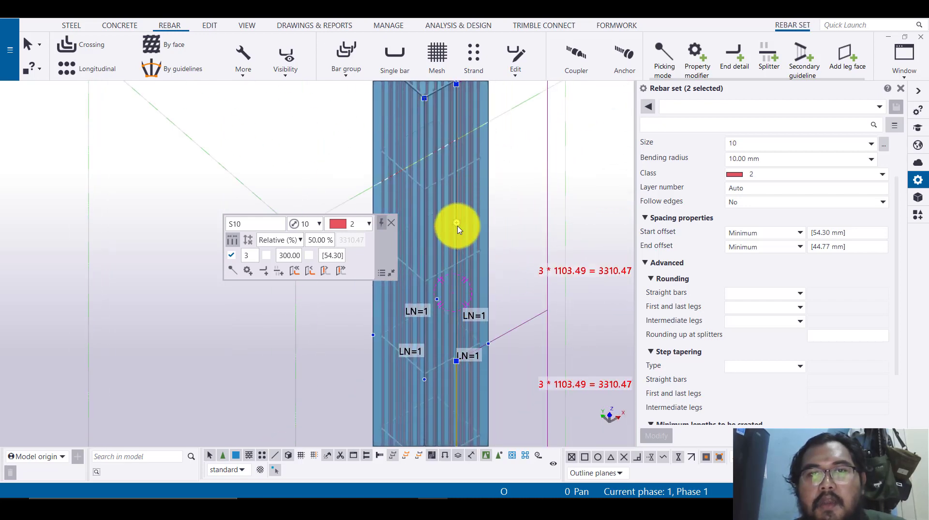
scroll(525, 270, down, 3)
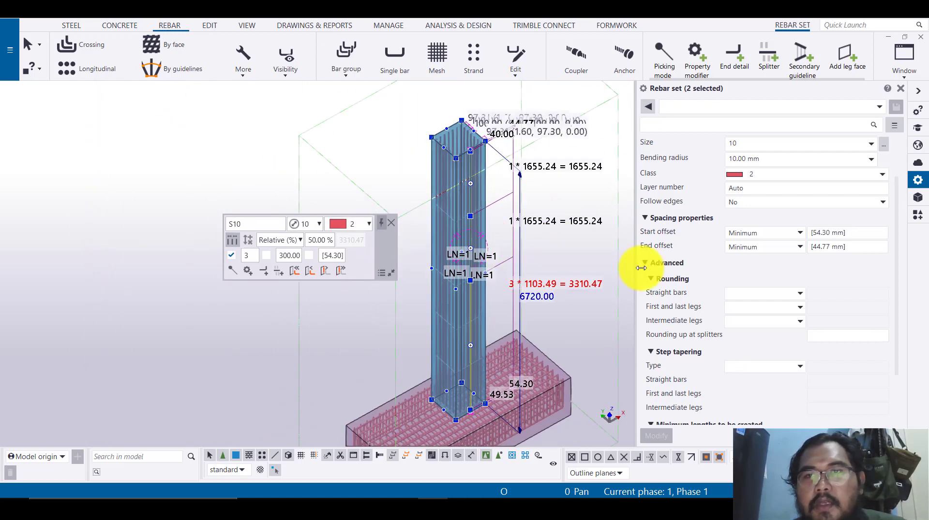
scroll(687, 285, down, 3)
scroll(711, 313, up, 5)
scroll(725, 323, down, 5)
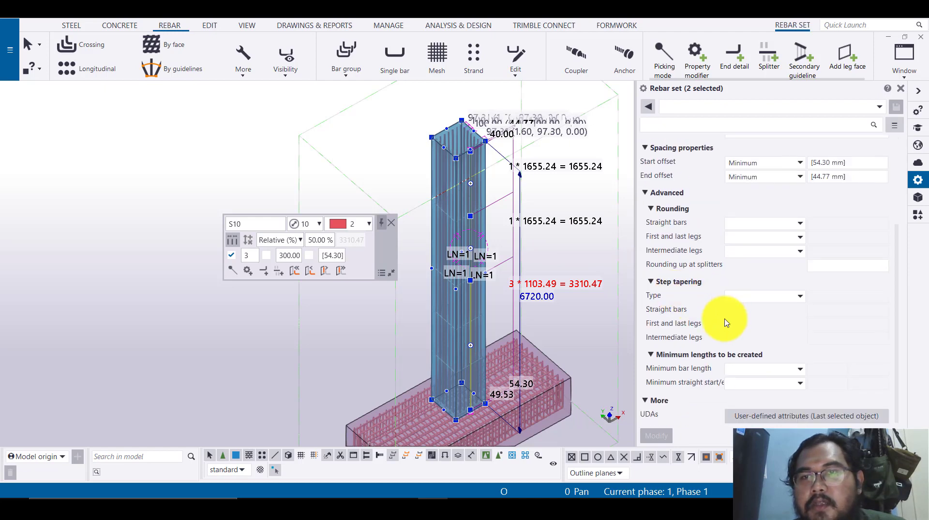
key(Escape)
Set the relative lengths of the S10 stirrup set's spacing zones to 25 % for zone 1 and 50 % for zone 2.
scroll(447, 117, up, 3)
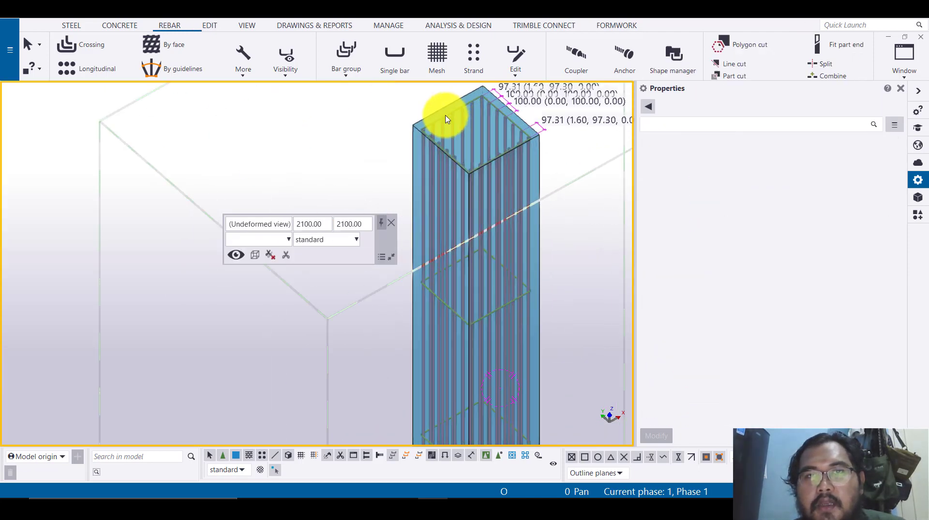
click(445, 118)
scroll(692, 285, up, 3)
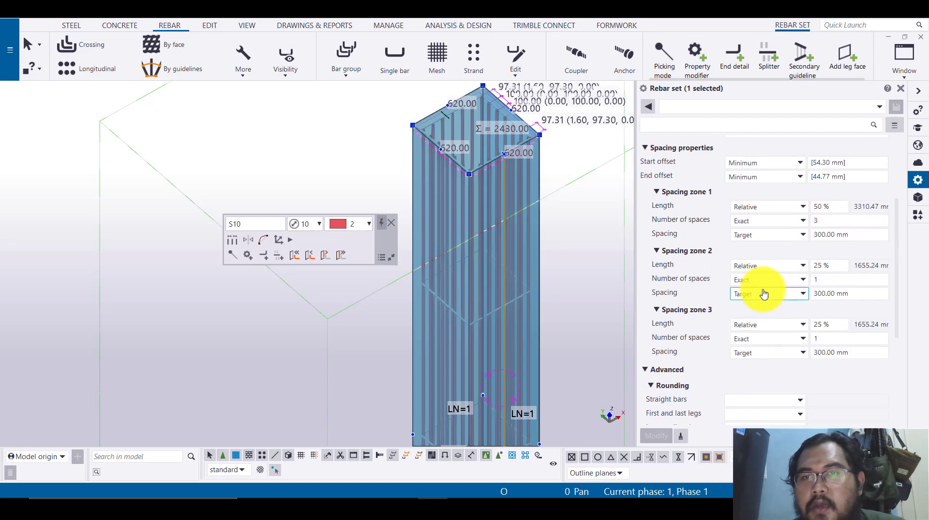
middle_drag(512, 183, 429, 209)
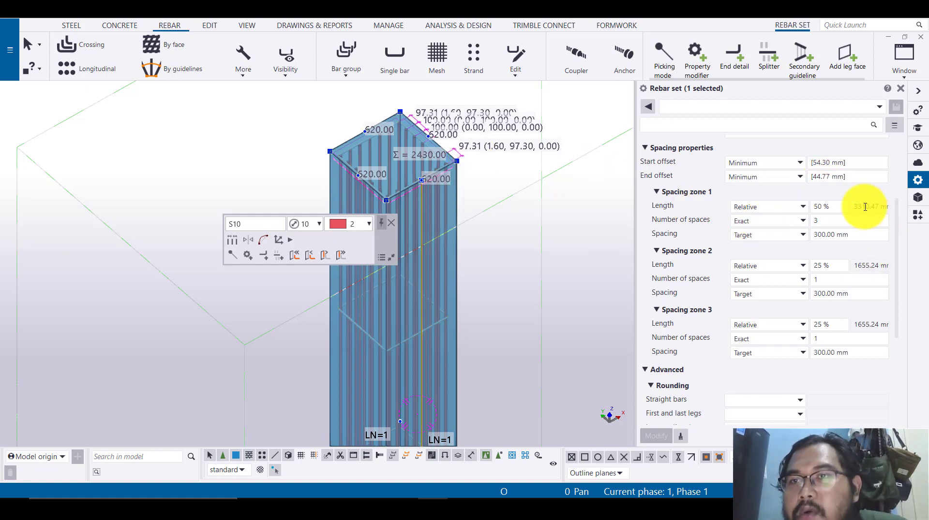
click(766, 224)
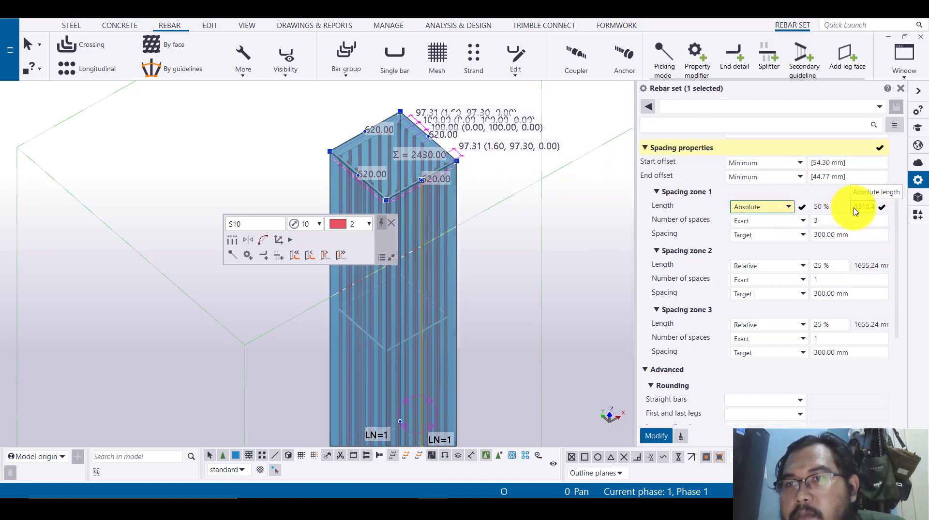
click(857, 207)
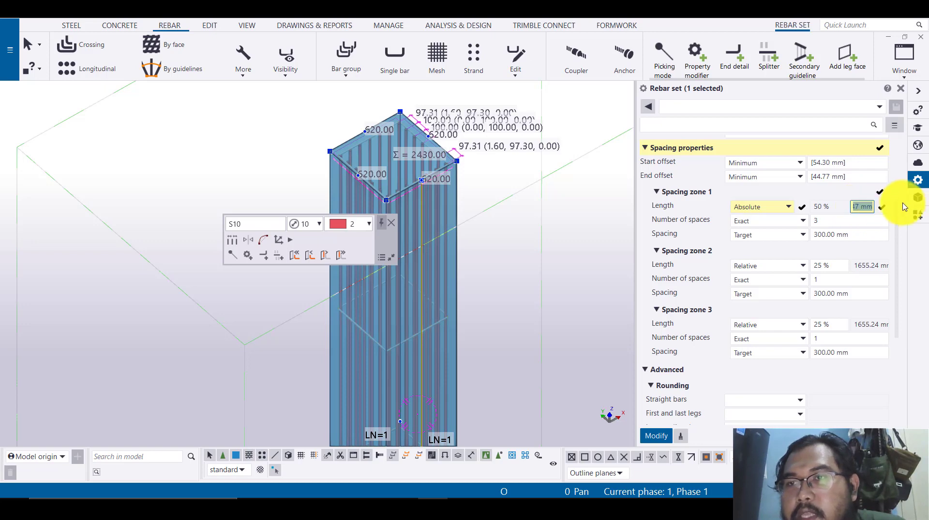
click(763, 233)
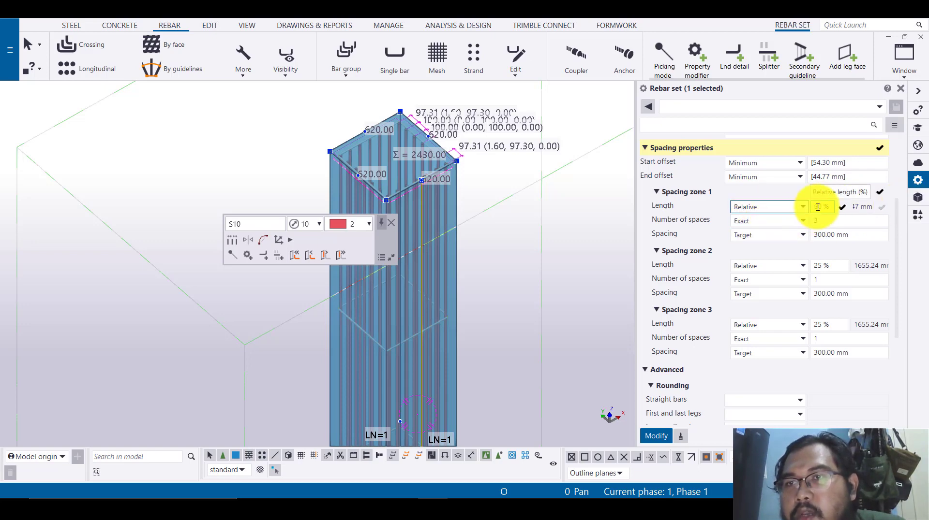
click(821, 207)
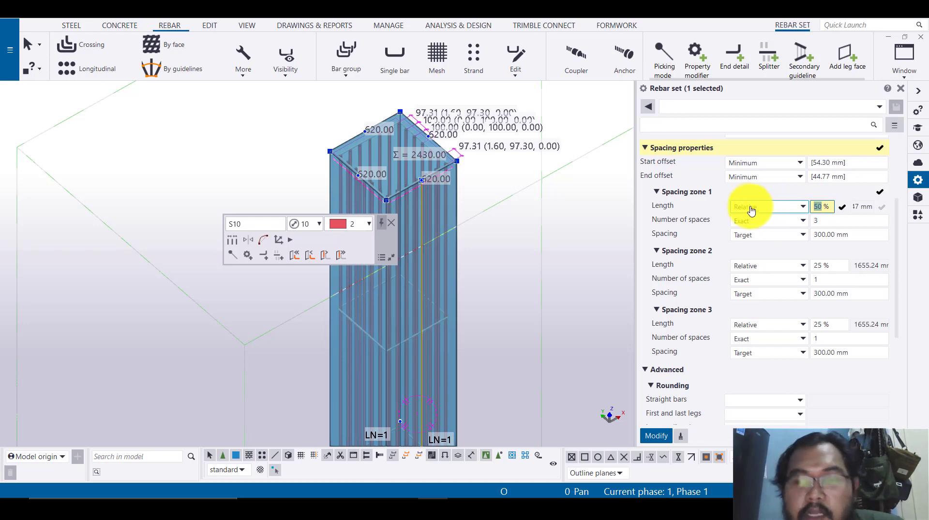
text(25)
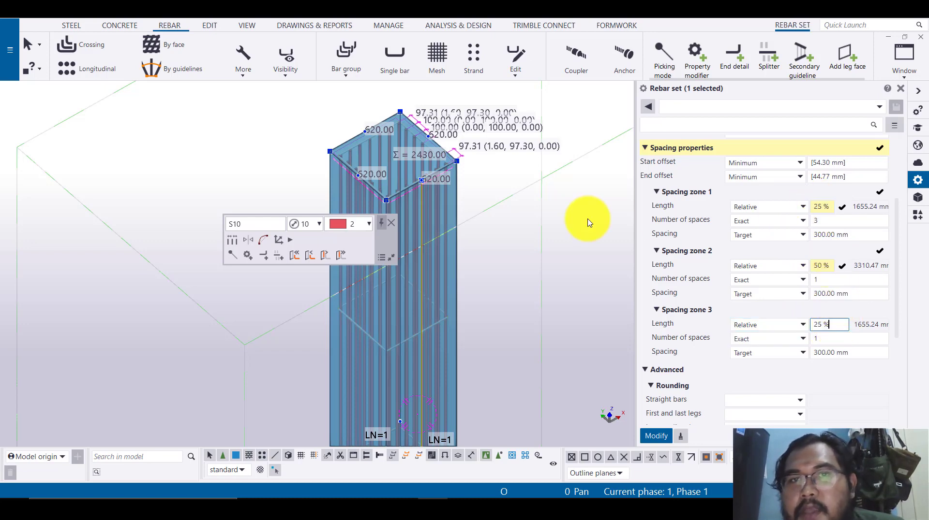
Set spacing zone 1 to a target number of spaces with an exact spacing of 100 mm.
middle_drag(589, 257, 627, 278)
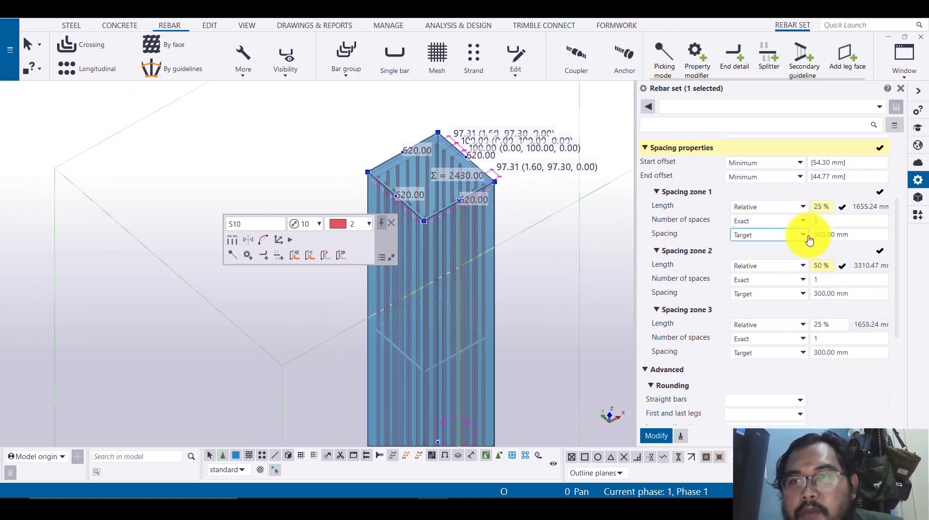
mouse_move(462, 500)
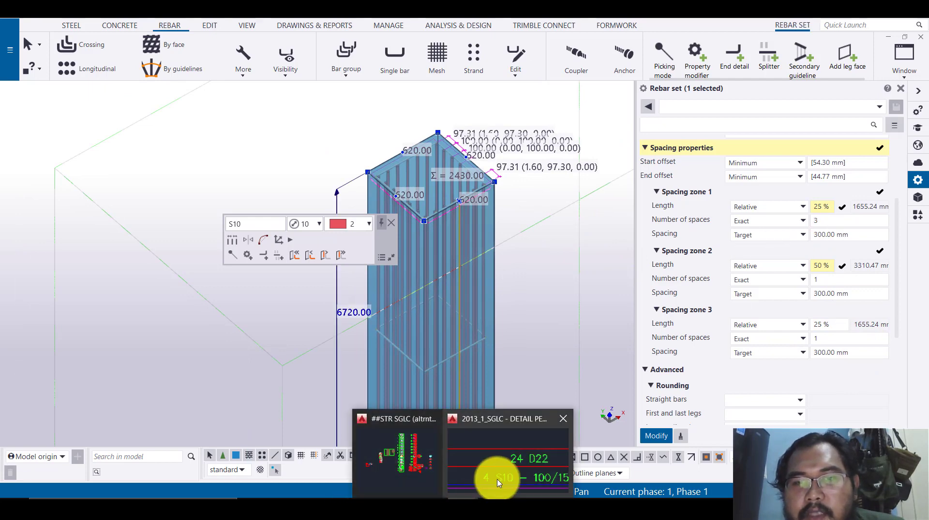
click(779, 229)
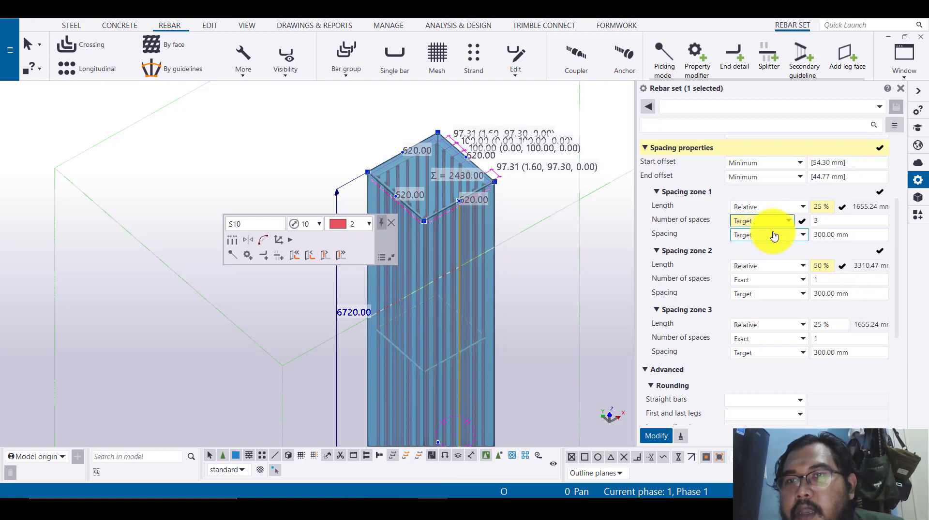
click(773, 236)
click(764, 259)
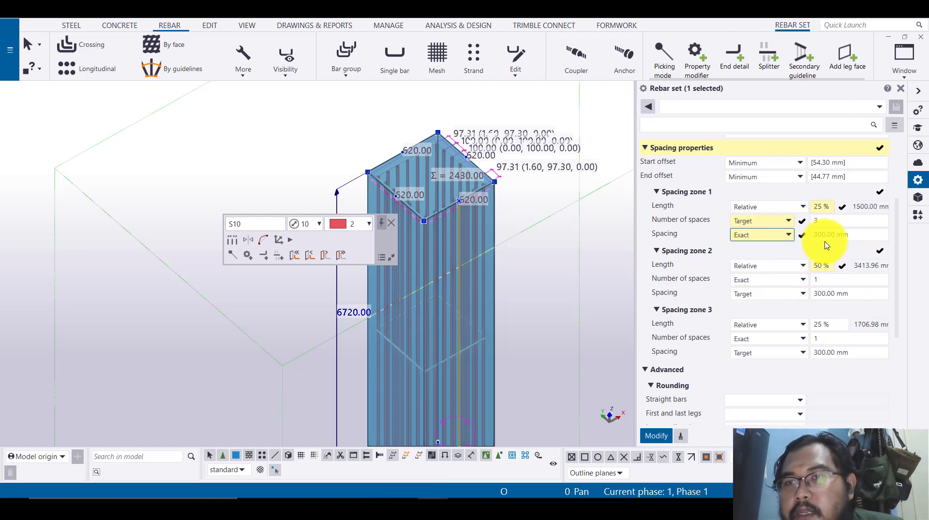
text(1)
key(Return)
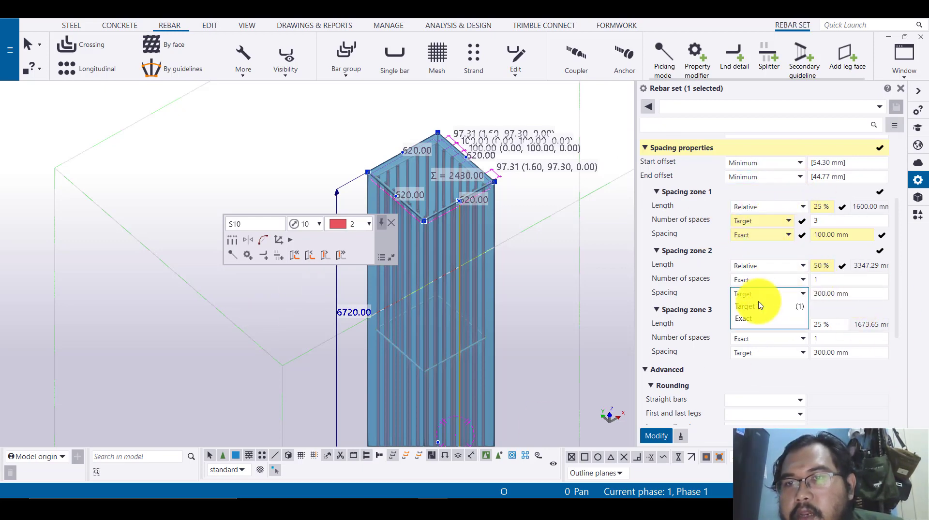
Set spacing zone 2 to a target number of spaces with an exact spacing of 150 mm.
click(758, 318)
click(759, 290)
click(822, 296)
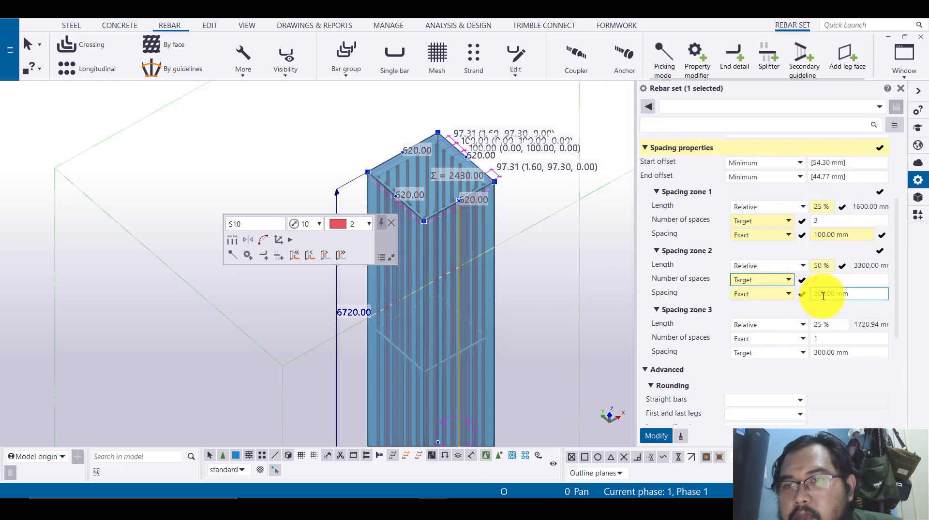
text(150)
Set spacing zone 3 to a target number of spaces with an exact 100 mm spacing, and apply the stirrup spacing changes.
click(766, 339)
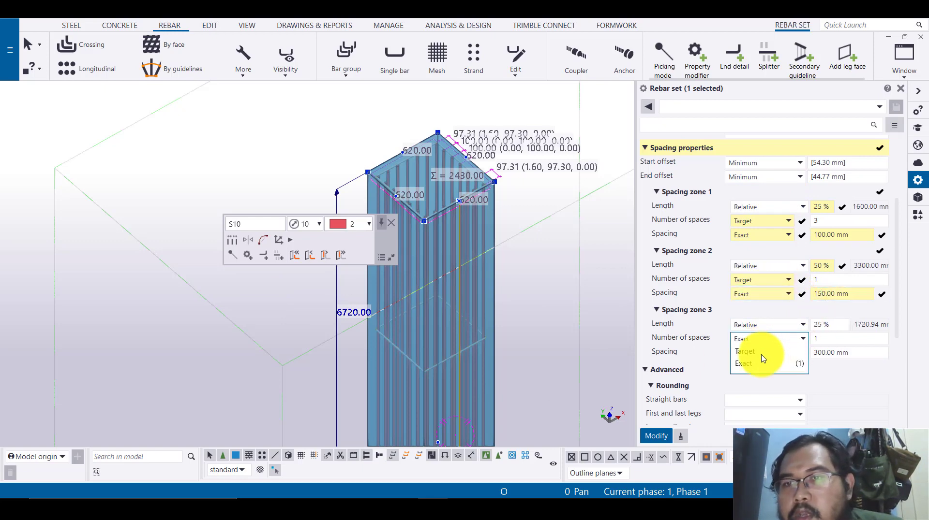
click(757, 351)
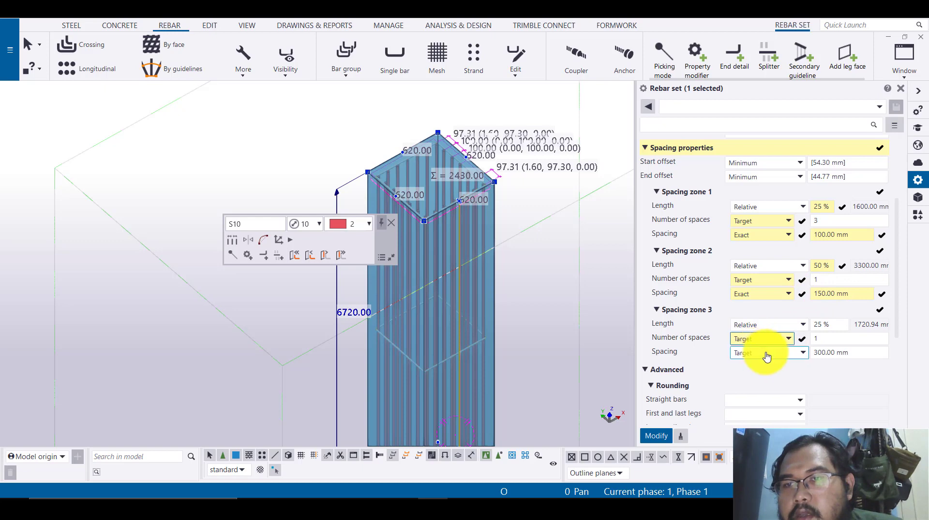
click(765, 356)
click(761, 377)
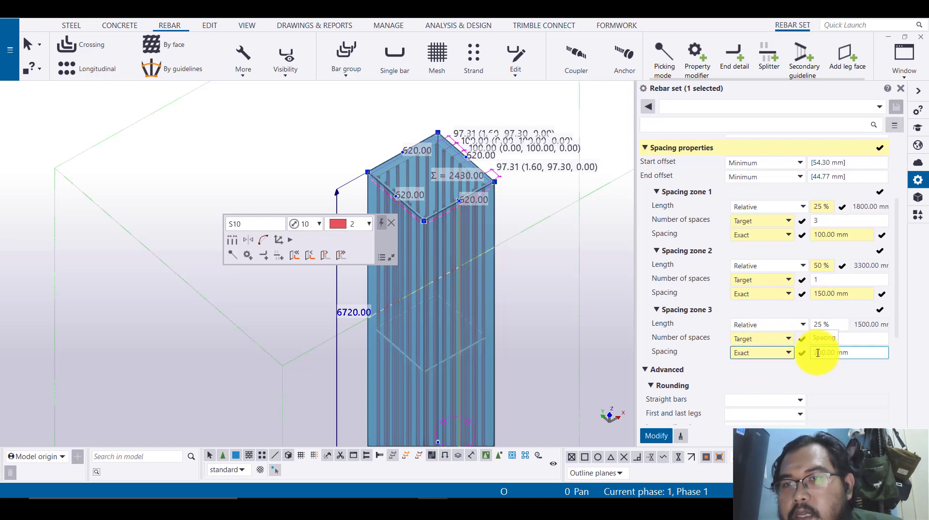
click(660, 438)
ctrl+middle_drag(386, 249, 774, 93)
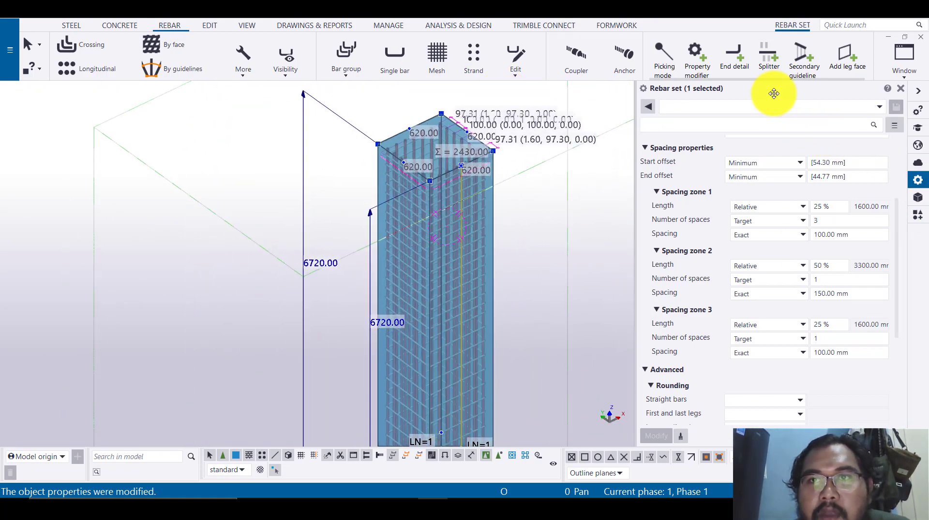
click(735, 56)
scroll(311, 169, up, 6)
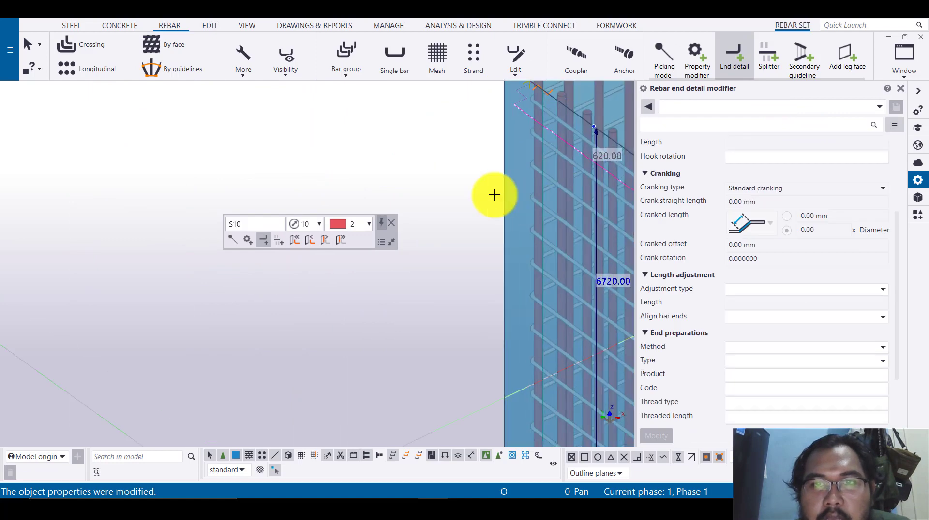
scroll(494, 195, up, 10)
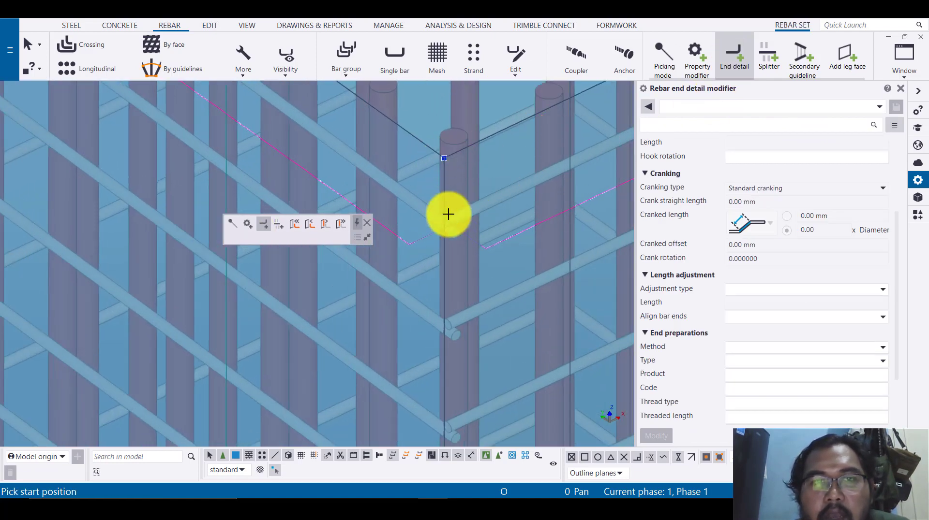
scroll(448, 214, down, 8)
right_click(122, 193)
click(160, 199)
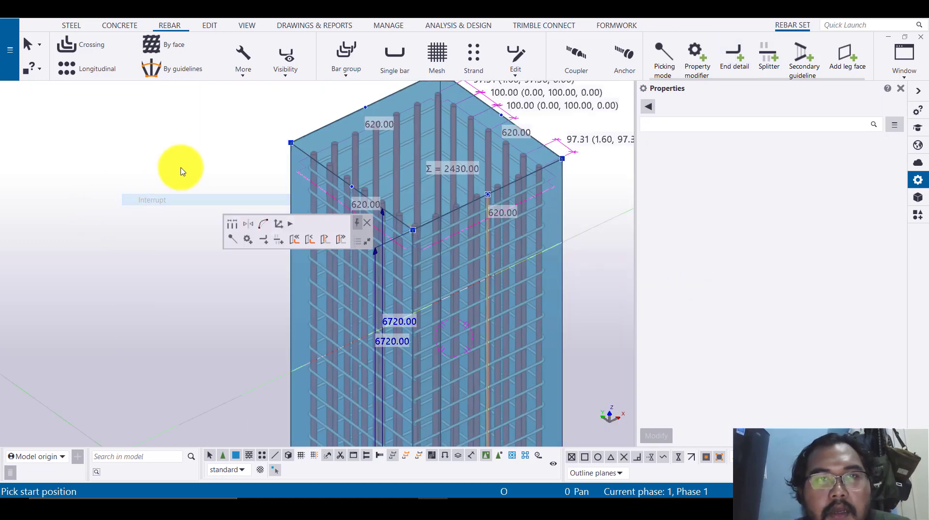
click(181, 168)
Add an end detail modifier with standard 90-degree hooks to the S10 stirrups at the column's front corner, and deselect.
scroll(182, 168, up, 3)
click(387, 189)
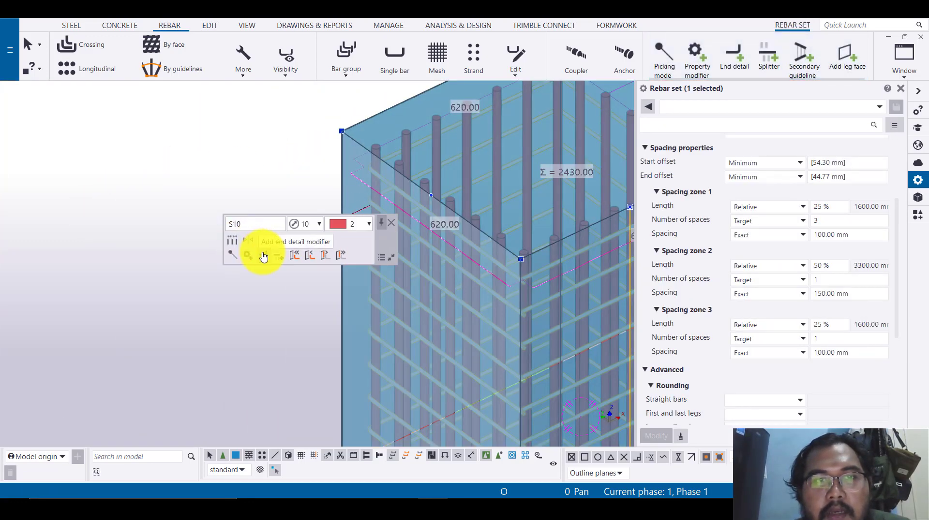
click(264, 257)
scroll(464, 238, up, 5)
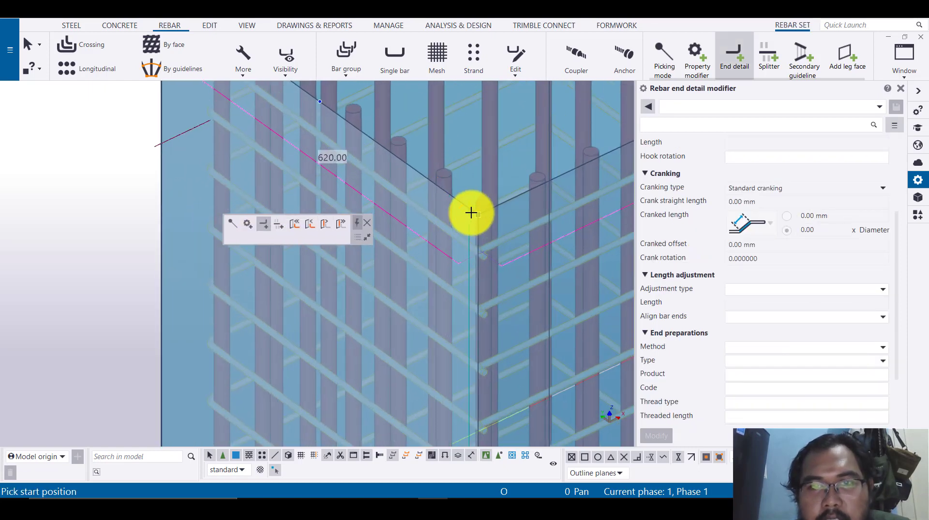
click(478, 216)
right_click(477, 208)
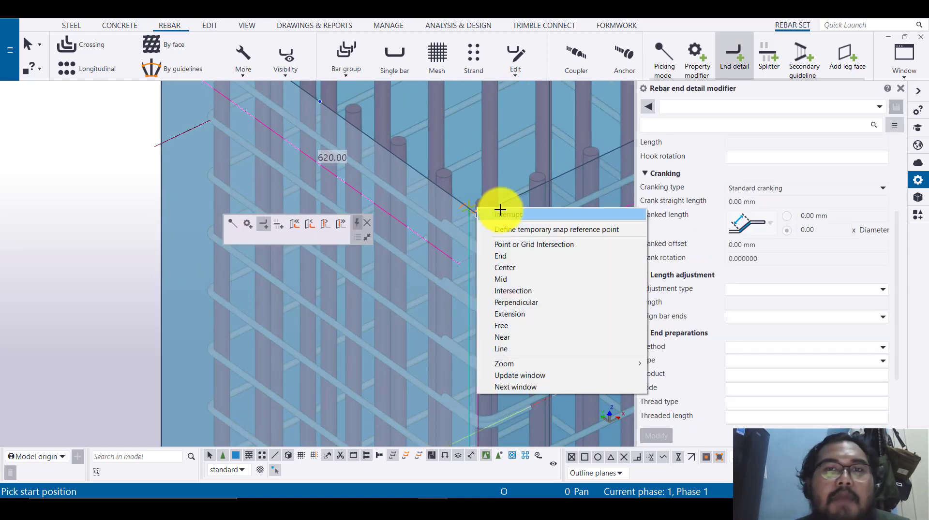
click(501, 213)
scroll(512, 247, up, 3)
scroll(414, 237, down, 5)
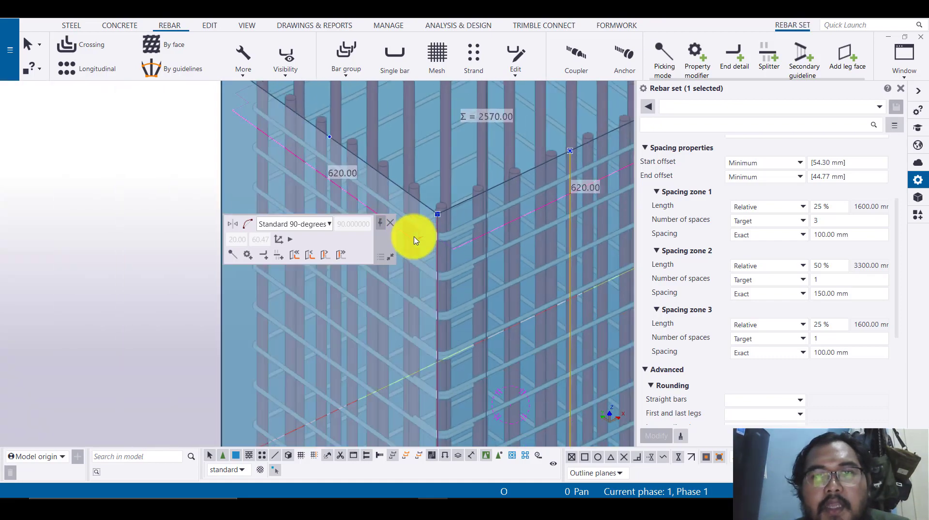
click(51, 166)
scroll(451, 243, up, 4)
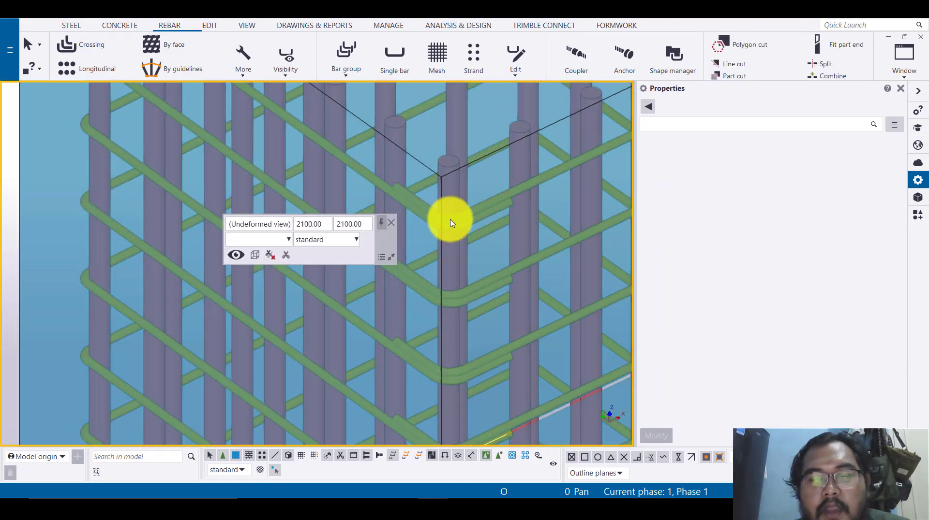
Select the S10 stirrups' end detail modifier at the column's front corner and choose a custom hook with a 135-degree angle.
click(450, 223)
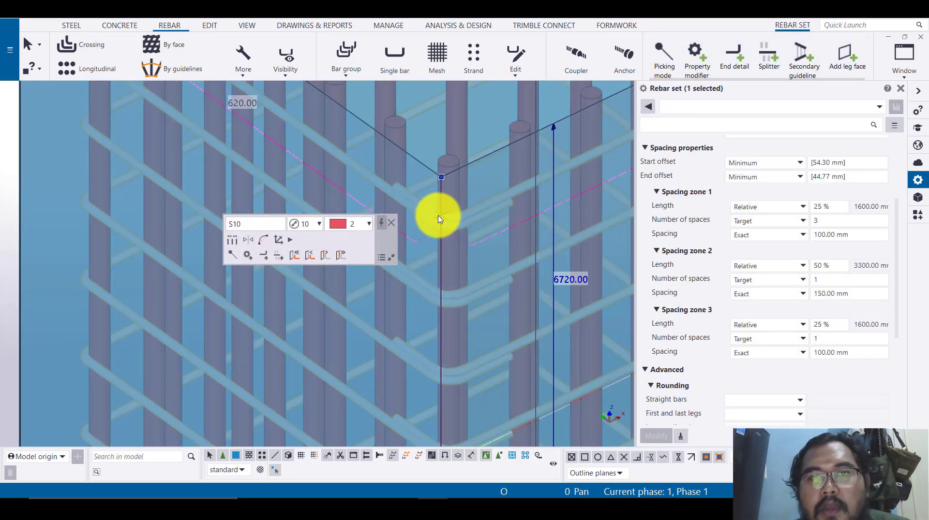
scroll(437, 207, down, 3)
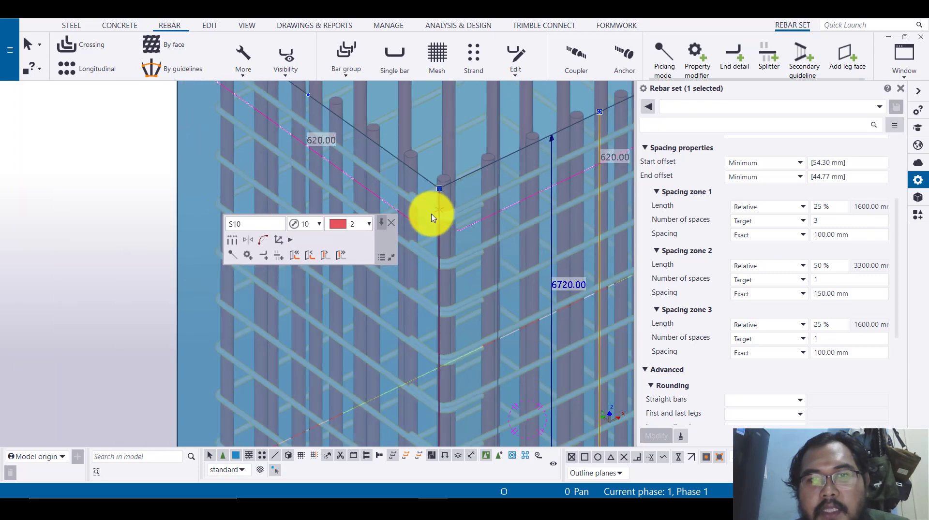
scroll(440, 203, up, 4)
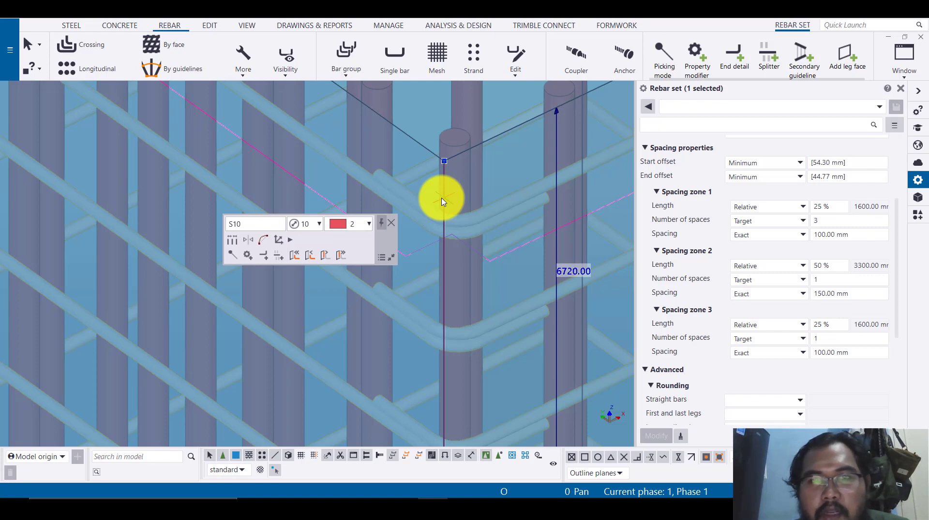
scroll(442, 193, down, 5)
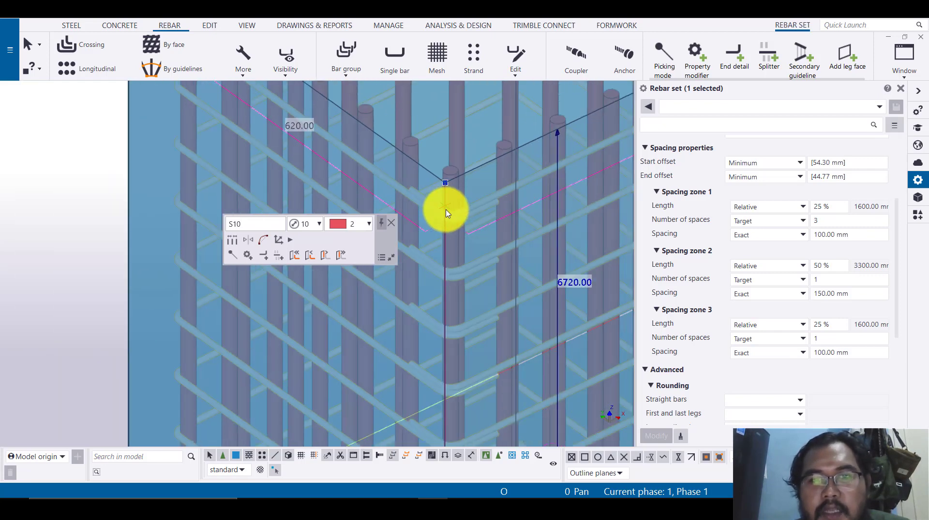
scroll(444, 205, up, 5)
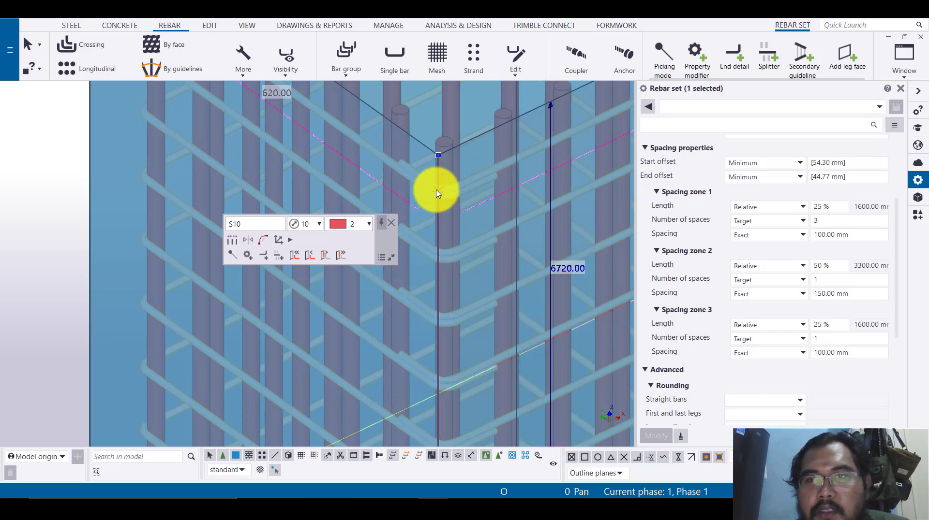
click(437, 192)
scroll(787, 270, up, 5)
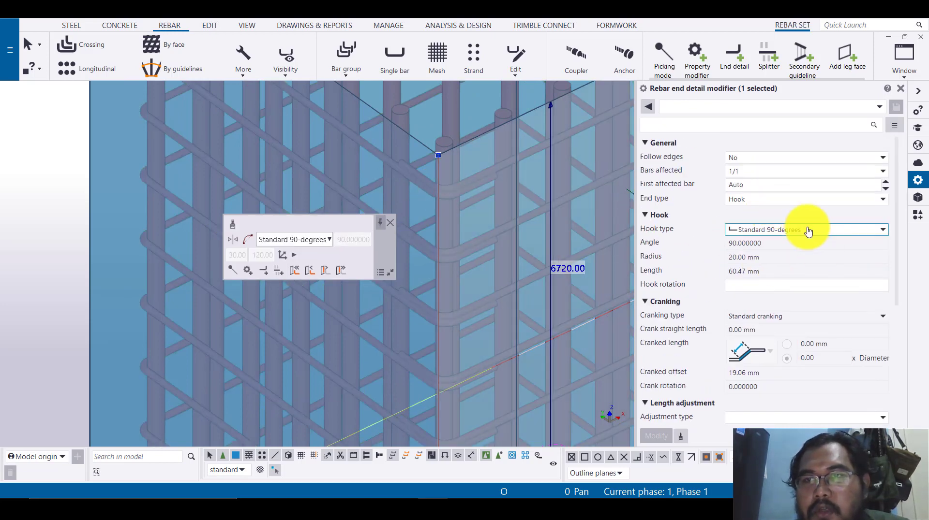
click(808, 232)
click(794, 278)
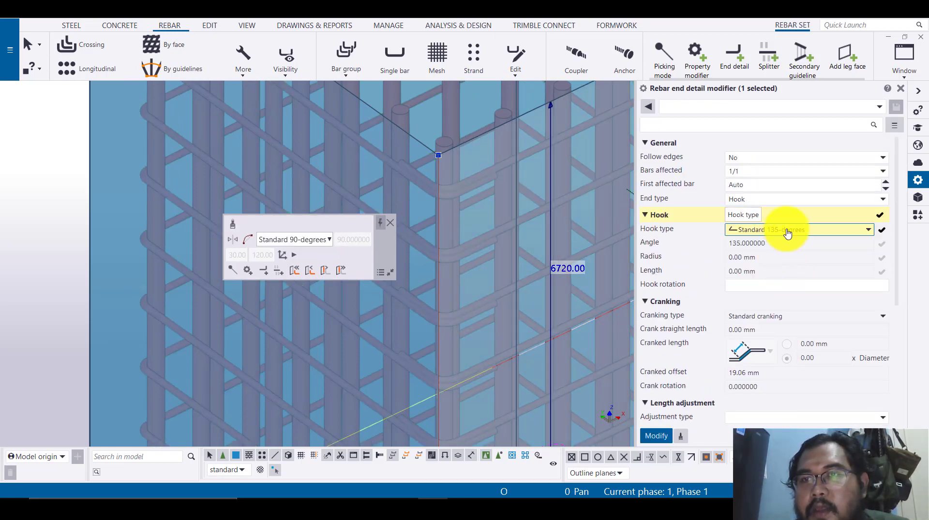
click(787, 231)
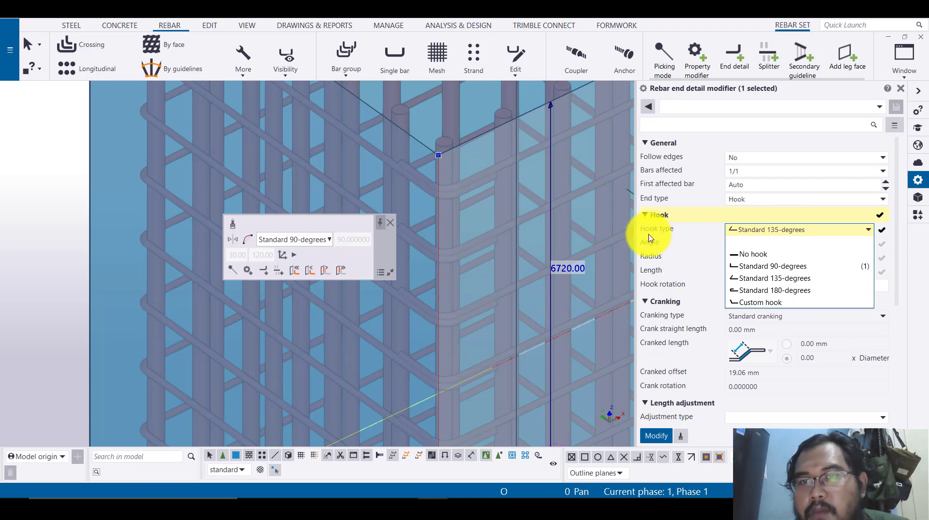
click(761, 303)
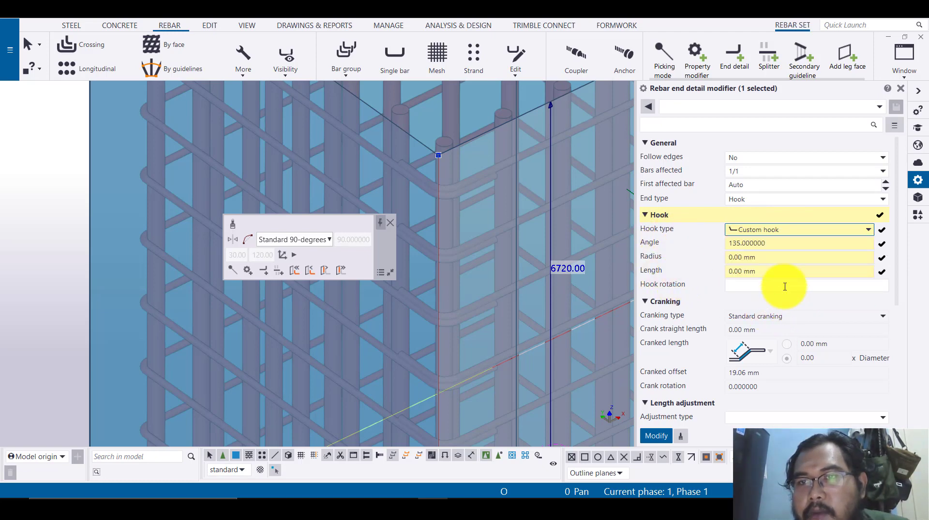
Set the bending radius of the custom stirrup hook to 22 mm.
click(773, 257)
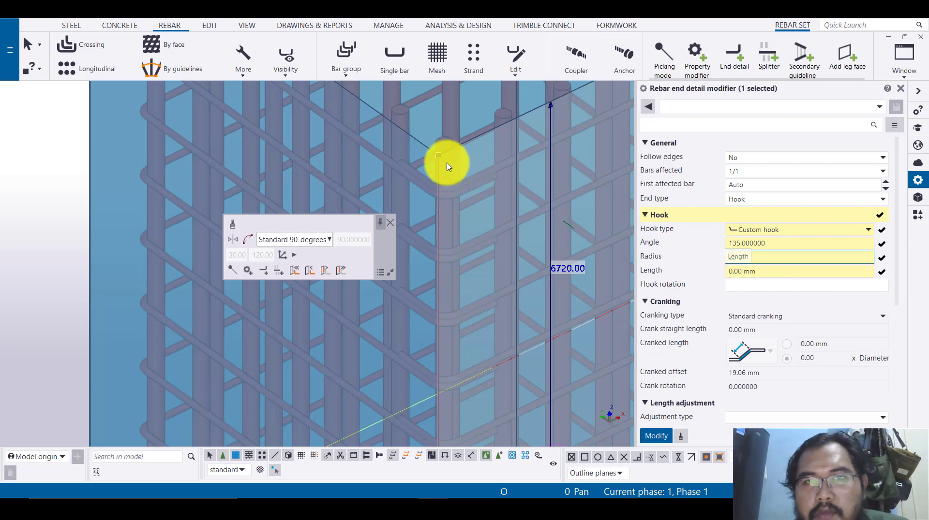
drag(749, 257, 697, 251)
text(22)
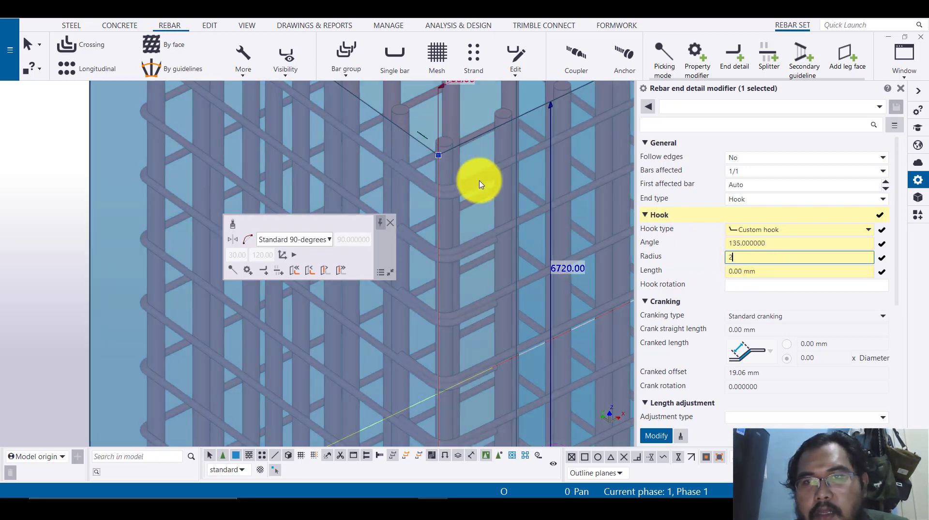
click(778, 271)
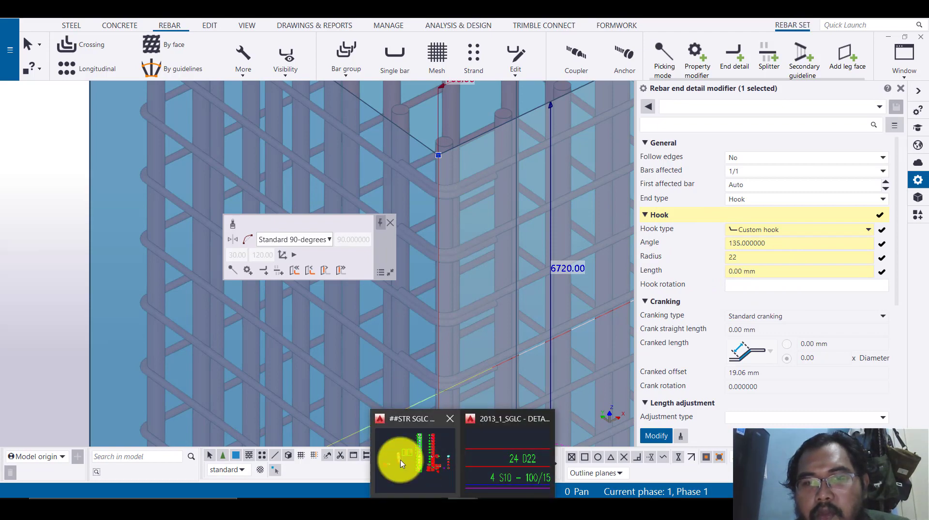
Switch to AutoCAD and examine the hook angle and hook length in the structural drawing's tie detail.
click(471, 441)
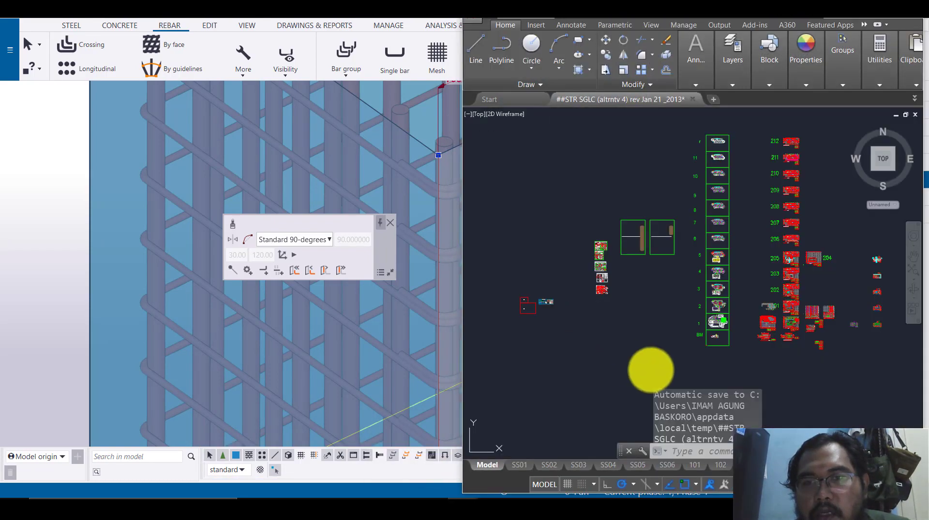
scroll(602, 250, up, 9)
scroll(602, 238, up, 3)
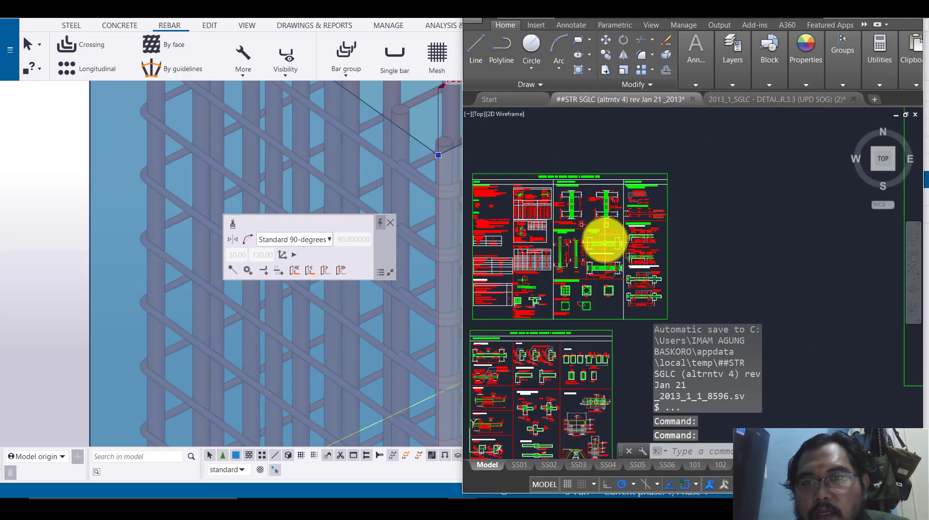
scroll(605, 263, up, 8)
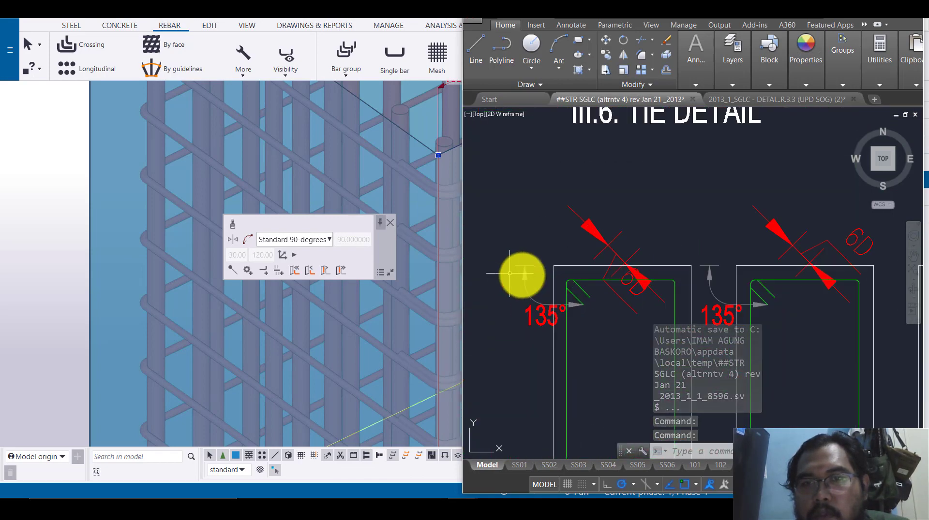
scroll(557, 273, down, 2)
scroll(612, 277, up, 2)
scroll(629, 283, down, 7)
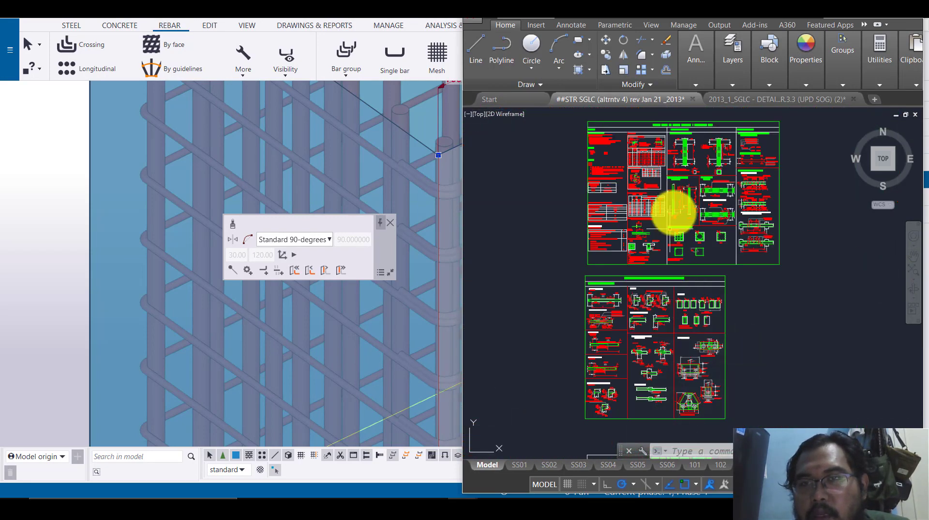
scroll(695, 300, up, 6)
mouse_move(735, 386)
middle_down()
mouse_move(618, 317)
mouse_move(617, 328)
middle_up()
click(854, 3)
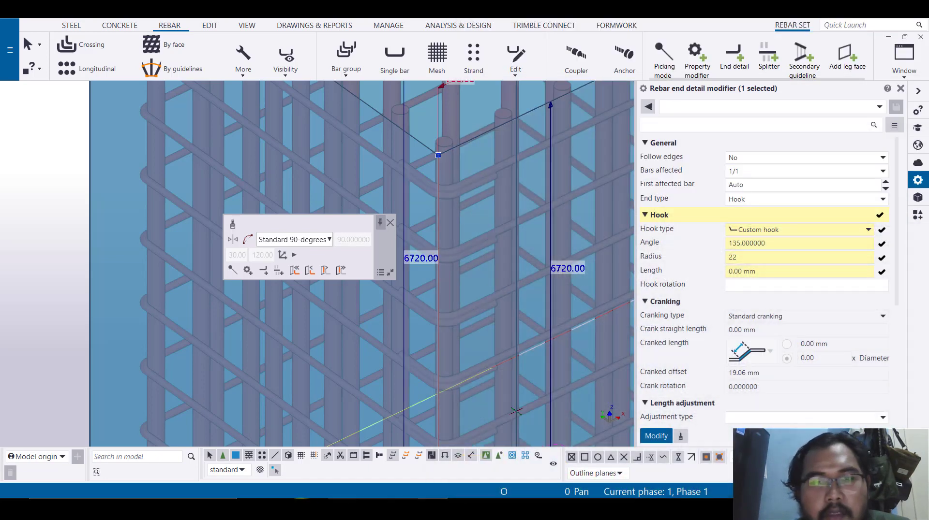
Switch to Calculator and multiply 6 by 10 to work out the stirrup's hook length.
click(493, 500)
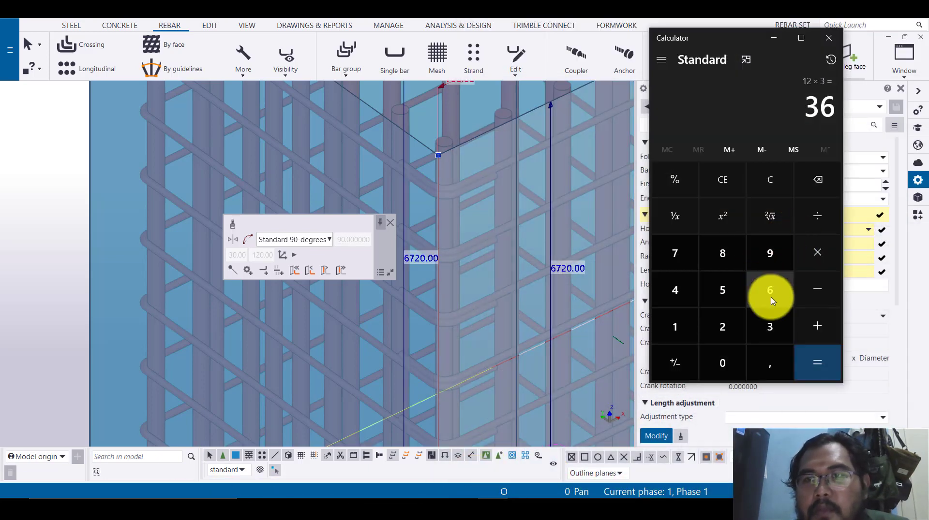
click(770, 291)
click(817, 252)
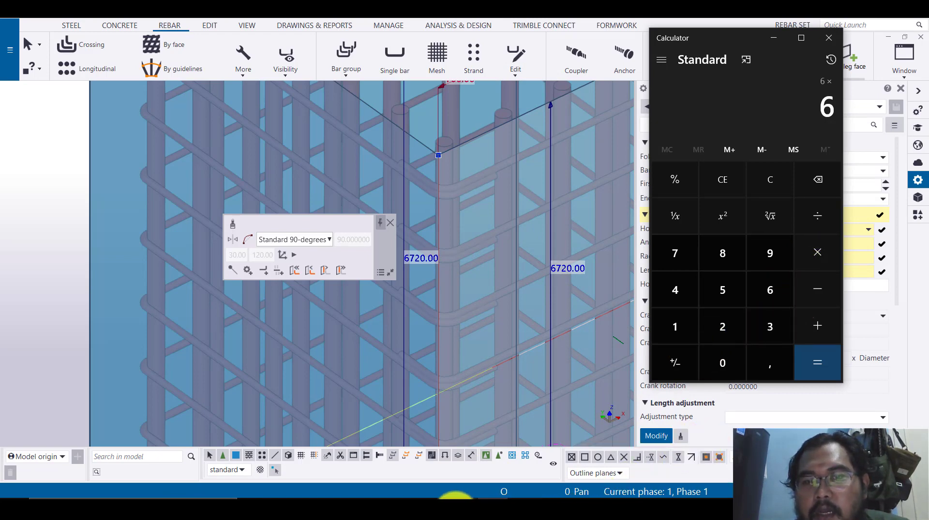
click(675, 327)
click(722, 363)
click(817, 363)
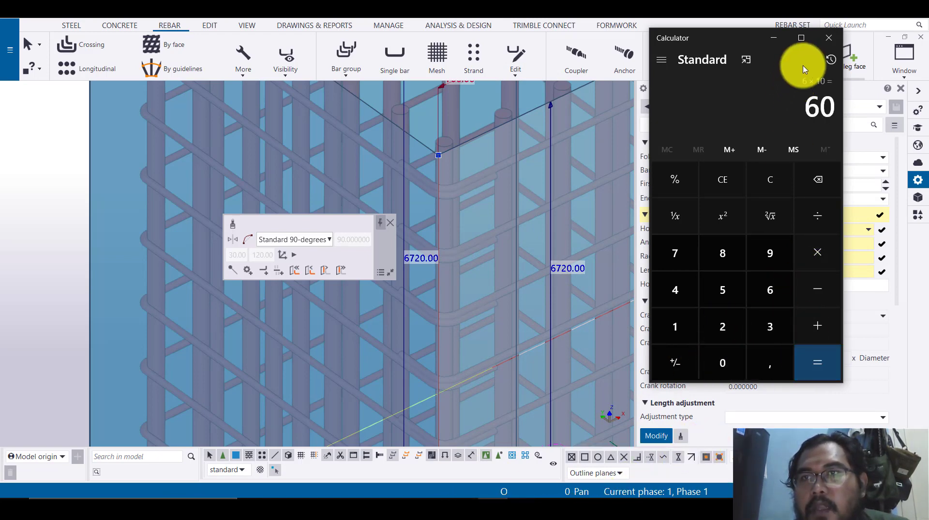
click(778, 38)
Open the custom stirrup hook's length for editing in Tekla Structures.
scroll(522, 257, down, 2)
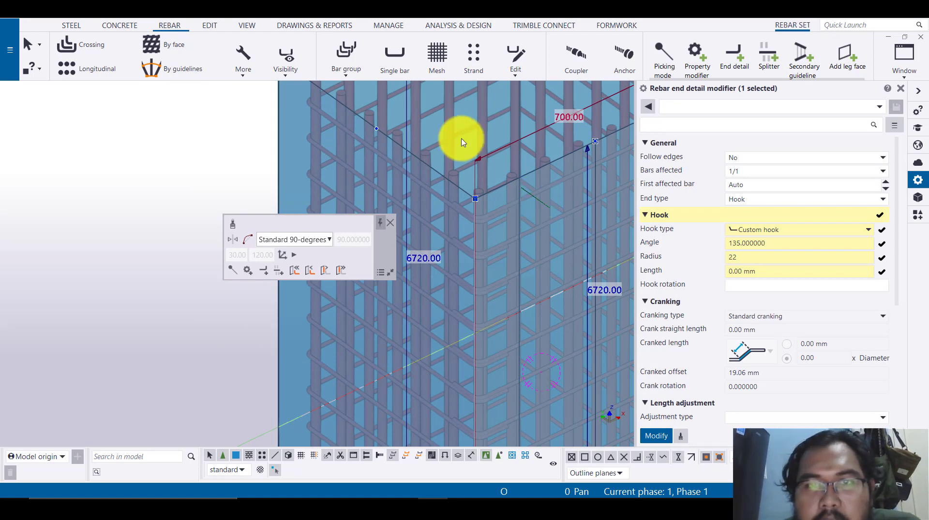
scroll(484, 218, up, 4)
click(788, 271)
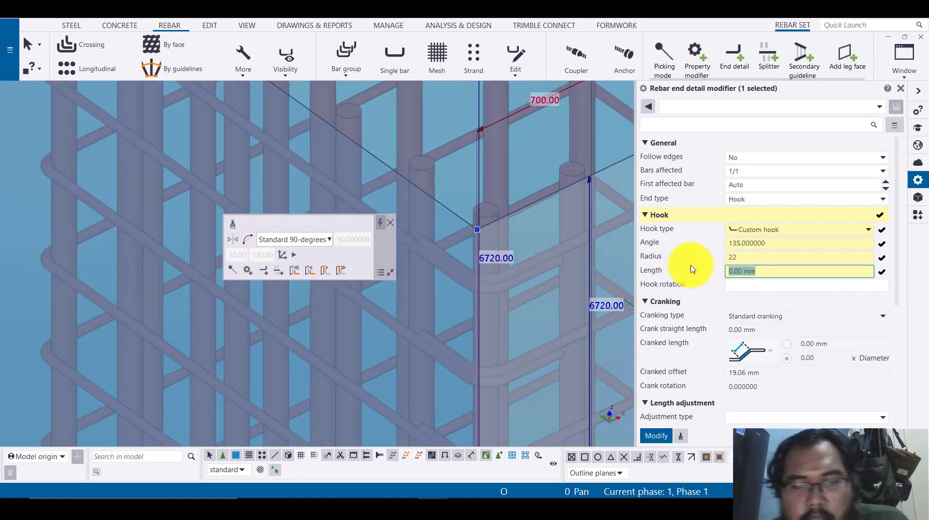
Set the custom 135-degree hook's length to 60 mm and apply it to the column tie's end.
text(60)
click(653, 438)
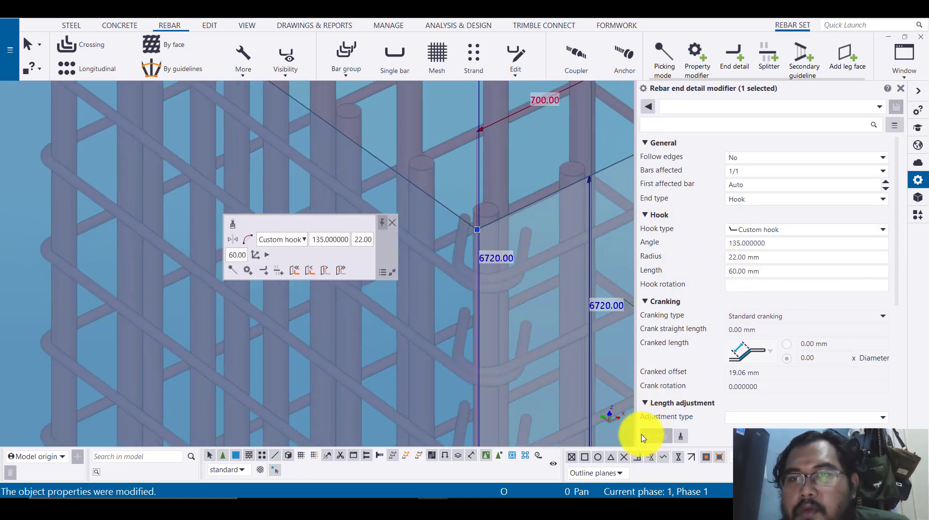
scroll(519, 256, up, 4)
scroll(521, 257, down, 6)
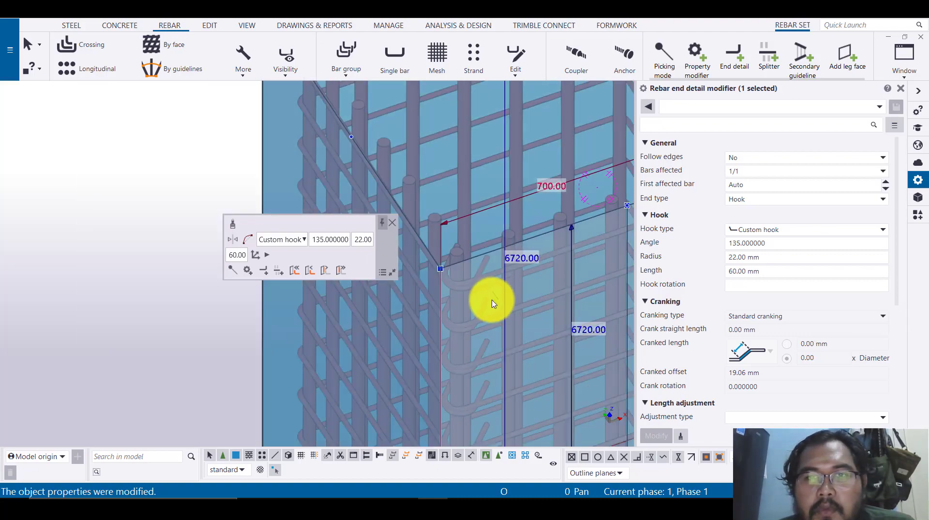
ctrl+middle_drag(492, 304, 491, 398)
Set the tie end hook's bending radius to 10 mm and apply the change.
click(774, 256)
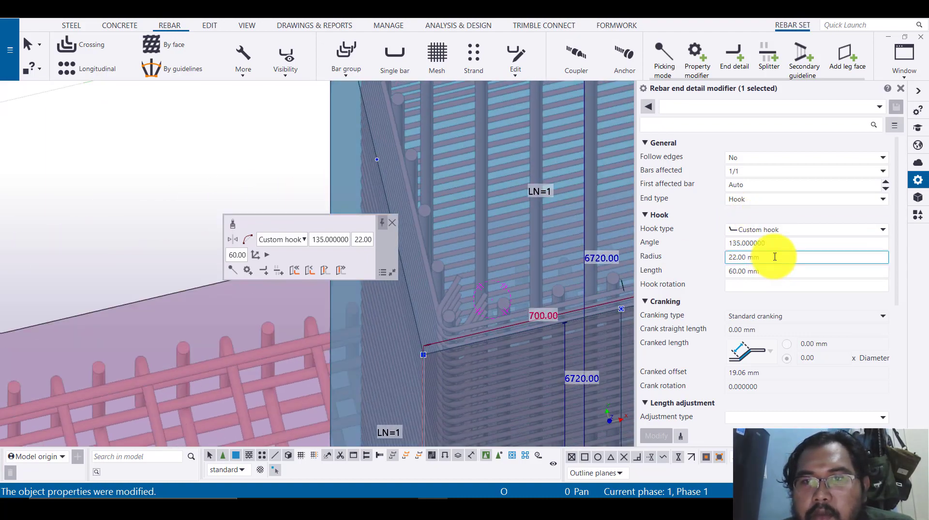
text(10)
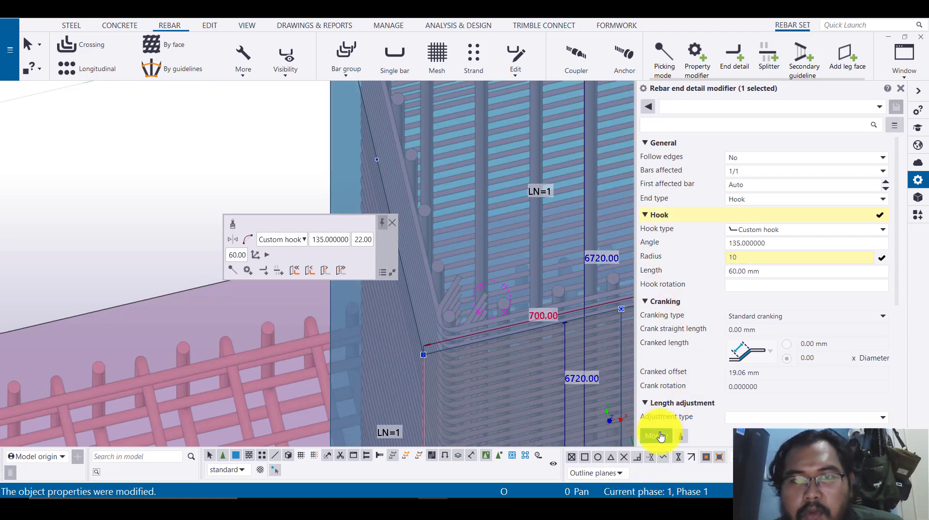
click(656, 436)
scroll(435, 314, up, 6)
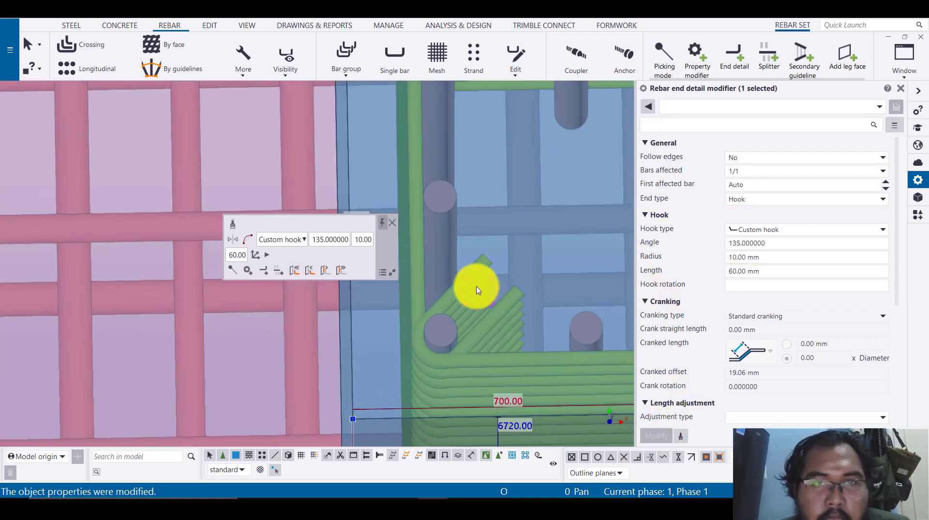
Measure the straight leg of the tie's hook at the column corner.
key(v)
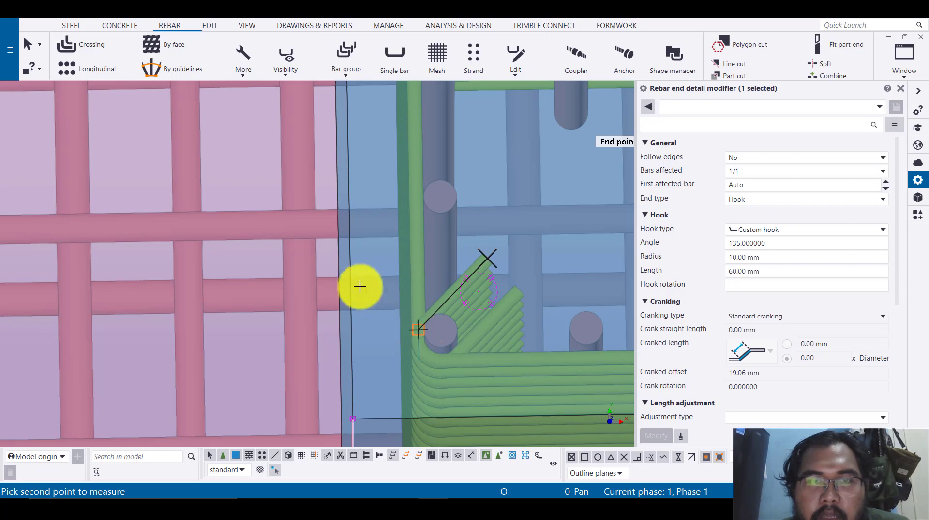
click(344, 276)
ctrl+middle_drag(500, 280, 489, 254)
right_click(472, 243)
click(501, 243)
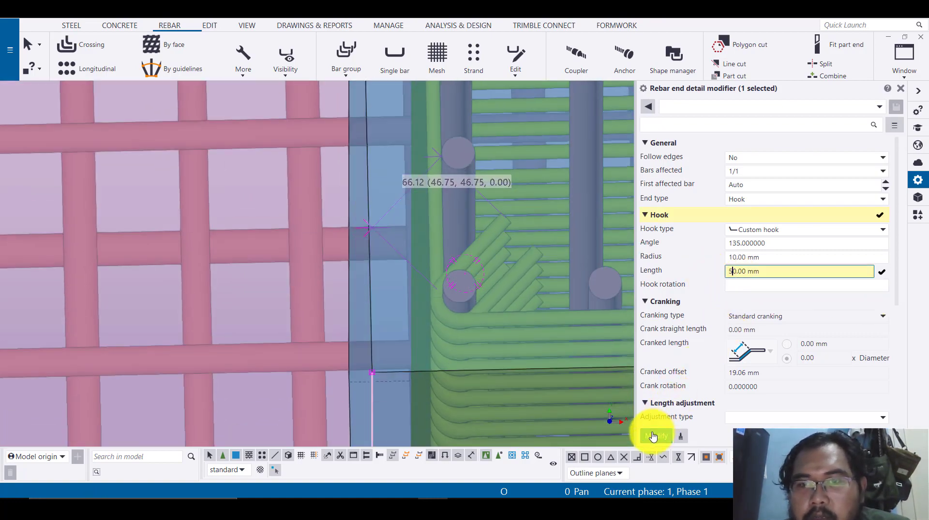
Set the hook's length to 50 mm and measure the straight leg of the other hook at that corner.
click(656, 435)
scroll(467, 263, up, 1)
scroll(466, 263, up, 1)
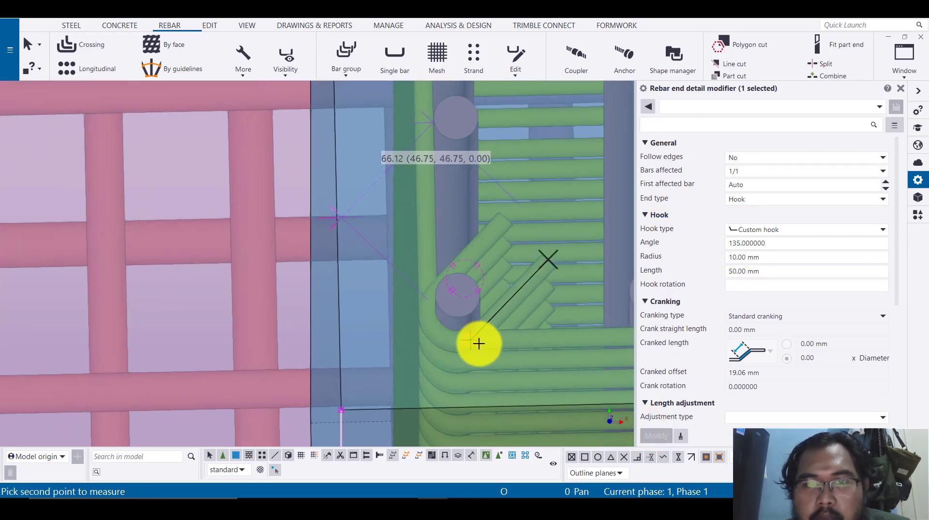
click(518, 382)
ctrl+middle_drag(517, 381, 487, 342)
scroll(487, 342, up, 1)
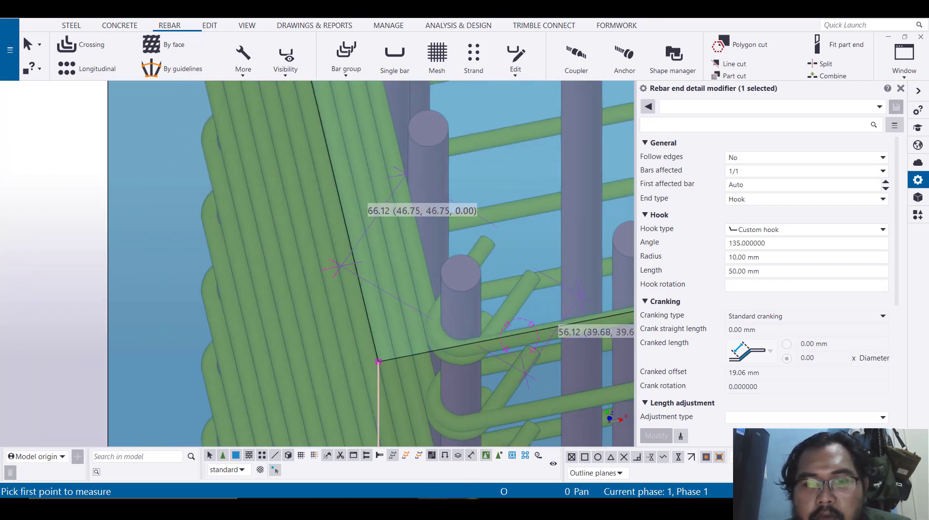
Switch to AutoCAD and examine the 6D hook length in the column tie detail, returning to the Tekla model.
mouse_move(477, 492)
click(435, 466)
scroll(649, 228, up, 10)
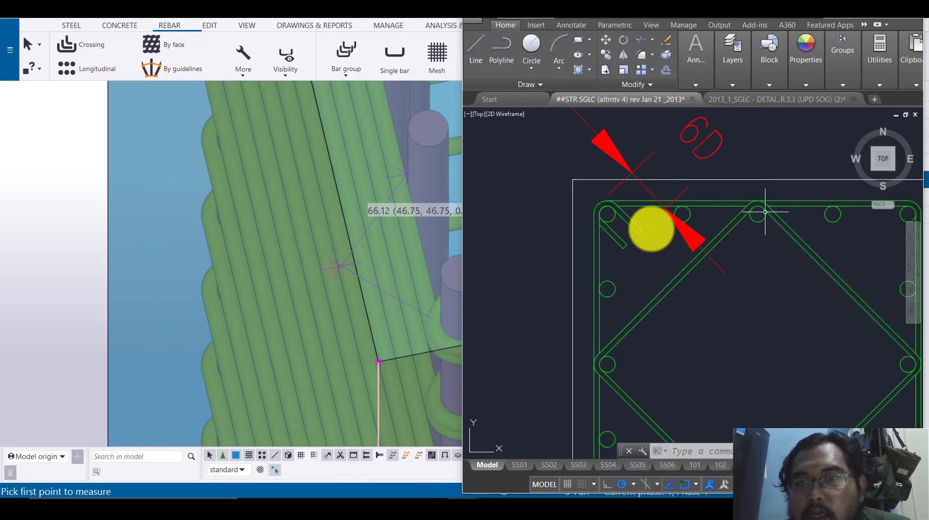
scroll(612, 202, up, 4)
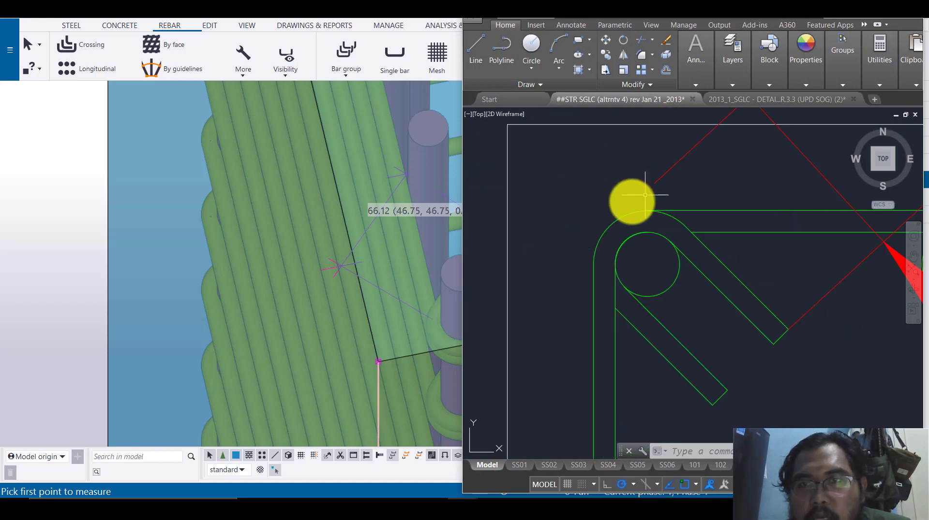
click(857, 13)
scroll(484, 334, up, 3)
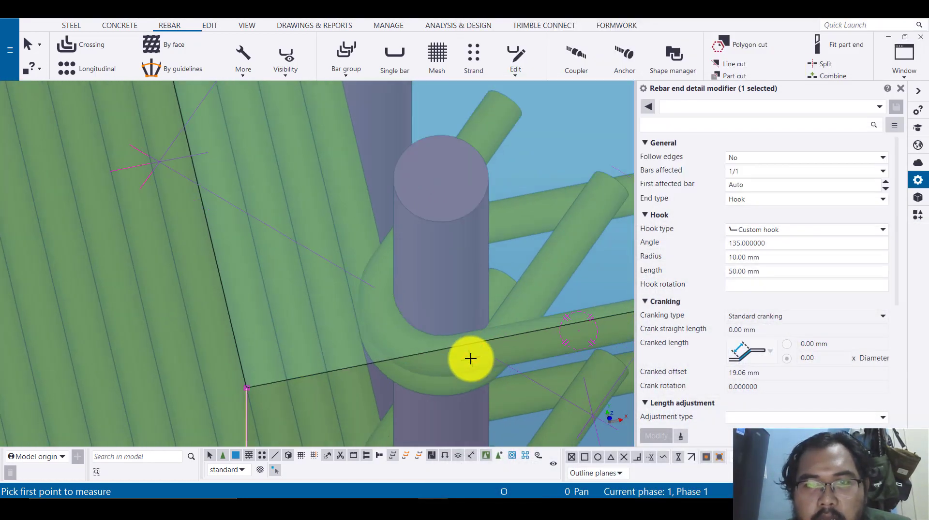
scroll(469, 356, up, 1)
scroll(471, 349, down, 3)
mouse_move(474, 348)
ctrl+middle_down()
mouse_move(433, 389)
mouse_move(468, 365)
ctrl+middle_up()
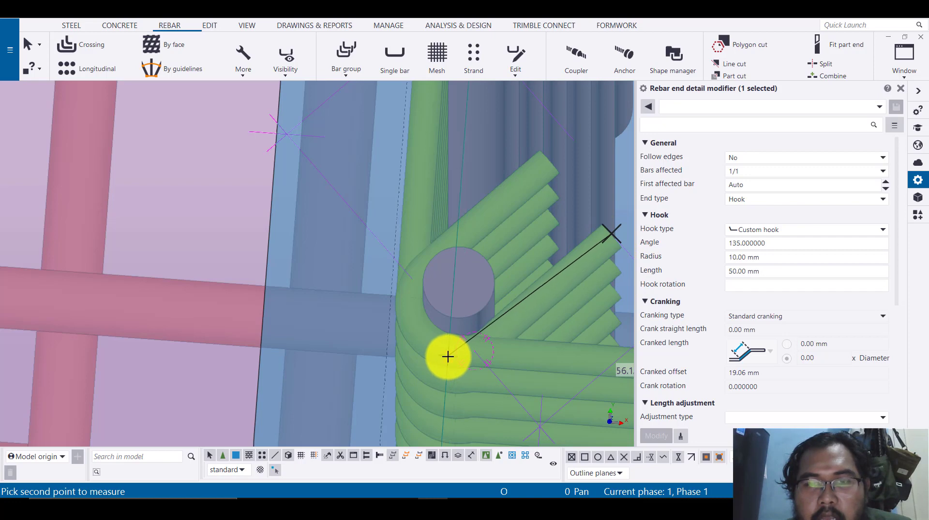
mouse_move(447, 357)
ctrl+middle_down()
mouse_move(445, 375)
mouse_move(457, 354)
ctrl+middle_up()
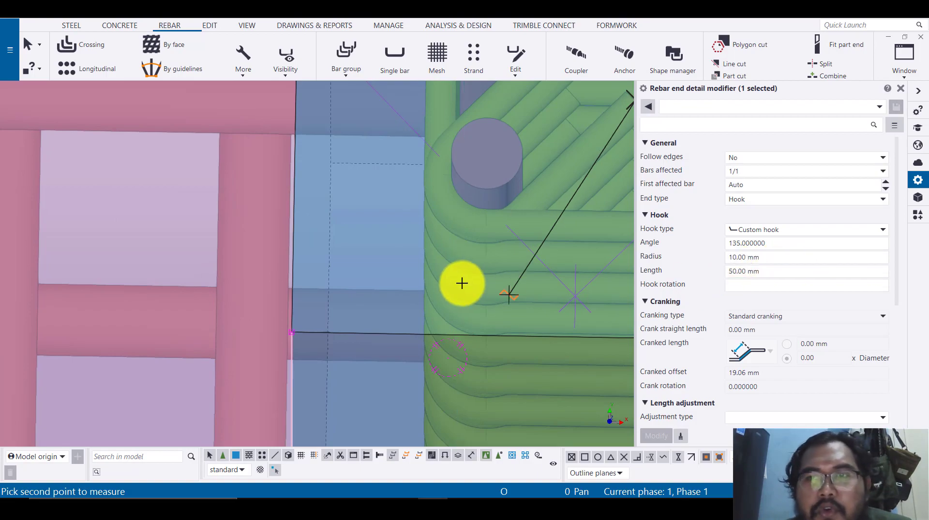
scroll(436, 262, down, 5)
scroll(370, 238, down, 10)
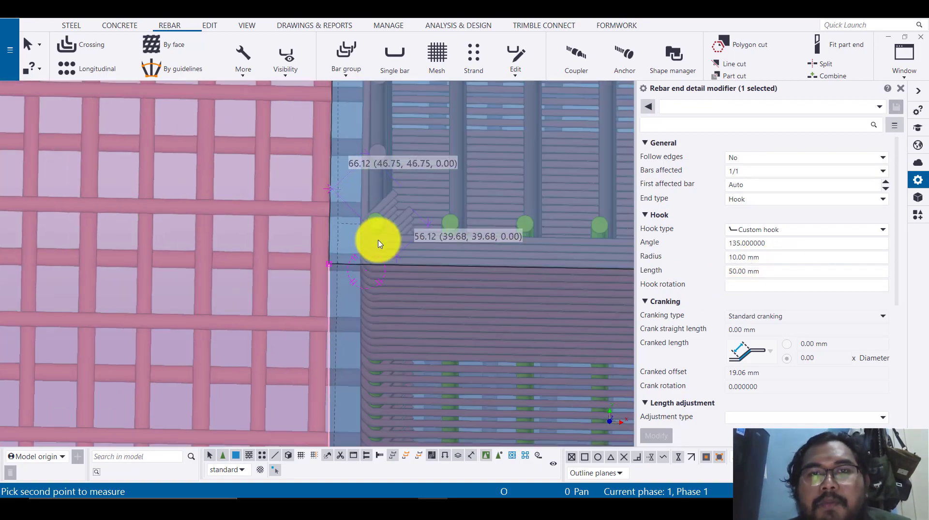
Start a normal rebar group with size 13 bars and choose the column as the part to reinforce.
scroll(430, 157, down, 6)
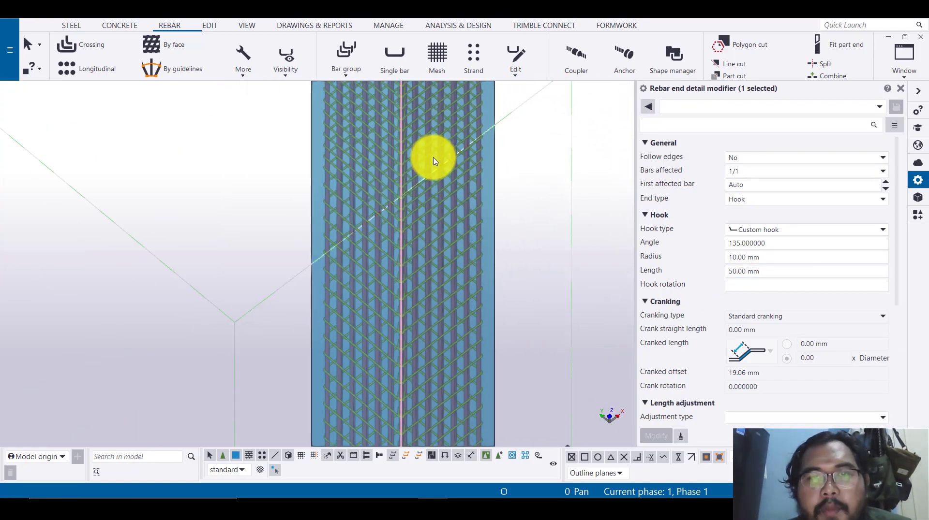
scroll(422, 201, up, 8)
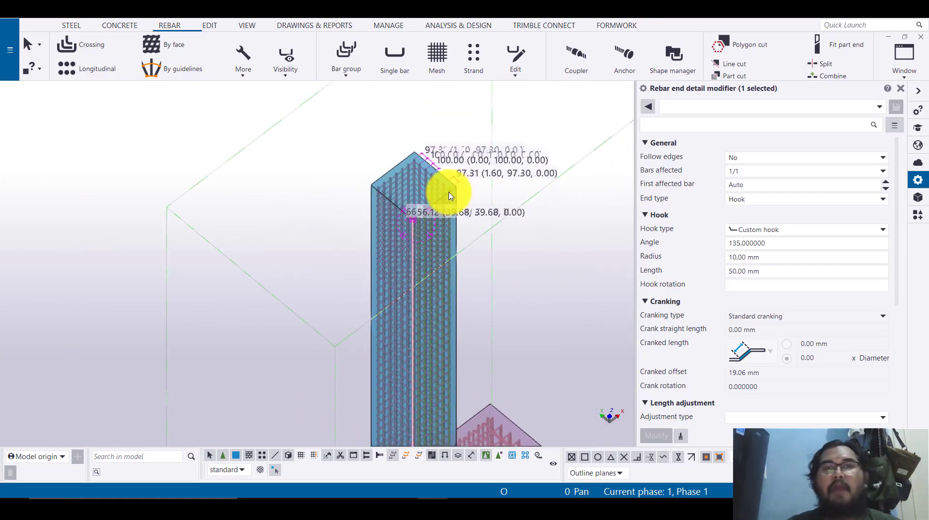
ctrl+middle_drag(389, 207, 327, 269)
ctrl+middle_drag(358, 185, 507, 377)
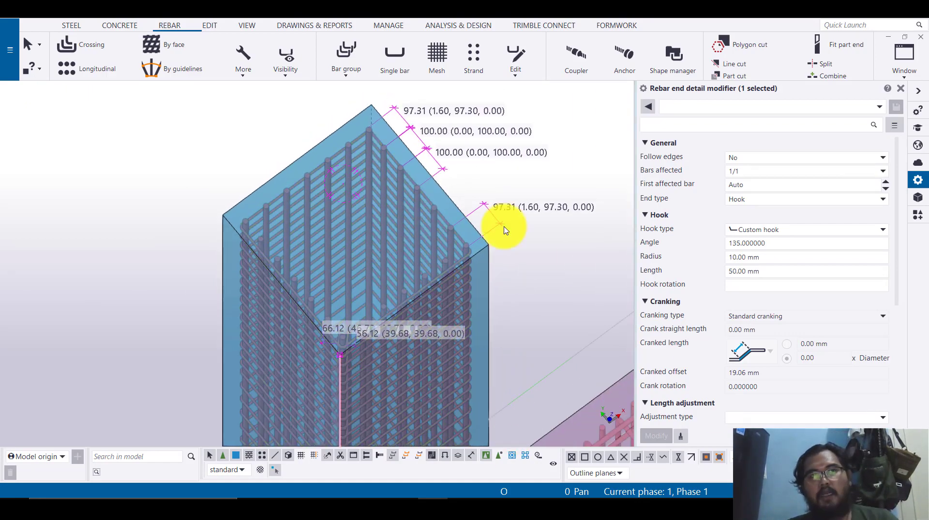
click(355, 74)
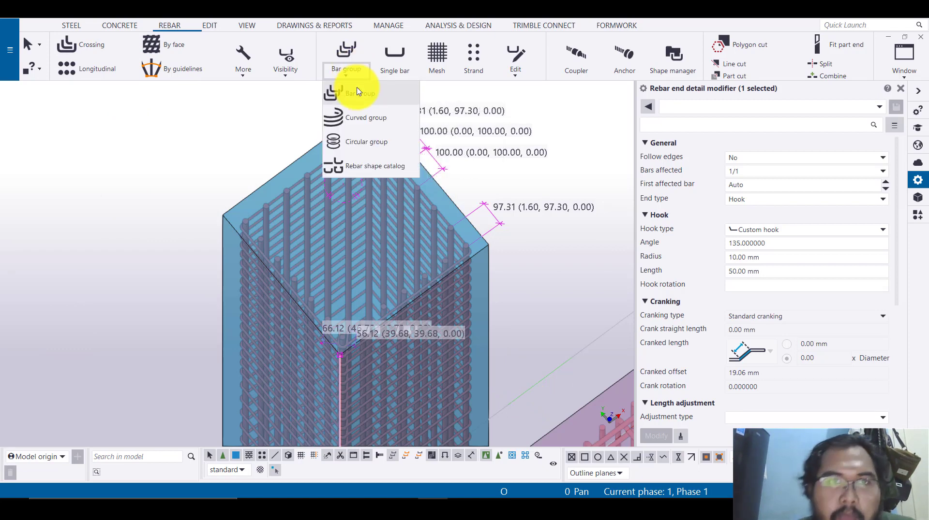
click(360, 94)
scroll(382, 124, up, 2)
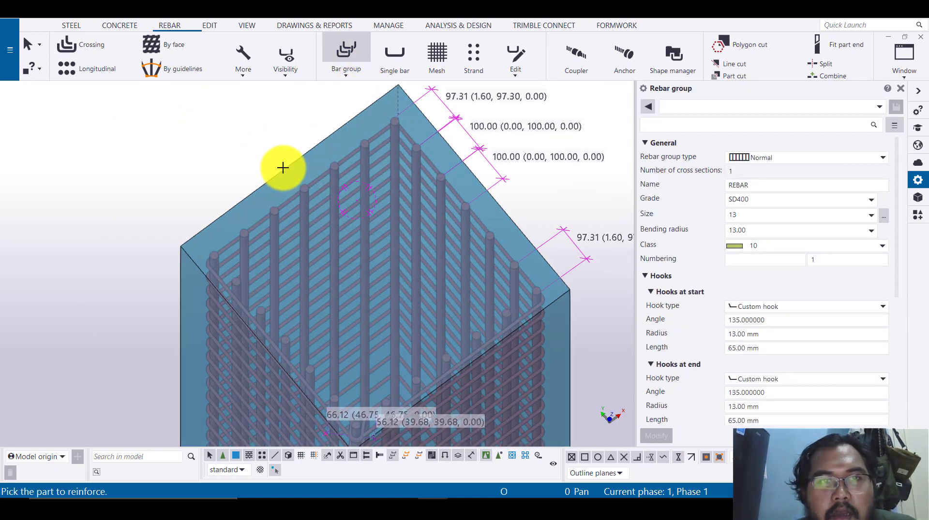
click(284, 168)
scroll(255, 268, up, 3)
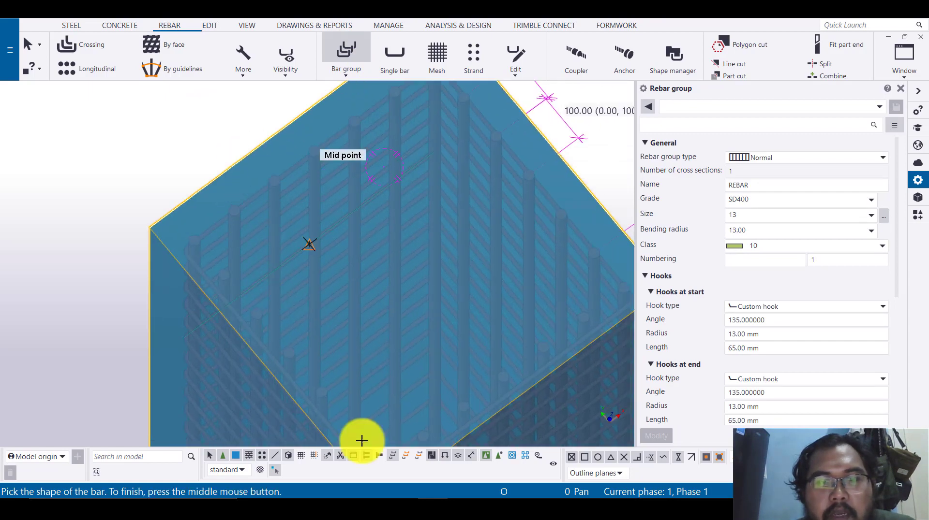
Check the 700 mm column section in AutoCAD for the octagonal inner tie layout and return to the model.
mouse_move(463, 494)
click(518, 456)
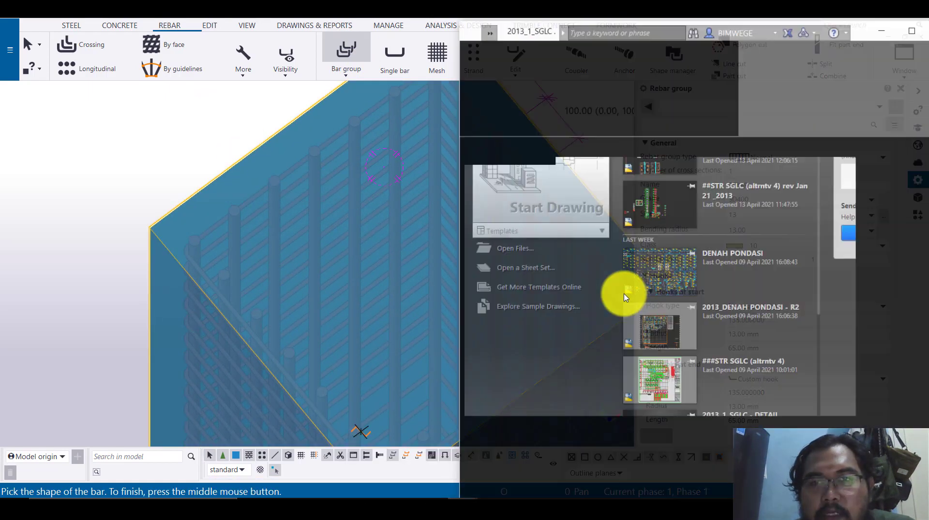
middle_drag(623, 196, 613, 223)
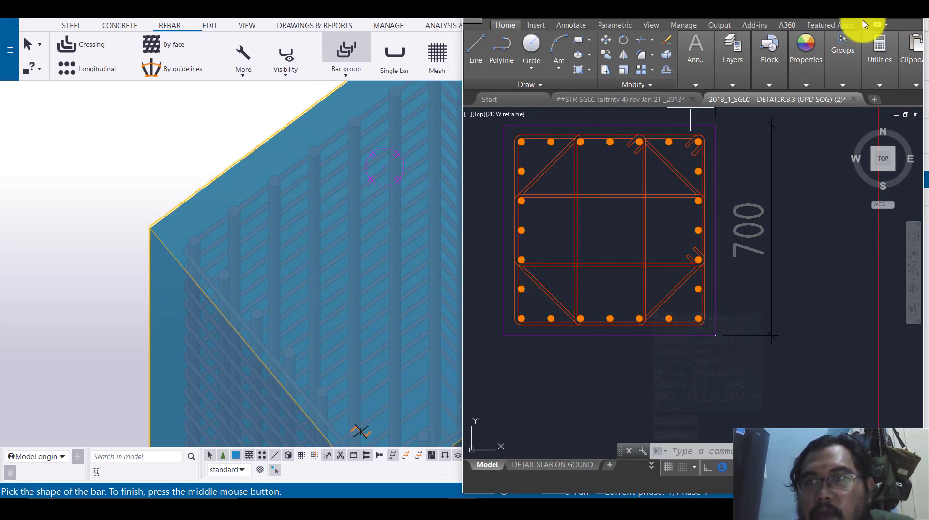
click(857, 19)
Outline a closed octagonal tie at the column top, snapping its eight corners to the vertical bars and ending at the start point.
scroll(245, 209, up, 1)
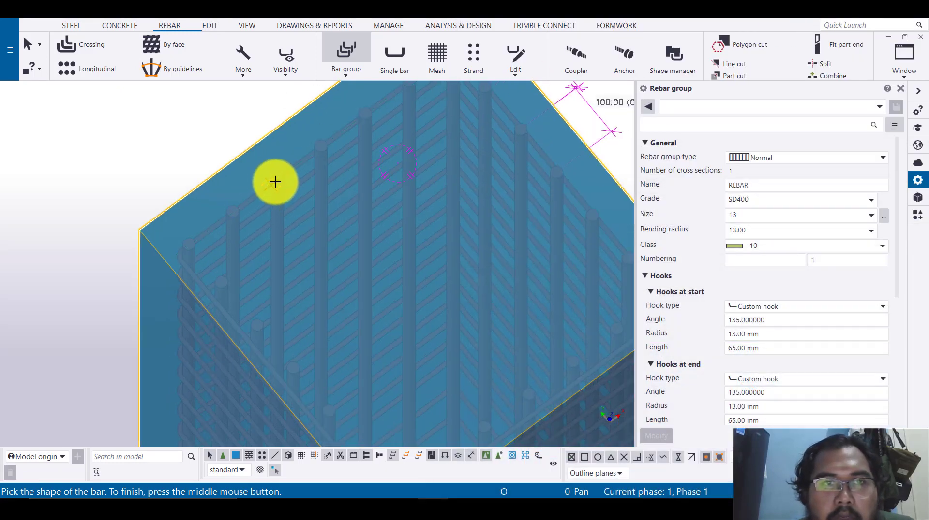
click(278, 180)
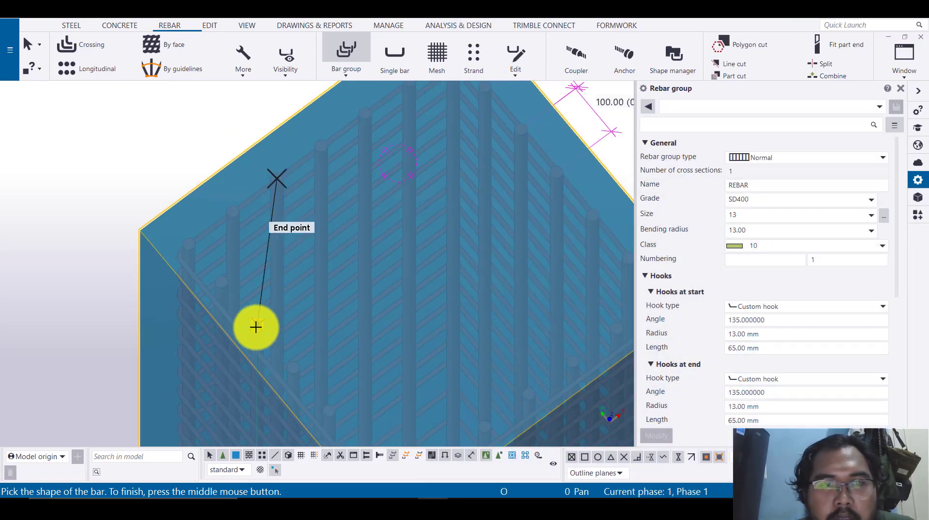
click(256, 325)
middle_drag(341, 389, 287, 346)
middle_drag(403, 376, 349, 345)
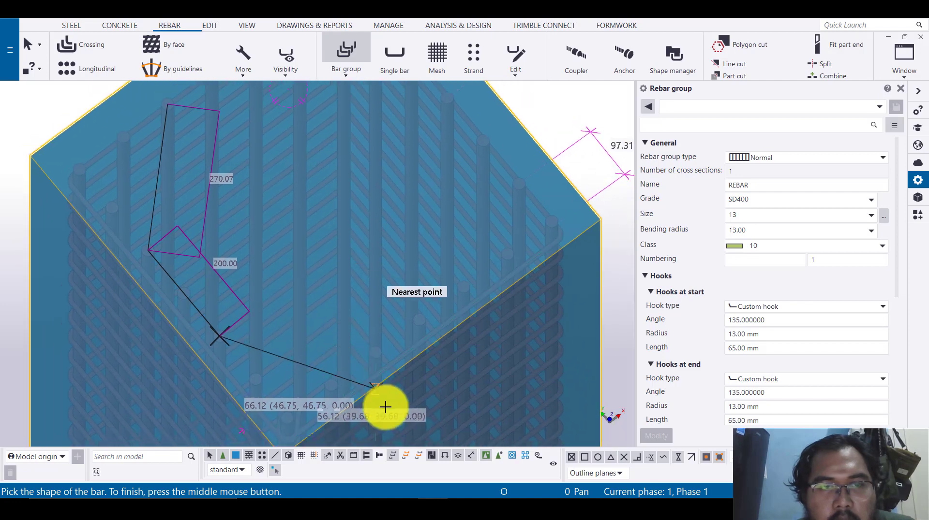
click(376, 359)
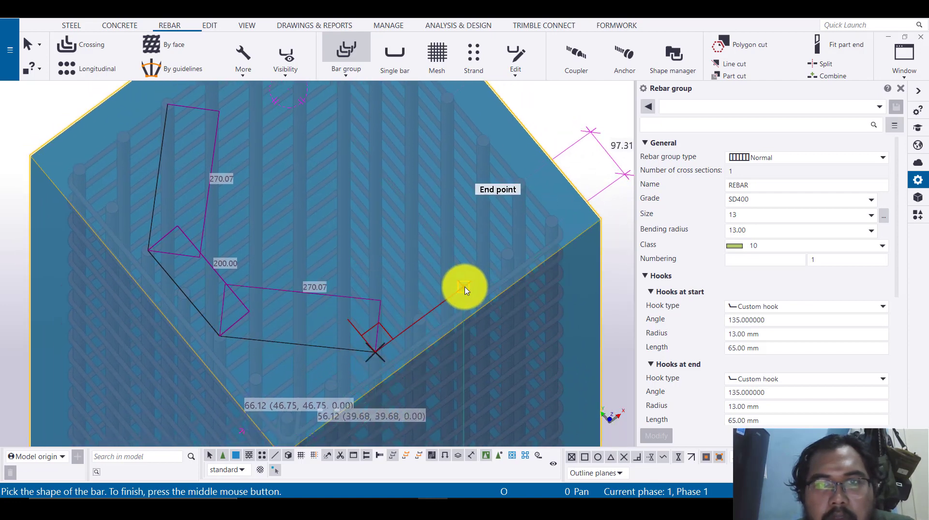
click(463, 287)
click(485, 143)
middle_drag(451, 167, 489, 304)
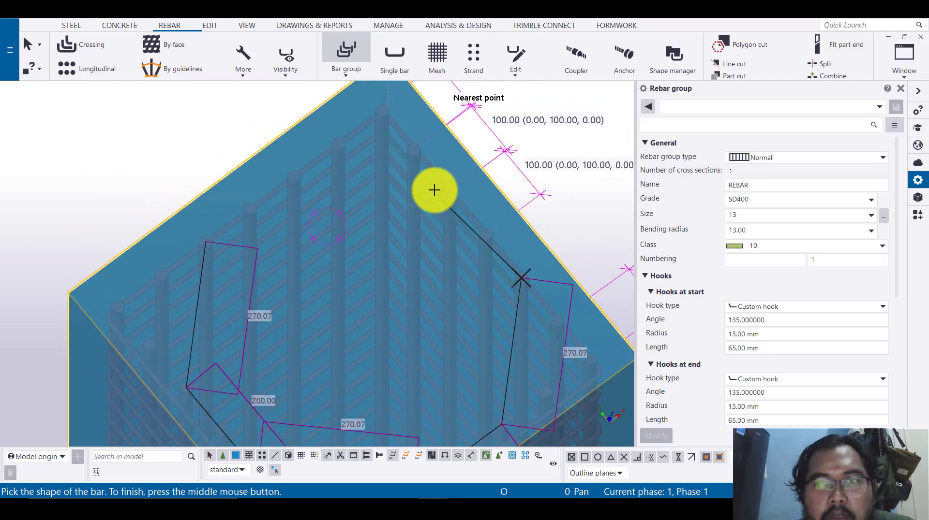
click(450, 193)
click(295, 177)
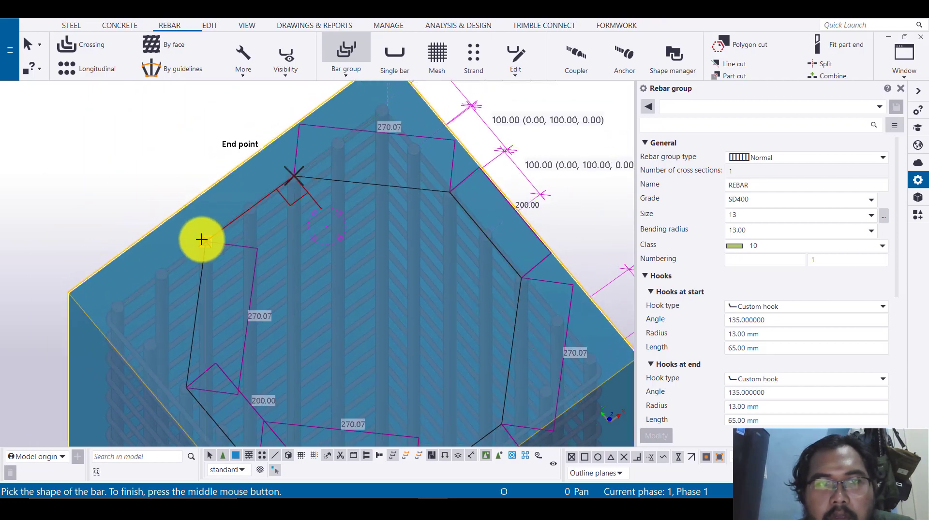
scroll(363, 184, down, 4)
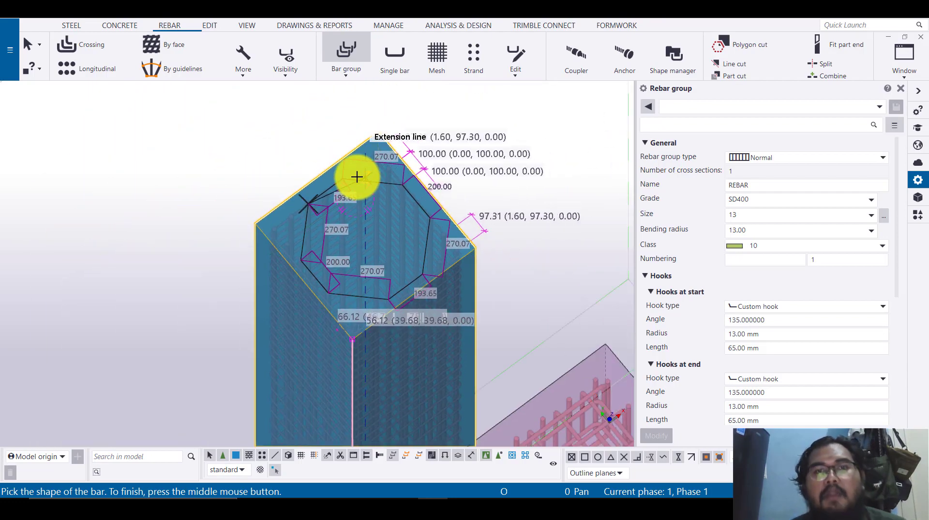
Distribute the octagonal ties over the column's full height, from its top corner to the bottom corner.
ctrl+middle_drag(408, 283, 389, 253)
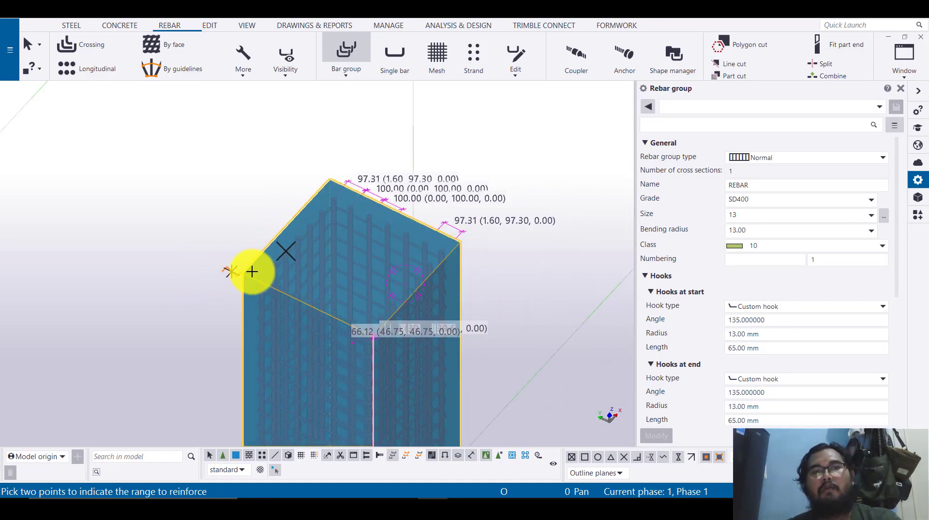
middle_drag(315, 340, 346, 172)
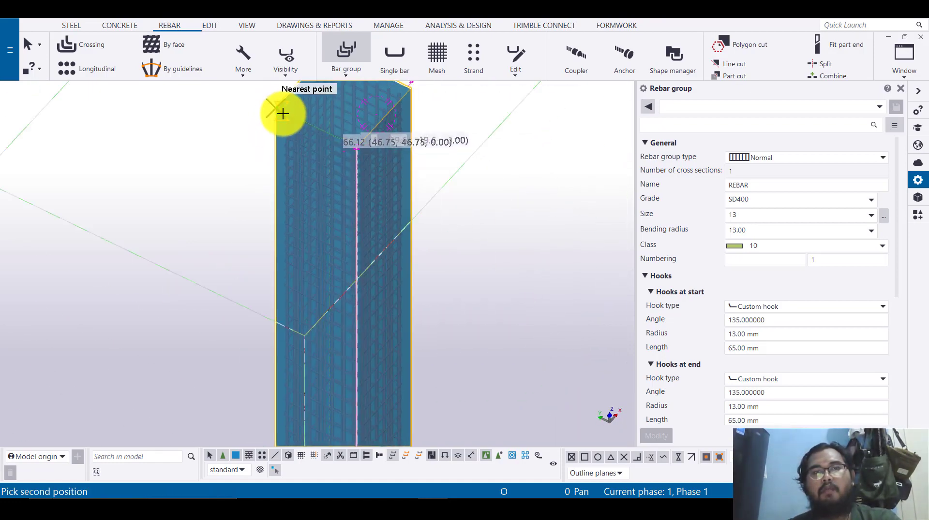
scroll(386, 132, down, 2)
scroll(360, 369, up, 6)
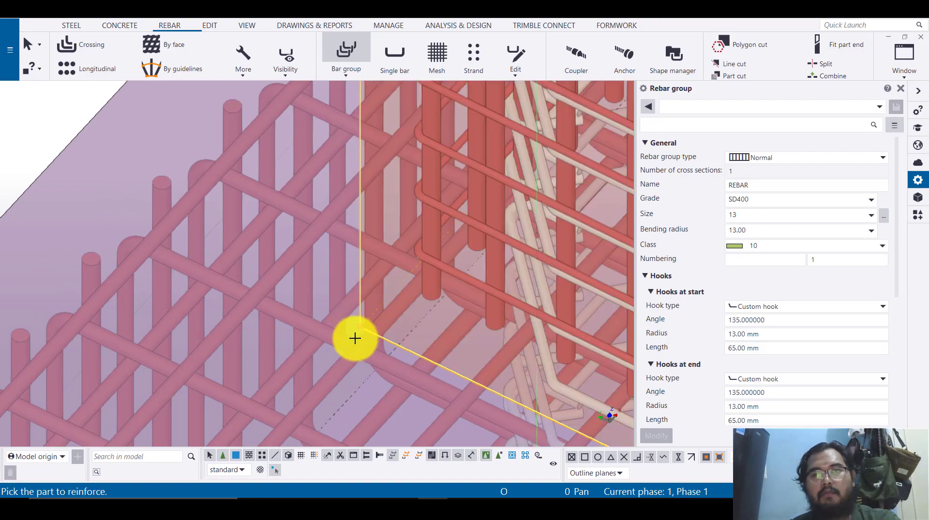
scroll(354, 339, down, 4)
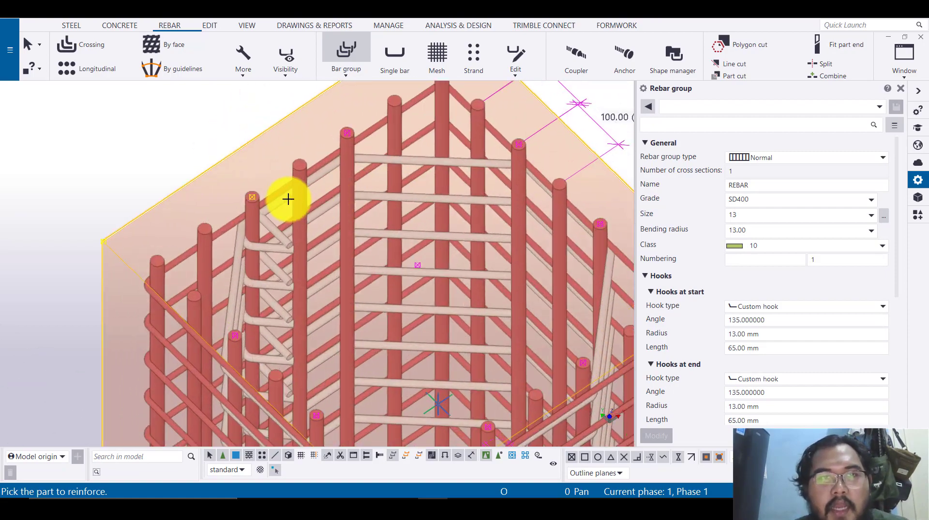
scroll(288, 199, up, 2)
ctrl+middle_drag(440, 192, 218, 189)
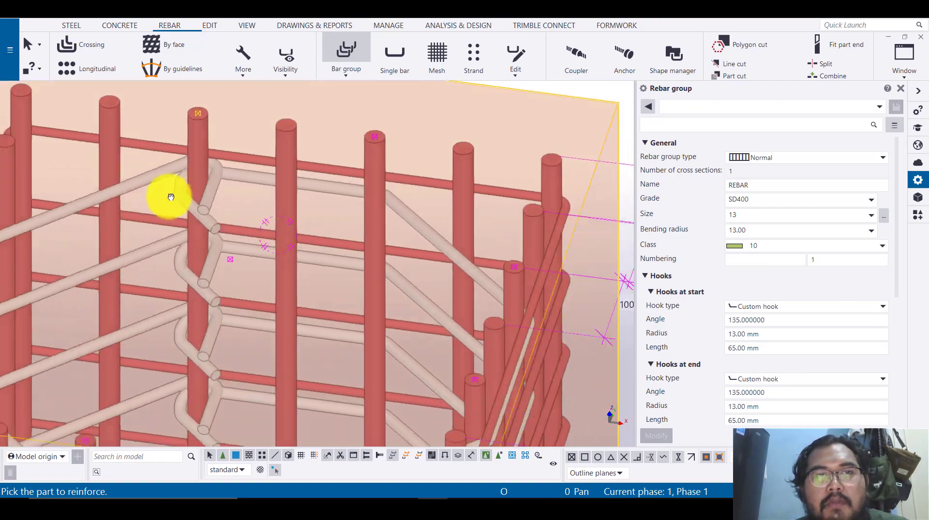
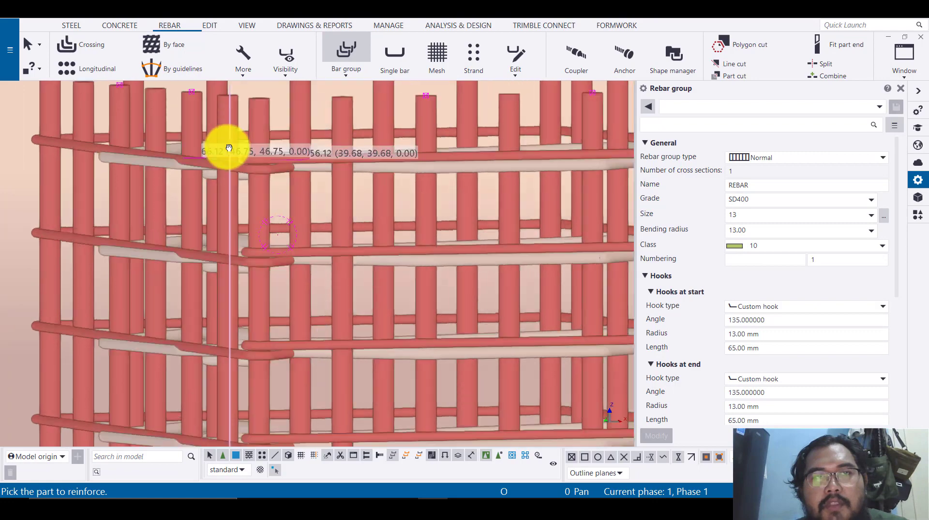
Choose the column to reinforce and redraw the closed octagonal inner tie at its top, snapping the corners to the vertical bars.
ctrl+middle_drag(229, 148, 304, 213)
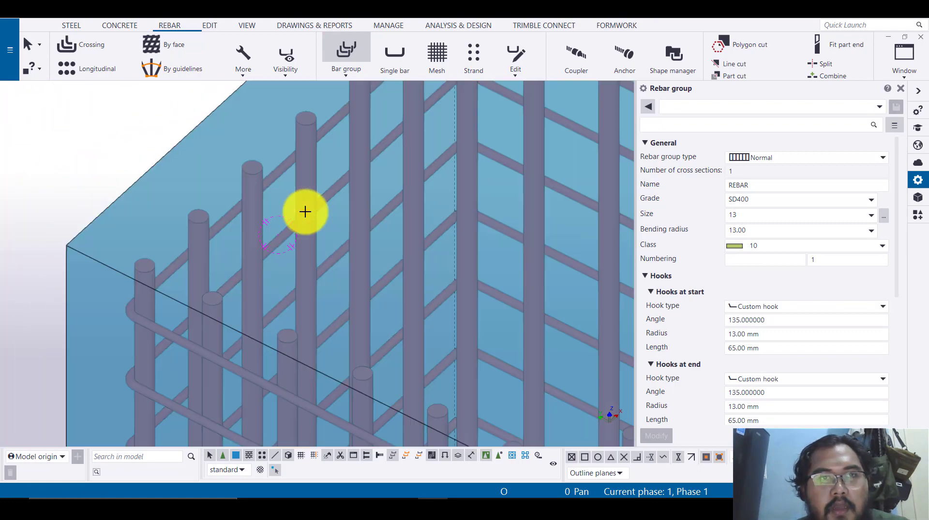
scroll(173, 138, down, 2)
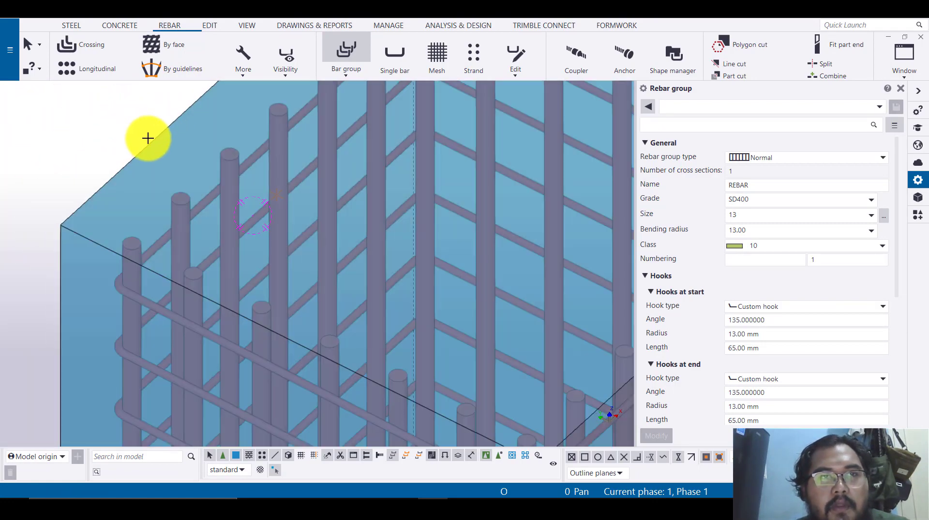
scroll(251, 132, up, 2)
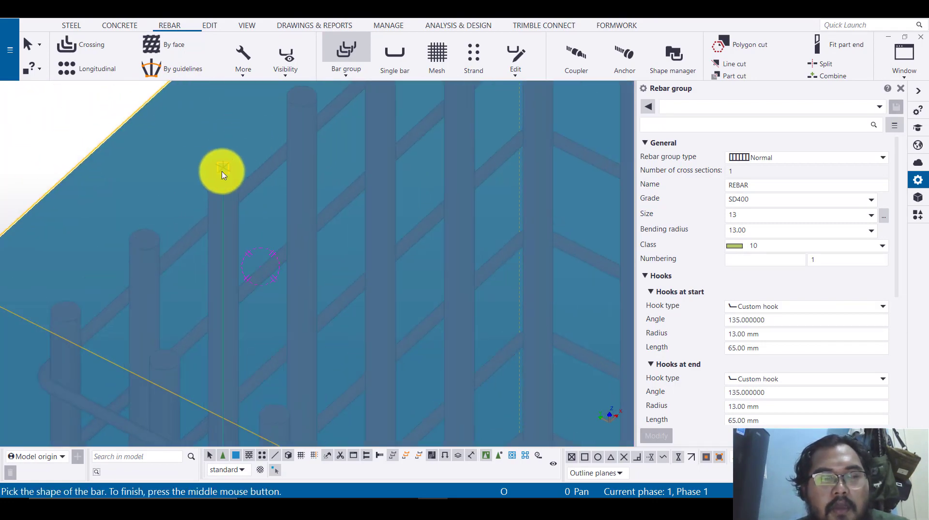
scroll(224, 173, down, 2)
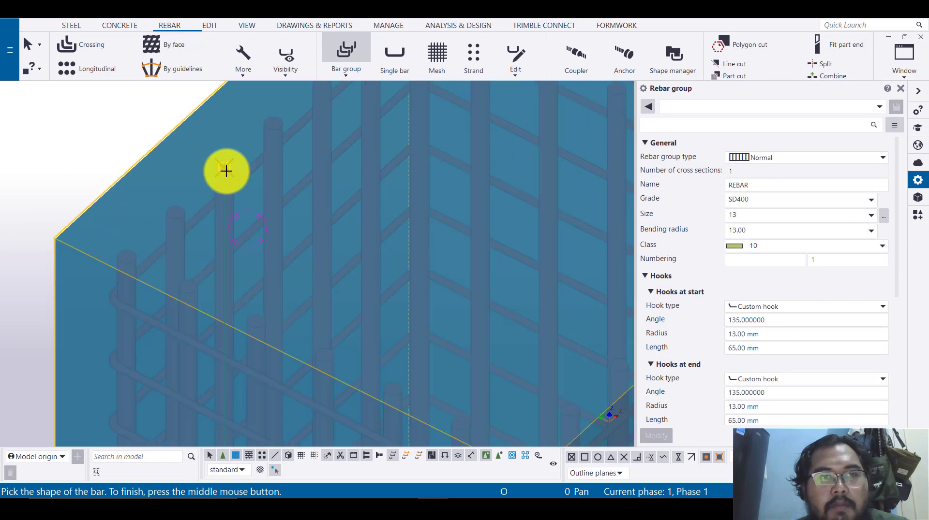
click(392, 394)
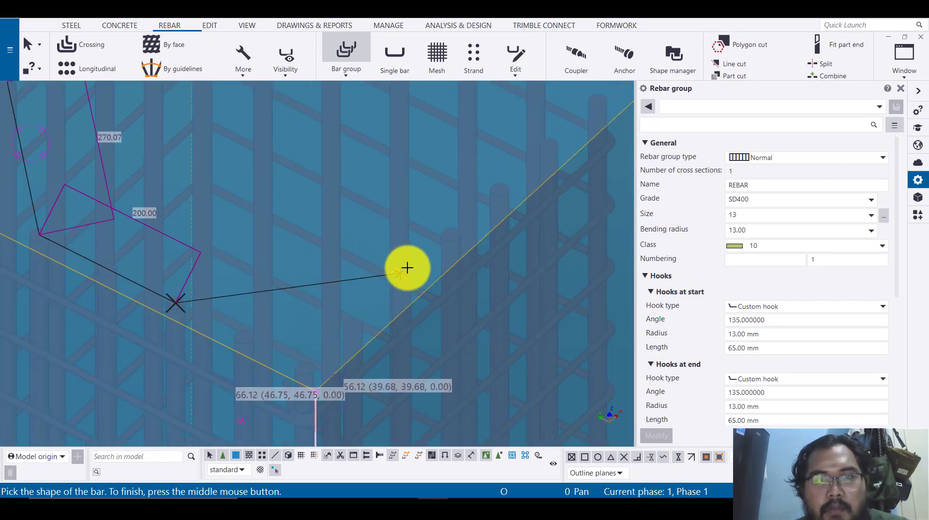
click(399, 279)
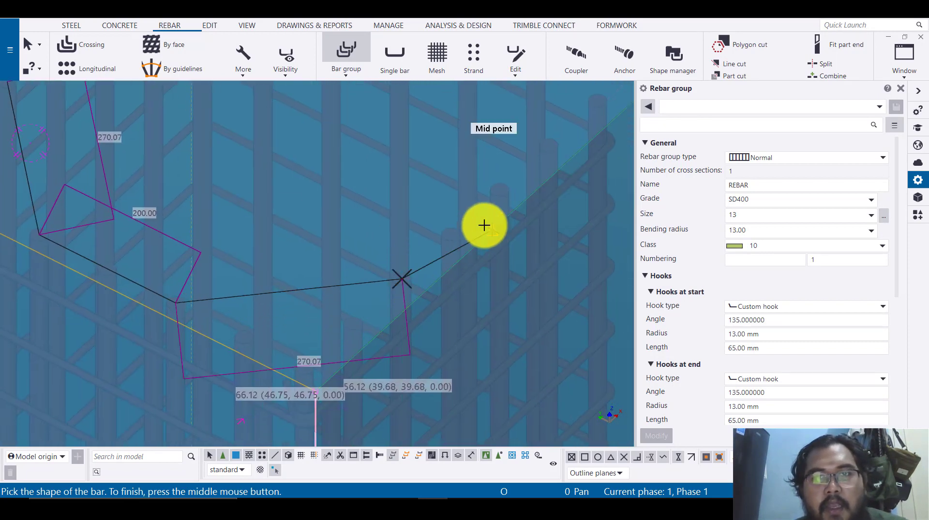
click(511, 187)
click(476, 193)
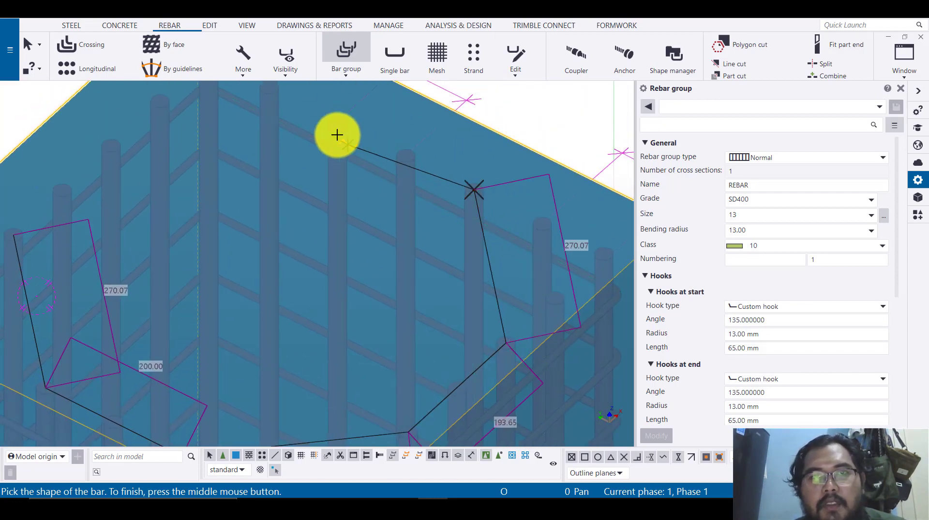
click(332, 125)
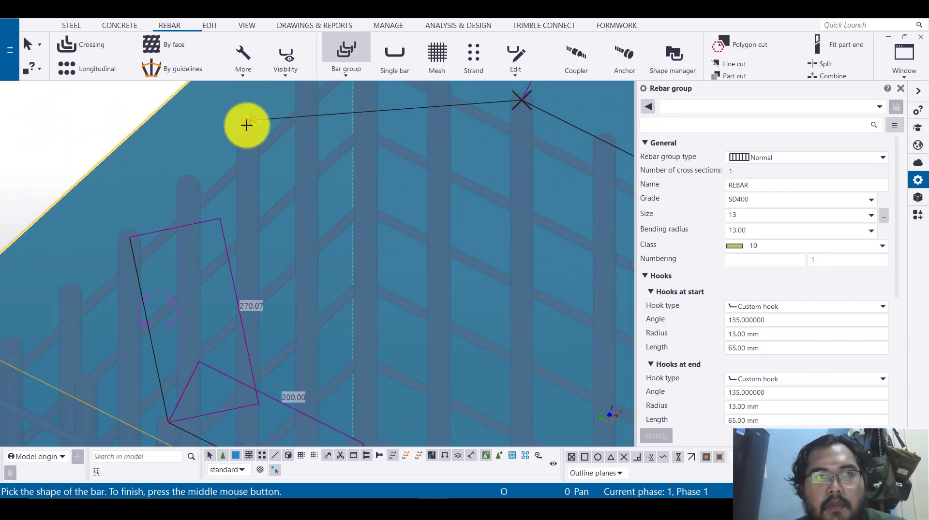
click(245, 127)
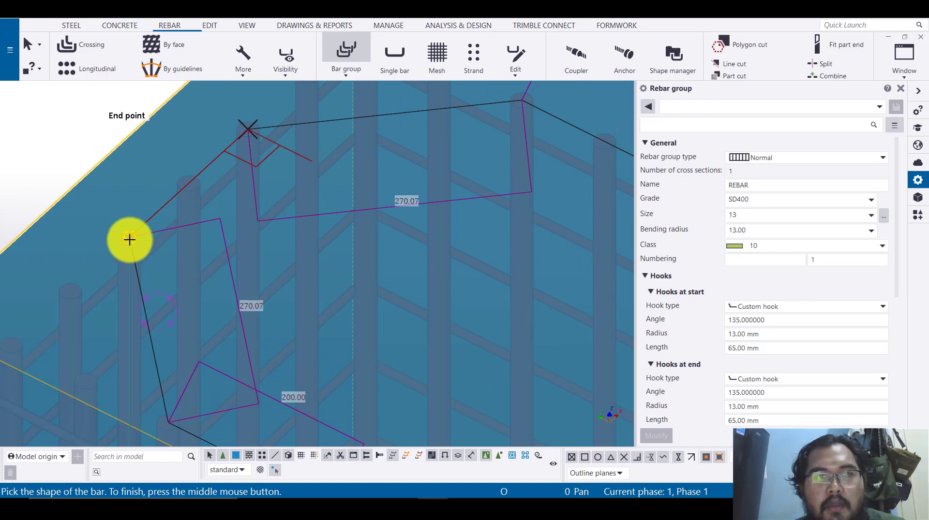
click(130, 239)
middle_click(310, 131)
Distribute the redrawn octagonal ties over the column's full height, from its top corner to the bottom corner.
scroll(313, 129, down, 5)
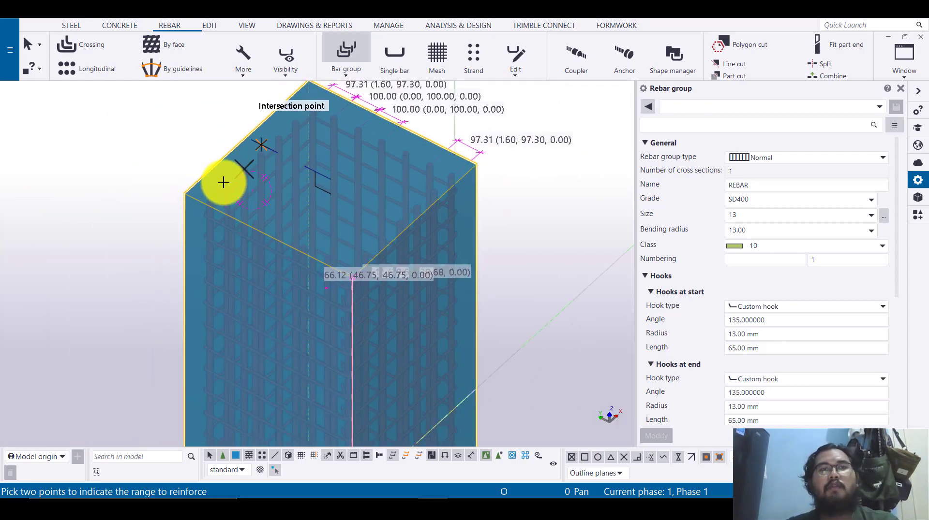
click(185, 196)
scroll(338, 164, down, 7)
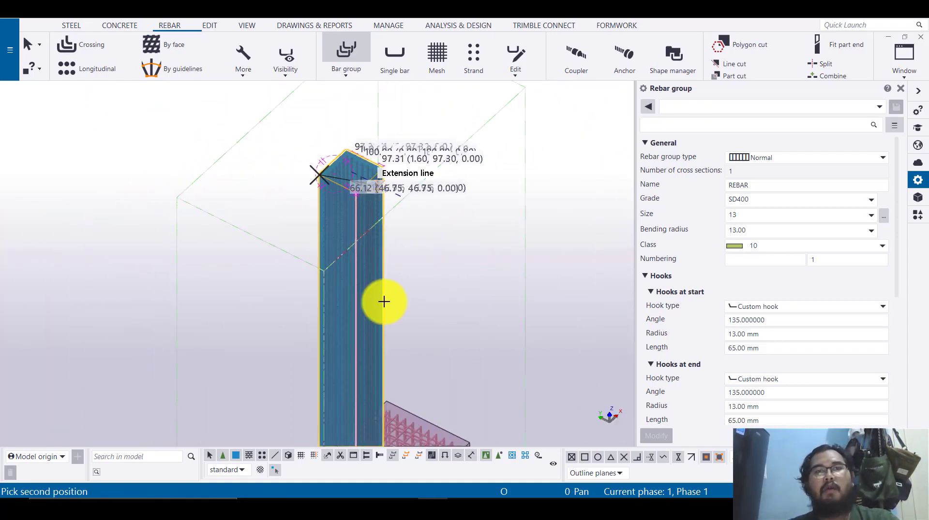
middle_drag(358, 386, 343, 223)
scroll(298, 321, up, 4)
scroll(284, 341, up, 5)
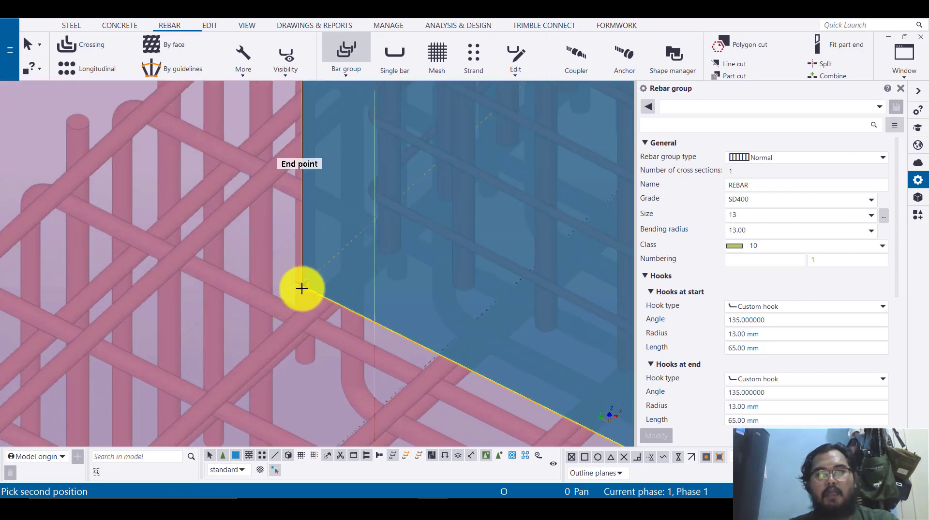
scroll(301, 290, up, 3)
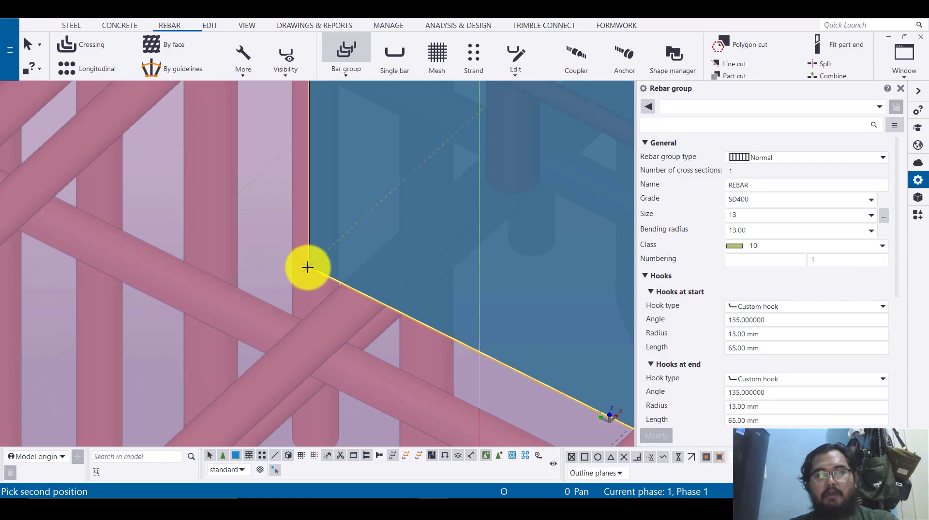
click(309, 266)
scroll(305, 359, down, 8)
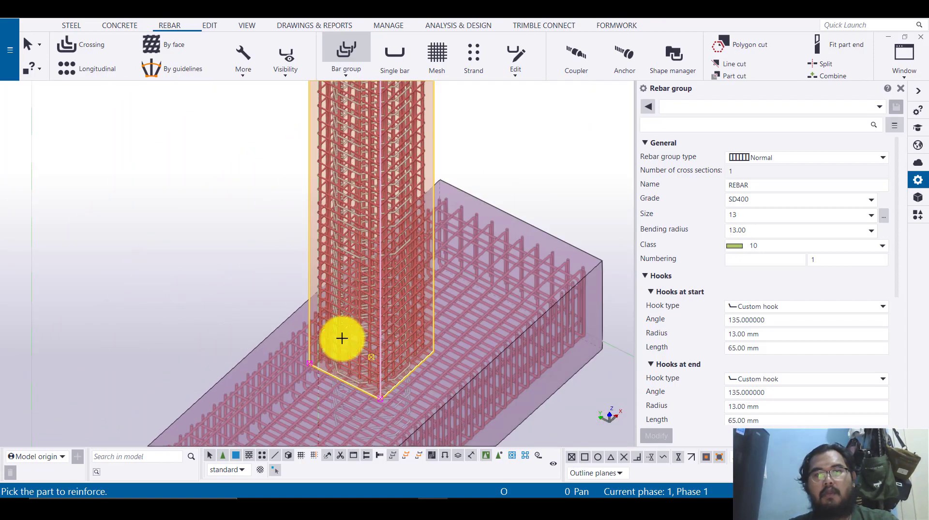
Inspect the overlapping hooks at the column top, end the bar group command and select the octagonal tie group.
middle_drag(350, 233, 352, 468)
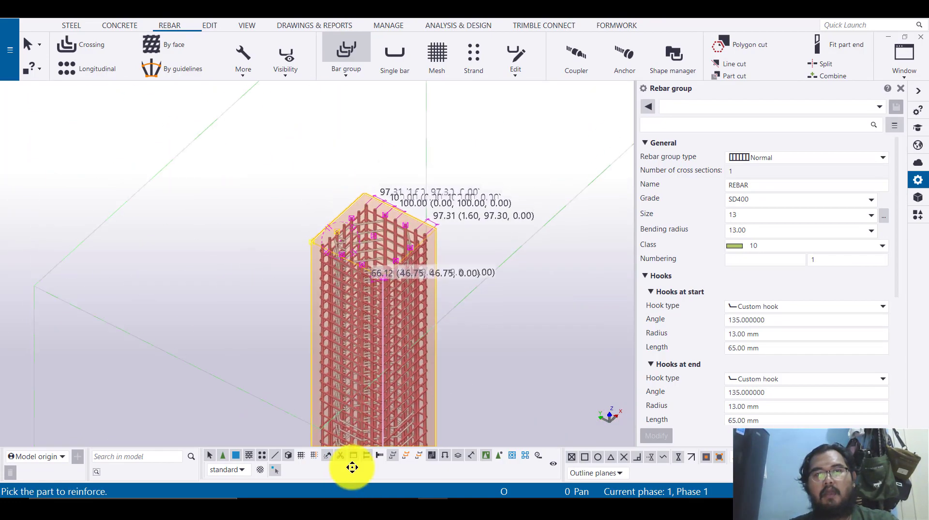
scroll(350, 261, up, 6)
middle_drag(296, 150, 207, 103)
scroll(207, 103, up, 3)
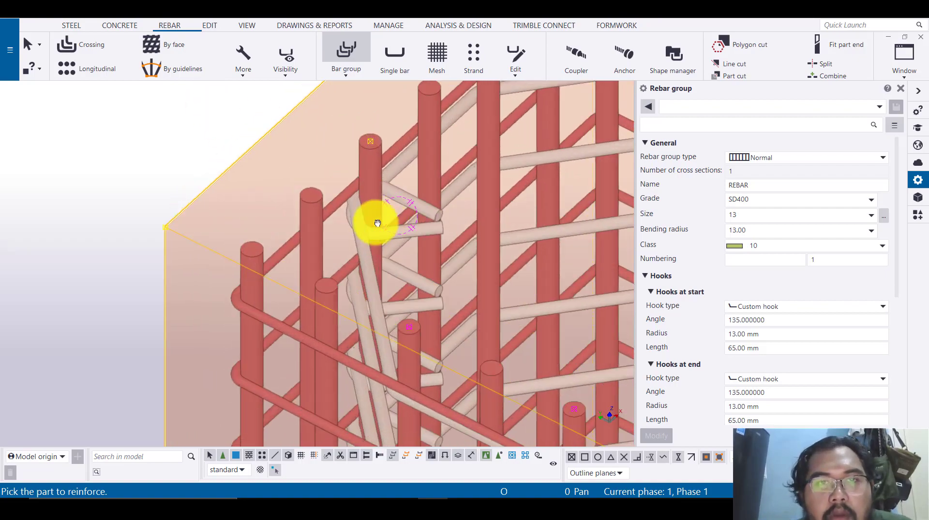
ctrl+middle_drag(376, 222, 366, 206)
right_click(341, 216)
click(338, 221)
click(366, 206)
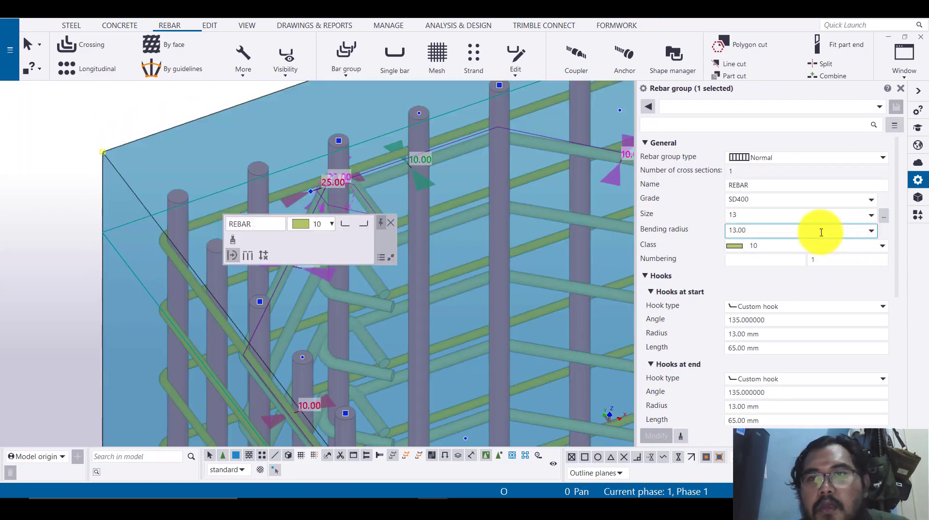
Check the tie bar specification of the 700 mm column section in AutoCAD and return to the Tekla model.
mouse_move(477, 498)
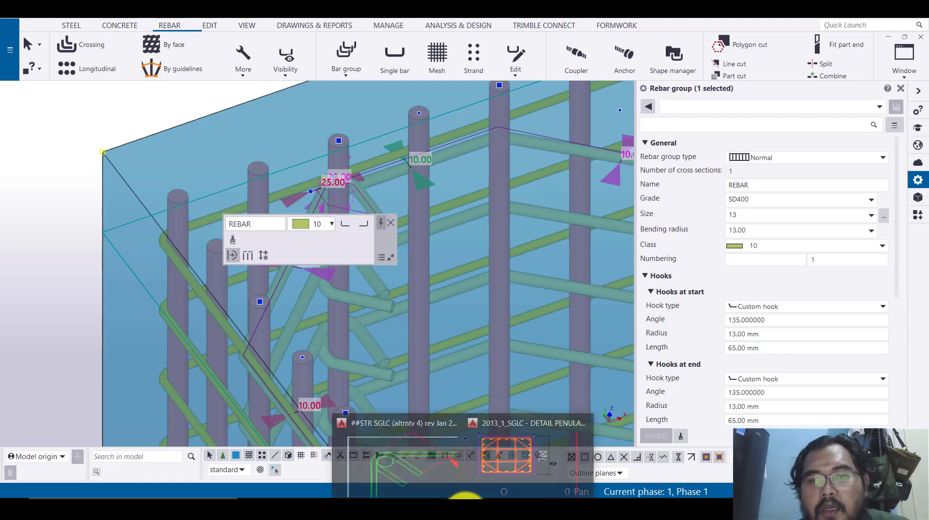
click(498, 462)
scroll(683, 238, down, 3)
scroll(675, 284, up, 3)
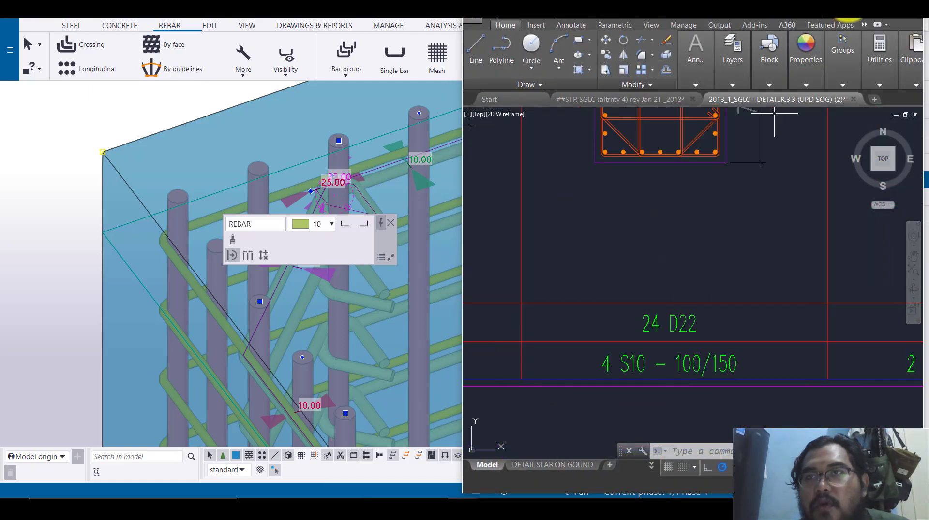
click(864, 13)
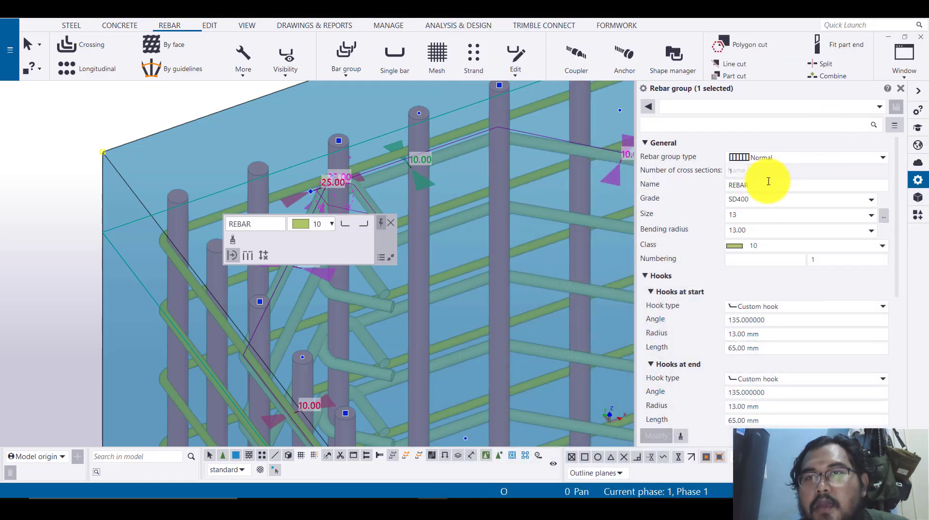
Rename the octagonal tie group S10 and apply bar size 10 with a bending radius of 10 mm.
text(S10)
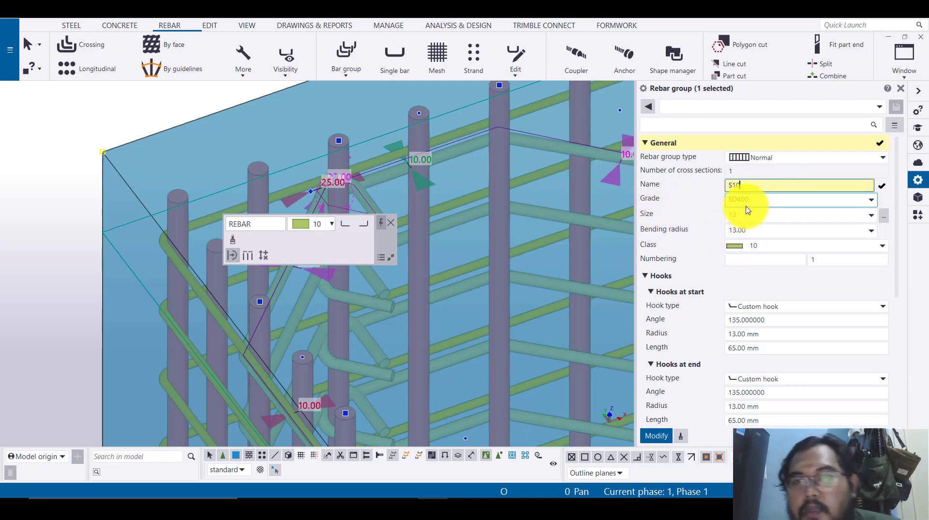
click(747, 218)
click(739, 237)
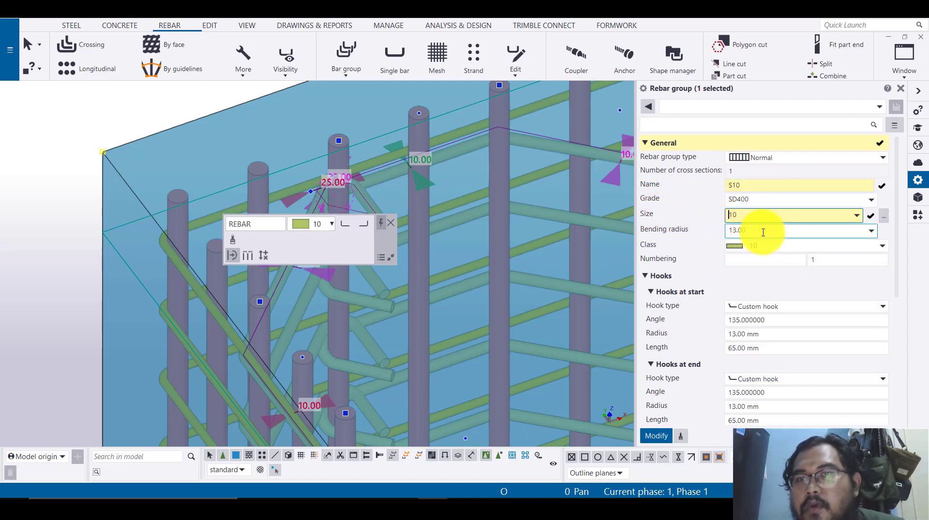
click(760, 230)
text(10)
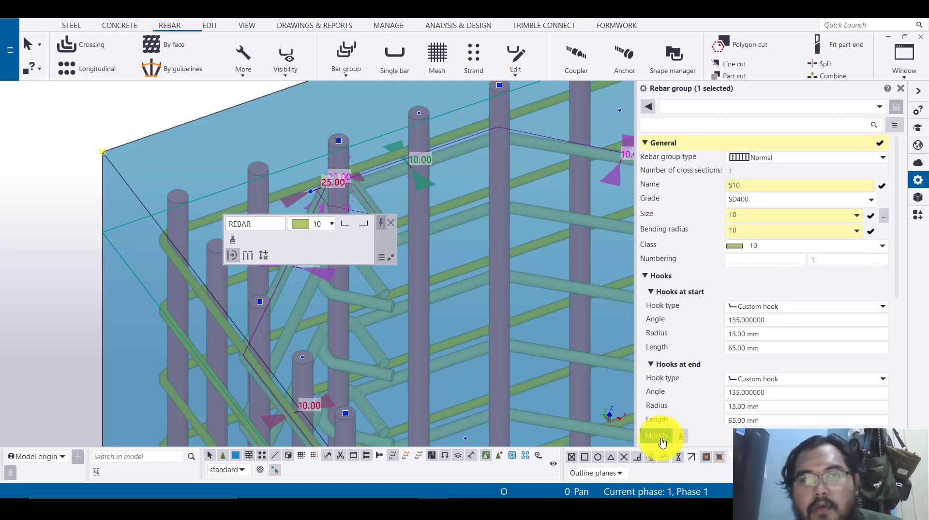
click(661, 441)
scroll(359, 197, up, 4)
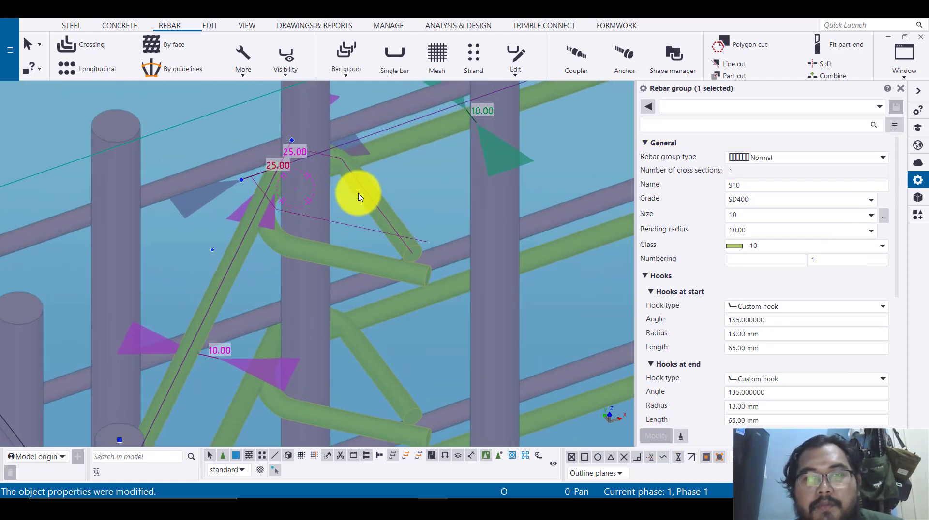
Try bar size 22 on the octagonal tie group.
scroll(358, 194, down, 2)
ctrl+middle_drag(358, 197, 364, 244)
click(763, 214)
text(2)
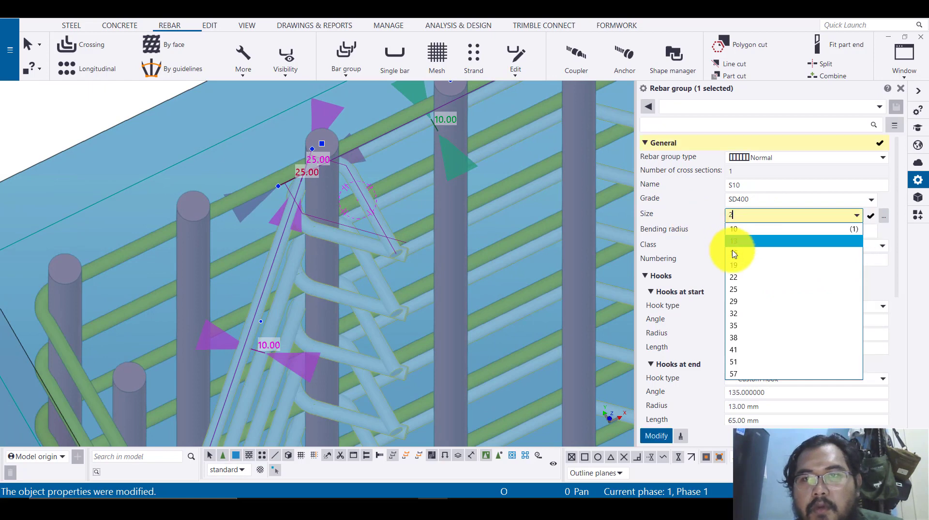
text(2)
click(659, 435)
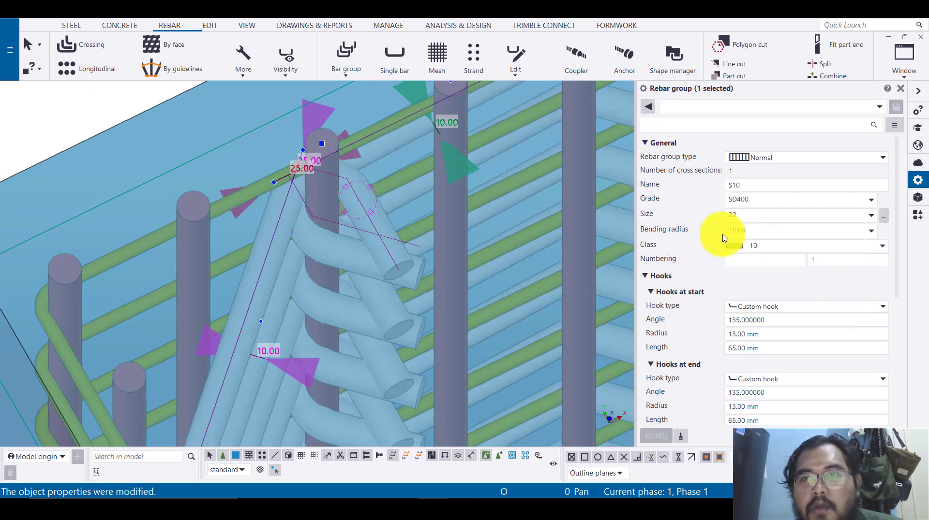
Return the octagonal tie group to bar size 10 and try a bending radius of 22 mm.
click(728, 216)
text(10)
click(751, 234)
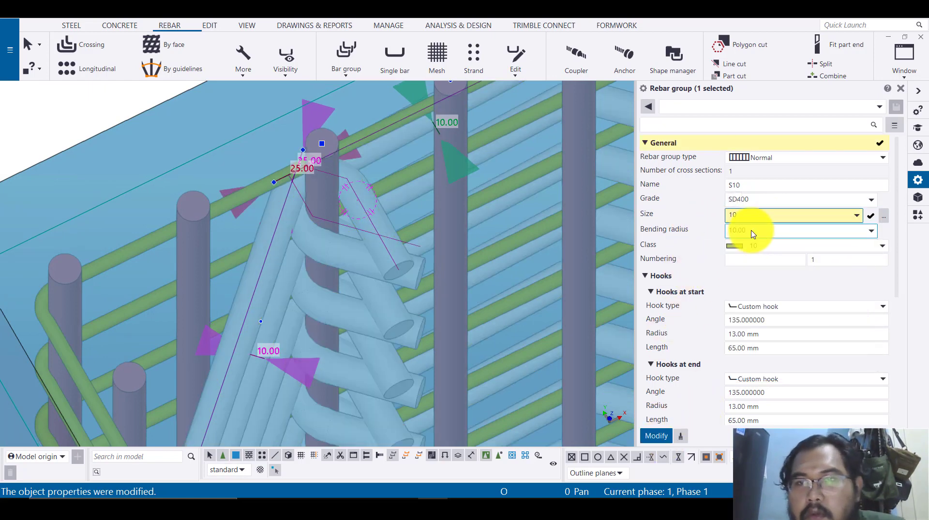
click(658, 437)
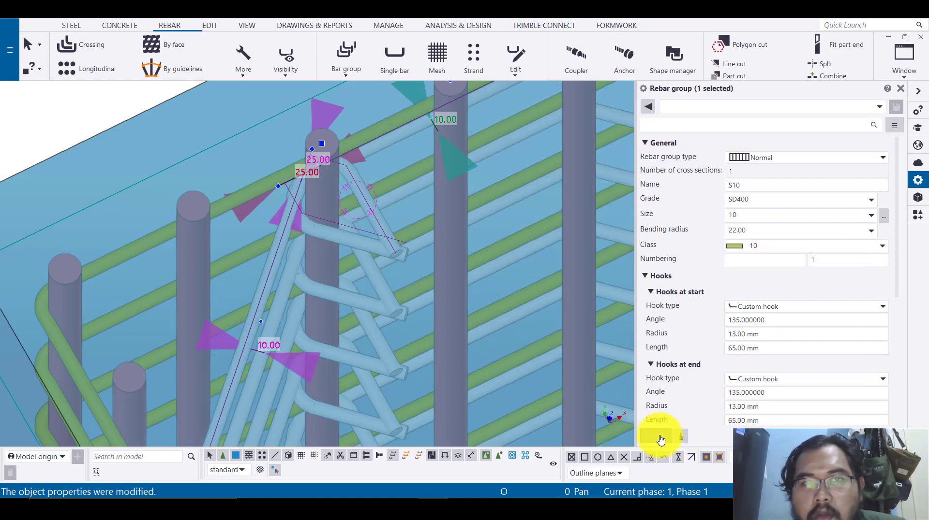
Set the bending radius of the octagonal tie group to 10 mm.
click(760, 231)
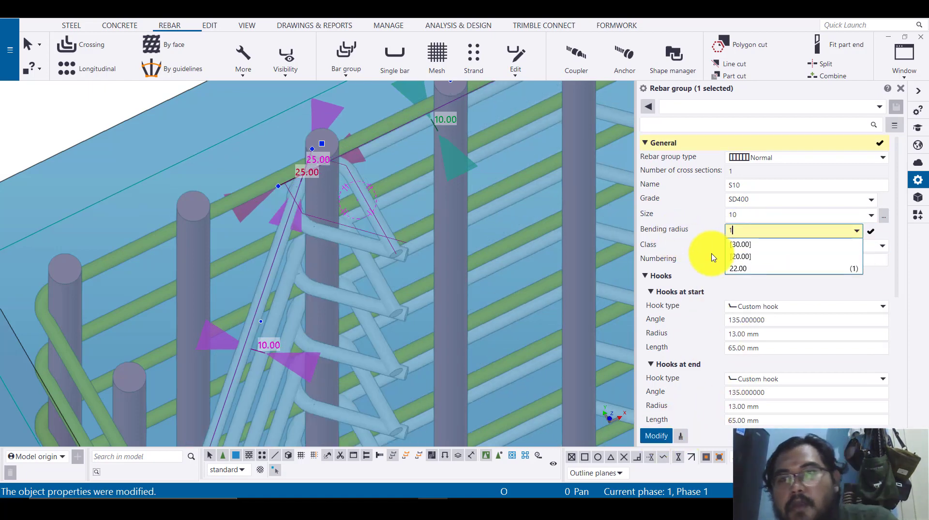
click(660, 436)
scroll(338, 179, down, 3)
ctrl+middle_drag(341, 183, 761, 312)
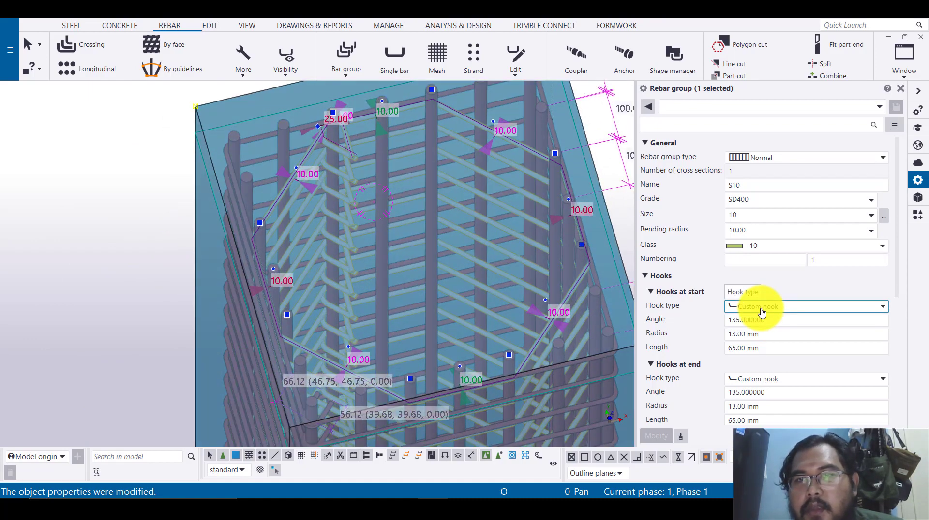
Change both the start and end hooks of the octagonal tie group to Standard 90-degrees.
click(761, 312)
click(775, 336)
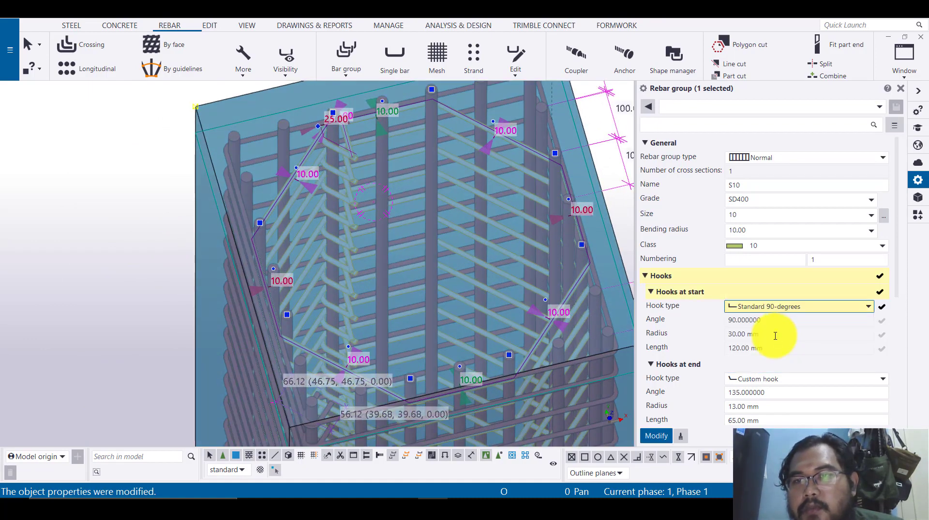
click(768, 388)
click(774, 407)
click(646, 440)
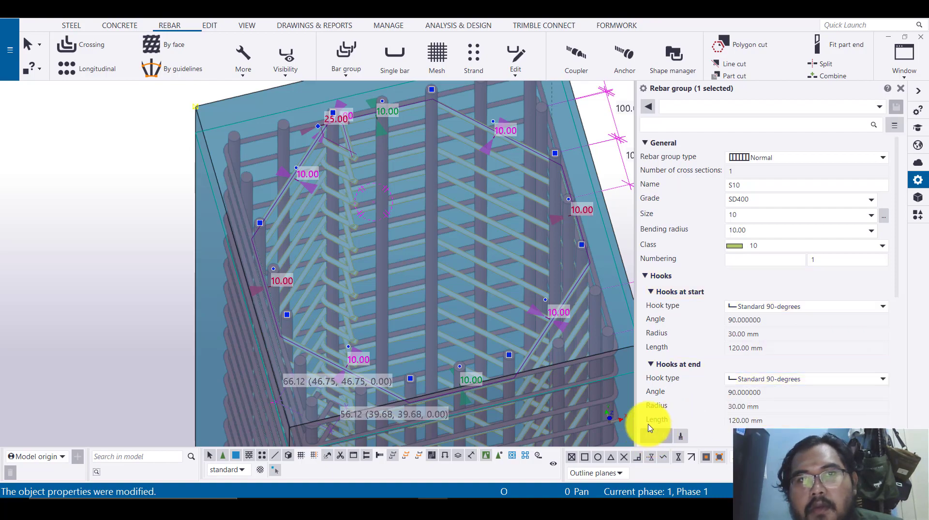
Inspect the tie hooks at the column top and compare them with the 700 mm column section in AutoCAD.
scroll(315, 151, up, 5)
ctrl+middle_drag(255, 99, 500, 493)
mouse_move(489, 499)
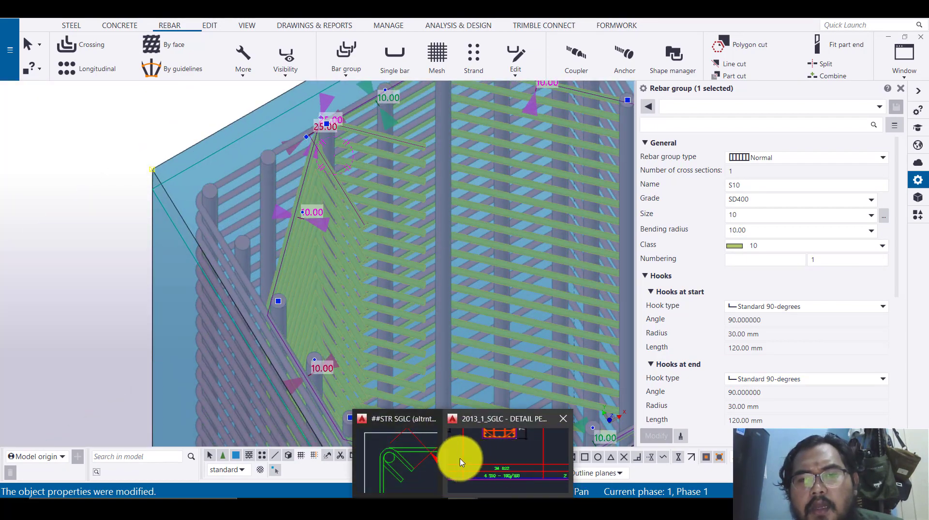
click(482, 435)
middle_drag(686, 161, 704, 270)
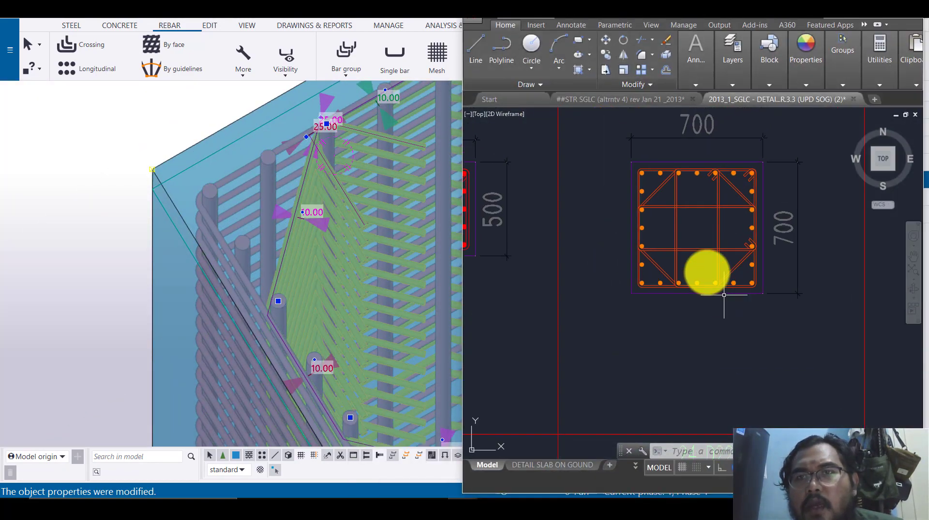
Switch the start and end hooks of the octagonal tie group to custom hooks with a 135-degree angle.
scroll(710, 162, up, 4)
click(851, 11)
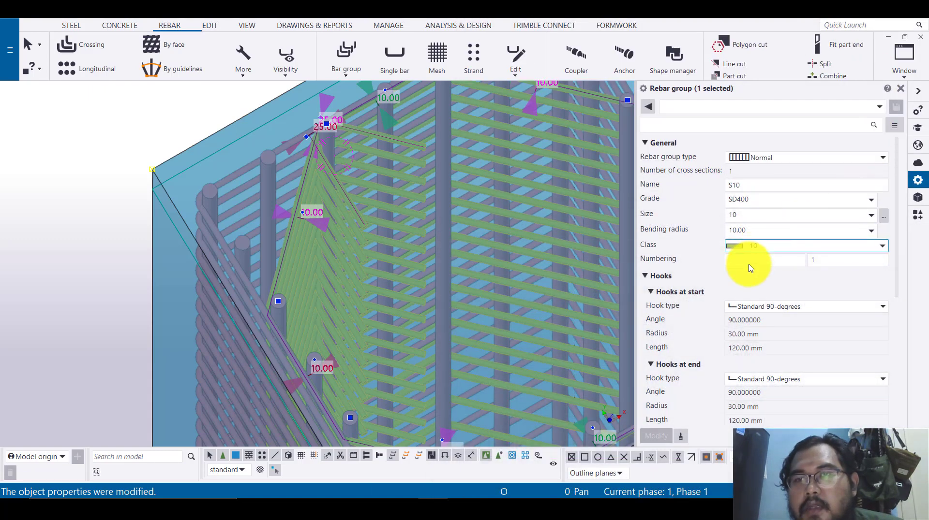
click(764, 310)
click(774, 342)
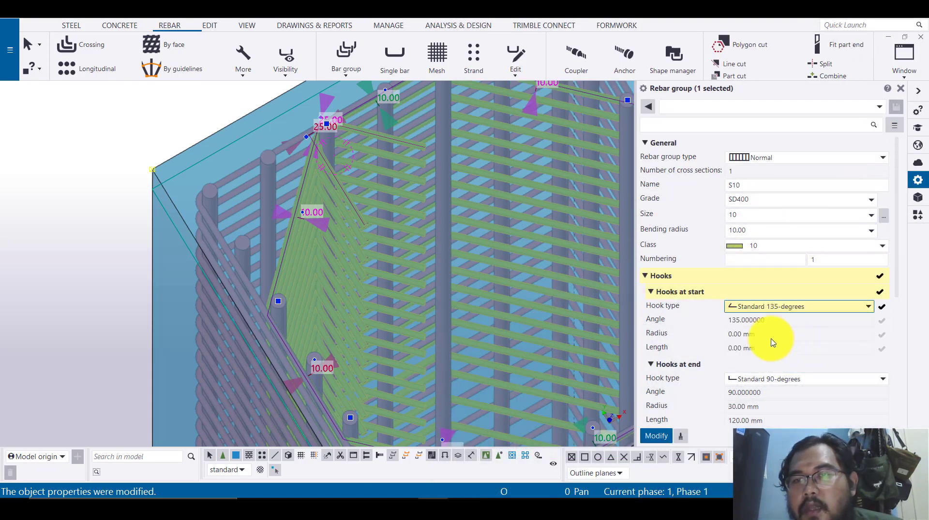
click(755, 307)
click(767, 365)
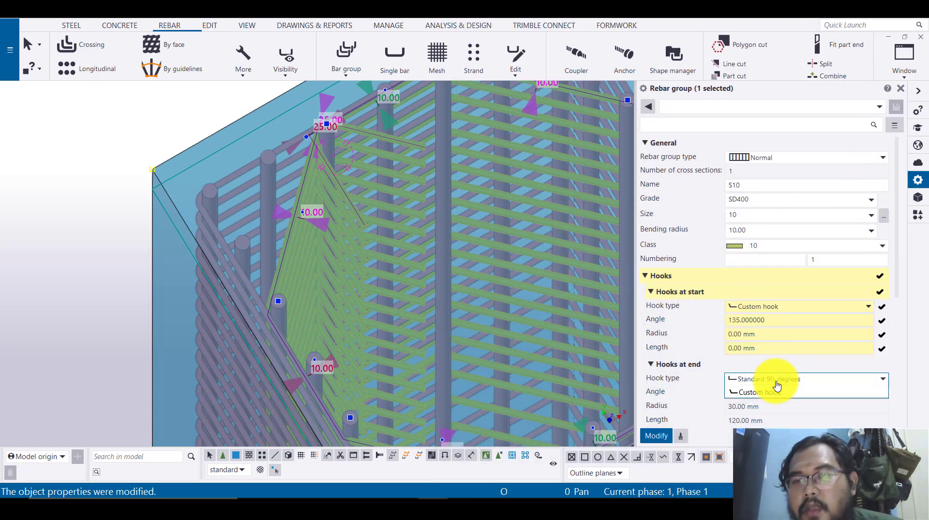
click(777, 379)
click(799, 415)
click(771, 382)
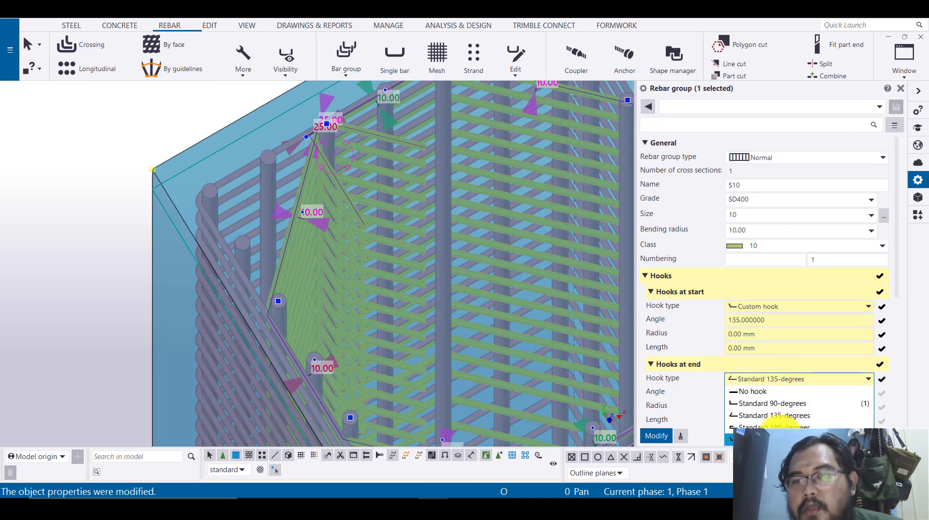
click(774, 438)
Set the radius to 10 mm and the length to 50 mm for both custom hooks of the octagonal tie group.
click(668, 335)
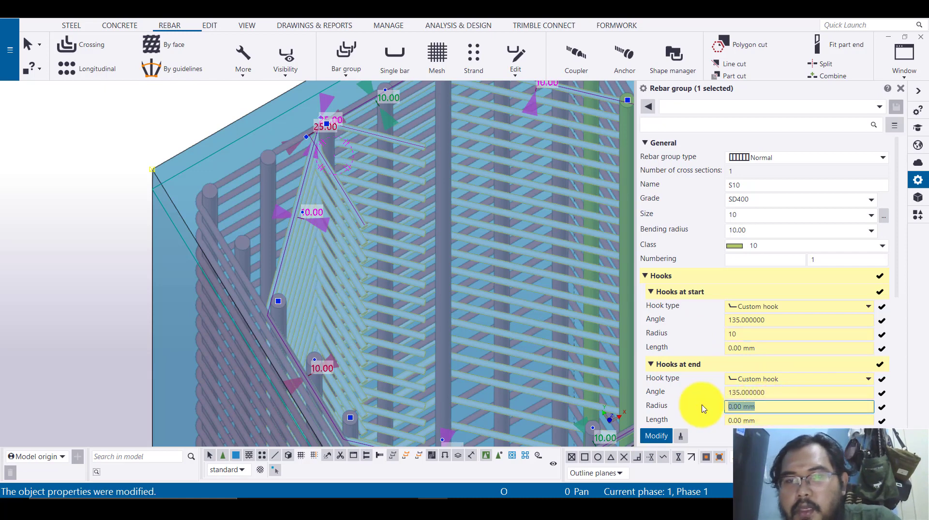
click(761, 349)
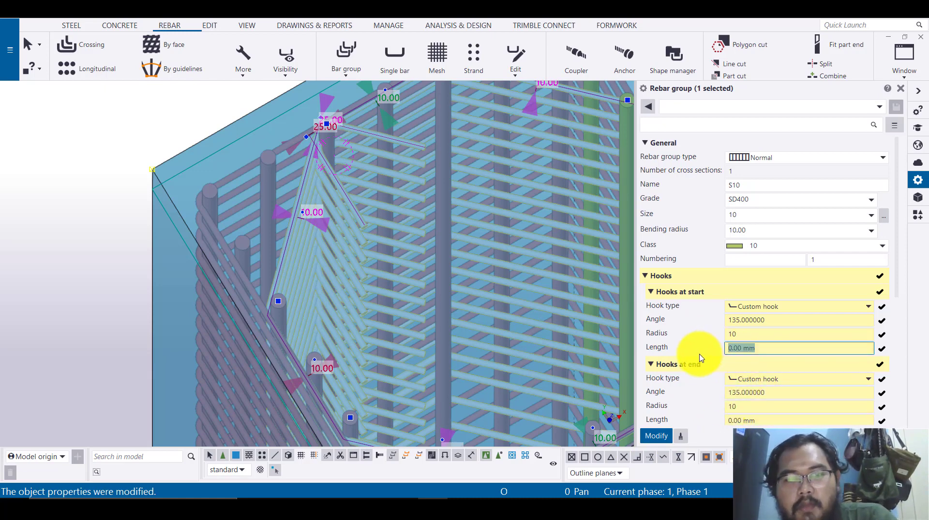
click(763, 419)
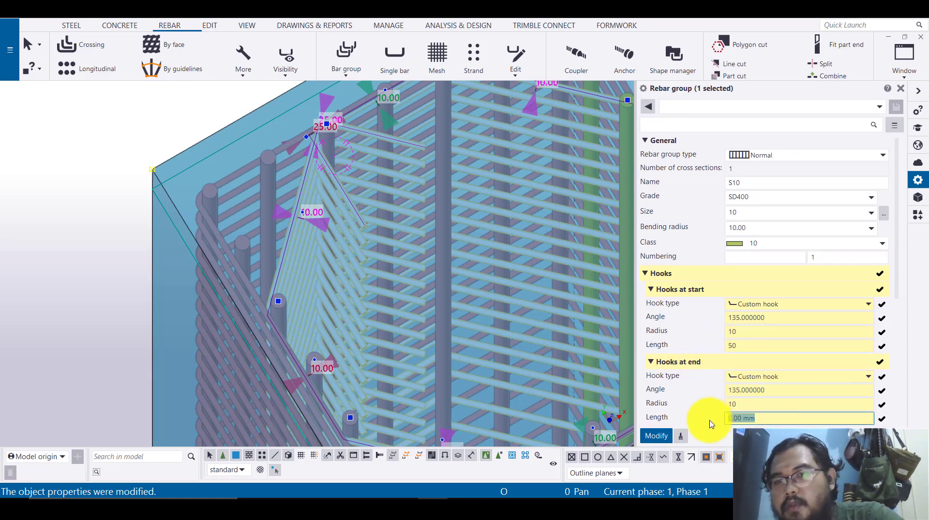
click(655, 437)
Try an angle of 100 degrees for the start and end hooks of the octagonal tie group.
scroll(332, 186, up, 6)
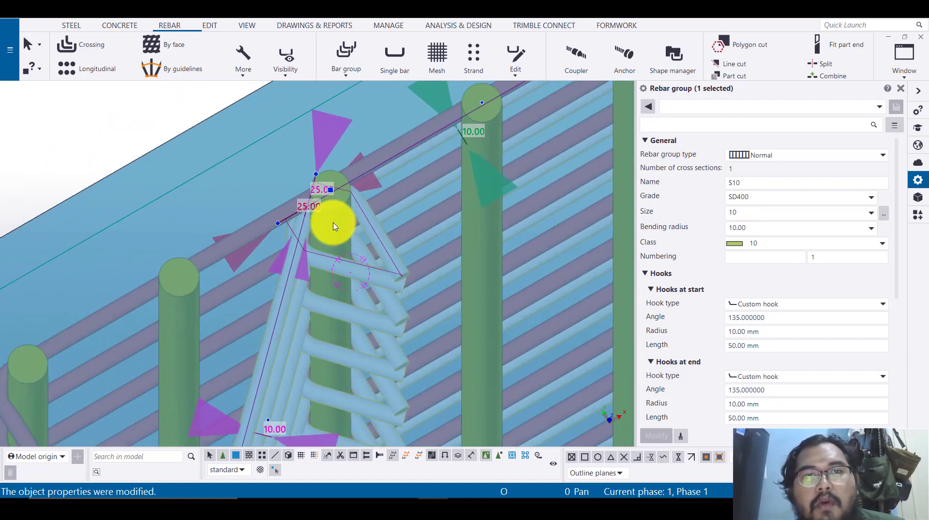
ctrl+middle_drag(333, 226, 358, 271)
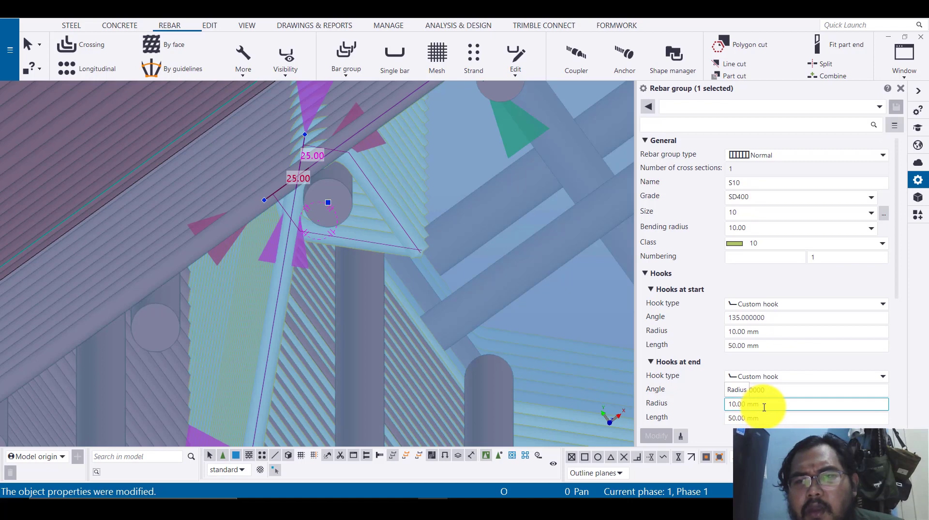
drag(767, 317, 699, 324)
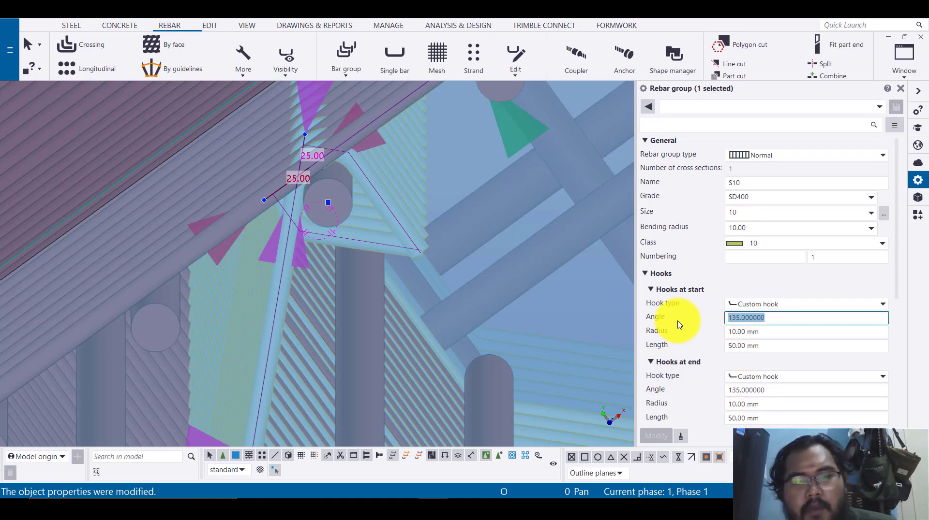
text(100)
click(729, 391)
text(1)
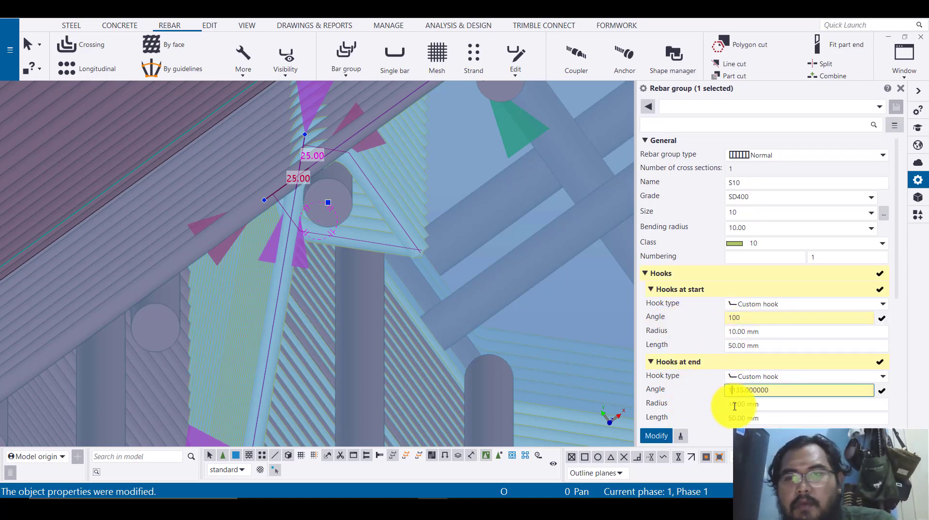
text(00)
click(656, 441)
Compare the octagonal tie's hooks around the vertical bar with the hook detail in the AutoCAD column section.
ctrl+middle_drag(342, 241, 266, 152)
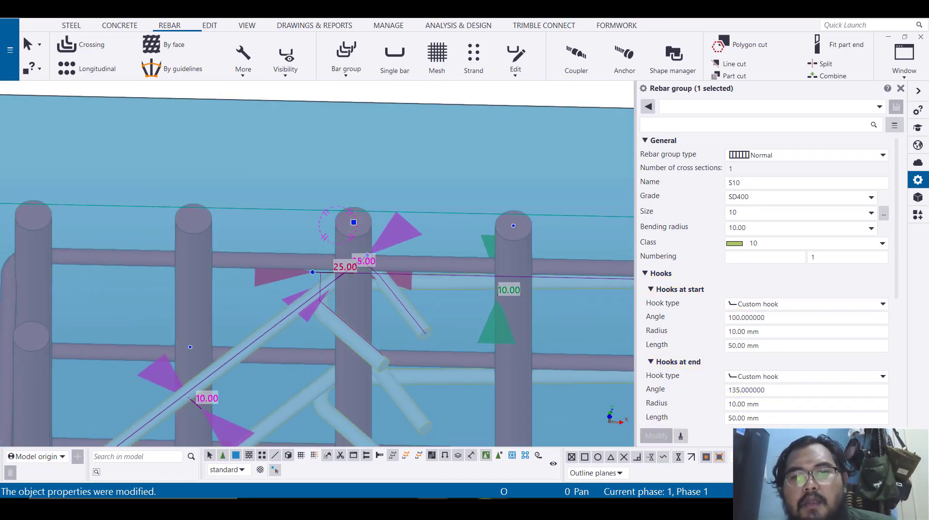
mouse_move(460, 511)
click(496, 473)
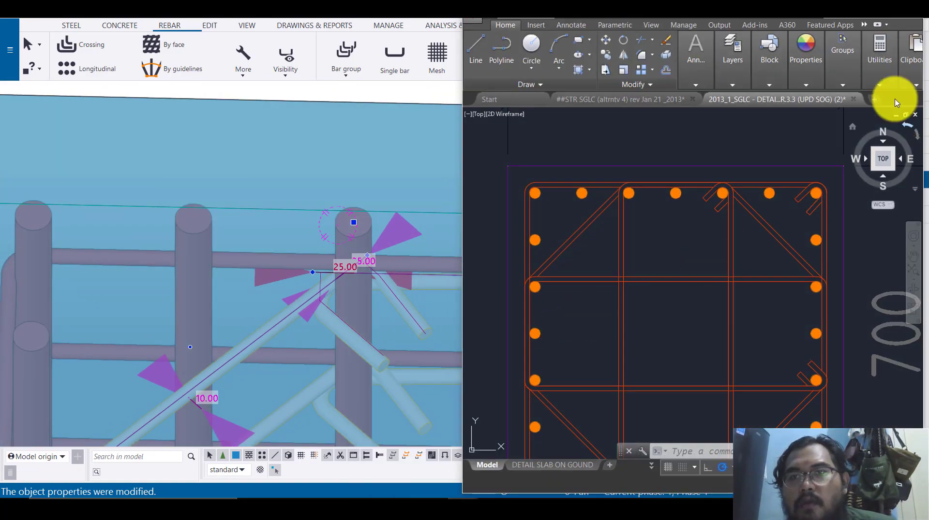
click(844, 70)
click(854, 10)
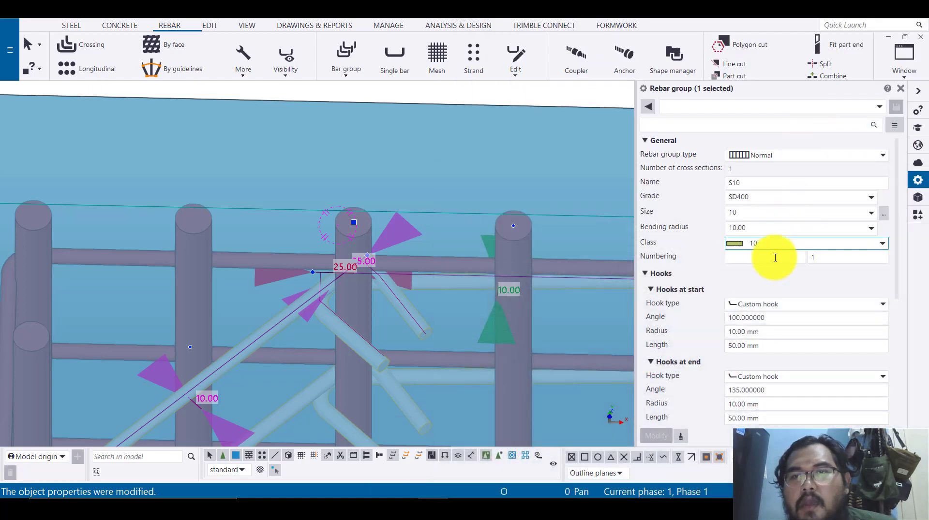
Try an angle of 90 degrees for both custom hooks of the octagonal tie group.
drag(766, 318, 676, 322)
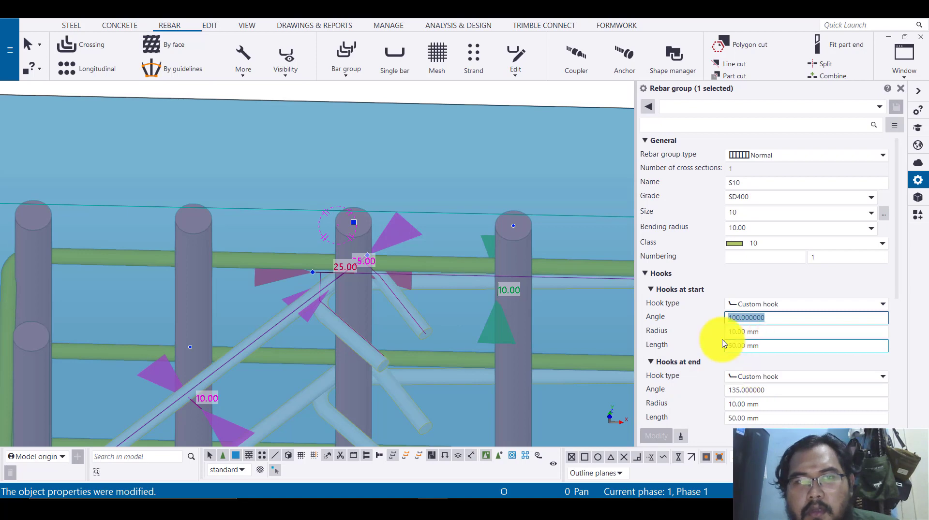
ctrl+middle_drag(392, 296, 829, 328)
drag(783, 318, 702, 330)
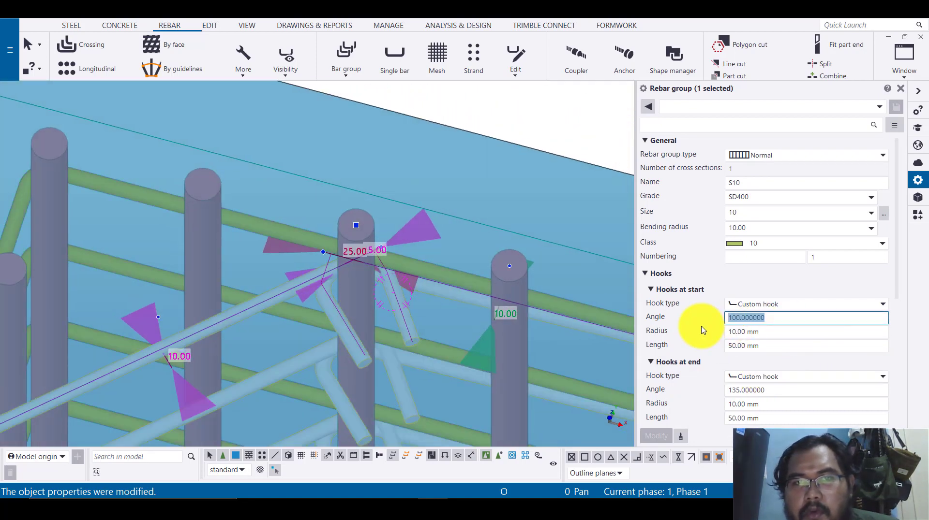
text(90)
click(779, 390)
text(90)
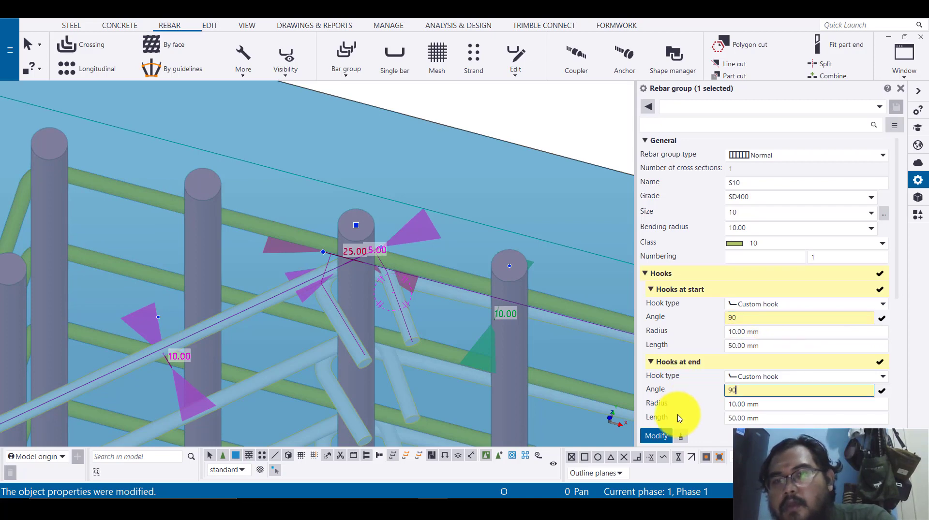
click(659, 436)
Try an angle of 95 degrees for both custom hooks of the octagonal tie group.
drag(774, 319, 698, 323)
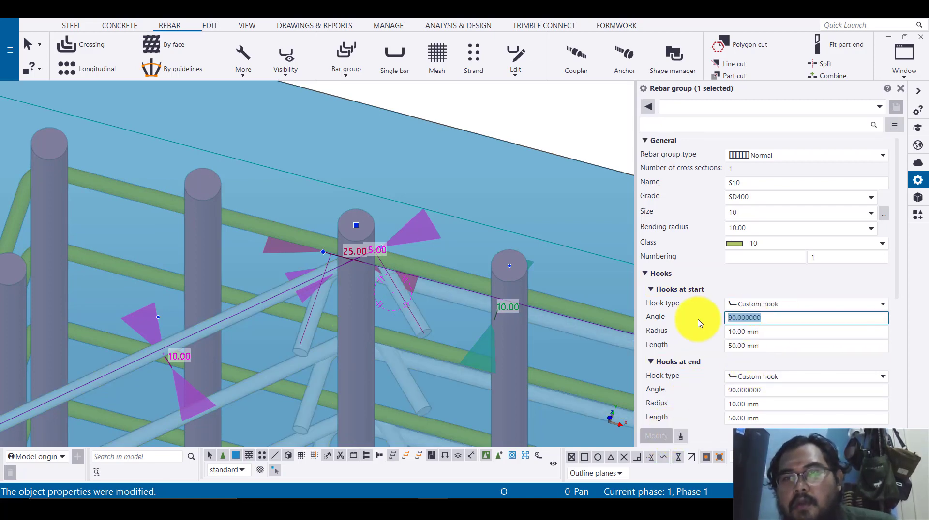
text(95)
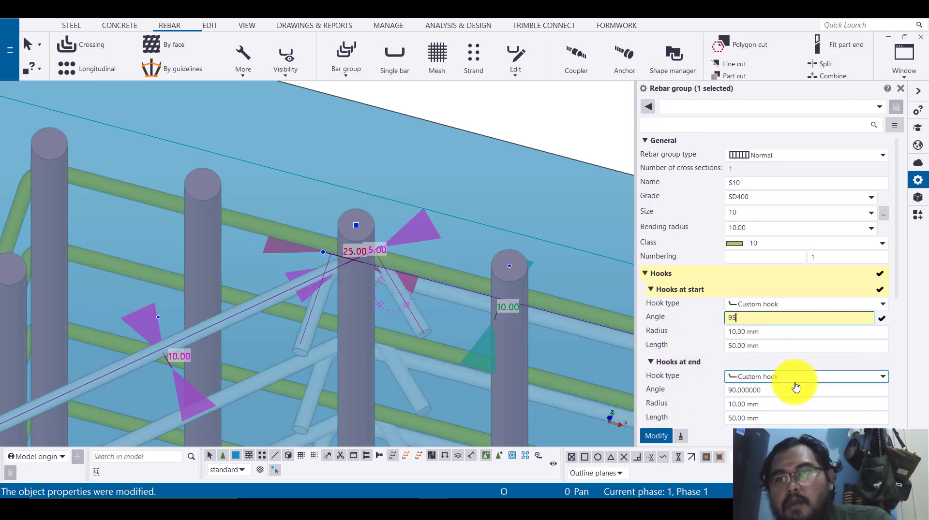
drag(793, 390, 698, 392)
text(95)
click(659, 437)
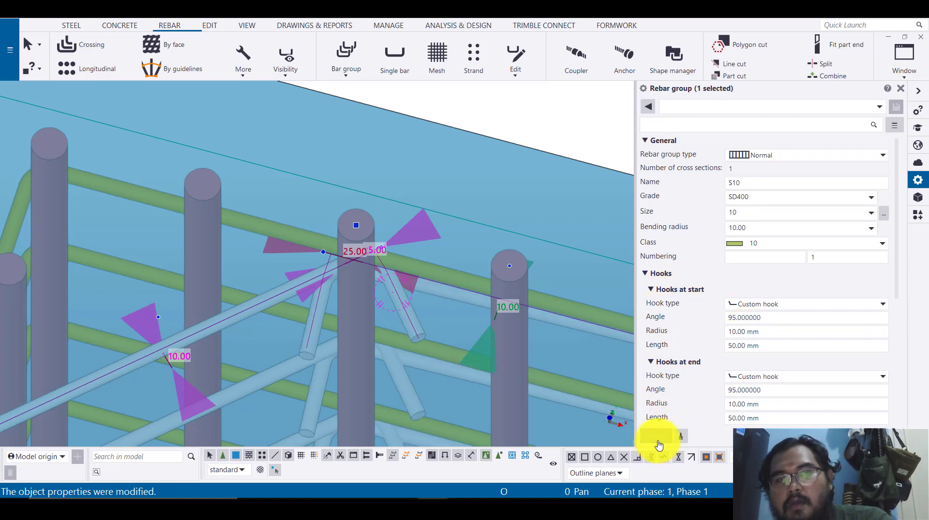
Apply an angle of 100 degrees to both custom hooks of the octagonal tie group.
drag(870, 317, 654, 322)
text(100)
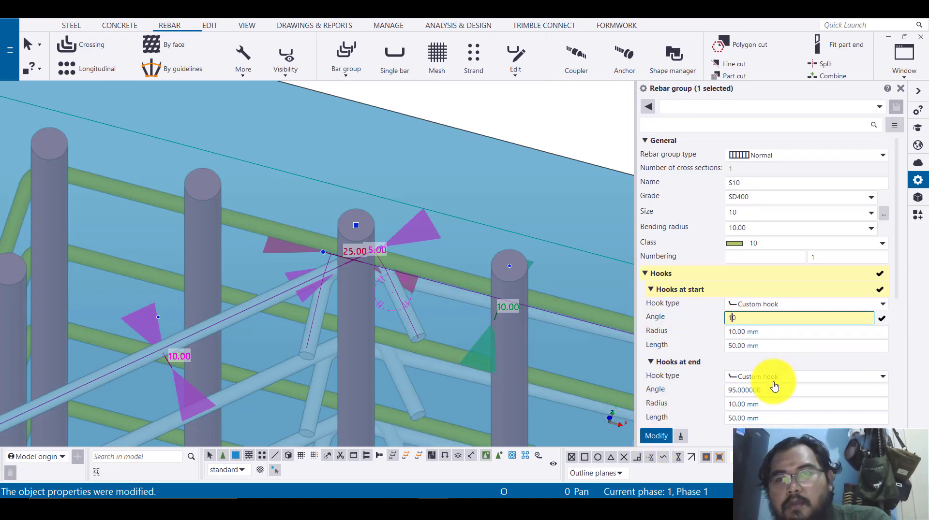
drag(771, 389, 677, 383)
text(100)
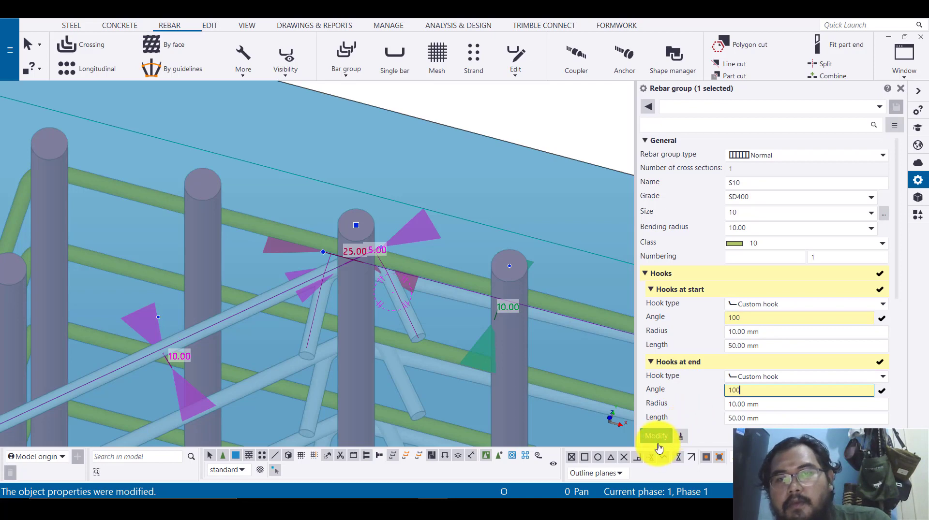
click(658, 436)
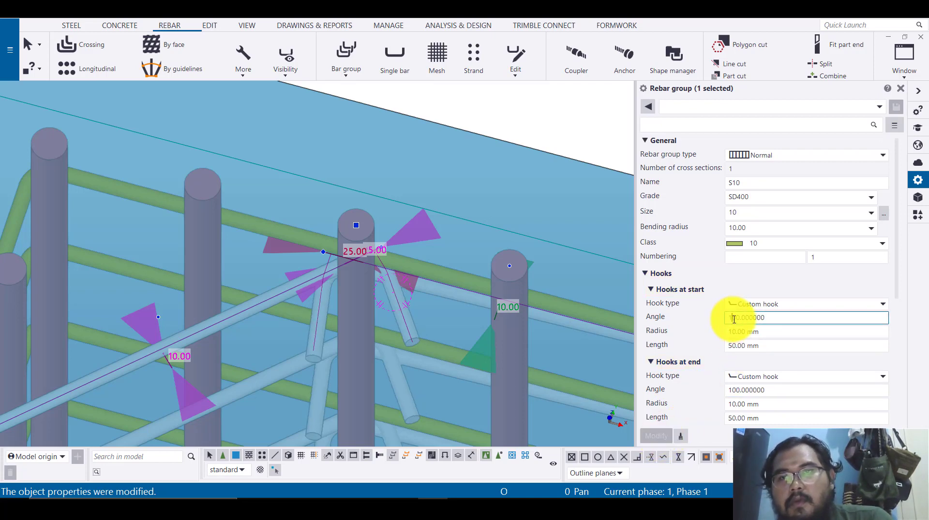
Set the angle of both custom hooks of the octagonal tie group to 110 degrees.
key(BackSpace)
text(1)
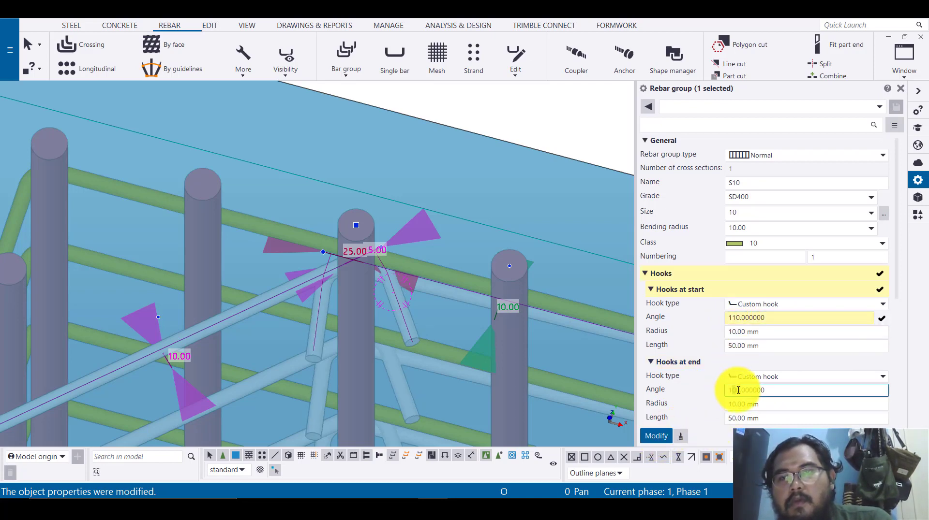
key(BackSpace)
text(1)
click(657, 437)
Check the octagonal tie's hooks at the column top against the hook detail in the AutoCAD column section.
ctrl+middle_drag(484, 338, 376, 297)
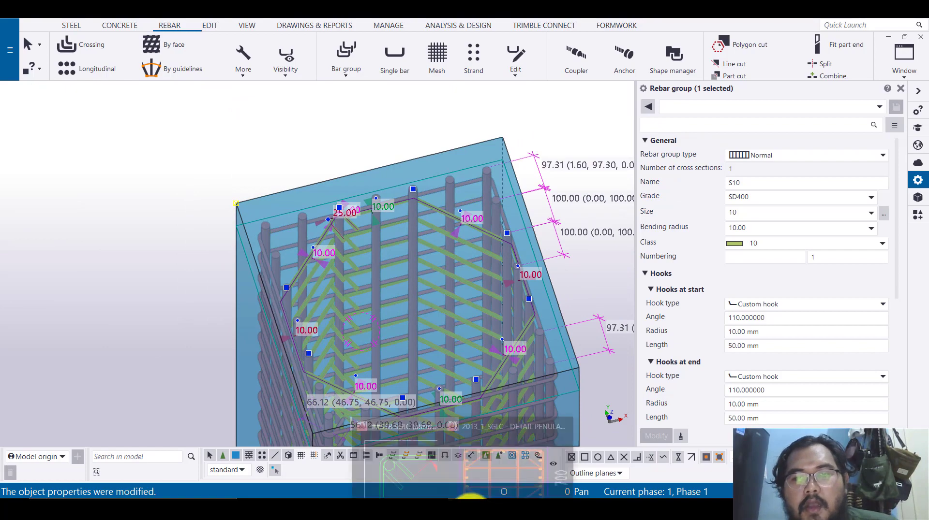
click(511, 459)
scroll(653, 242, down, 2)
scroll(669, 187, up, 5)
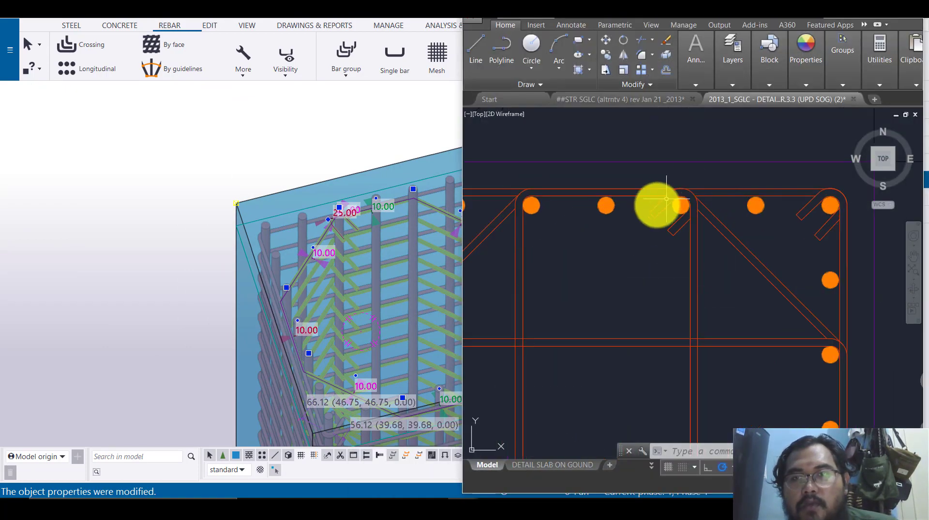
click(853, 17)
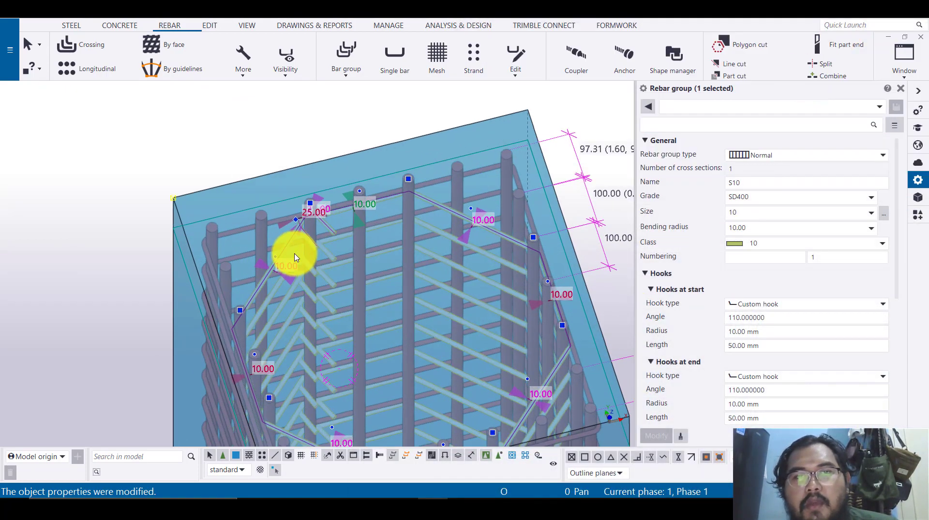
scroll(332, 197, up, 10)
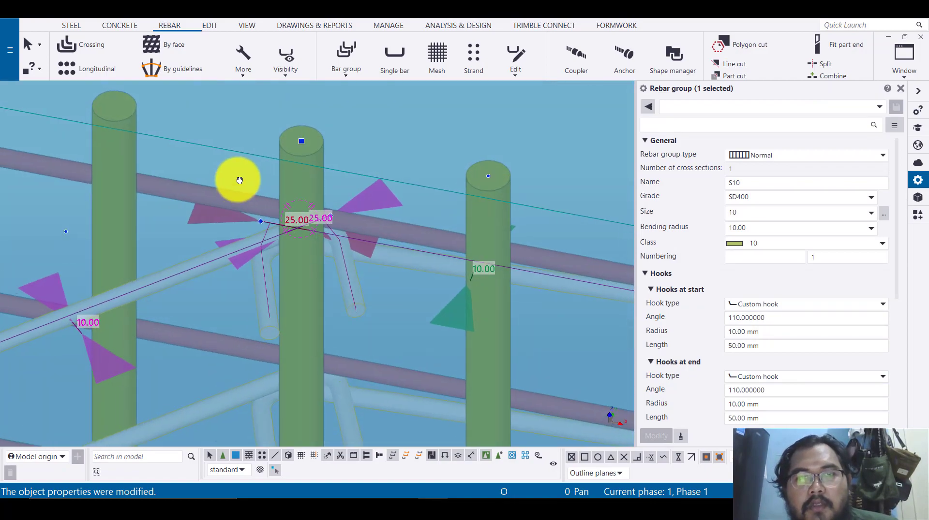
ctrl+middle_drag(240, 180, 332, 282)
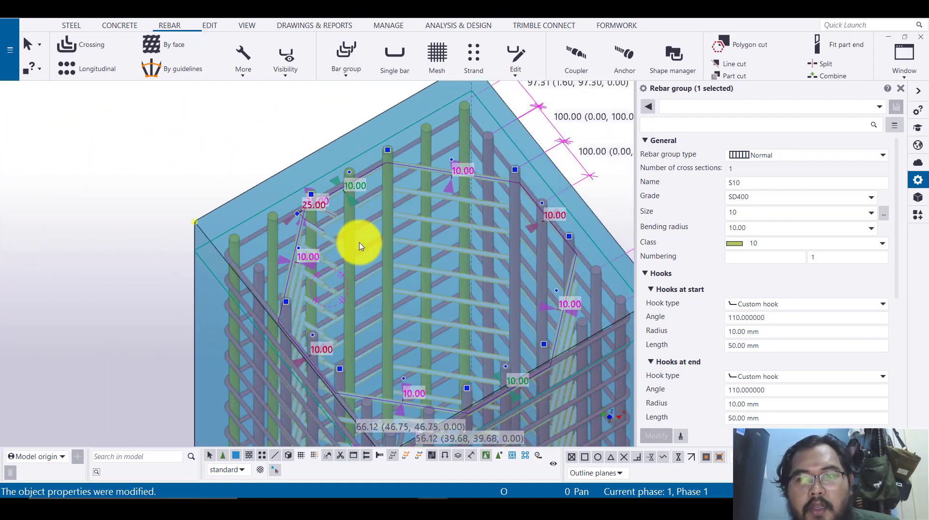
mouse_move(360, 246)
ctrl+middle_down()
mouse_move(373, 222)
mouse_move(290, 253)
mouse_move(353, 251)
ctrl+middle_up()
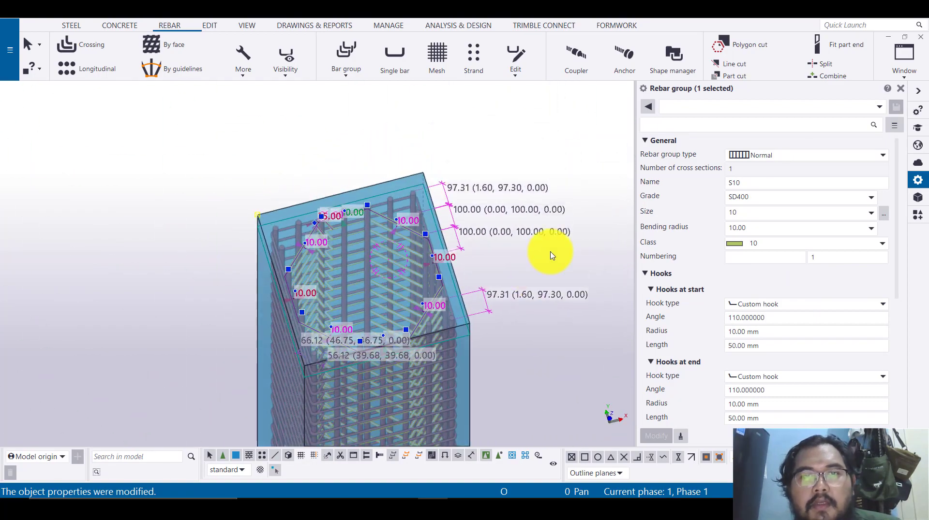
Deselect the tie group and inspect the reinforcement from the column top down to its base in the footing.
click(552, 256)
mouse_move(463, 498)
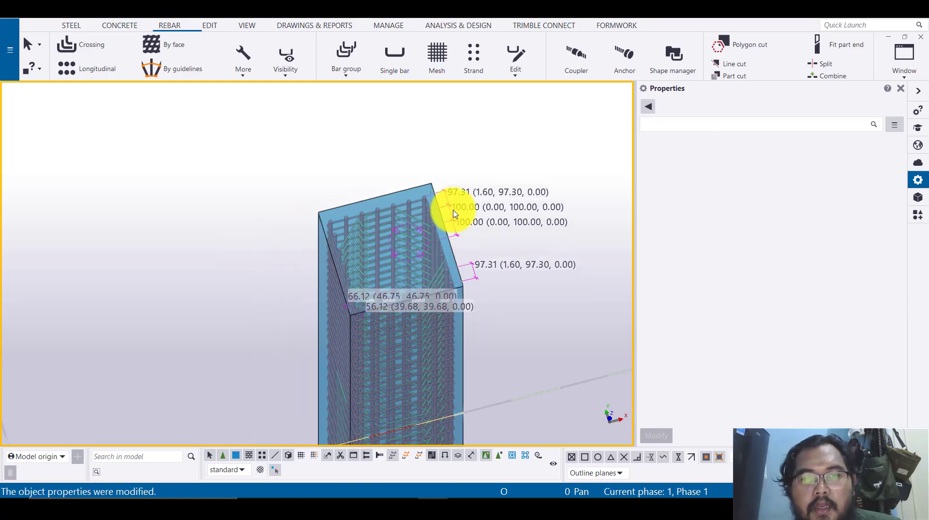
scroll(431, 431, down, 5)
scroll(435, 197, up, 2)
scroll(406, 286, down, 2)
scroll(352, 285, up, 4)
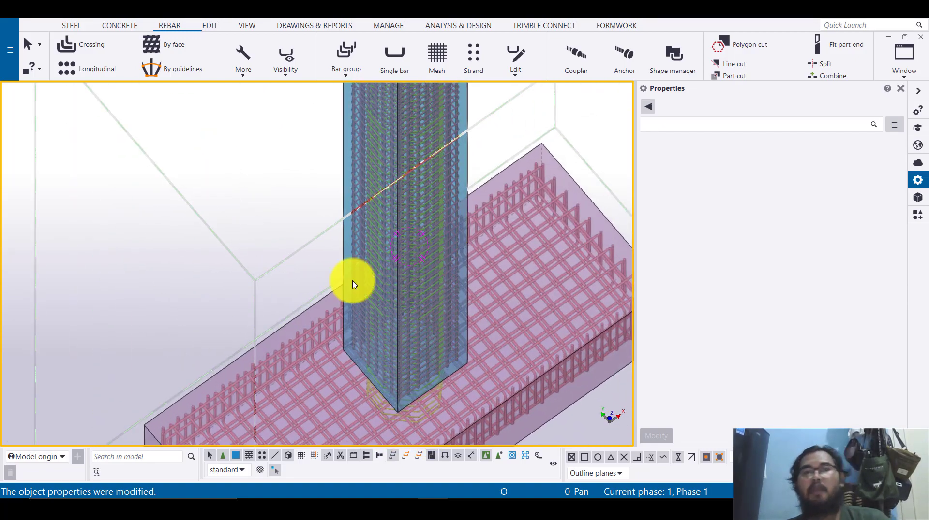
scroll(388, 328, down, 1)
scroll(378, 336, up, 3)
scroll(432, 232, down, 2)
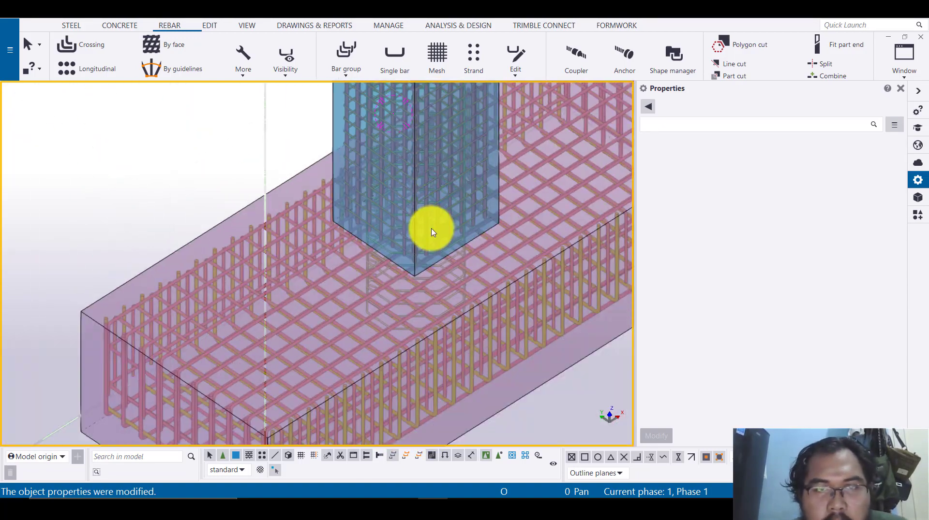
ctrl+middle_drag(431, 232, 342, 296)
scroll(388, 365, down, 2)
scroll(405, 338, down, 2)
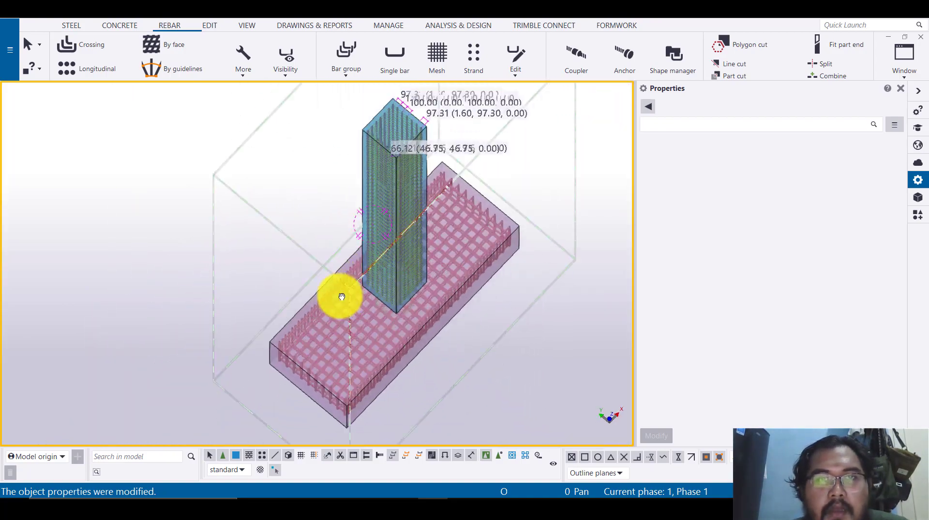
scroll(373, 254, up, 8)
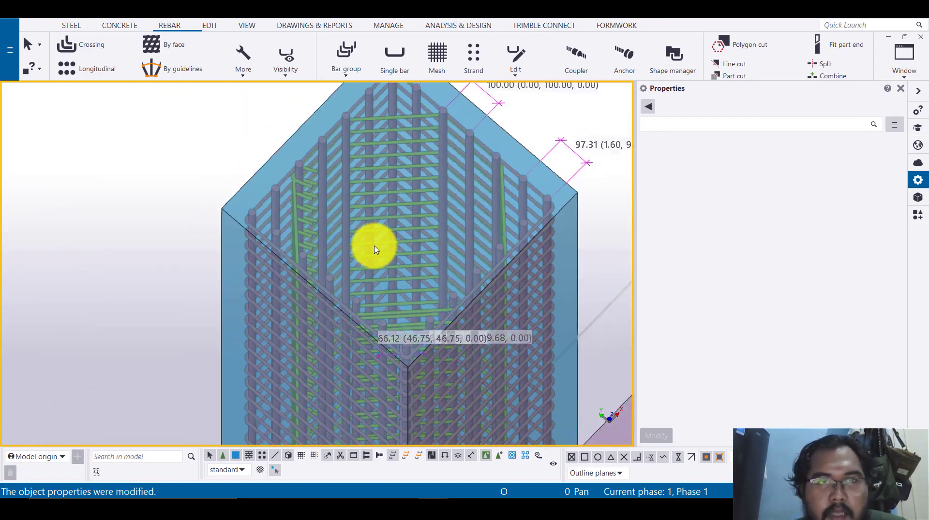
Select the S10 perimeter tie set and inspect its spacing zones and ties at the column top.
scroll(375, 247, down, 2)
ctrl+middle_drag(387, 245, 353, 235)
scroll(239, 121, up, 5)
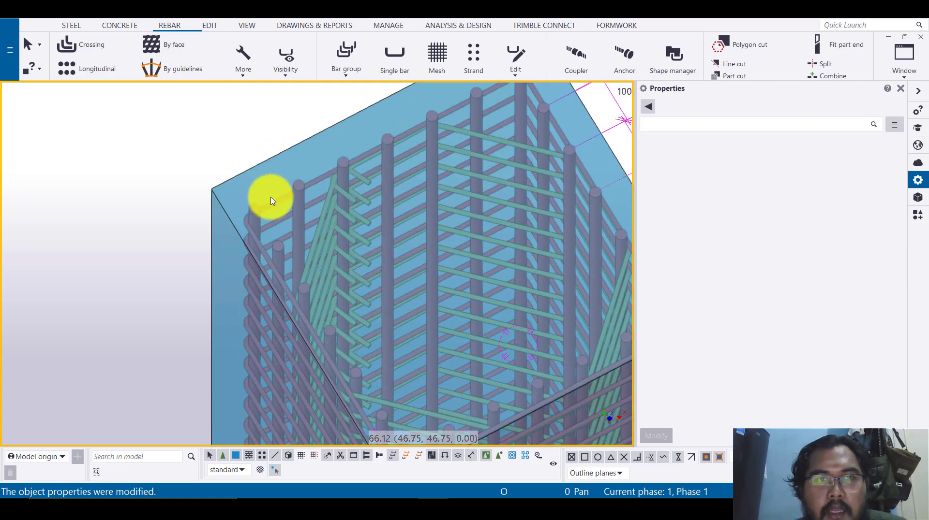
click(275, 209)
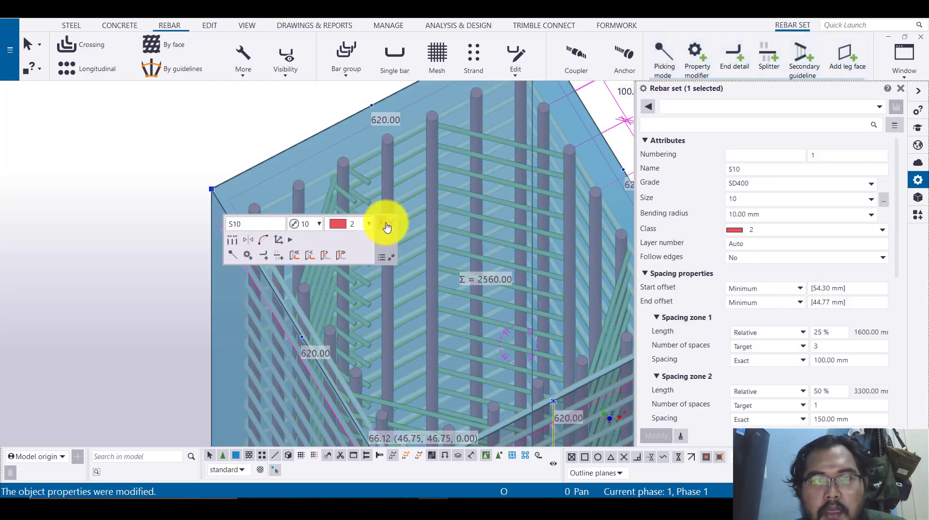
scroll(426, 193, down, 3)
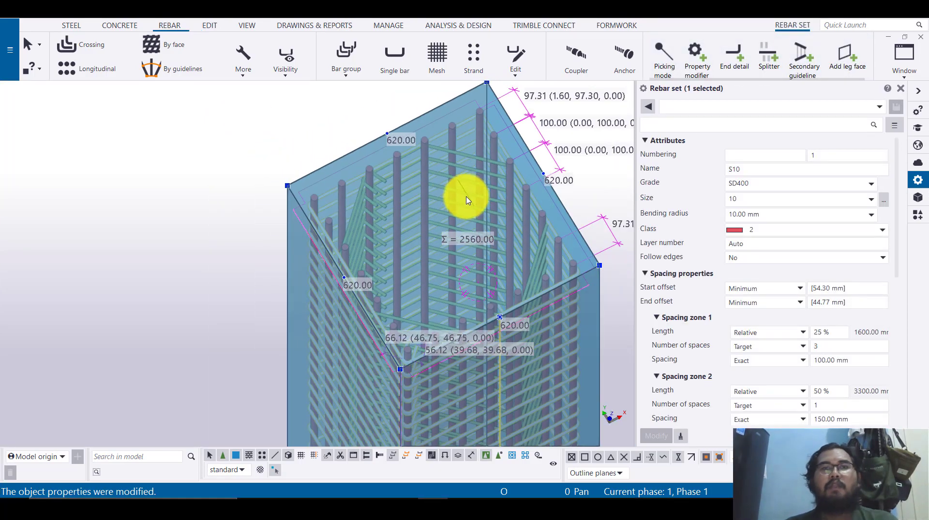
scroll(467, 200, down, 2)
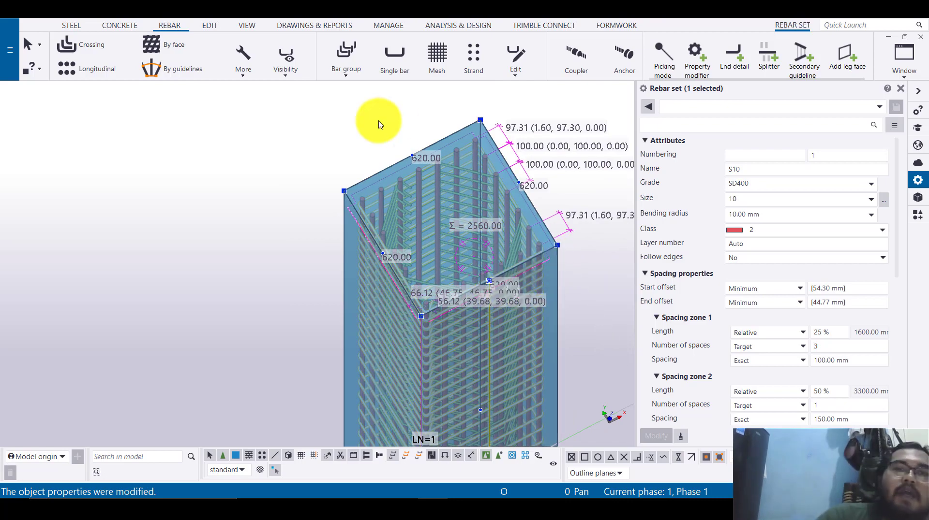
ctrl+middle_drag(271, 444, 409, 314)
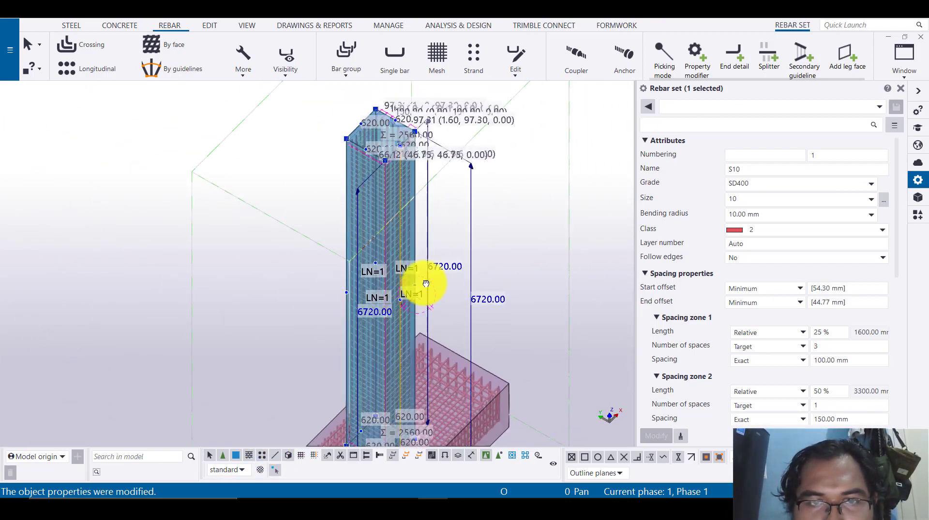
ctrl+middle_drag(425, 284, 354, 168)
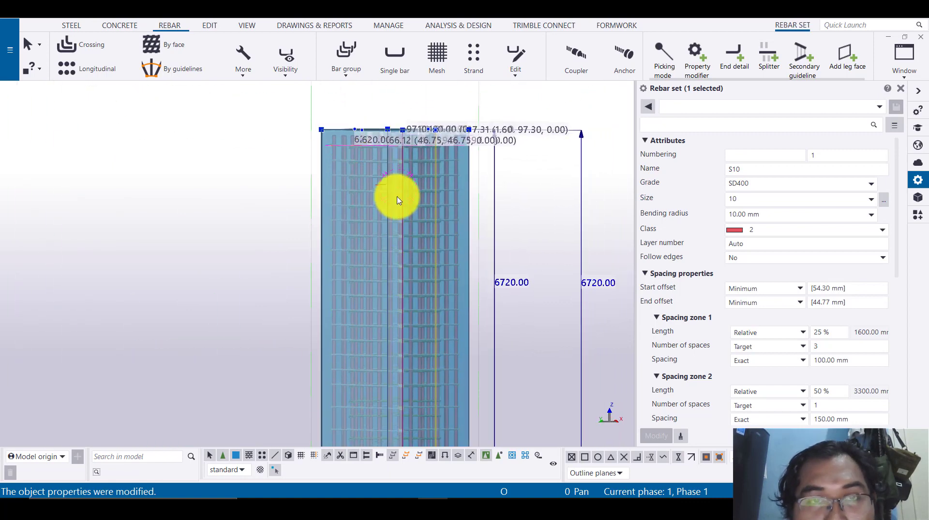
Compare the spacing of the perimeter ties with the octagonal ties down the height of the column.
middle_drag(398, 200, 416, 138)
middle_drag(358, 106, 342, 129)
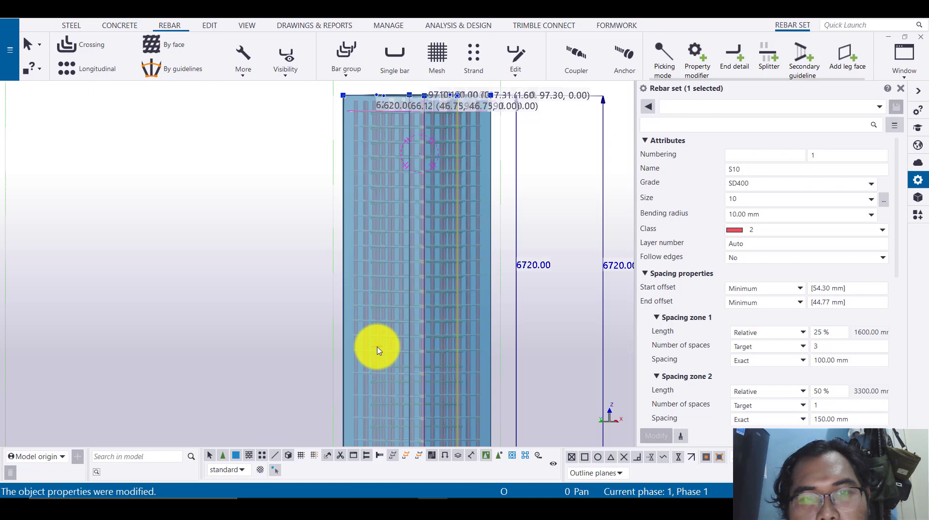
middle_drag(381, 340, 381, 172)
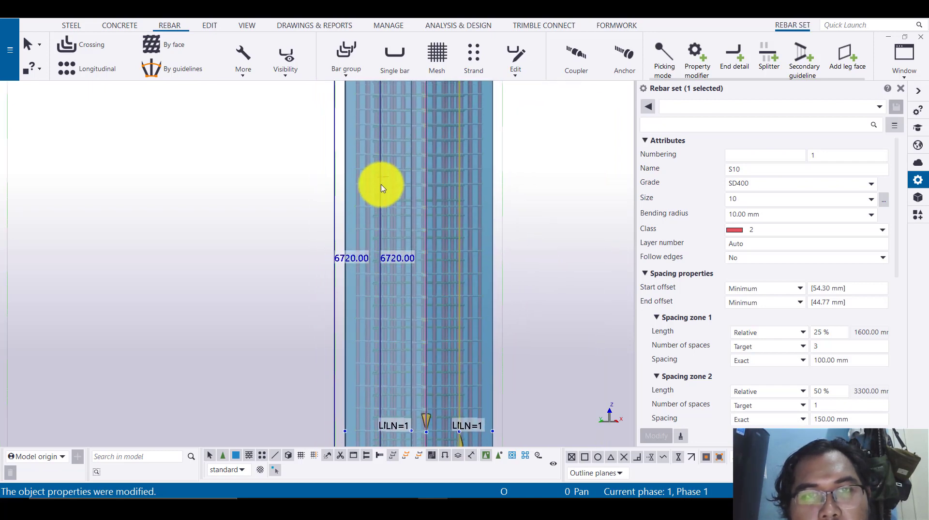
scroll(382, 168, down, 1)
scroll(395, 183, up, 2)
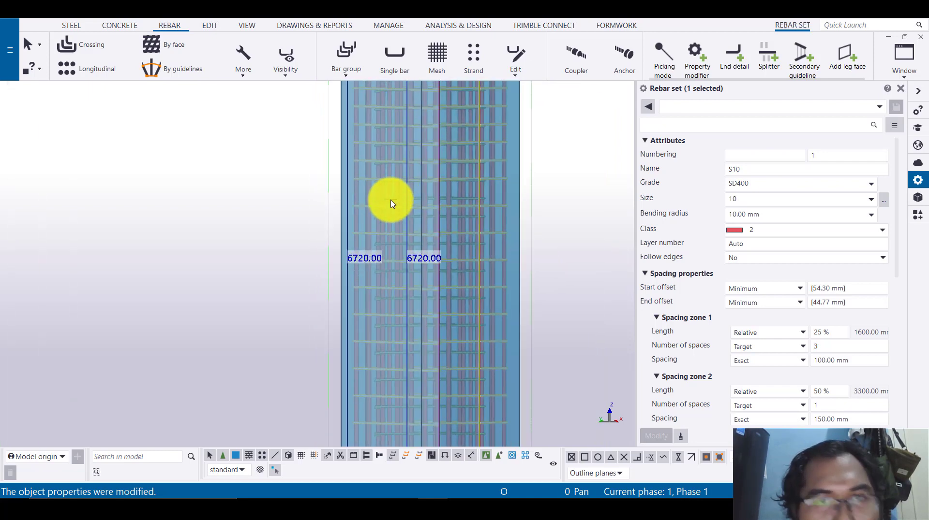
middle_drag(392, 186, 374, 125)
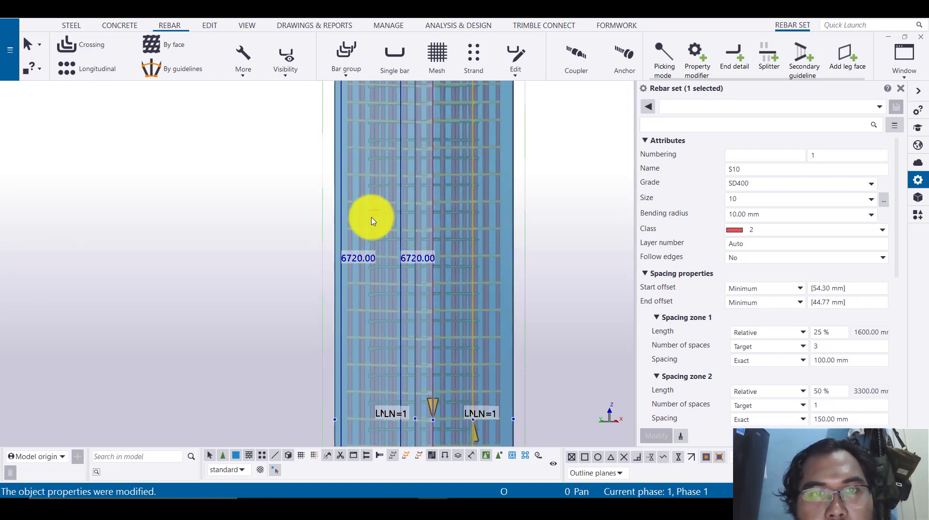
middle_drag(375, 271, 365, 197)
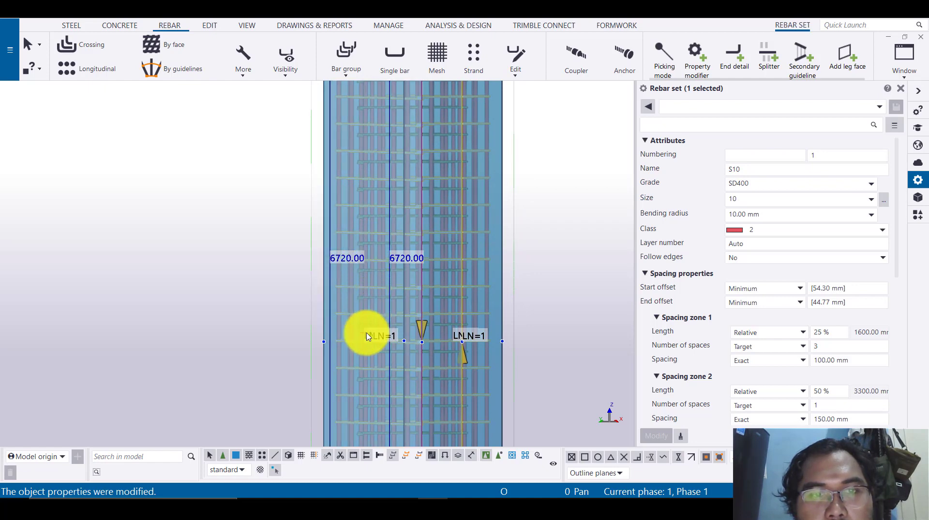
middle_drag(360, 384, 355, 333)
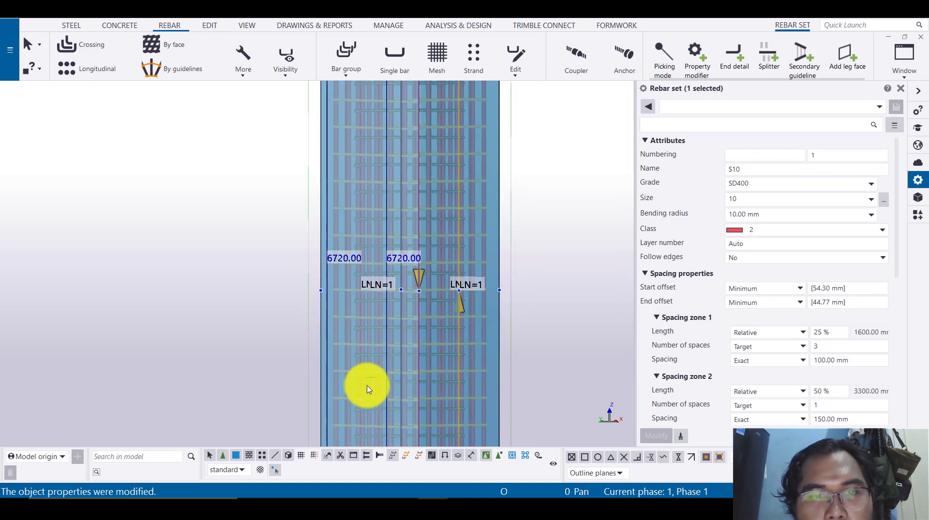
middle_drag(366, 385, 372, 315)
middle_drag(372, 376, 392, 288)
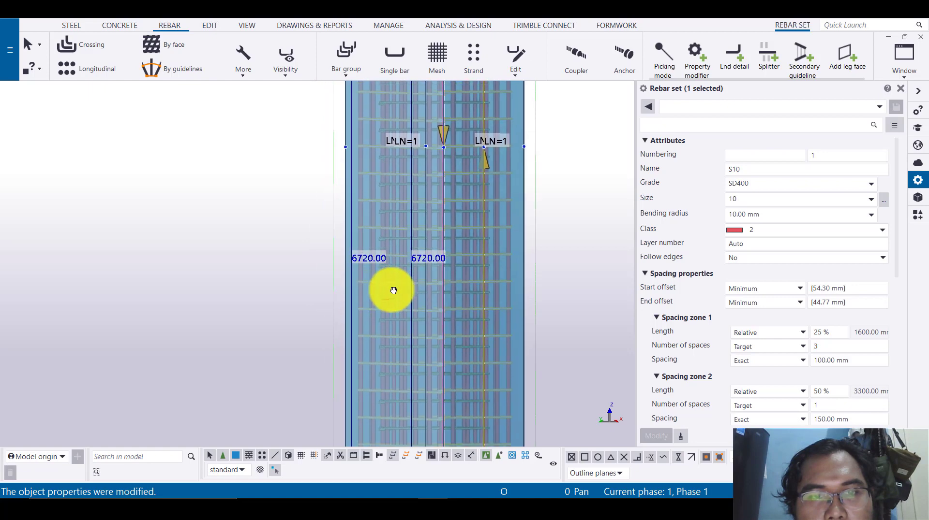
middle_drag(398, 395, 396, 342)
scroll(398, 309, down, 5)
middle_drag(402, 321, 394, 481)
scroll(399, 201, up, 4)
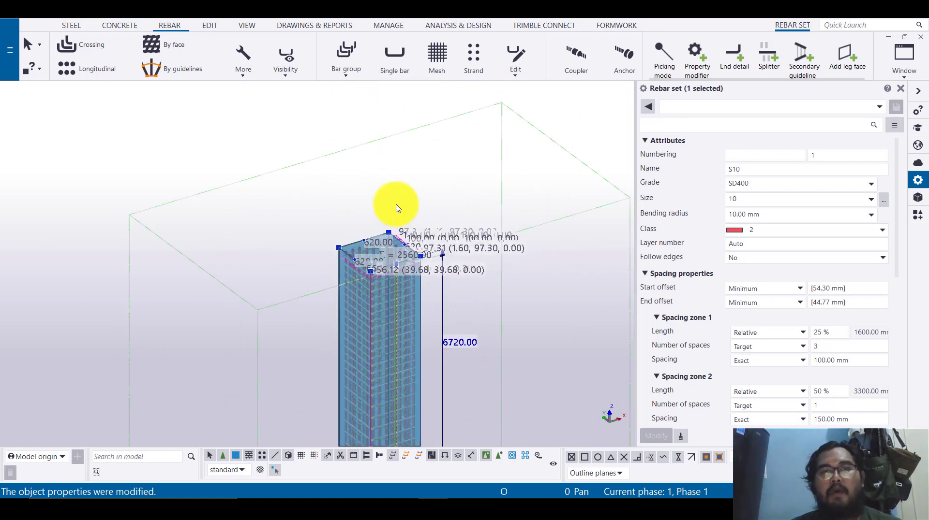
Set the octagonal tie group's distribution by exact spacings to 15*100 22*150 15*100.
click(406, 243)
scroll(396, 257, up, 3)
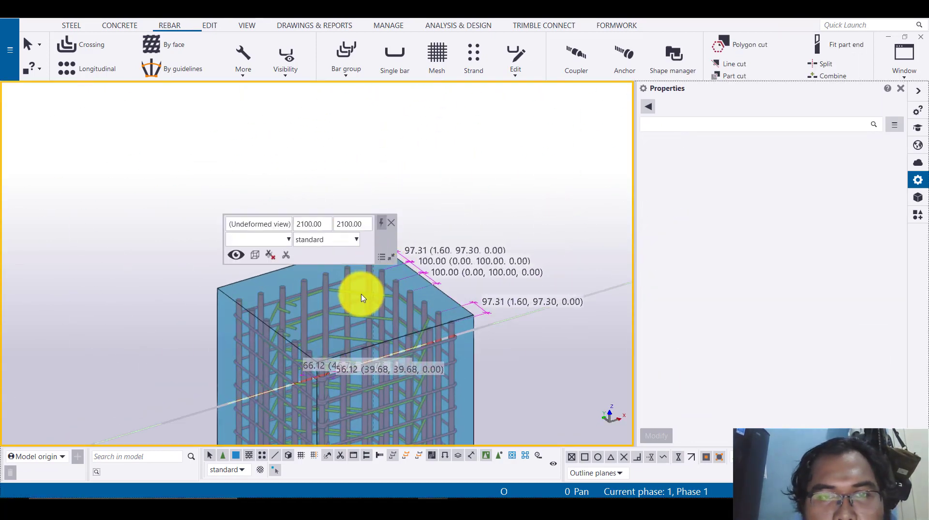
click(359, 296)
scroll(774, 314, down, 5)
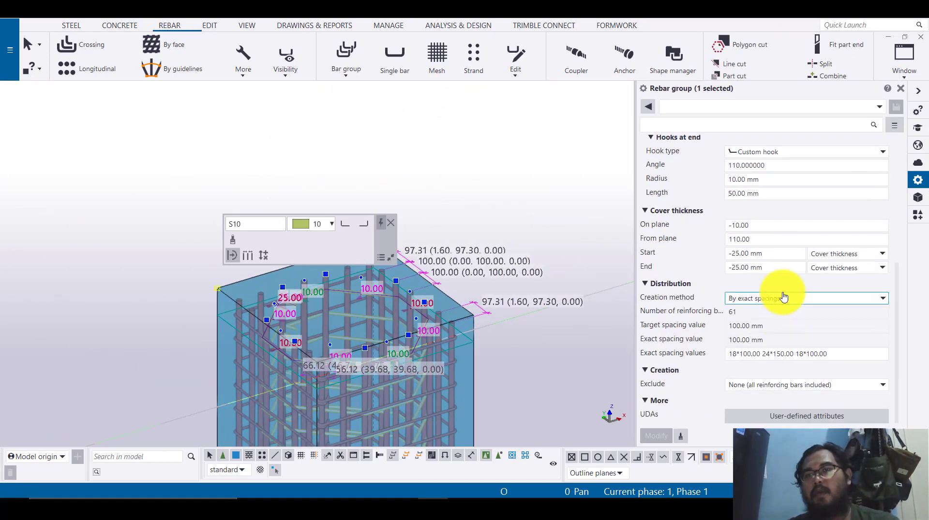
click(783, 298)
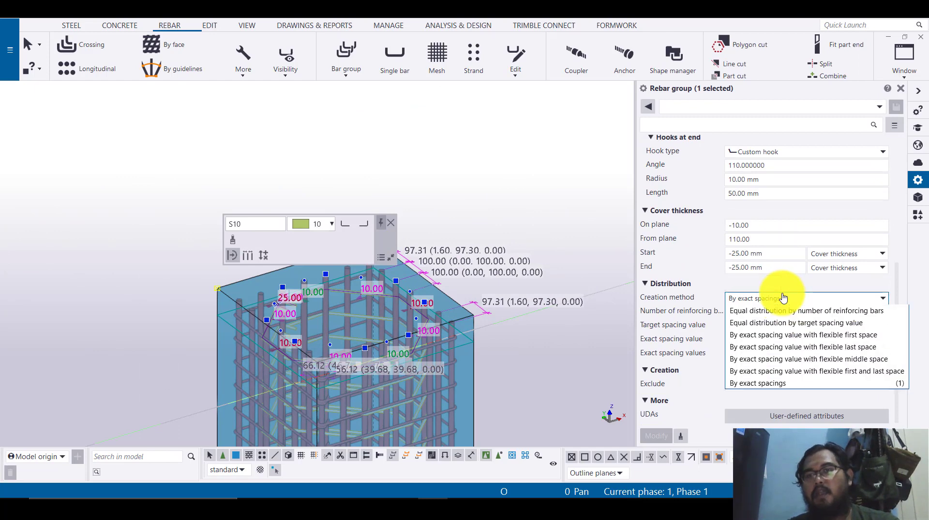
click(801, 384)
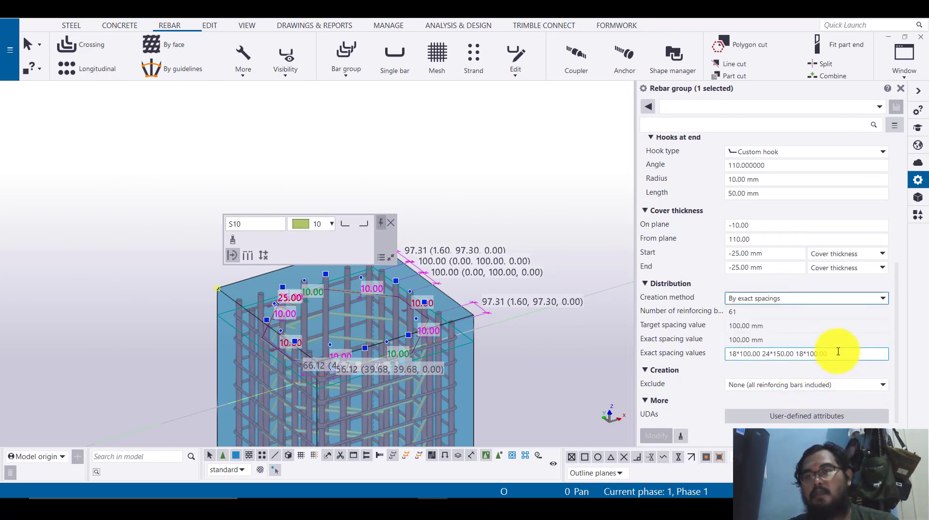
drag(837, 351, 719, 358)
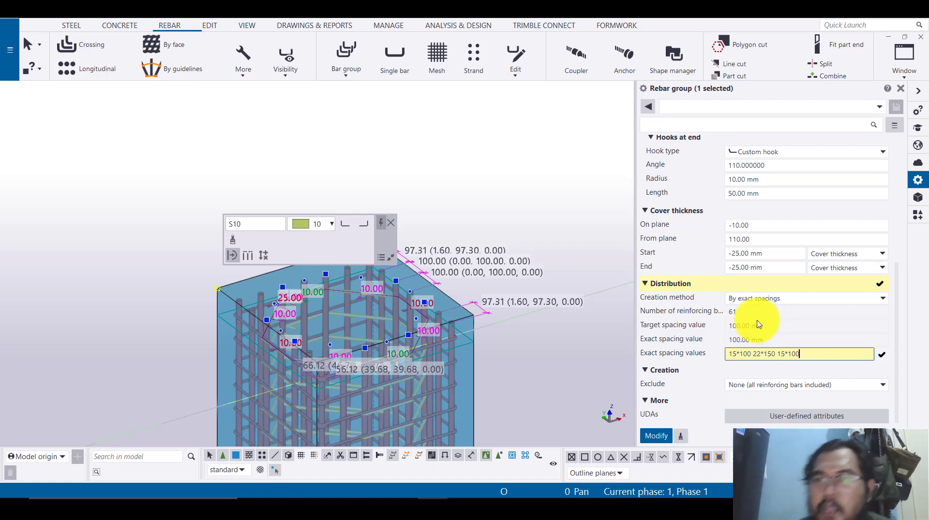
click(655, 437)
Check the tie alignment in side view and set the octagonal group's first spacing zone to 16*100.
mouse_move(423, 221)
ctrl+middle_down()
mouse_move(480, 265)
mouse_move(454, 346)
mouse_move(441, 326)
mouse_move(475, 307)
mouse_move(429, 338)
mouse_move(432, 224)
mouse_move(425, 335)
mouse_move(469, 319)
mouse_move(472, 276)
mouse_move(441, 327)
mouse_move(462, 290)
ctrl+middle_up()
scroll(457, 271, up, 2)
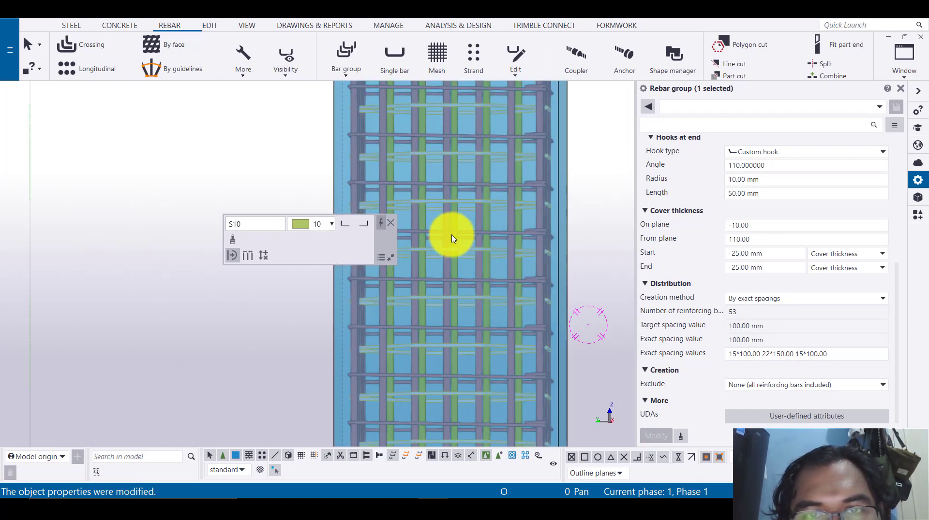
mouse_move(453, 237)
ctrl+middle_down()
mouse_move(456, 257)
mouse_move(458, 207)
mouse_move(465, 384)
mouse_move(445, 246)
mouse_move(454, 263)
mouse_move(440, 235)
ctrl+middle_up()
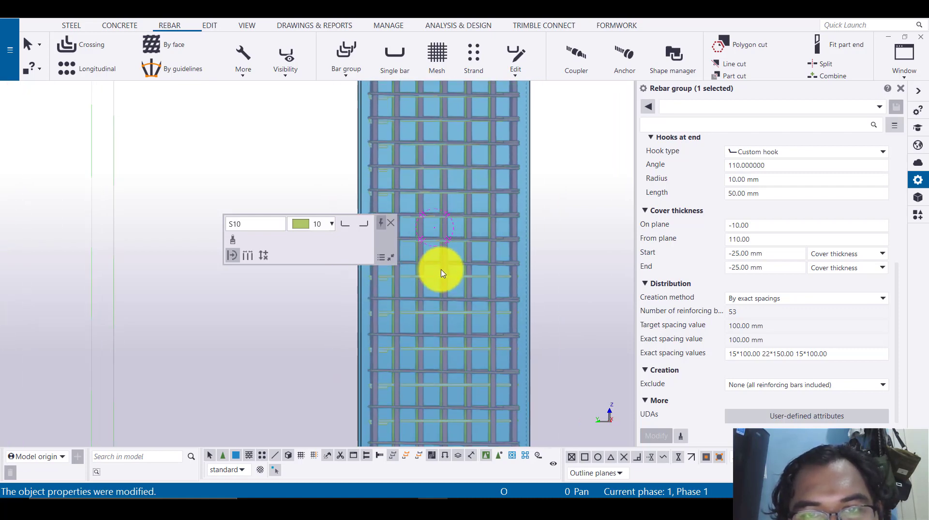
click(735, 357)
key(BackSpace)
text(6)
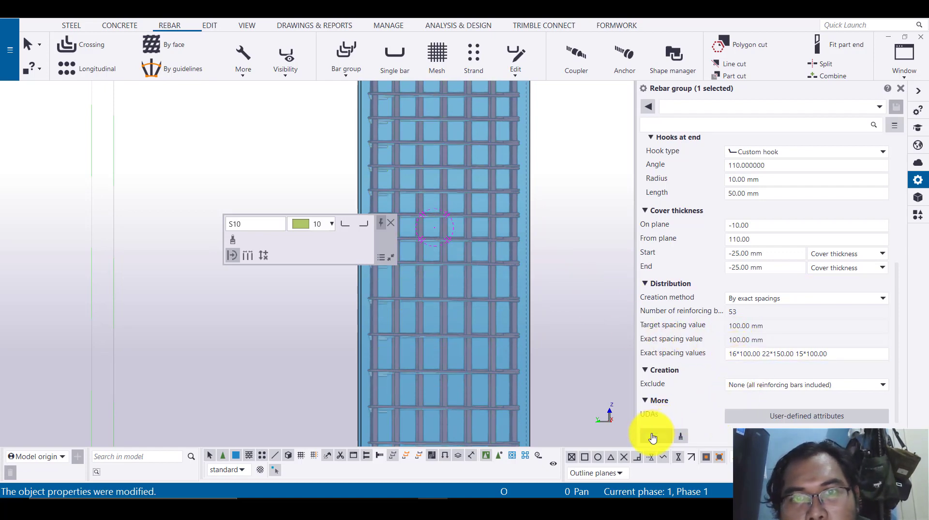
Set the last spacing zone of the octagonal tie group to 16*100.
mouse_move(469, 295)
middle_down()
mouse_move(482, 308)
mouse_move(456, 302)
middle_up()
scroll(452, 256, down, 1)
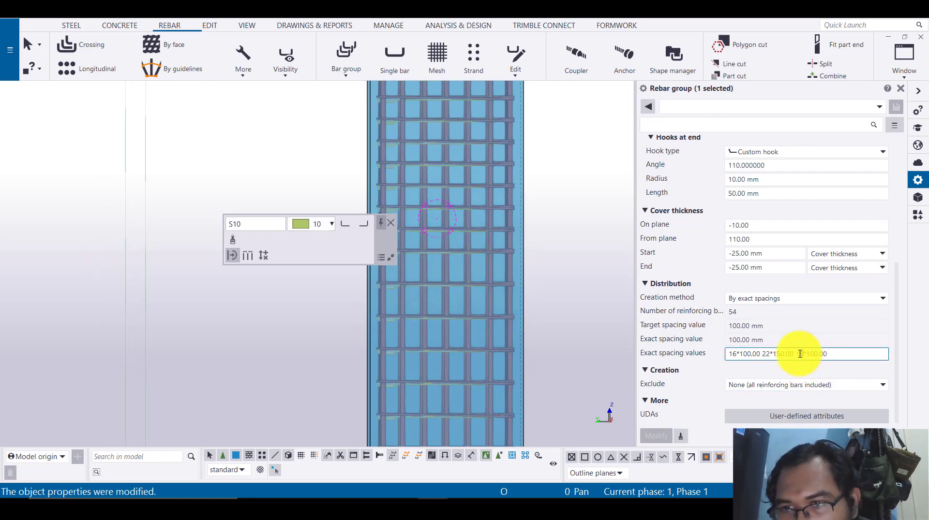
click(803, 353)
key(BackSpace)
text(6)
click(669, 438)
Check the octagonal ties against the perimeter ties from mid-height down to the footing and back to the column top.
scroll(481, 305, down, 1)
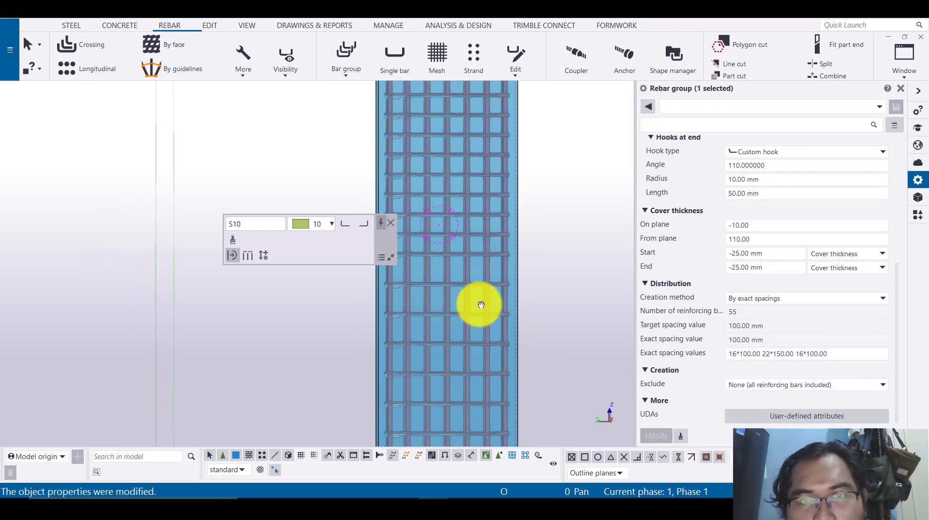
middle_drag(475, 324, 451, 225)
middle_drag(432, 348, 460, 282)
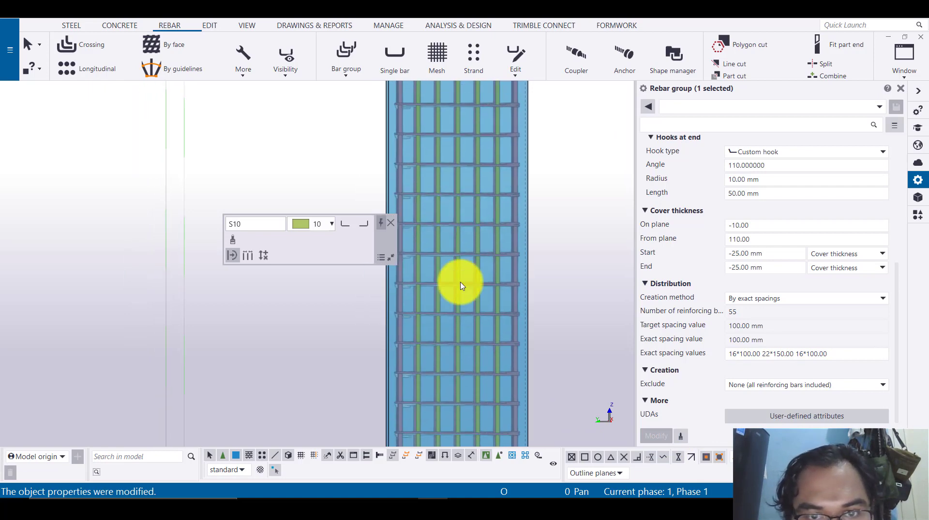
middle_drag(478, 247, 451, 212)
scroll(450, 324, up, 2)
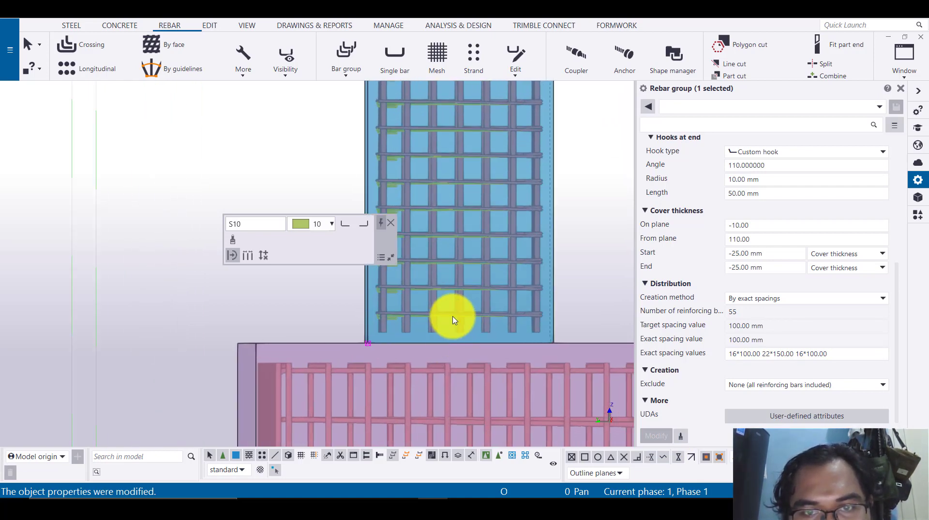
scroll(456, 340, down, 5)
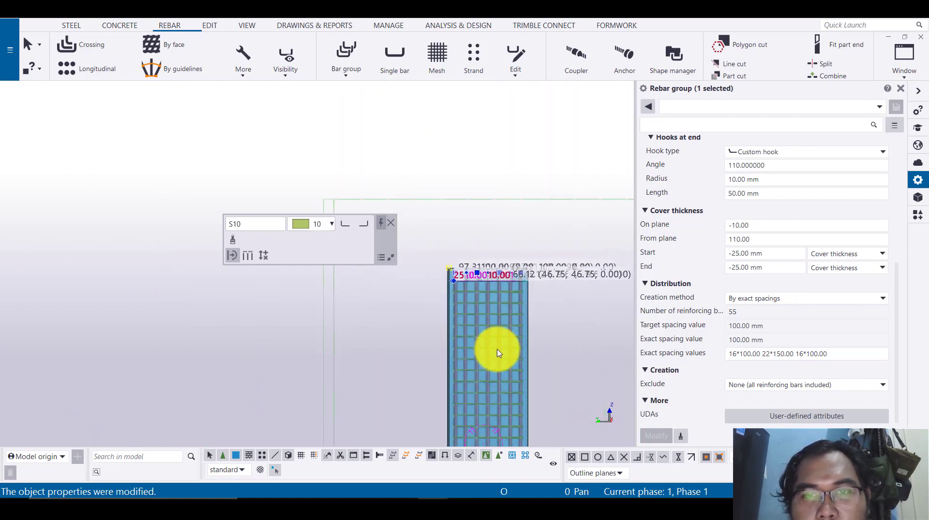
ctrl+middle_drag(478, 313, 387, 210)
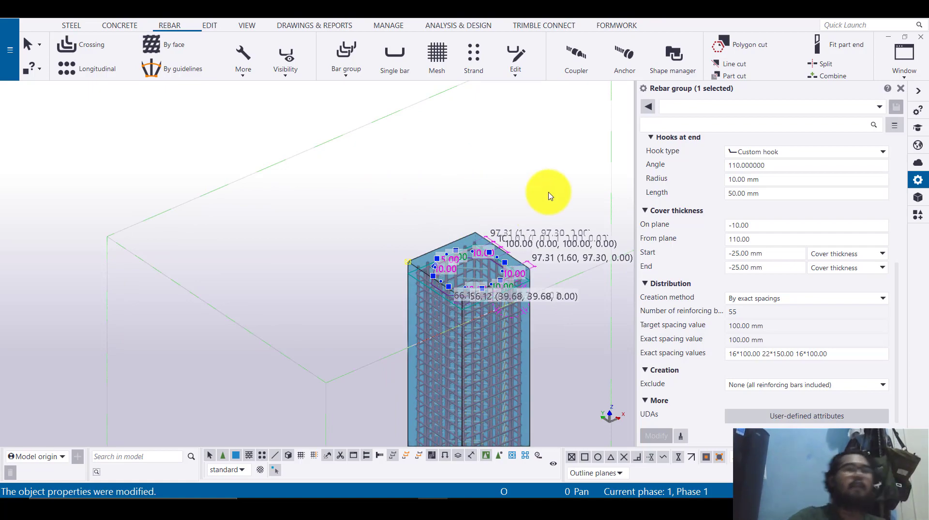
Examine up close how the top octagonal tie's hooked ends meet the perimeter tie and longitudinal bars.
scroll(543, 307, up, 8)
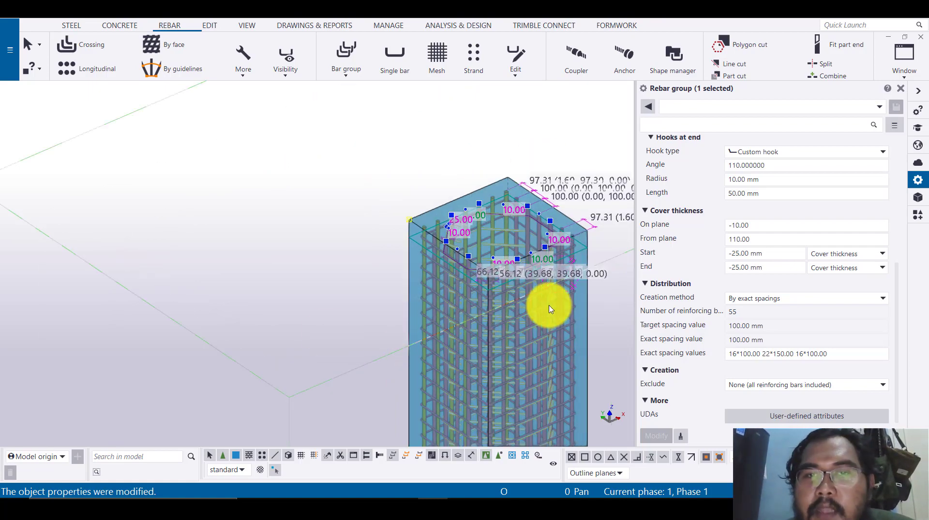
ctrl+middle_drag(400, 289, 494, 247)
ctrl+middle_drag(561, 229, 427, 228)
scroll(333, 288, up, 3)
scroll(314, 263, up, 4)
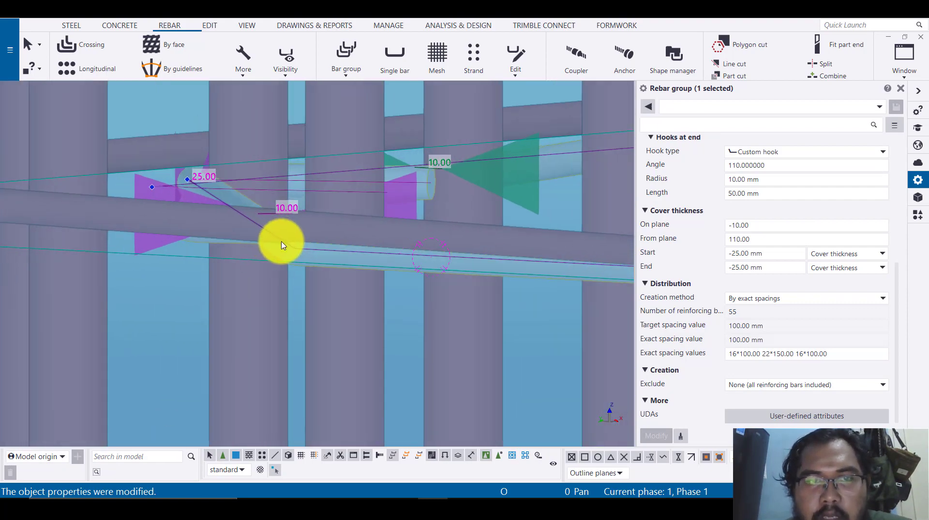
scroll(225, 217, down, 5)
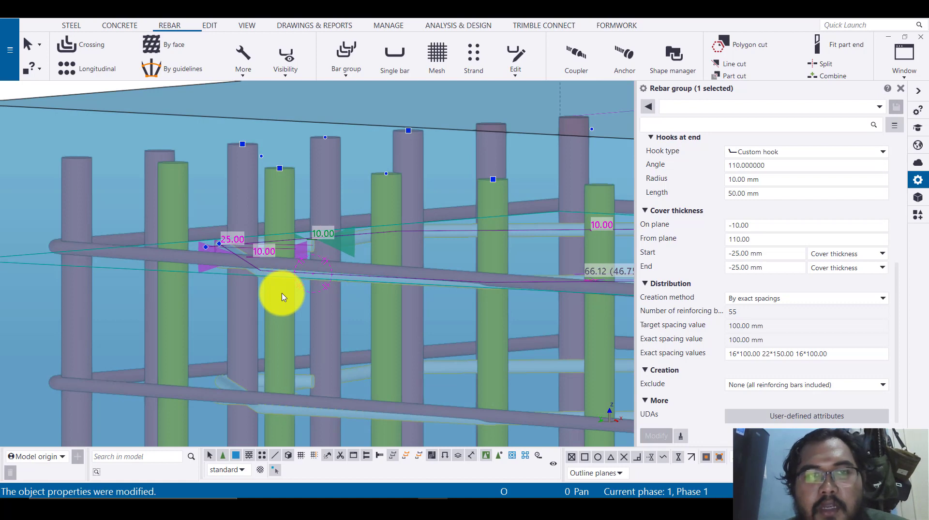
scroll(285, 278, up, 2)
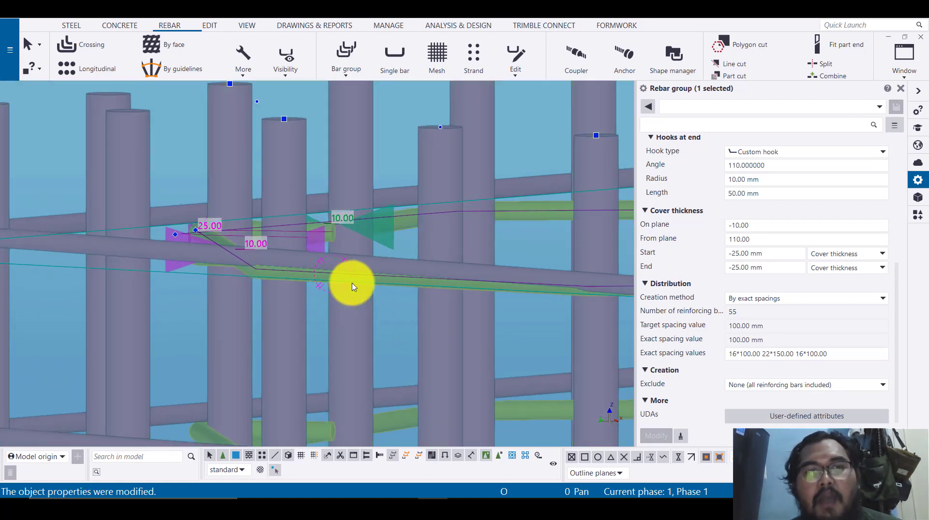
scroll(201, 284, down, 5)
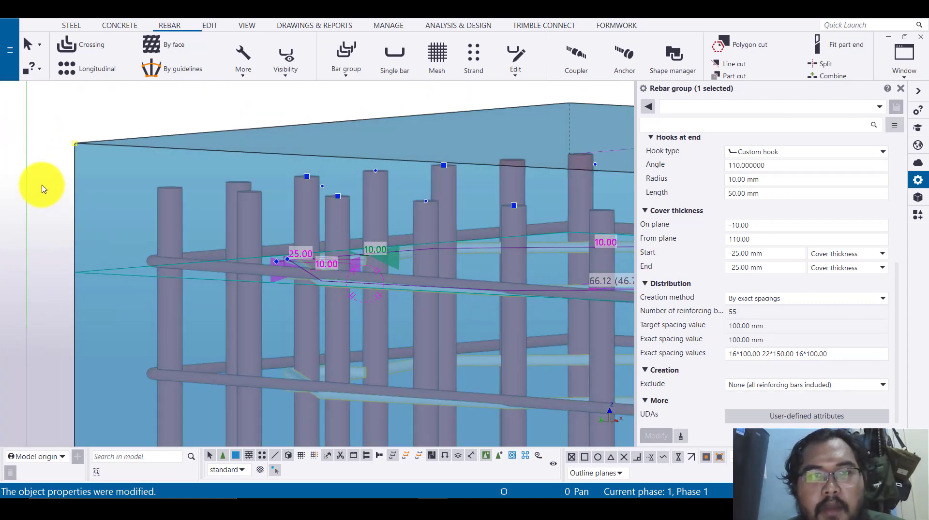
Reselect the octagonal tie group, dismiss its floating options and inspect its outline from above the column.
click(42, 188)
click(332, 290)
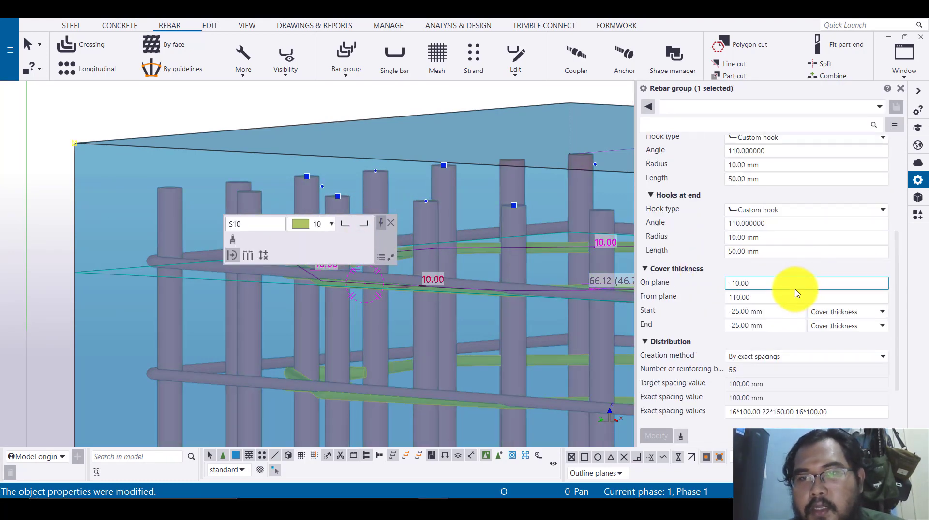
click(391, 223)
scroll(483, 234, down, 2)
ctrl+middle_drag(487, 247, 307, 443)
scroll(360, 282, down, 2)
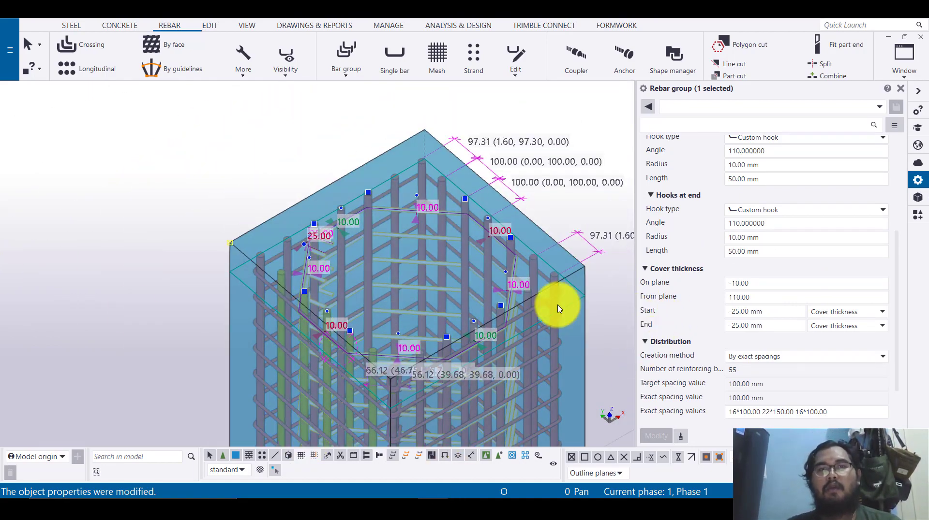
Try an on-plane cover thickness of 40 for the octagonal tie group and check the ties around the column top.
scroll(373, 230, up, 4)
ctrl+middle_drag(312, 218, 293, 245)
scroll(293, 242, down, 2)
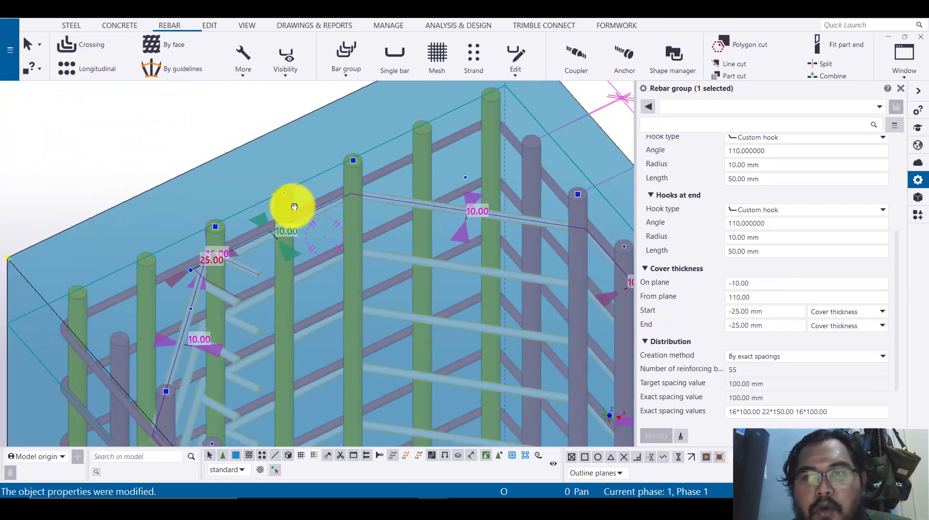
middle_drag(293, 207, 356, 115)
scroll(205, 144, up, 2)
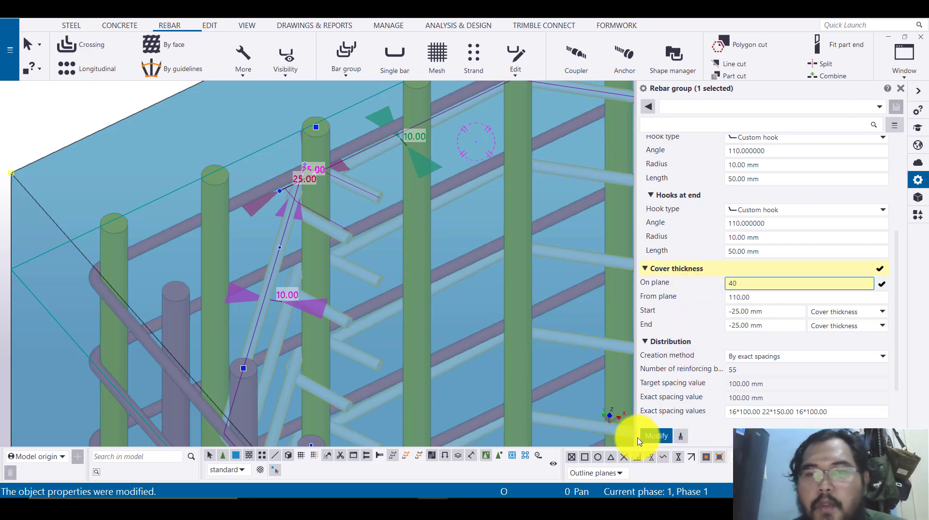
click(652, 437)
scroll(284, 149, down, 5)
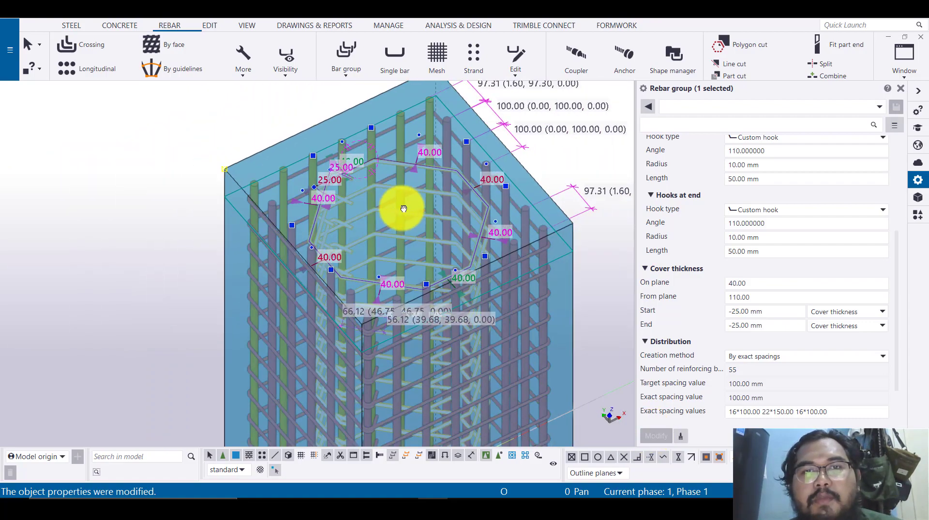
Restore the octagonal tie group's on-plane cover thickness to -10.
ctrl+middle_drag(404, 208, 339, 140)
scroll(338, 140, up, 5)
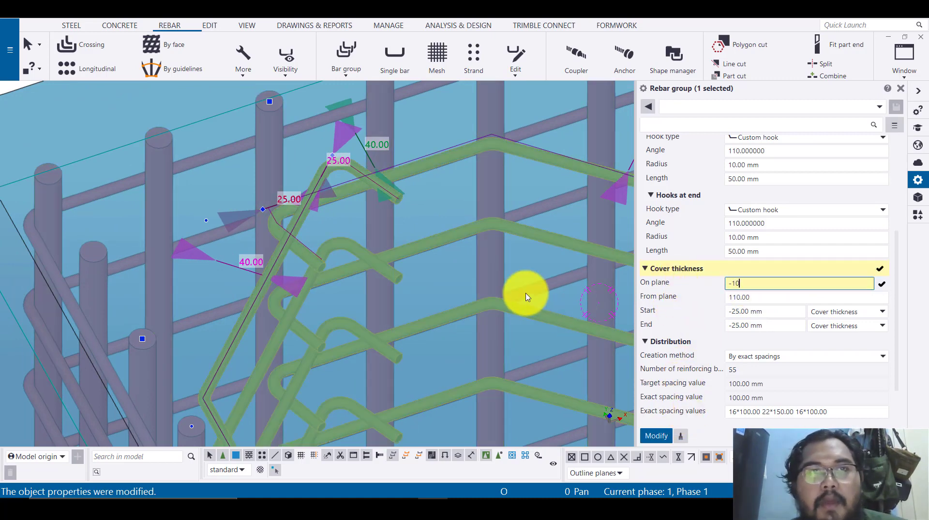
click(663, 435)
scroll(287, 172, up, 4)
scroll(777, 242, up, 5)
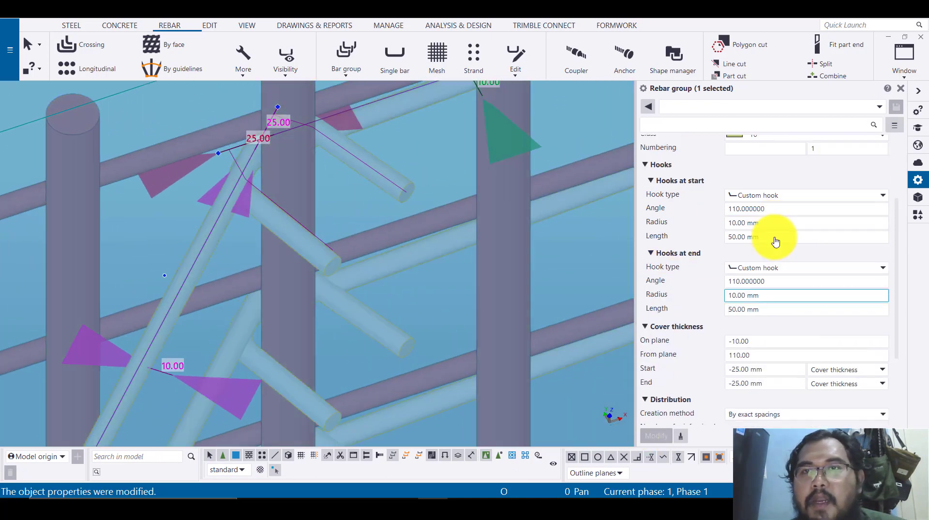
Review the octagonal ties' hook properties and levels beside the perimeter ties, and set their from-plane cover thickness to 120.
scroll(730, 189, down, 3)
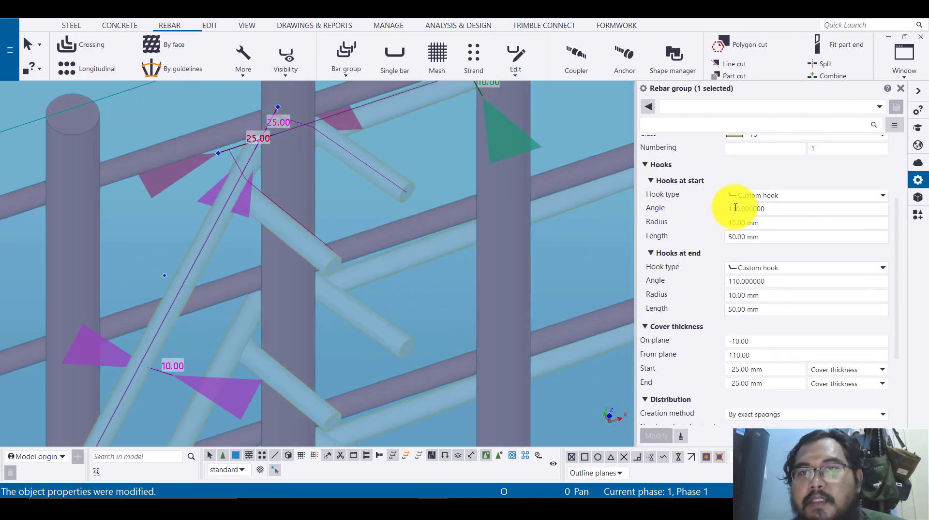
scroll(733, 207, up, 2)
scroll(379, 213, down, 2)
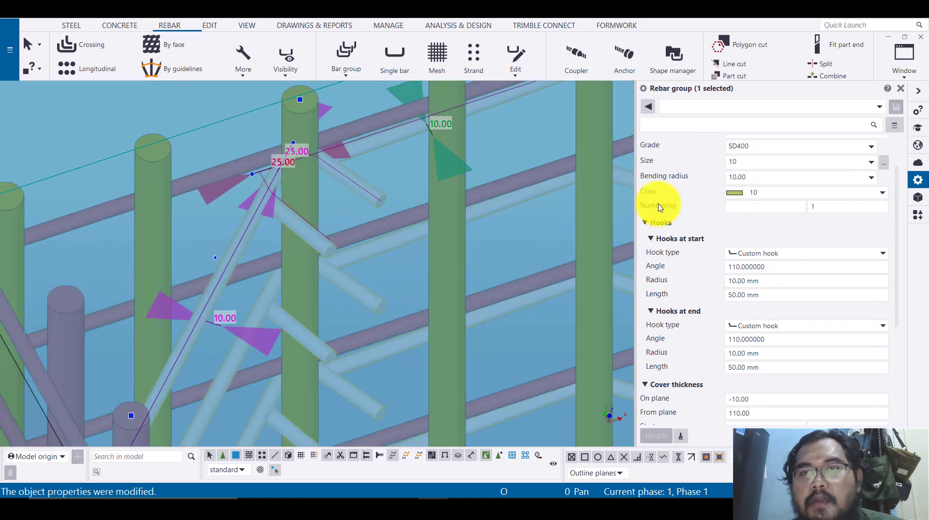
scroll(745, 222, down, 3)
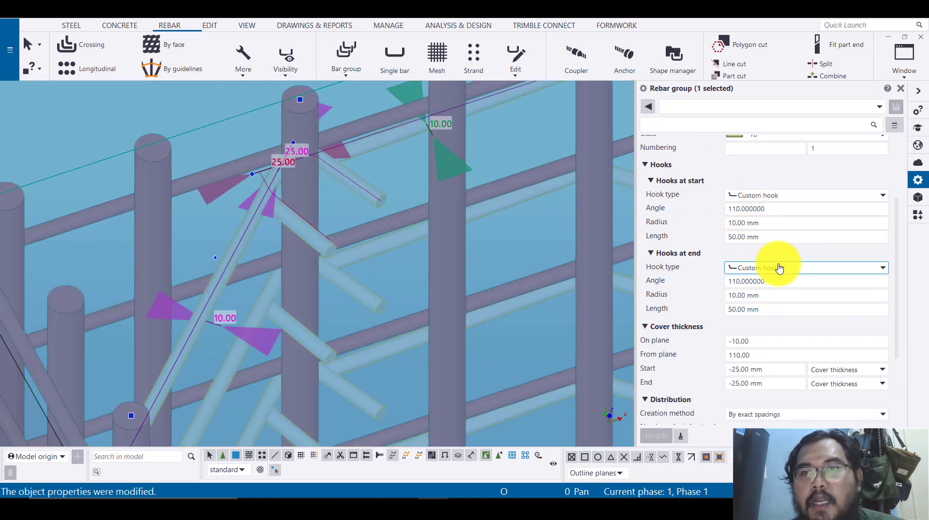
scroll(764, 241, down, 3)
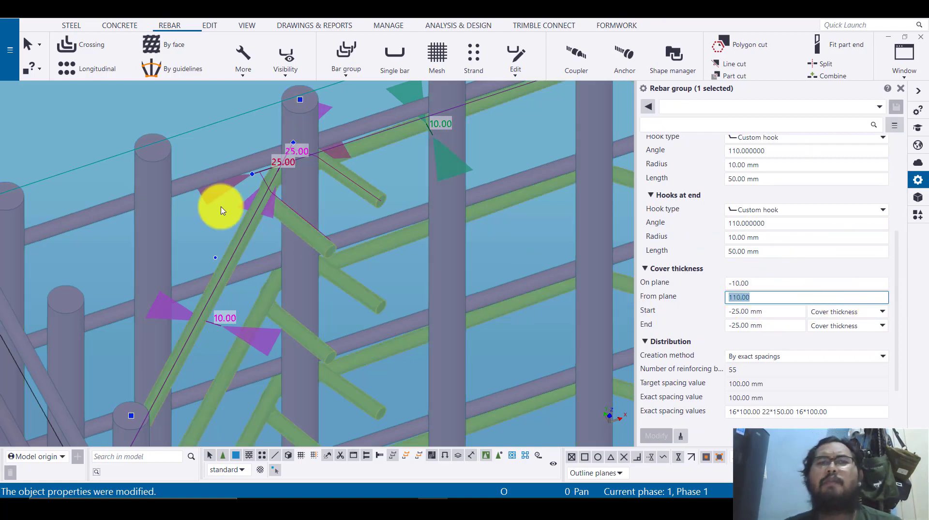
scroll(222, 210, down, 3)
ctrl+middle_drag(274, 238, 328, 157)
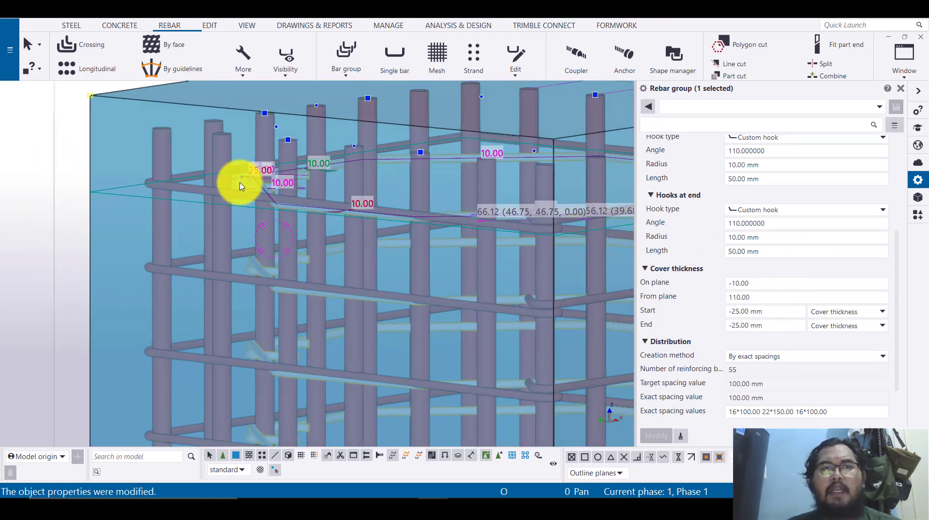
ctrl+middle_drag(242, 187, 313, 203)
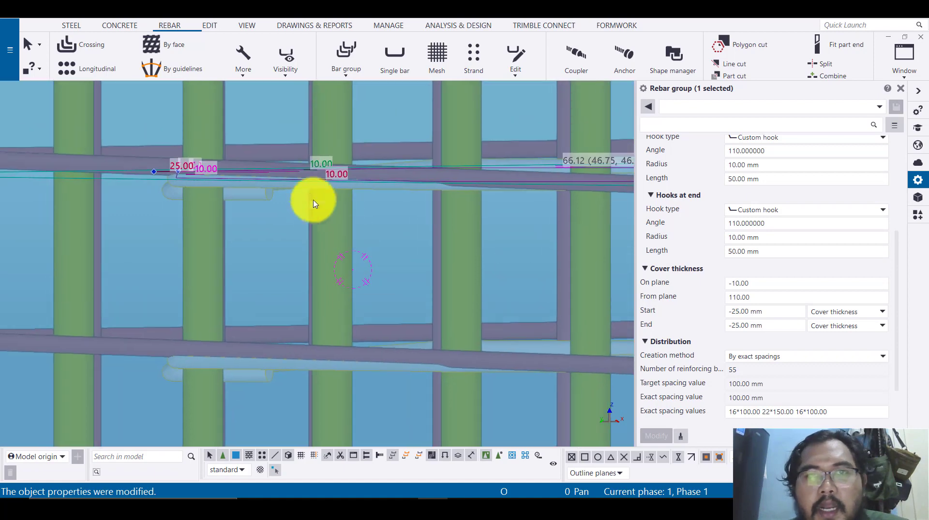
scroll(313, 203, up, 2)
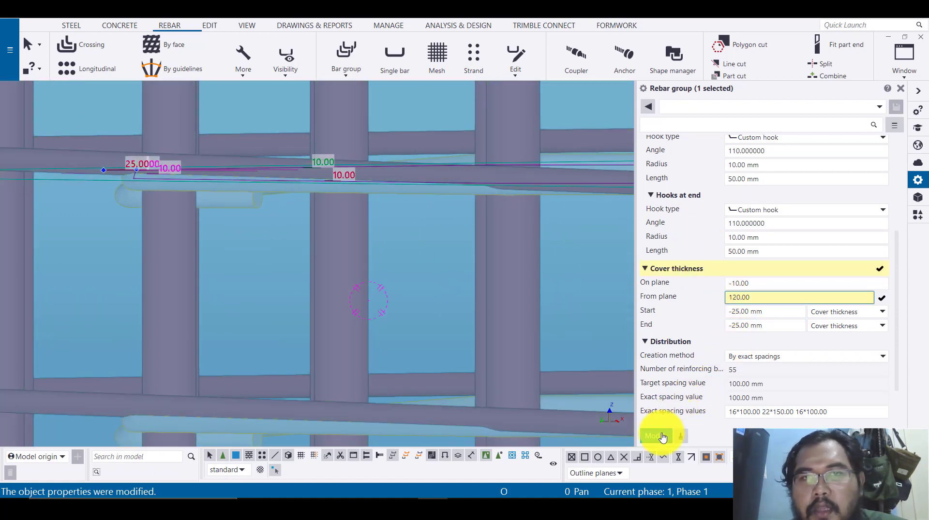
click(662, 437)
Compare the octagonal ties at the column top with the C4-700X700 section in the AutoCAD detail drawing, and return to Tekla.
scroll(224, 197, down, 2)
ctrl+middle_drag(396, 215, 442, 270)
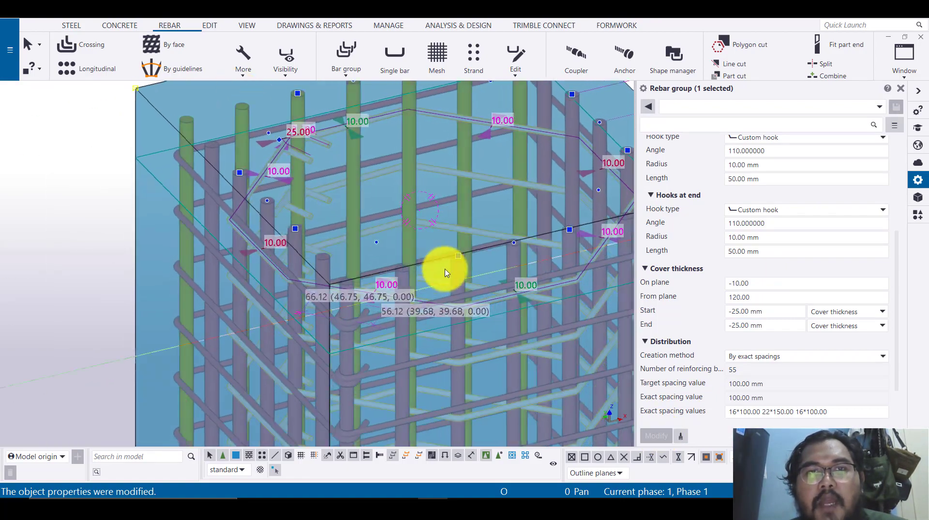
mouse_move(454, 501)
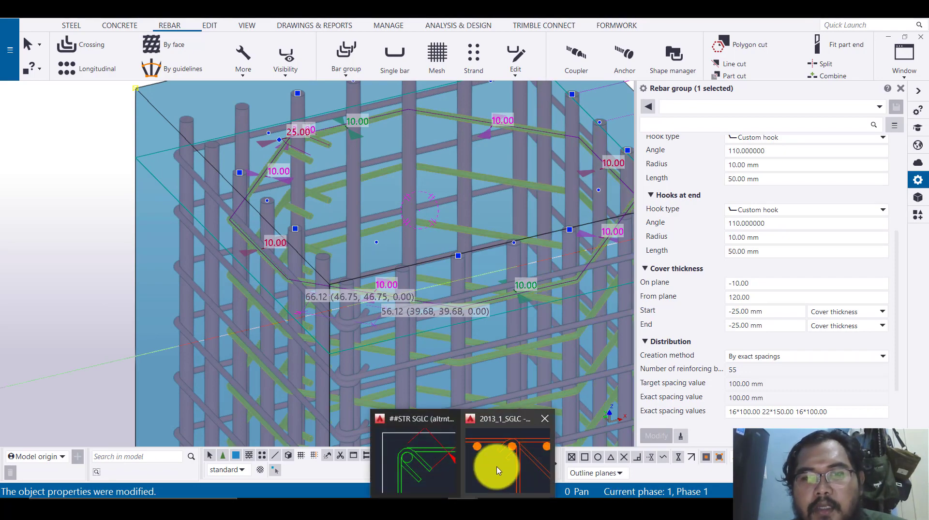
click(505, 470)
scroll(704, 224, down, 3)
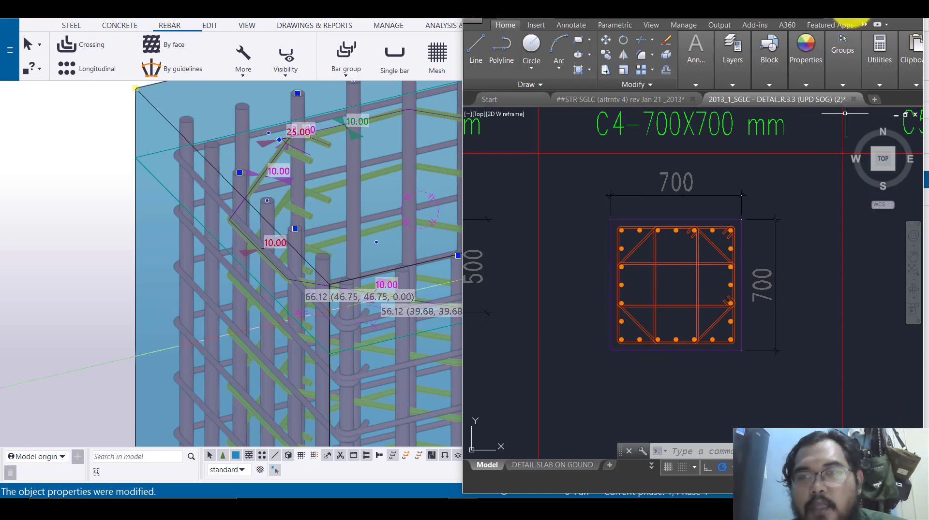
click(851, 7)
Set the octagonal tie group's from-plane cover thickness to 115 and check the ties against the perimeter ties.
scroll(286, 179, up, 2)
ctrl+middle_drag(387, 186, 421, 157)
middle_drag(611, 195, 543, 244)
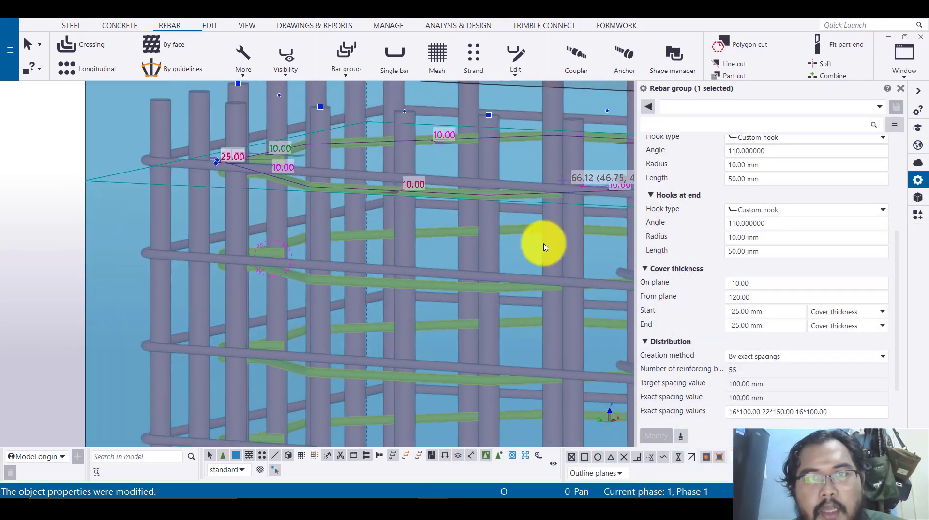
click(741, 296)
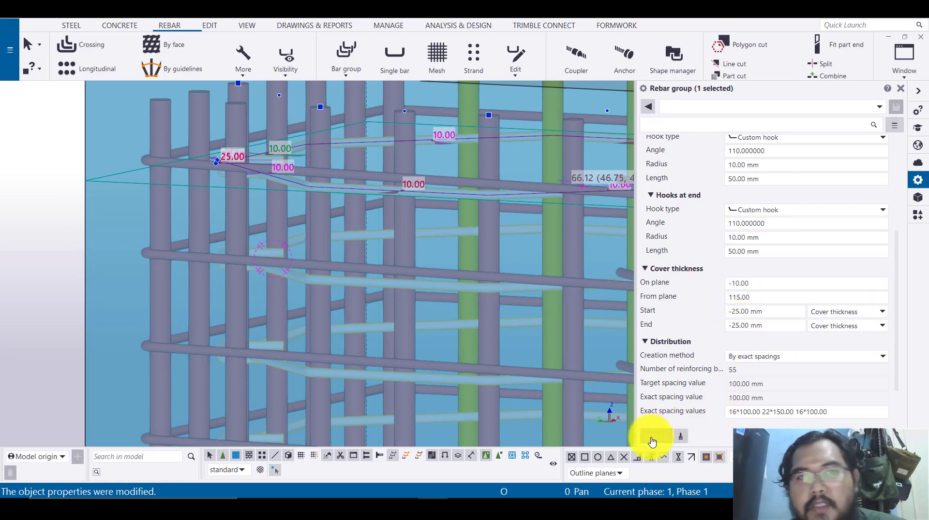
ctrl+middle_drag(416, 183, 379, 241)
scroll(379, 242, down, 3)
scroll(567, 153, up, 4)
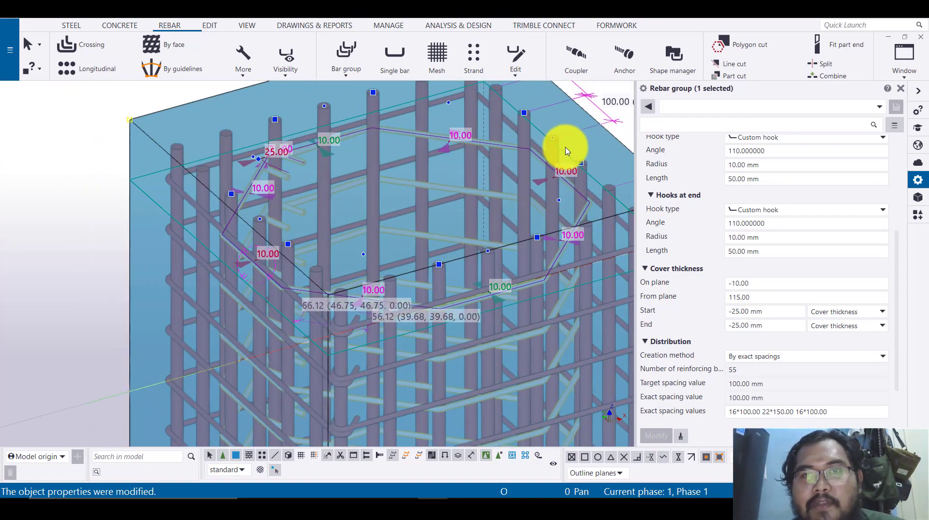
Try a cover thickness of 0 mm at both the start and end of the octagonal tie group.
scroll(533, 197, down, 2)
ctrl+middle_drag(518, 205, 600, 285)
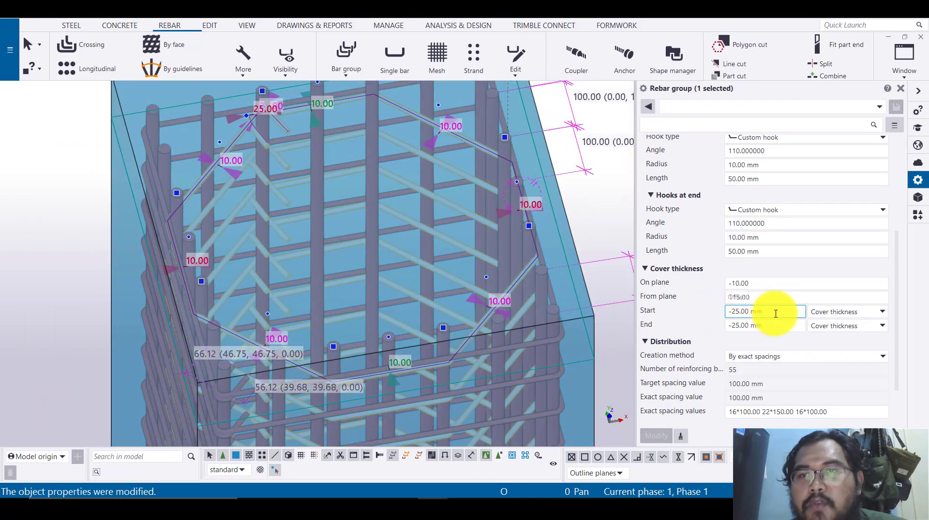
scroll(352, 179, down, 3)
scroll(357, 179, up, 3)
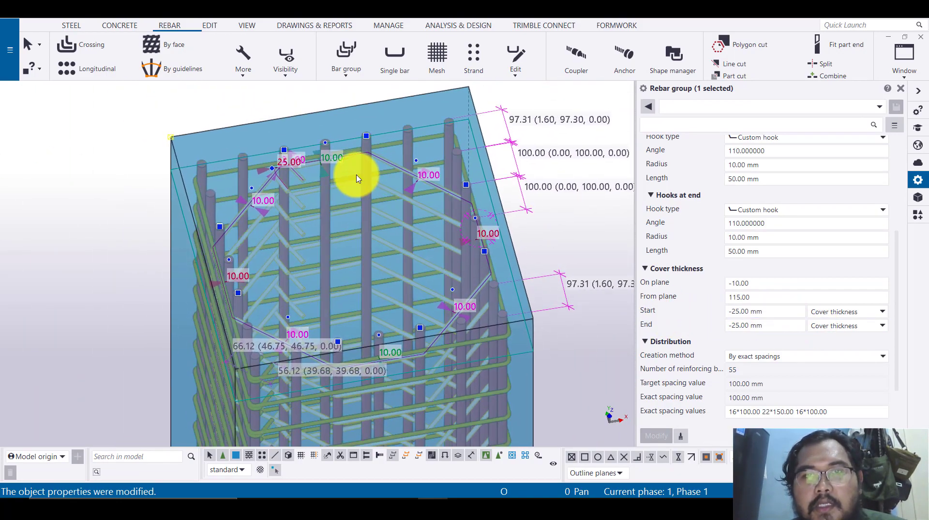
scroll(328, 189, down, 1)
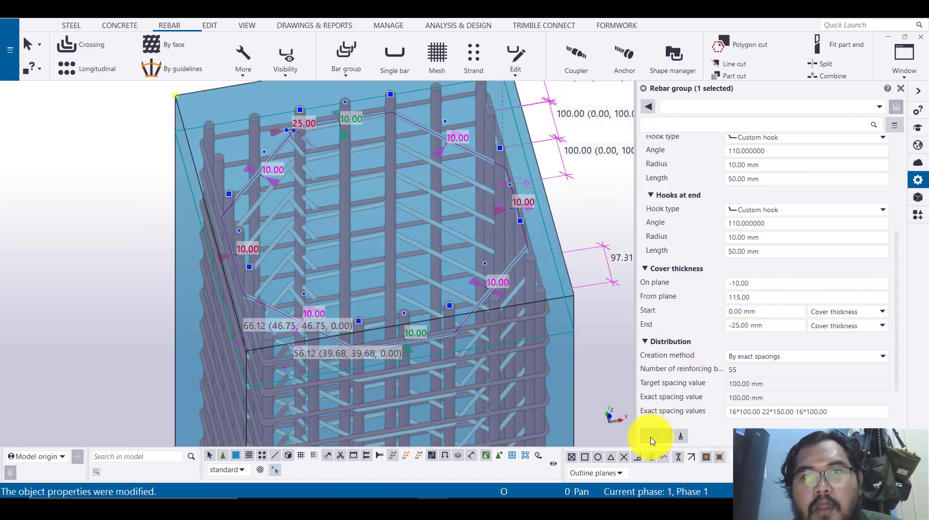
scroll(300, 119, up, 8)
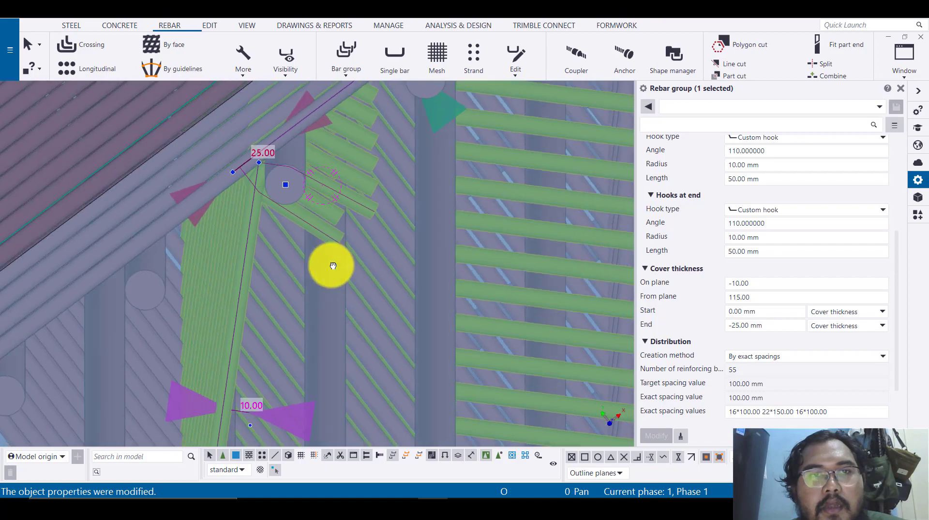
ctrl+middle_drag(333, 266, 285, 206)
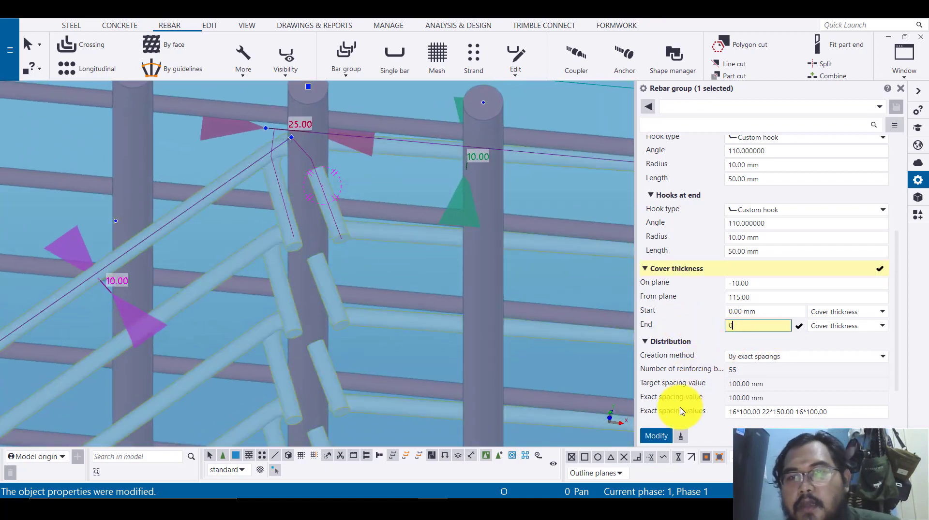
scroll(259, 117, down, 3)
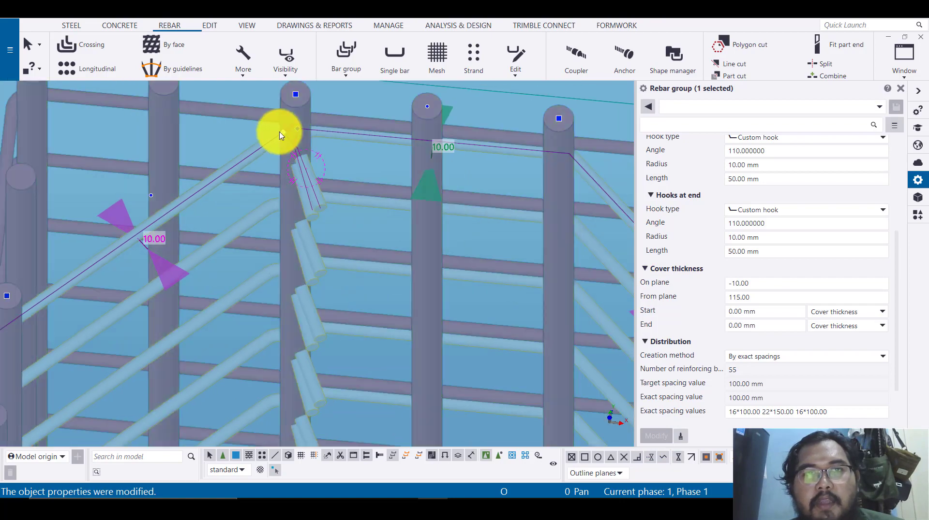
scroll(296, 129, down, 5)
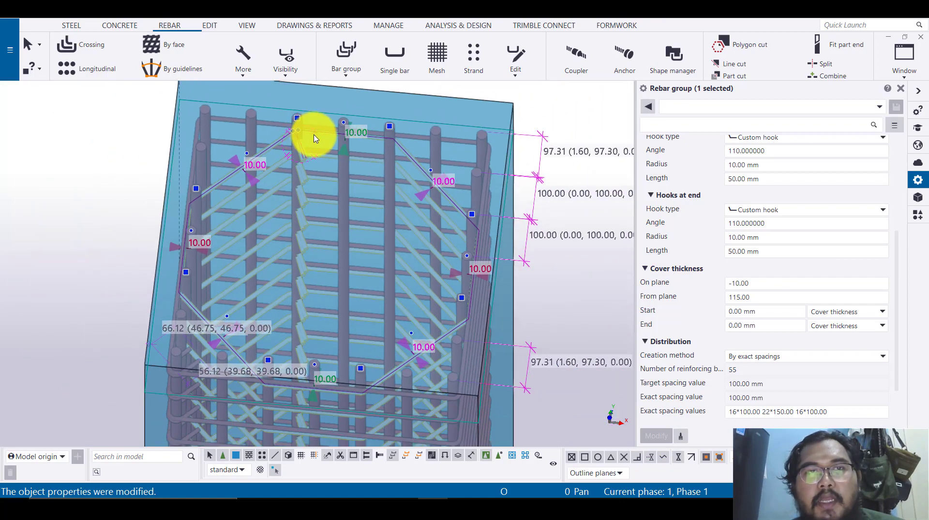
Try a cover thickness of 22 mm at both the start and end of the octagonal tie group.
scroll(297, 123, up, 5)
scroll(301, 97, down, 3)
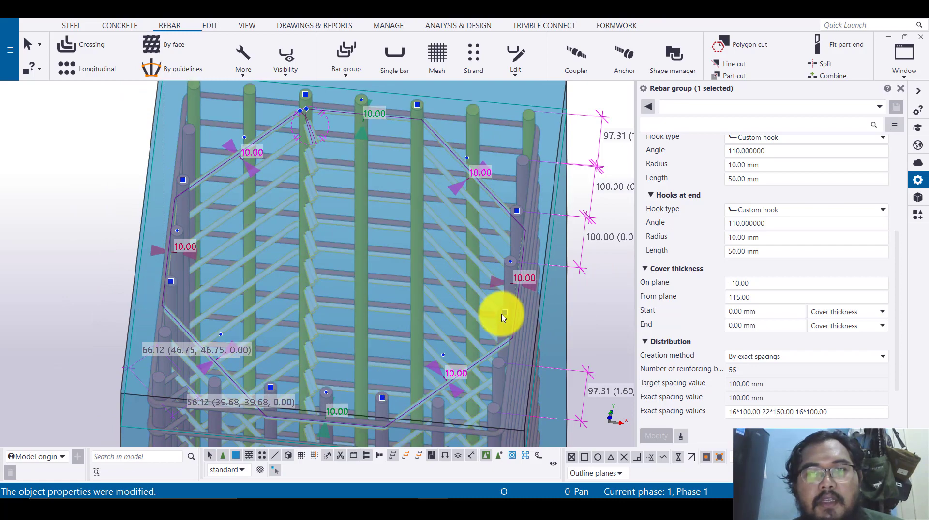
scroll(305, 95, up, 5)
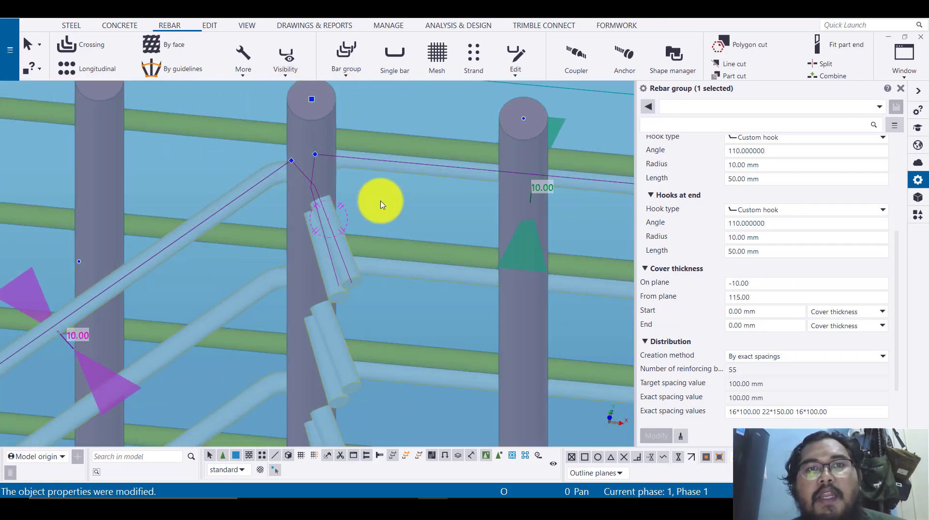
scroll(310, 208, up, 4)
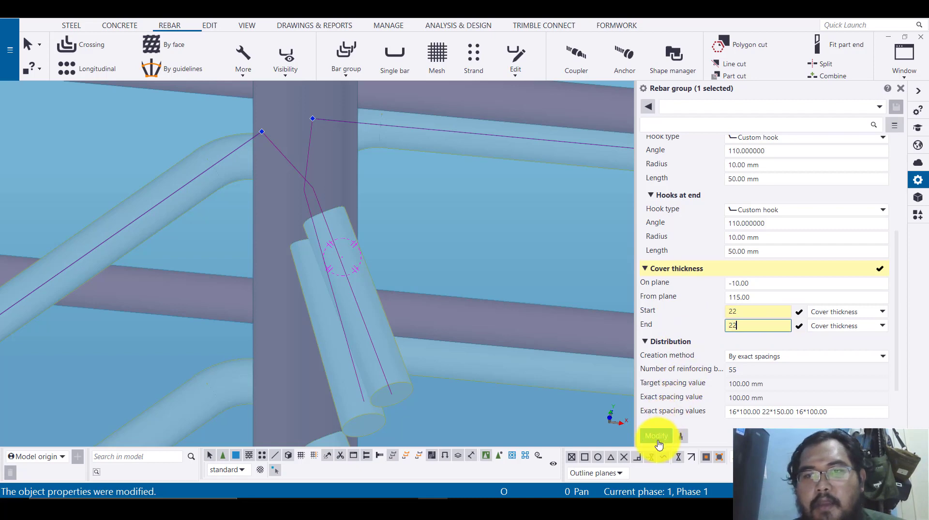
click(657, 437)
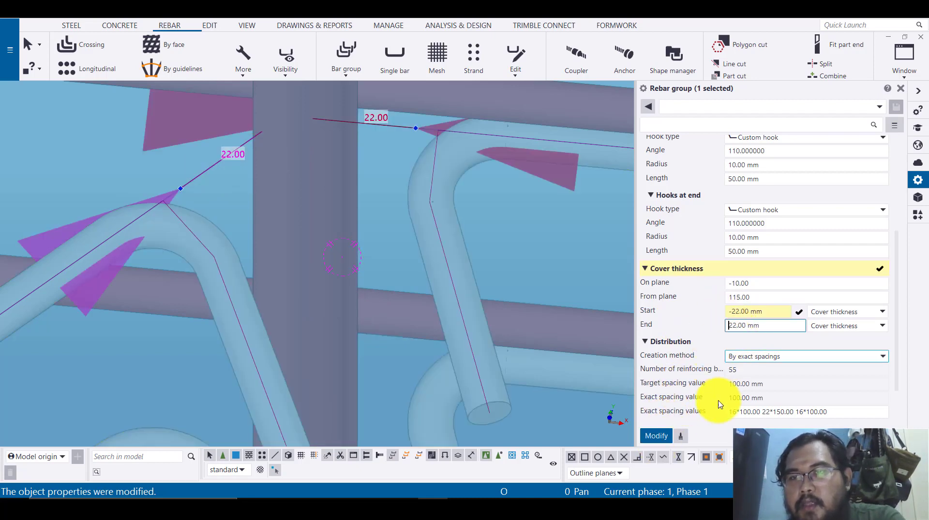
Set the octagonal tie group's start and end cover thickness to -22 mm and view its hooked corner up close.
click(661, 435)
scroll(350, 296, down, 3)
ctrl+middle_drag(349, 296, 245, 141)
Reselect the S10 octagonal tie group and examine its hooked ends around the longitudinal bar.
click(370, 276)
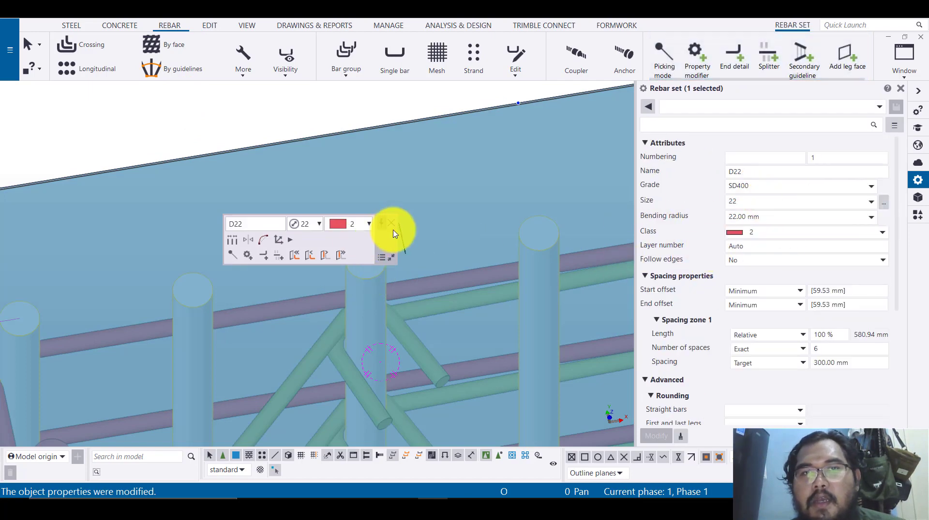
click(393, 224)
click(186, 103)
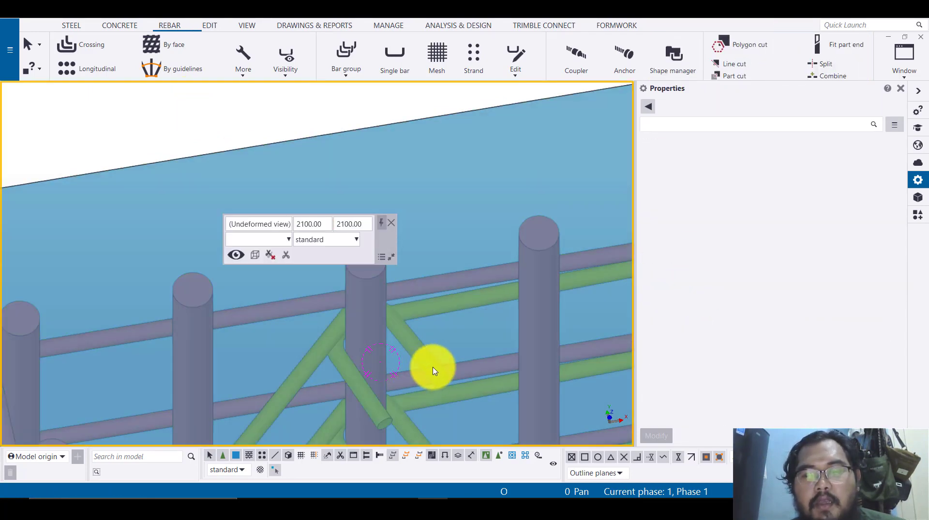
click(433, 371)
scroll(737, 295, down, 3)
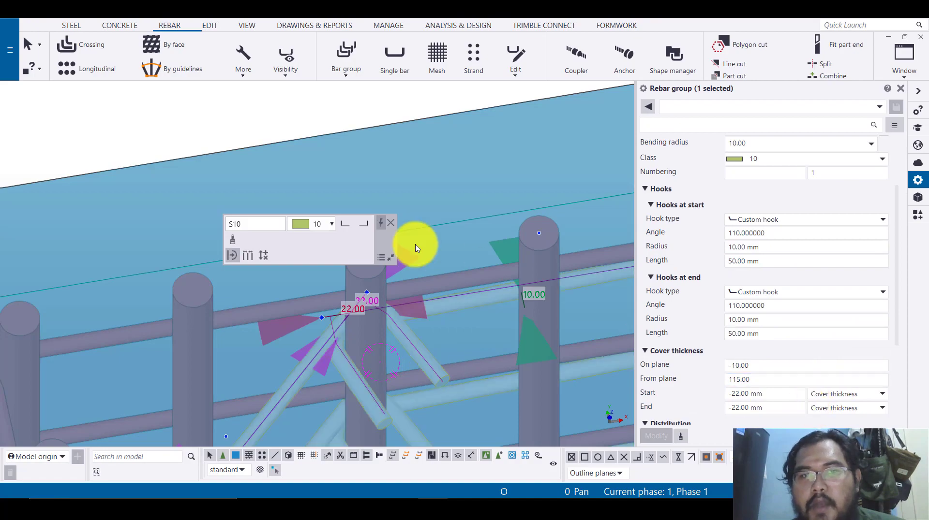
Save the model, clear the tie group selection and view the hooked corner at the column top.
scroll(367, 177, down, 7)
mouse_move(467, 333)
ctrl+middle_down()
mouse_move(502, 346)
mouse_move(477, 267)
mouse_move(447, 337)
mouse_move(453, 349)
ctrl+middle_up()
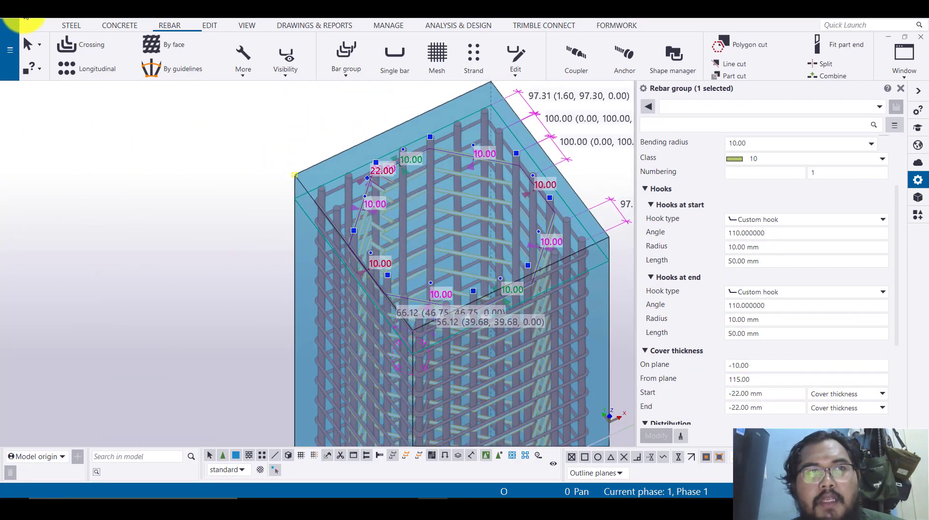
click(585, 190)
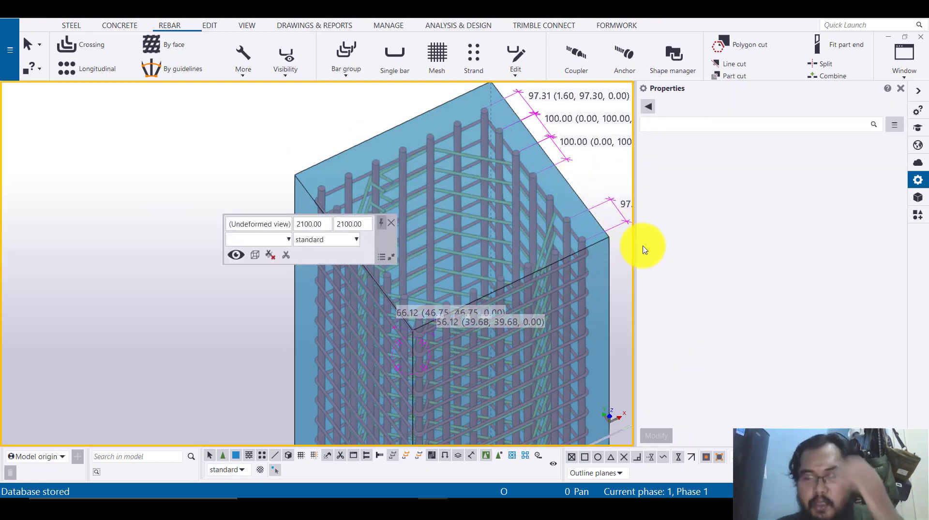
scroll(396, 227, up, 5)
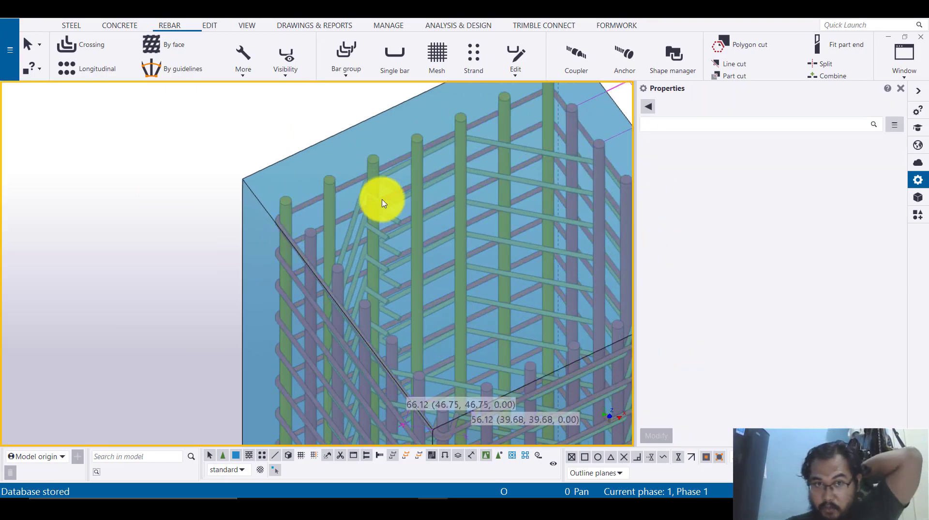
Examine the octagonal ties' hooked ends around the longitudinal bar near the column top from several angles.
scroll(414, 146, up, 3)
scroll(310, 186, down, 4)
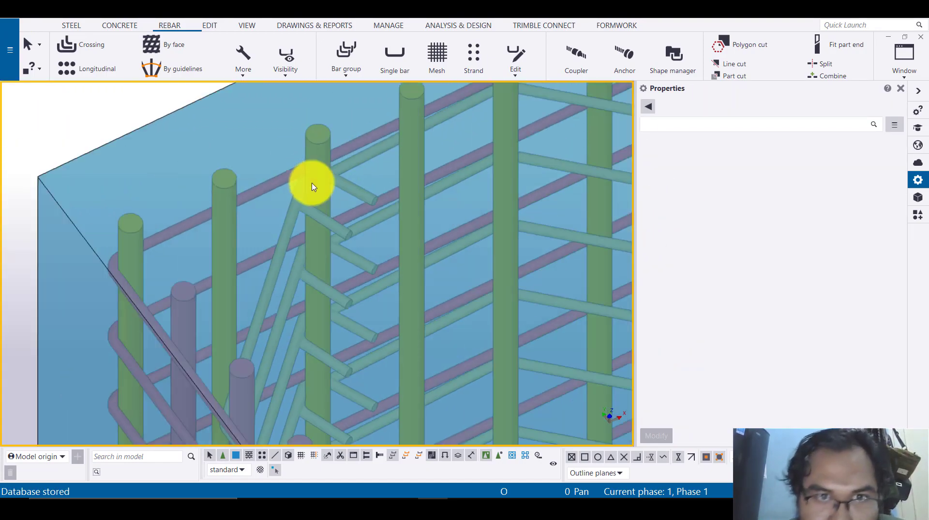
mouse_move(356, 200)
ctrl+middle_down()
mouse_move(254, 203)
mouse_move(290, 202)
mouse_move(311, 222)
ctrl+middle_up()
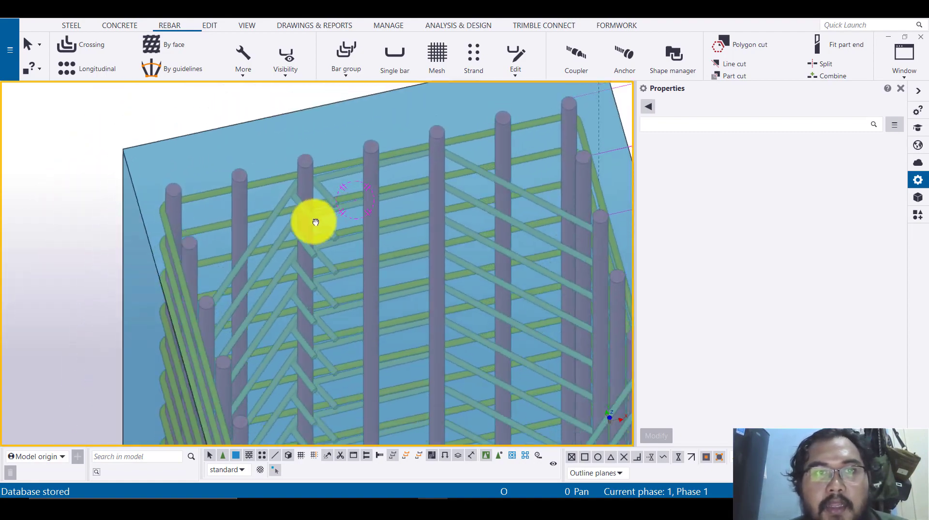
scroll(290, 174, up, 8)
scroll(331, 137, down, 6)
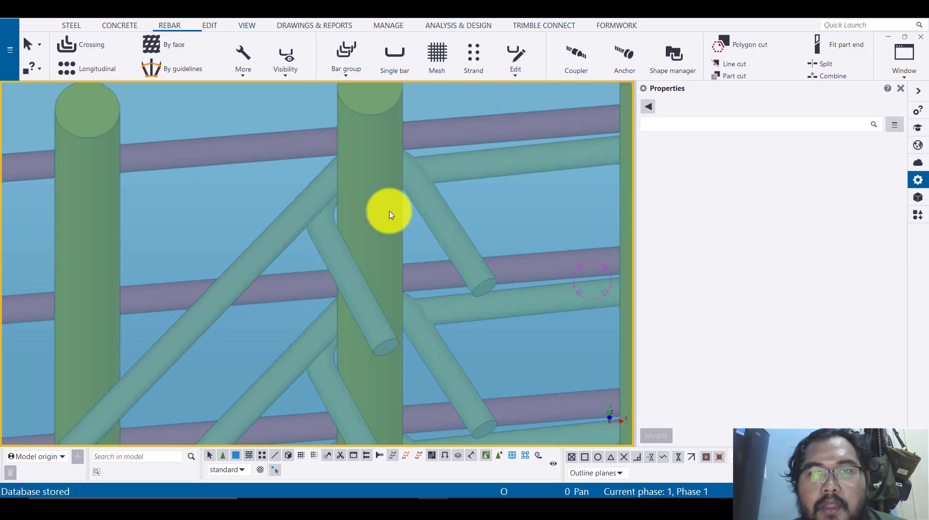
scroll(338, 271, down, 6)
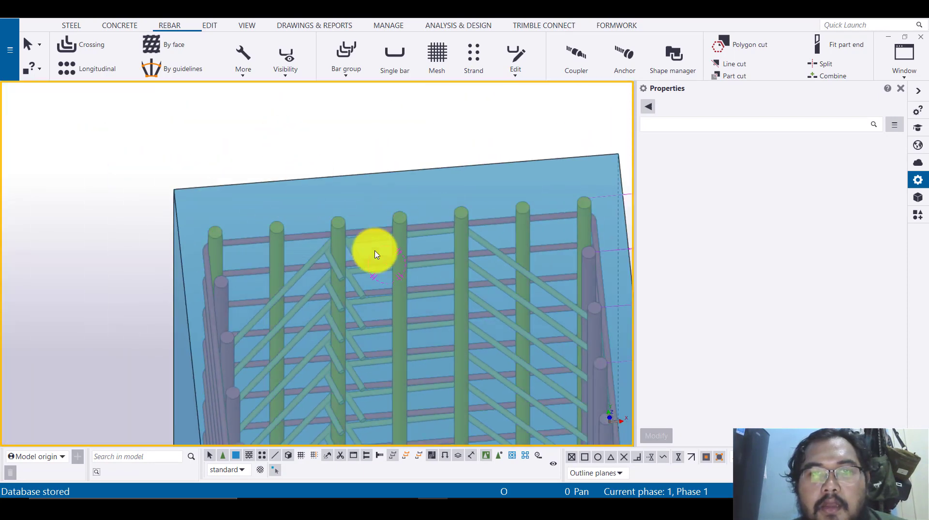
scroll(373, 253, up, 8)
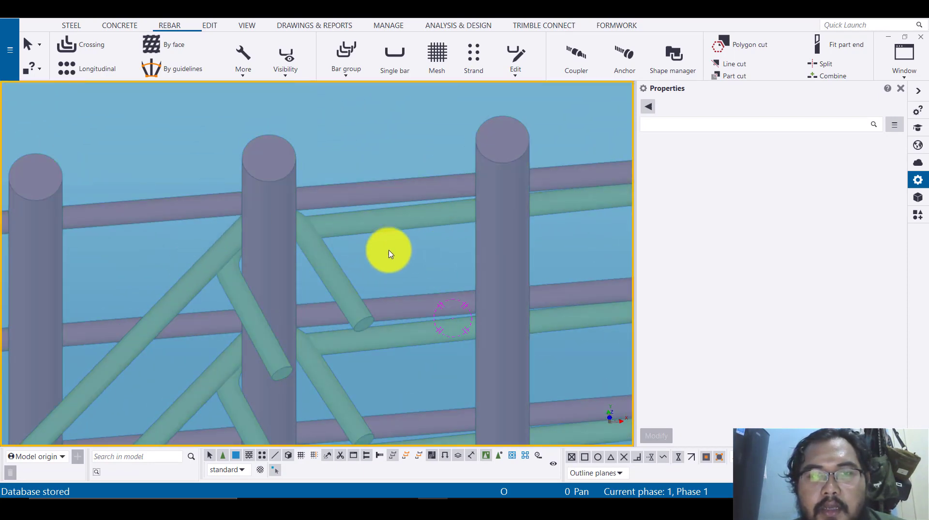
scroll(354, 251, down, 4)
ctrl+middle_drag(320, 256, 356, 322)
scroll(324, 246, down, 5)
middle_drag(427, 315, 416, 185)
scroll(347, 178, up, 4)
middle_drag(347, 179, 452, 242)
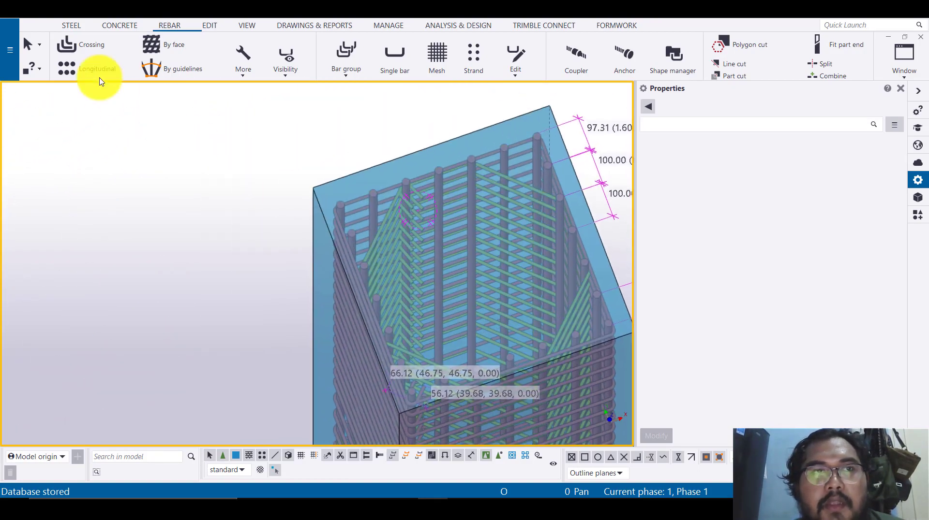
Start a bar group and consult the C4-700X700 column detail in AutoCAD for the inner rectangular tie layout.
click(350, 68)
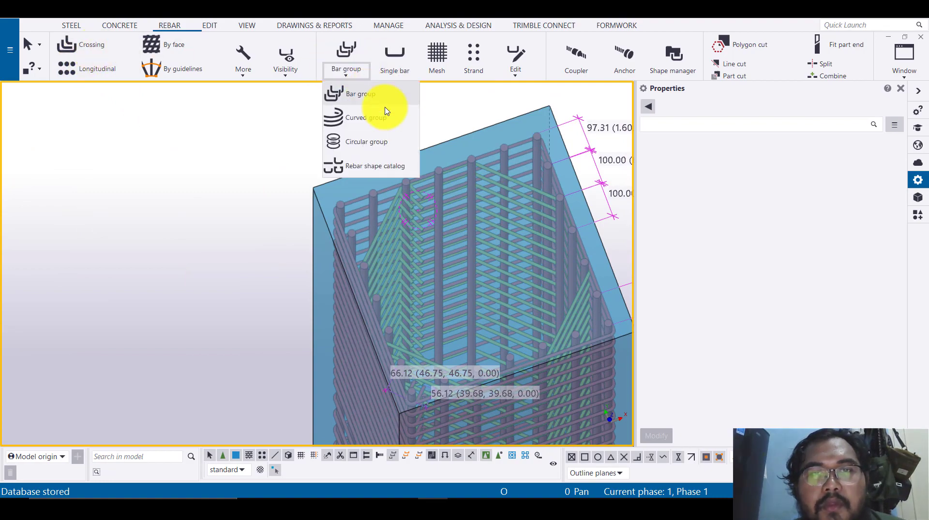
click(383, 100)
mouse_move(463, 495)
click(525, 458)
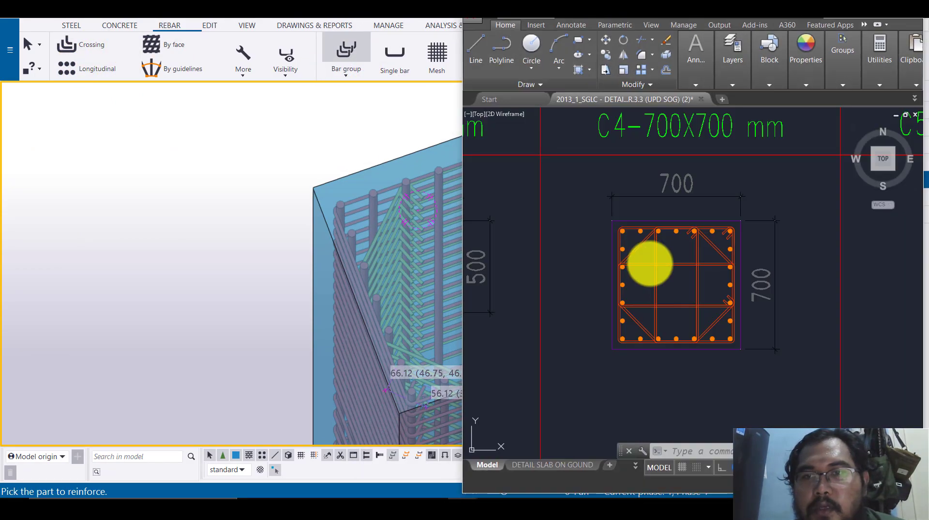
scroll(668, 218, up, 5)
middle_drag(664, 322, 650, 227)
middle_drag(788, 300, 747, 259)
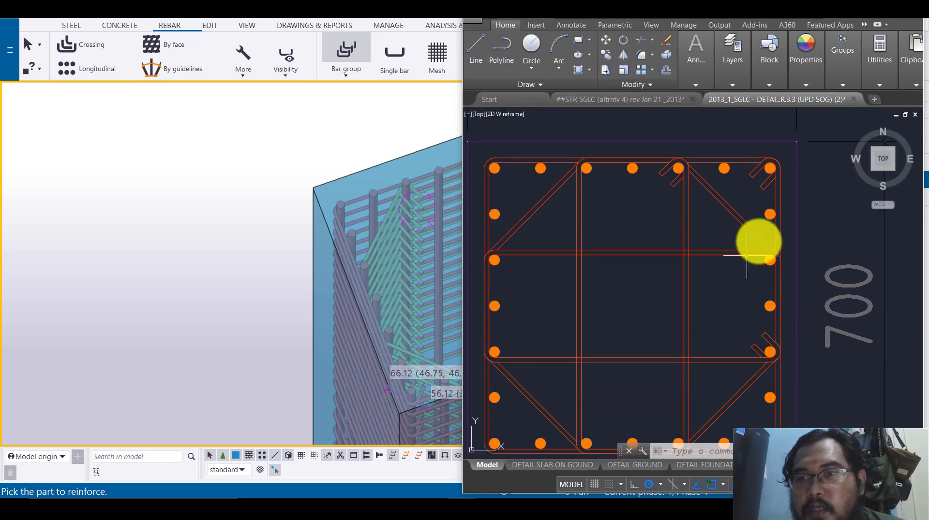
click(857, 3)
middle_drag(575, 244, 484, 249)
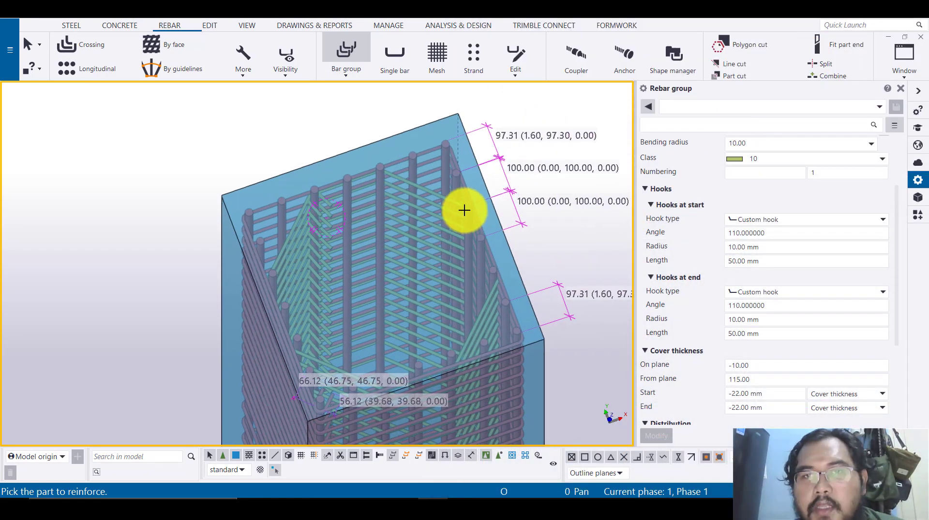
Start a bar group in the column and outline a closed rectangular inner tie 200 mm wide spanning to the opposite face's bars.
scroll(469, 207, up, 3)
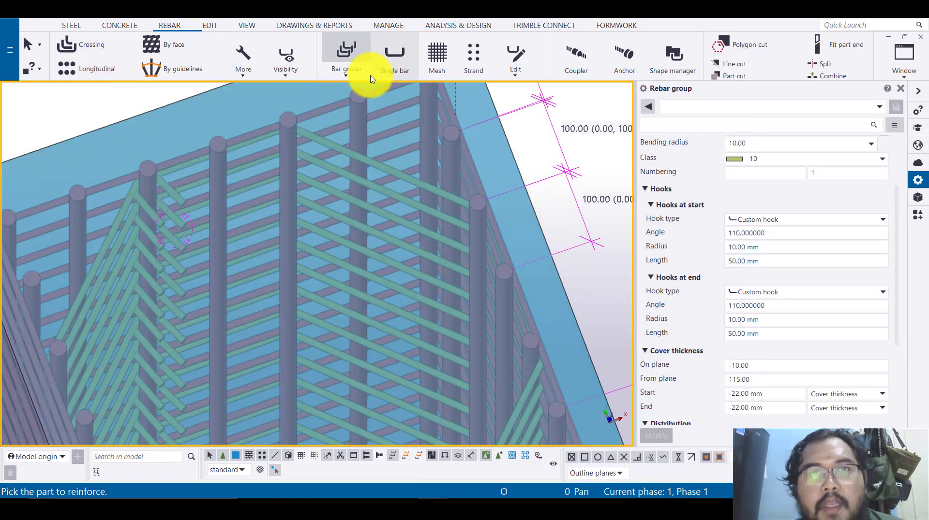
click(346, 75)
click(371, 100)
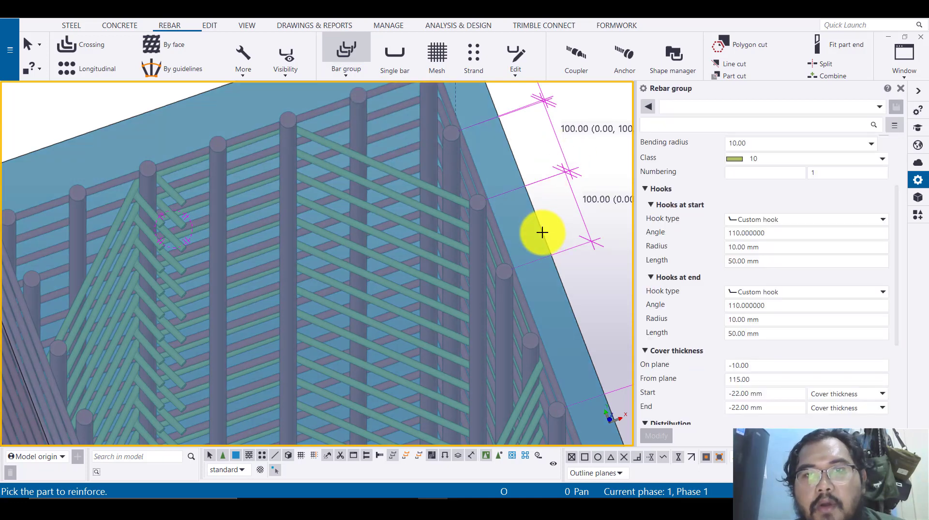
click(529, 234)
scroll(464, 209, up, 3)
scroll(455, 192, down, 5)
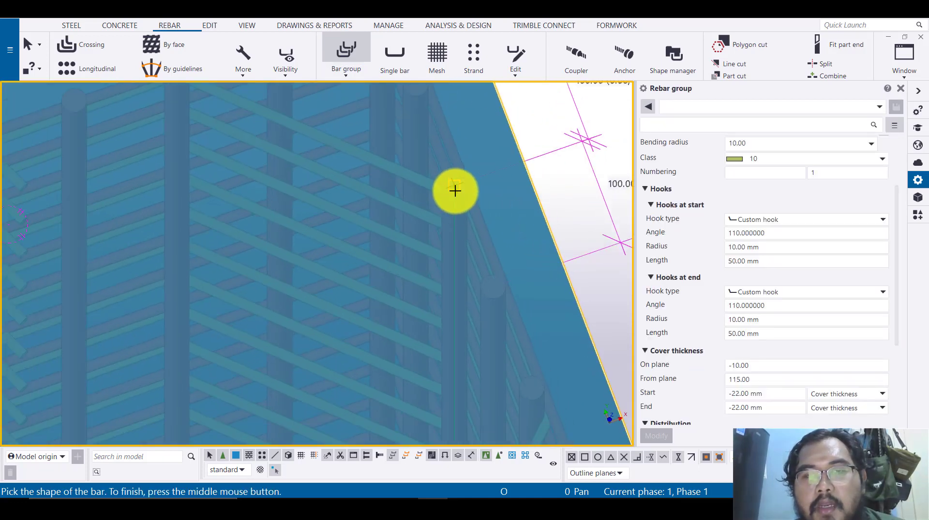
scroll(407, 251, up, 2)
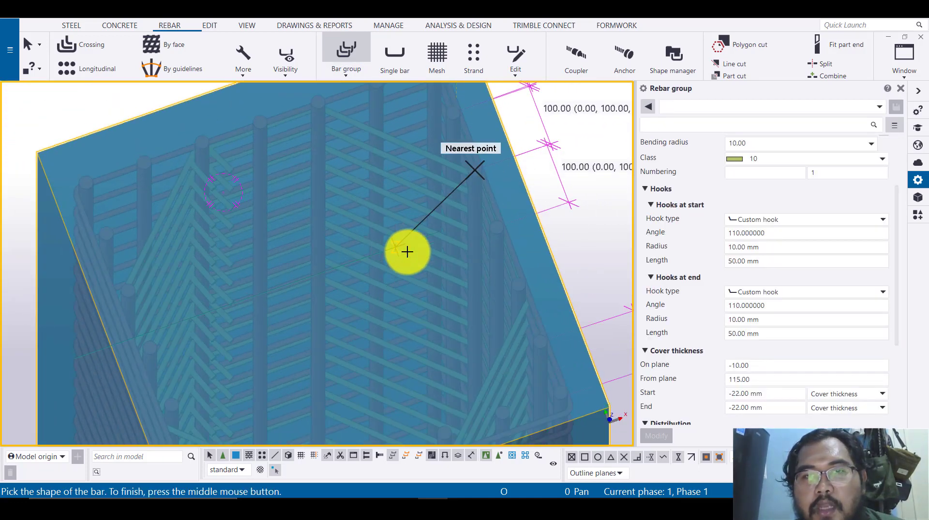
click(516, 286)
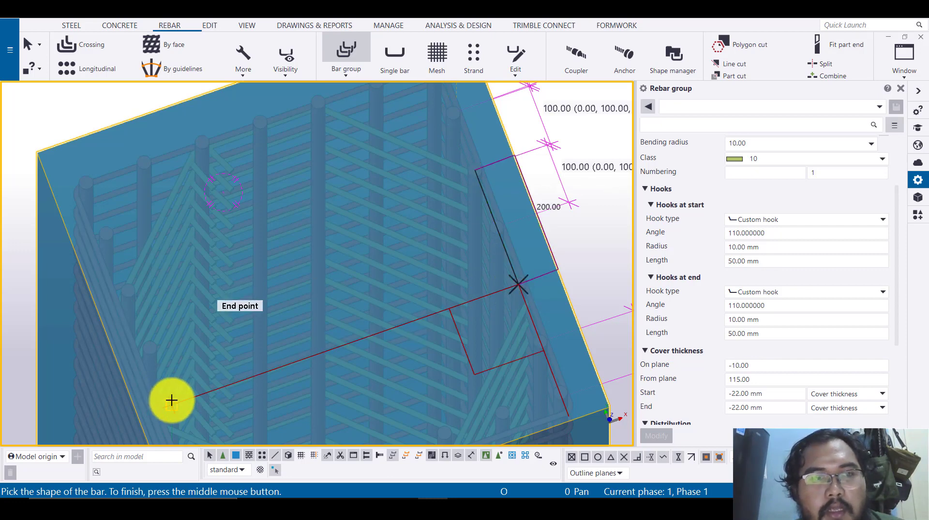
click(125, 288)
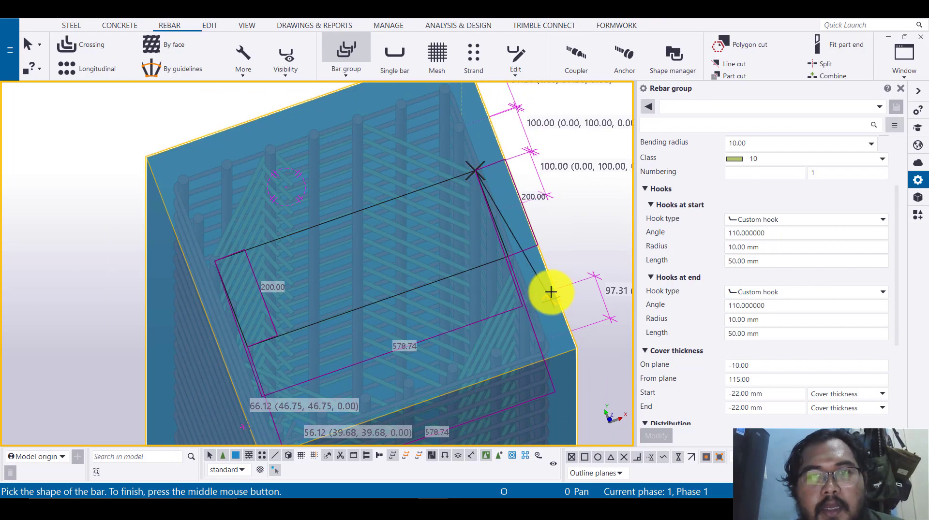
middle_click(492, 216)
Distribute the rectangular ties from the column's top corner to its bottom corner at the footing, and end the bar group command.
scroll(503, 198, up, 2)
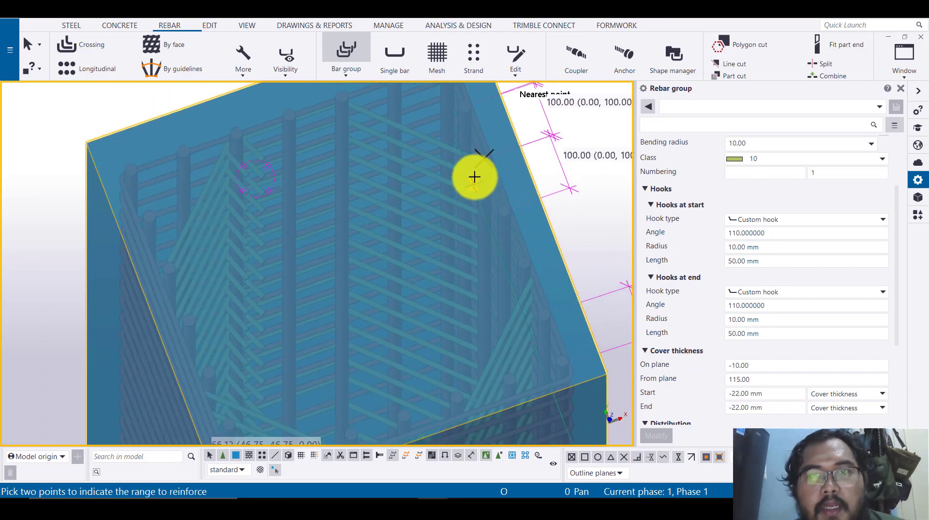
scroll(269, 233, down, 3)
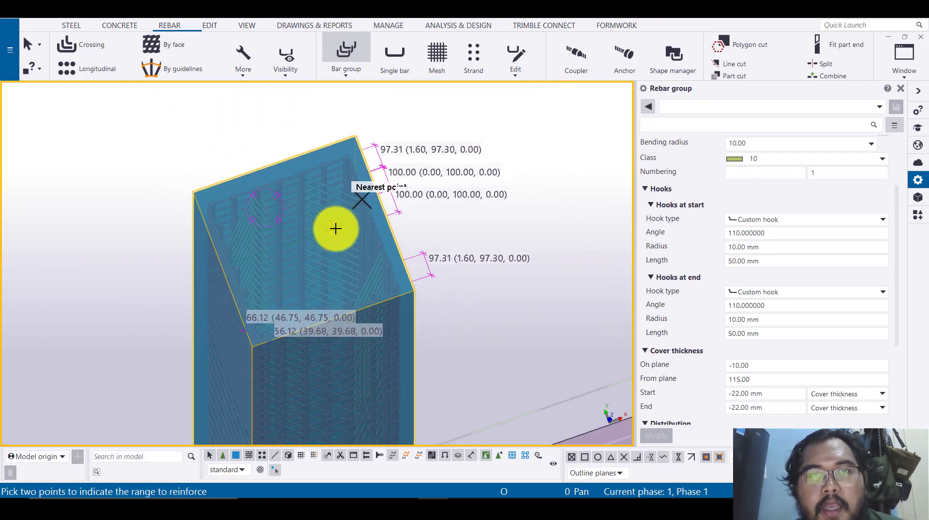
ctrl+middle_drag(334, 227, 409, 190)
middle_drag(454, 214, 436, 182)
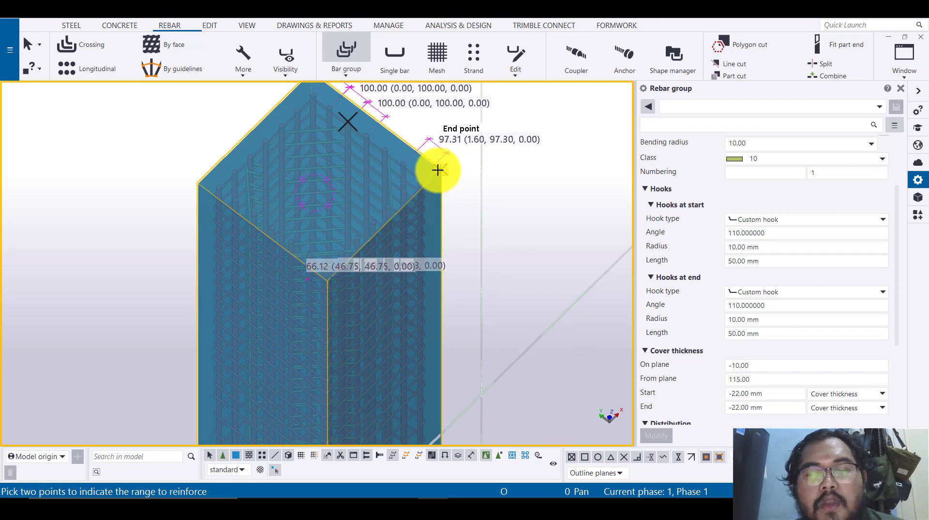
scroll(446, 167, down, 3)
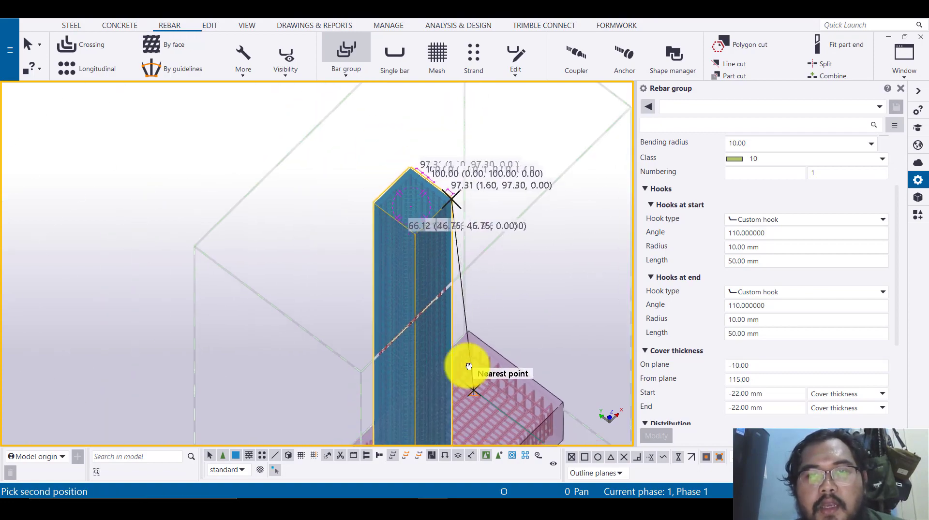
scroll(450, 344, up, 5)
scroll(440, 329, up, 5)
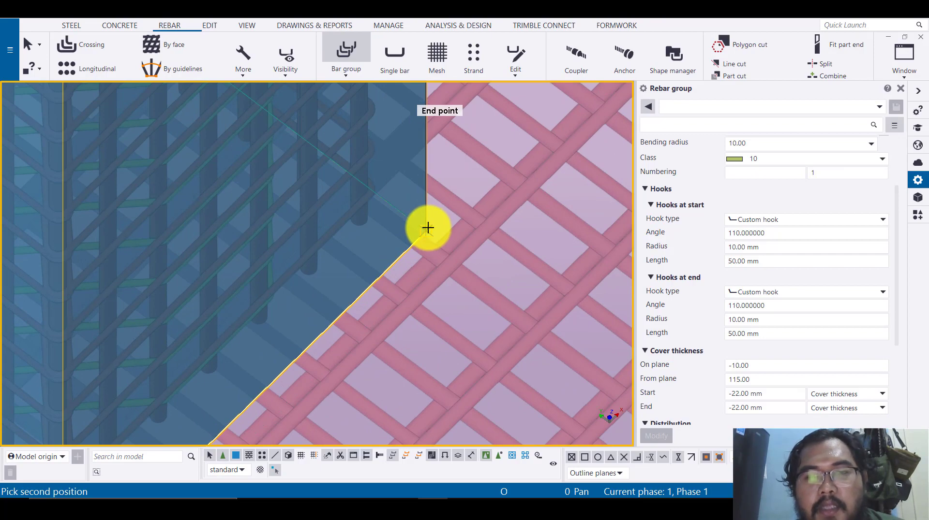
click(427, 227)
scroll(453, 373, down, 5)
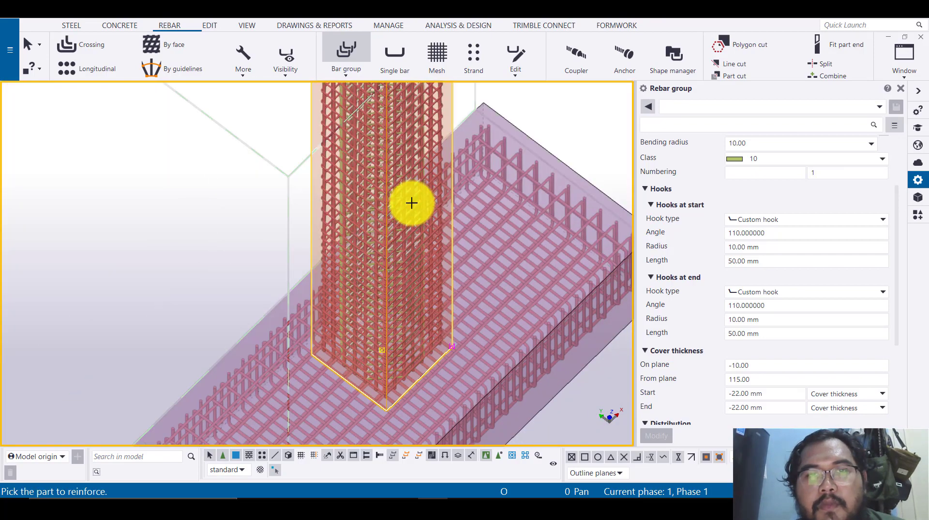
middle_drag(387, 97, 364, 360)
scroll(355, 236, up, 5)
right_click(235, 184)
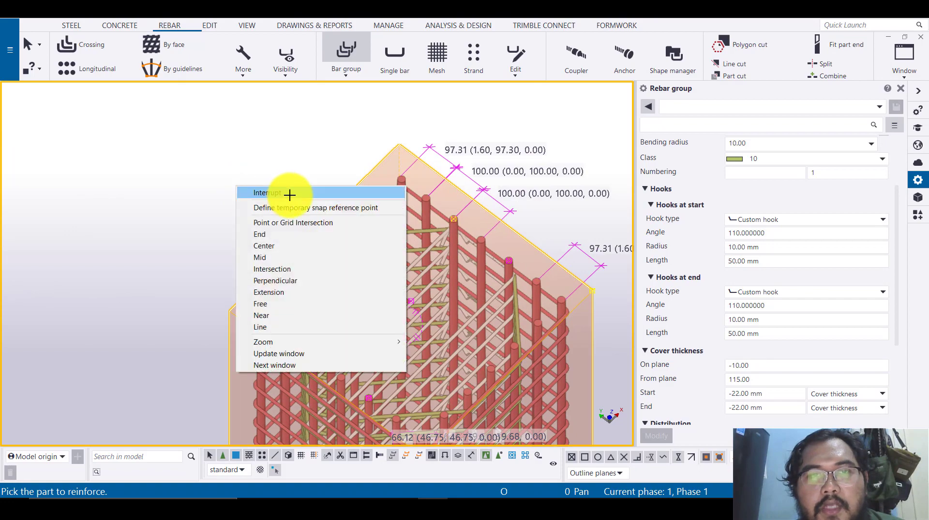
click(291, 194)
Select the new rectangular tie group and set its start and end hook angles to 135 degrees.
scroll(573, 247, up, 2)
scroll(416, 241, up, 4)
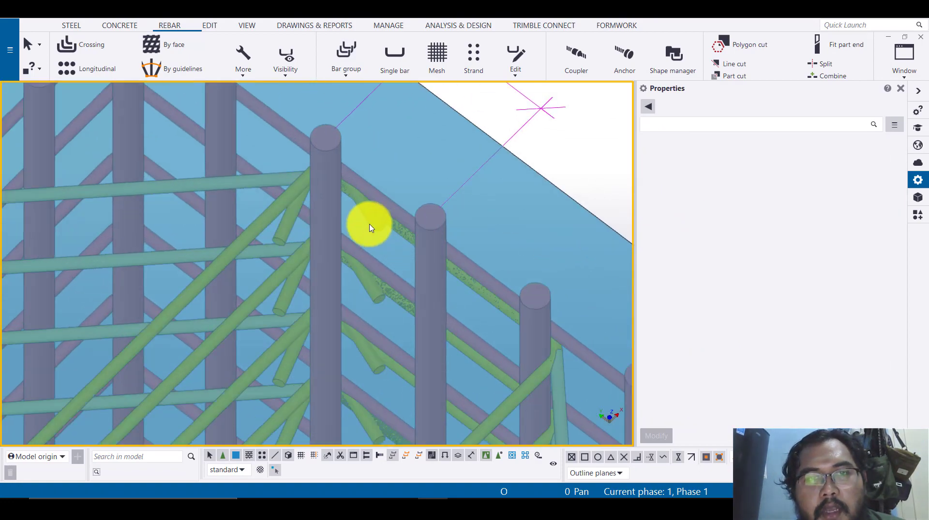
click(370, 227)
scroll(370, 227, down, 2)
ctrl+middle_drag(439, 239, 414, 224)
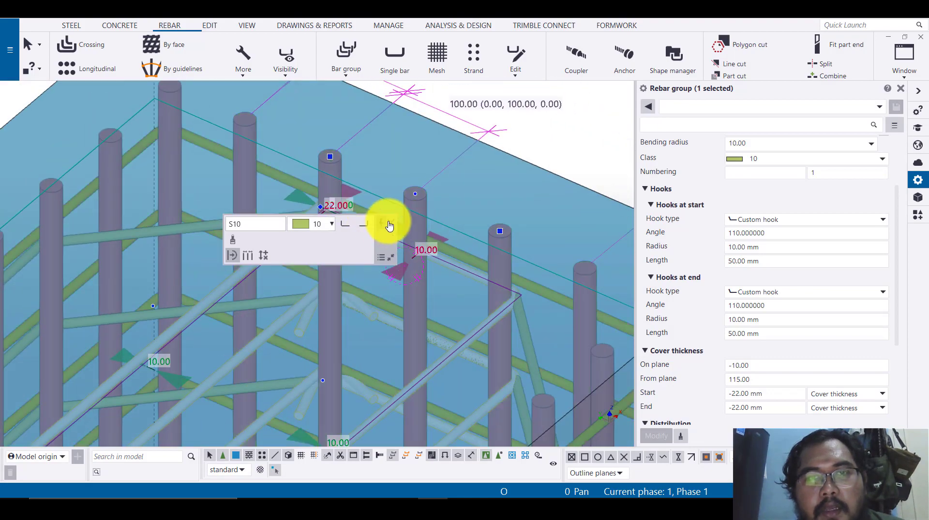
scroll(738, 196, up, 3)
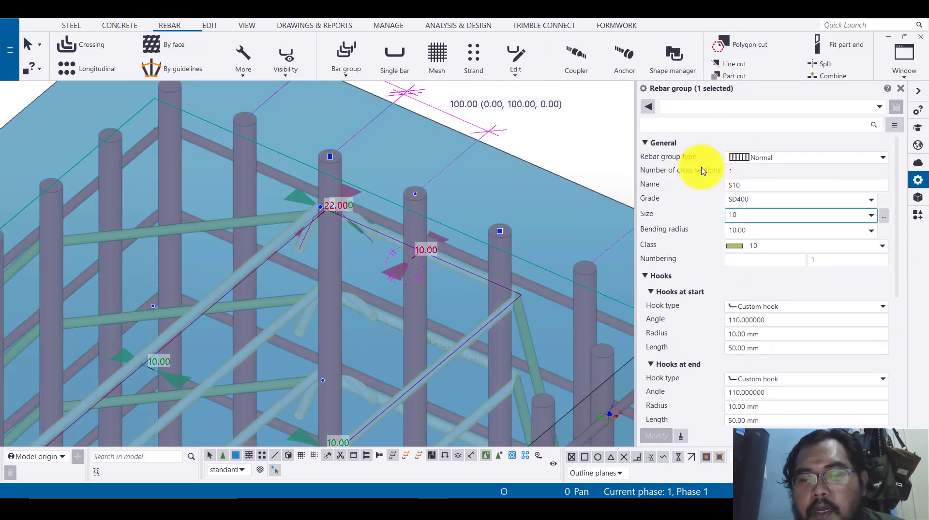
scroll(747, 221, down, 2)
drag(774, 263, 662, 268)
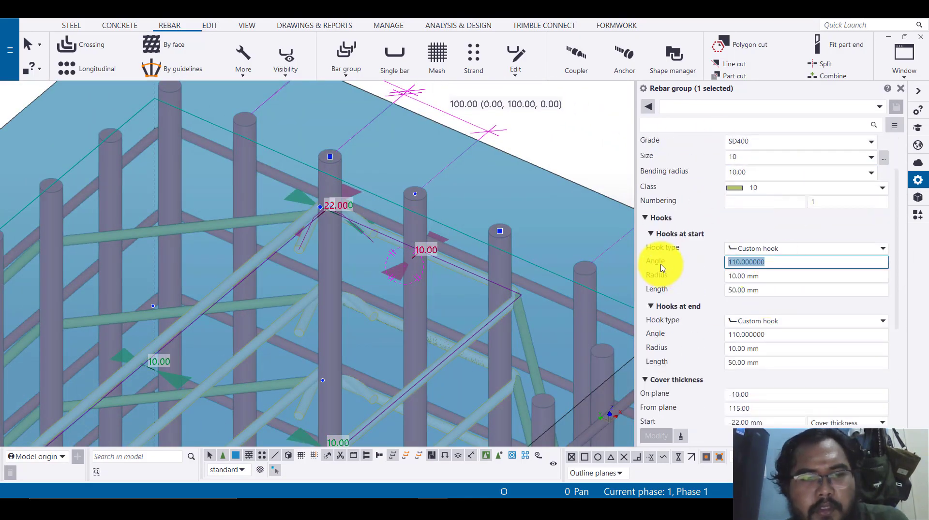
drag(789, 333, 680, 345)
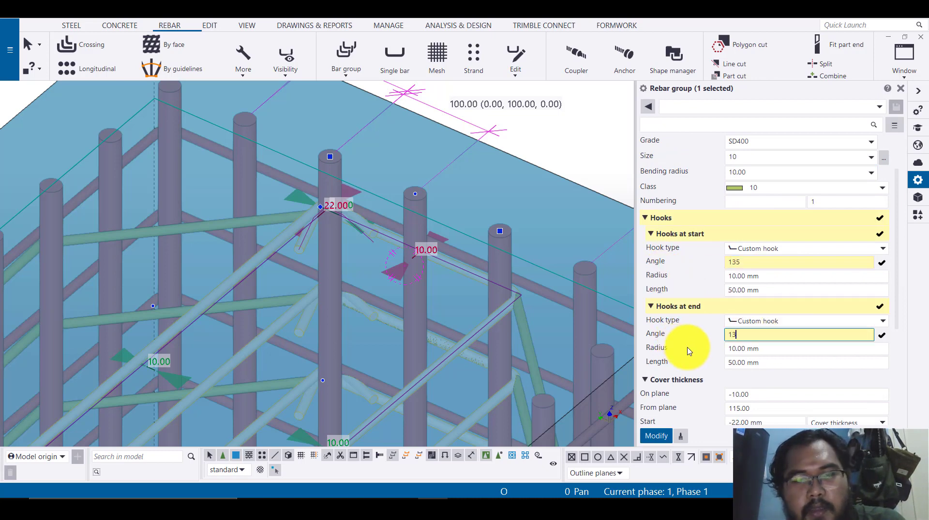
click(656, 437)
scroll(348, 191, down, 3)
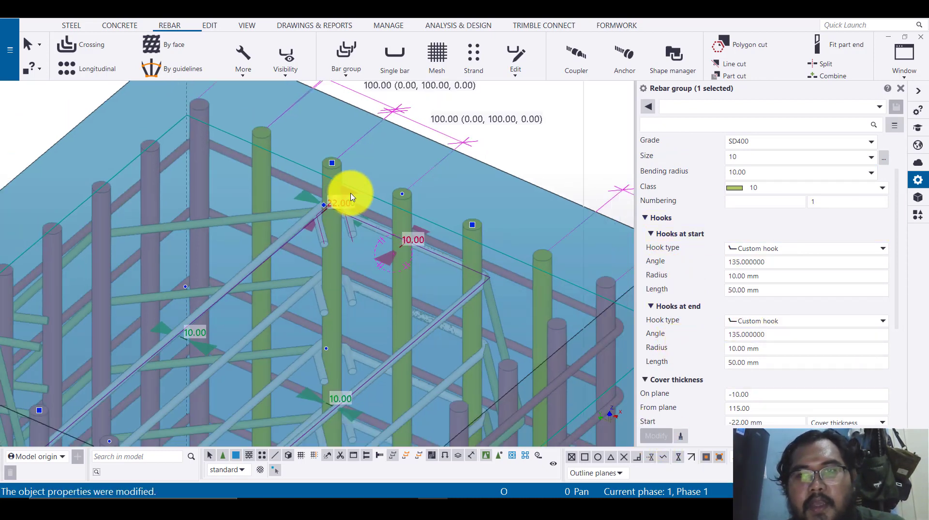
Set the rectangular tie group's from-plane cover thickness to 125 mm.
scroll(771, 342, down, 2)
scroll(764, 387, down, 1)
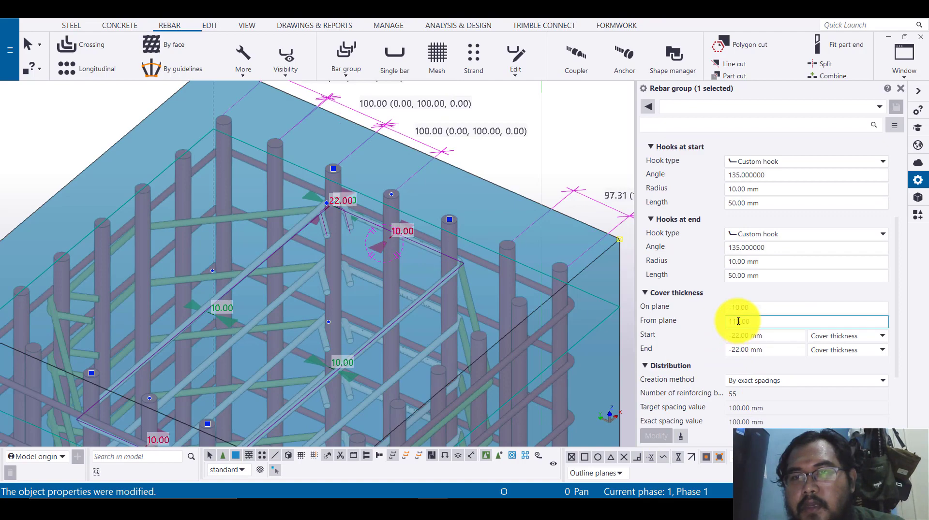
text(2)
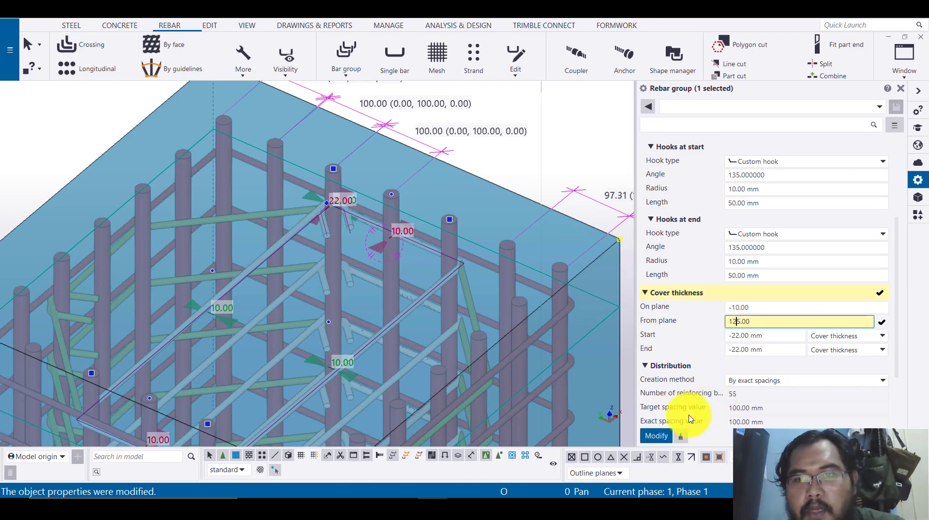
click(654, 440)
scroll(316, 270, up, 2)
ctrl+middle_drag(313, 275, 435, 162)
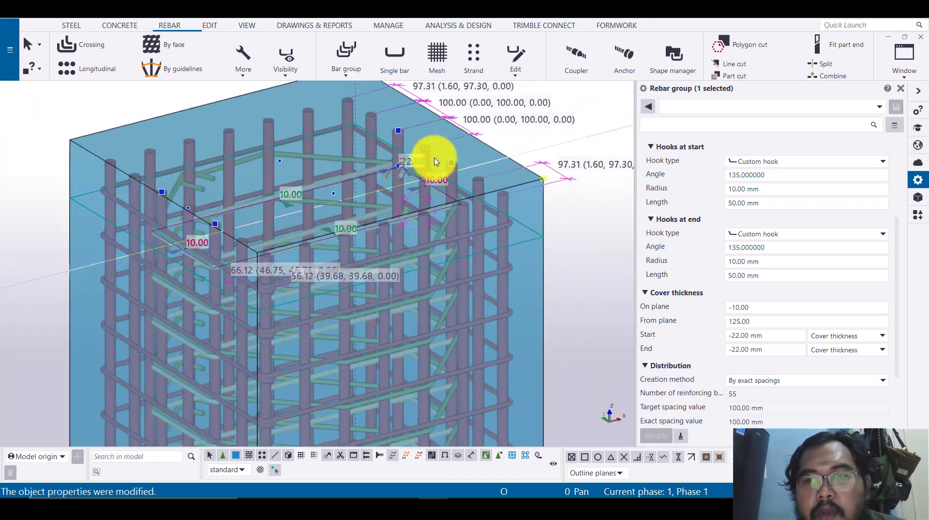
Check the rectangular tie group's exact spacing values, clear the selection and view the ties at the column top.
scroll(435, 162, down, 2)
scroll(769, 357, down, 3)
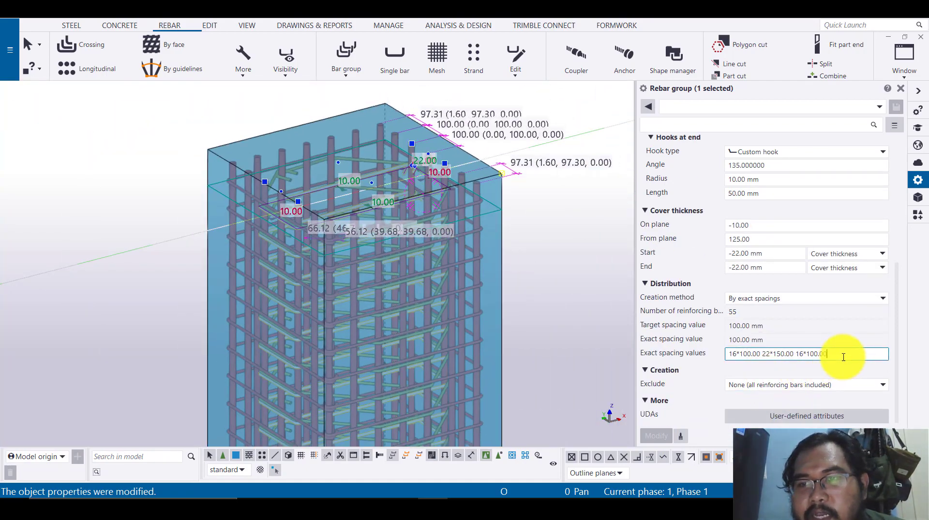
ctrl+middle_drag(571, 354, 461, 293)
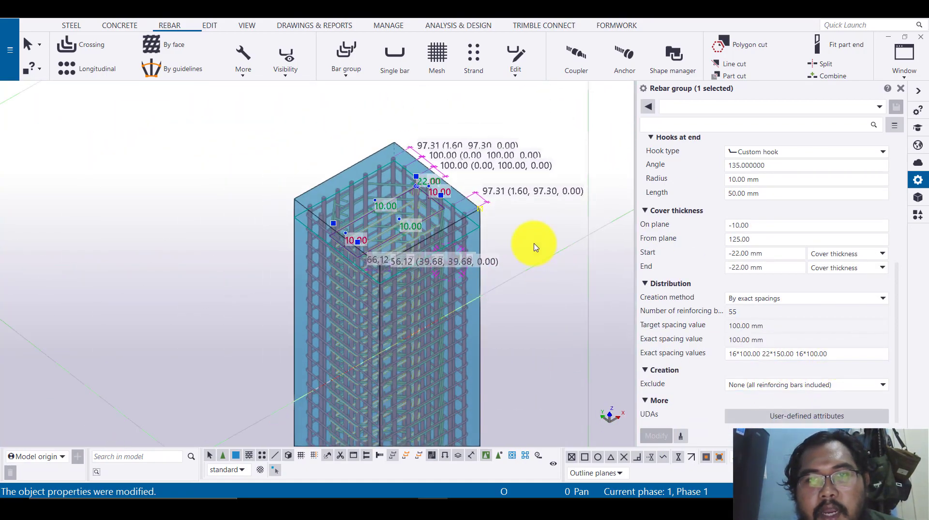
click(535, 248)
scroll(389, 222, up, 4)
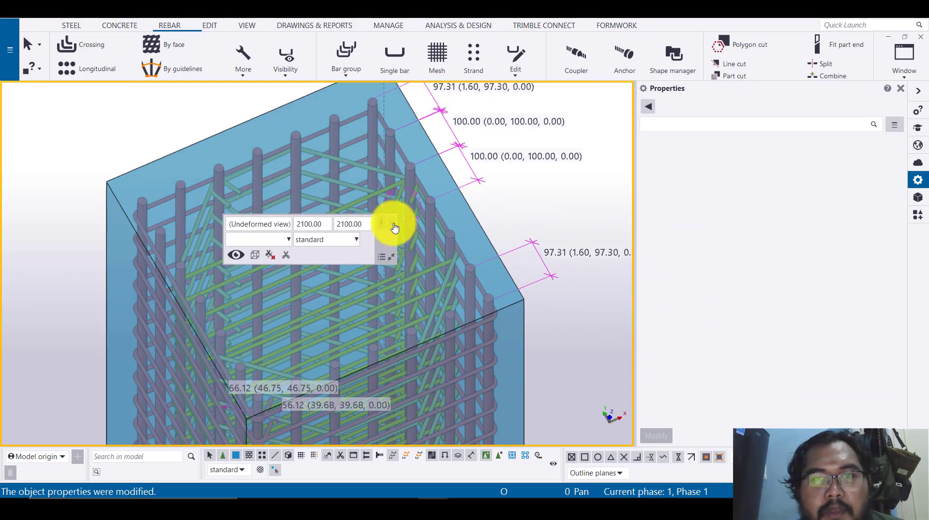
Examine the octagonal tie group's cover and spacing properties and the arrangement of the ties at the column top.
click(395, 227)
middle_drag(345, 217, 426, 226)
scroll(403, 173, up, 2)
click(409, 169)
scroll(406, 168, down, 2)
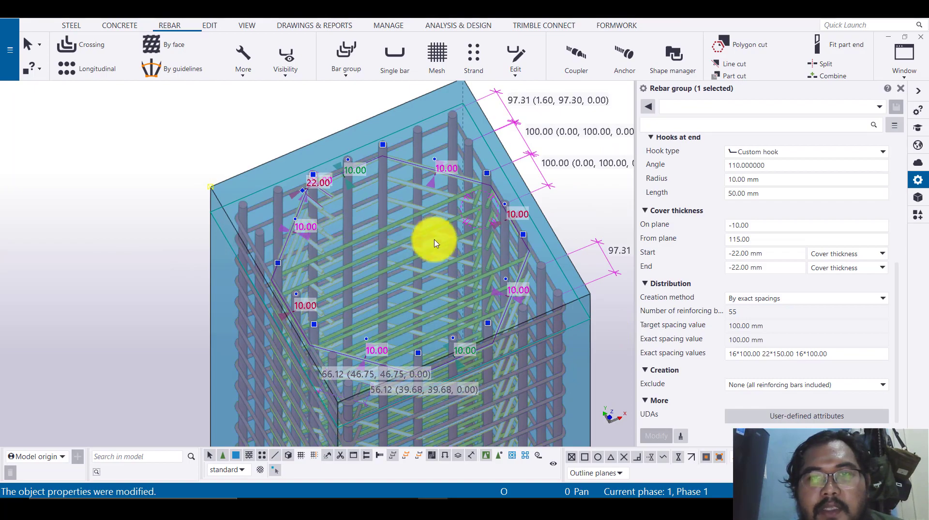
scroll(450, 240, up, 3)
scroll(396, 284, down, 4)
click(150, 164)
scroll(339, 218, up, 2)
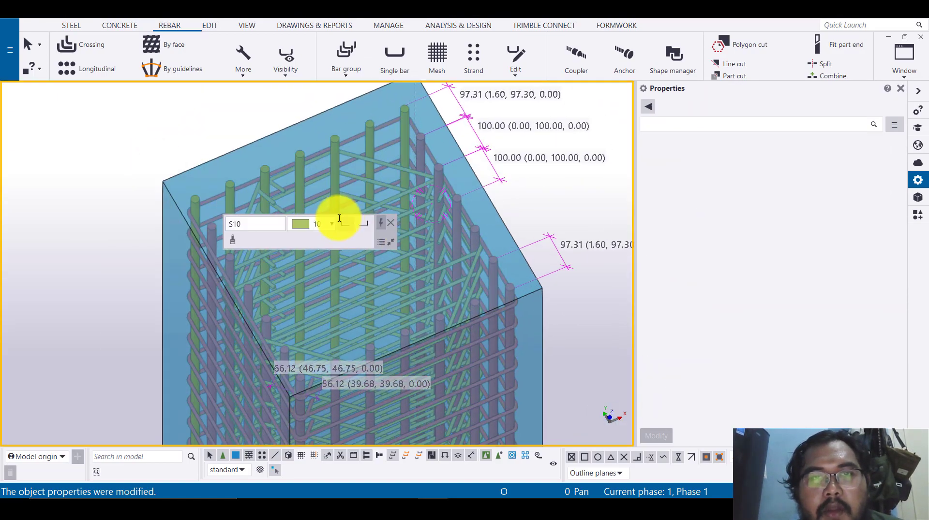
scroll(397, 212, up, 2)
middle_drag(408, 190, 452, 202)
scroll(450, 205, down, 4)
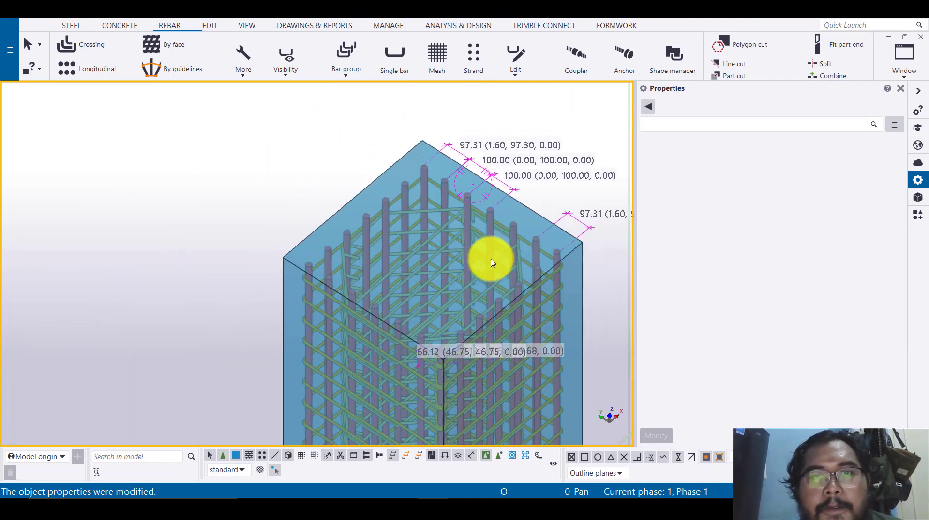
ctrl+middle_drag(492, 261, 463, 279)
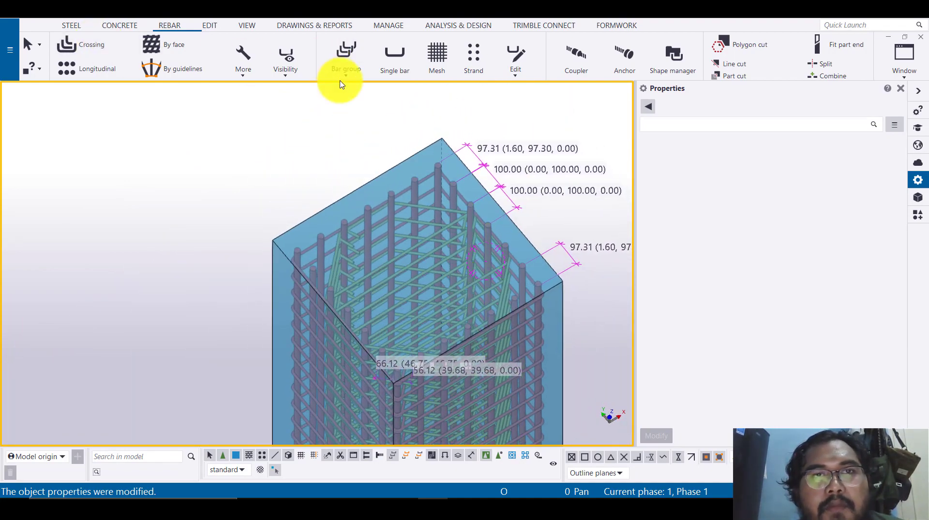
Start a bar group on the column and outline a second closed rectangular tie around inner bars, perpendicular to the first.
click(346, 50)
scroll(375, 145, up, 3)
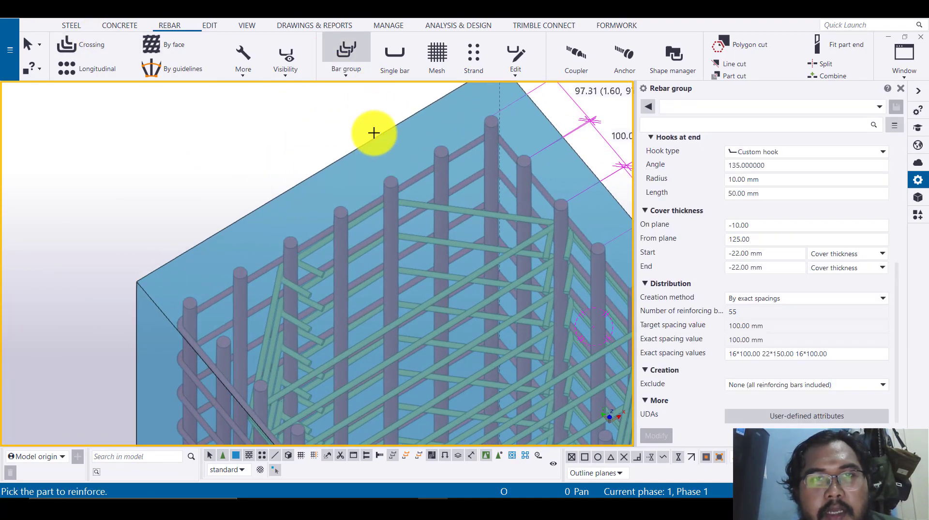
click(365, 144)
scroll(292, 256, up, 2)
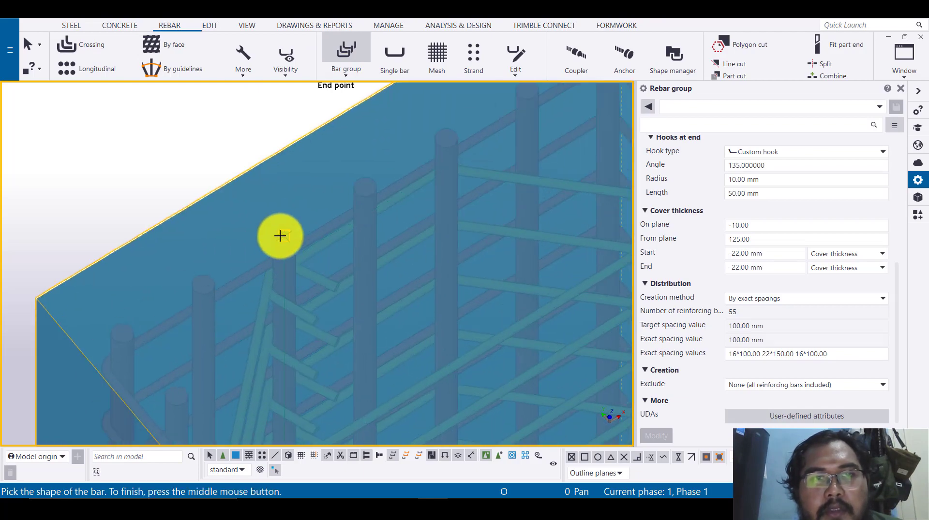
click(280, 237)
scroll(281, 235, down, 5)
scroll(420, 385, up, 4)
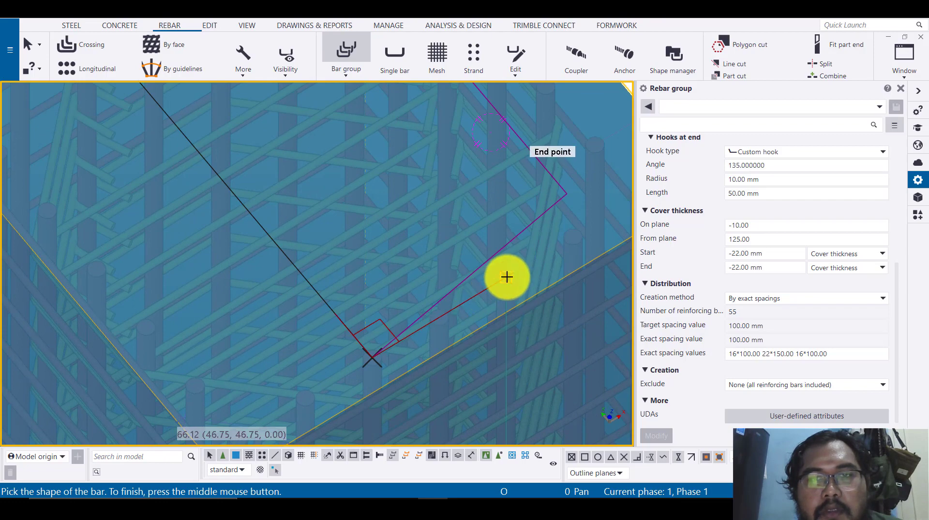
scroll(501, 362, up, 3)
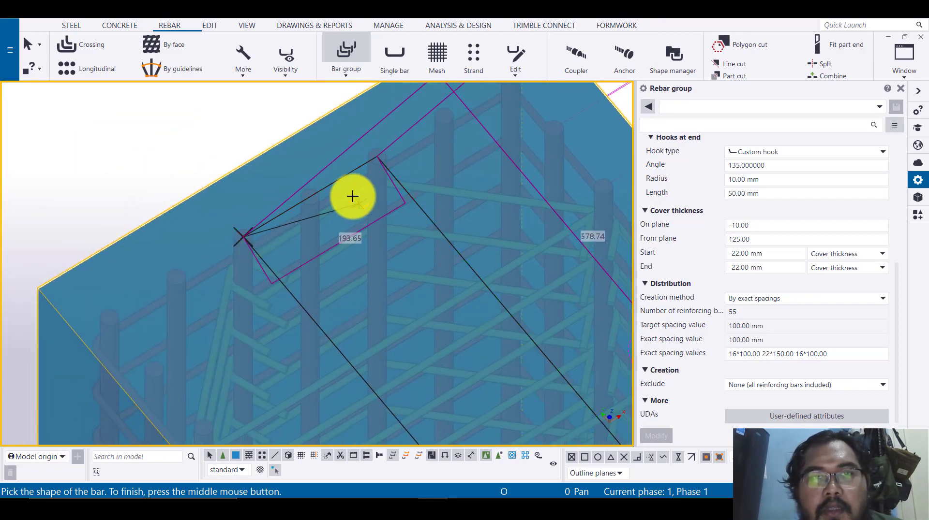
scroll(339, 190, down, 5)
middle_click(301, 187)
Distribute the second rectangular ties from the column's top corner to its bottom corner at the footing, and end the command.
scroll(301, 187, down, 5)
middle_drag(384, 380, 489, 232)
middle_drag(286, 196, 329, 322)
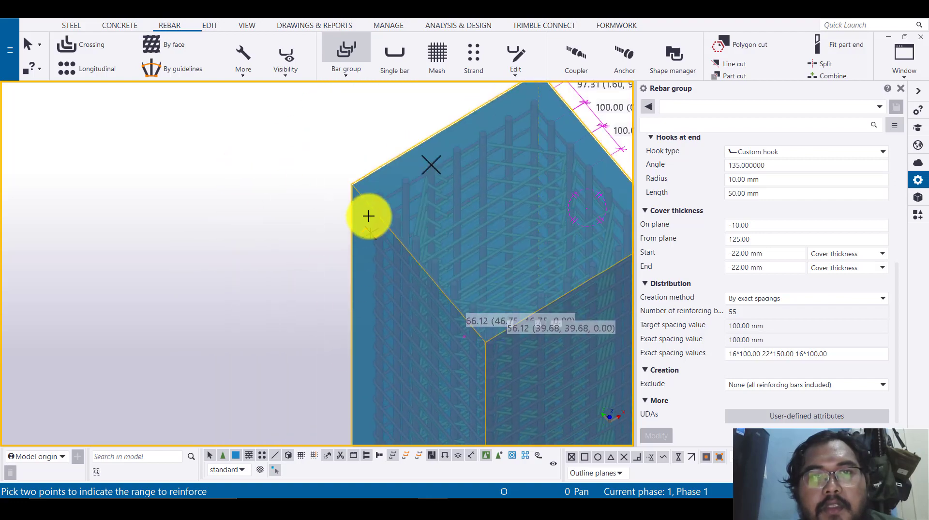
scroll(342, 184, down, 5)
middle_drag(393, 346, 434, 158)
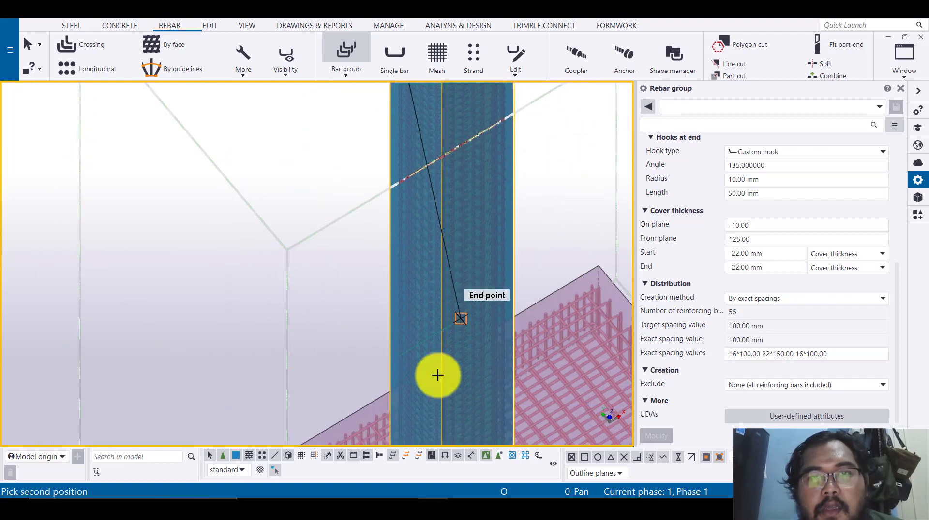
middle_drag(438, 376, 426, 161)
scroll(423, 160, up, 1)
middle_drag(370, 241, 373, 193)
scroll(373, 193, up, 3)
scroll(373, 193, up, 5)
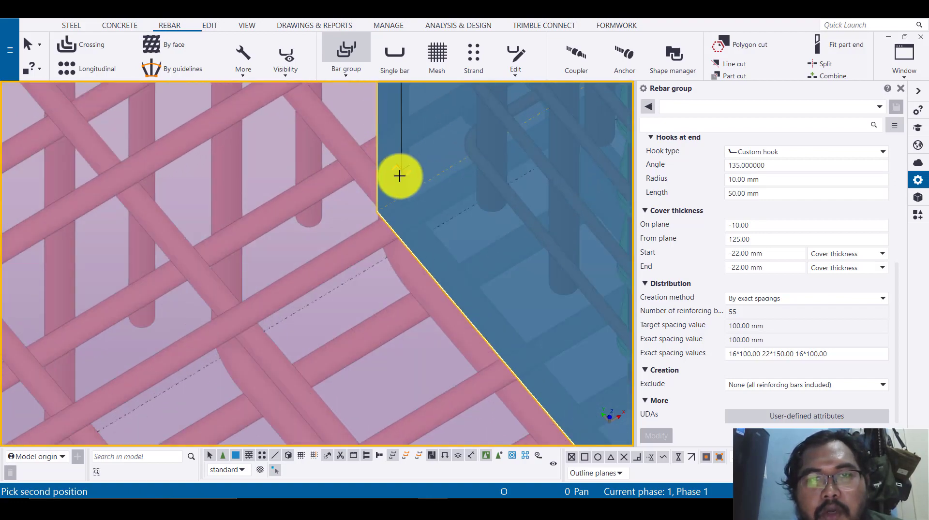
click(360, 242)
scroll(344, 327, down, 10)
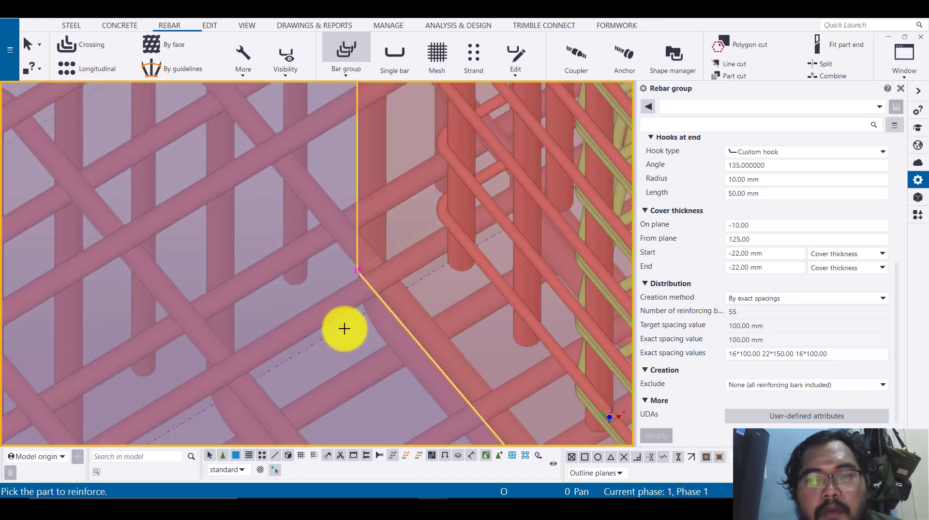
middle_drag(367, 154, 334, 310)
scroll(334, 310, up, 2)
scroll(335, 310, down, 3)
right_click(247, 245)
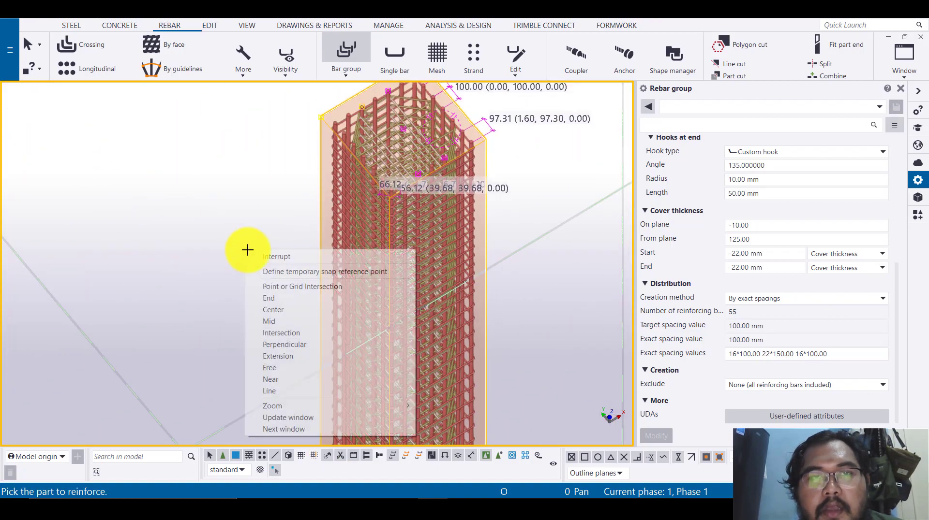
click(270, 259)
Compare the hooks and properties of the two perpendicular rectangular tie groups at the column top.
scroll(427, 137, up, 5)
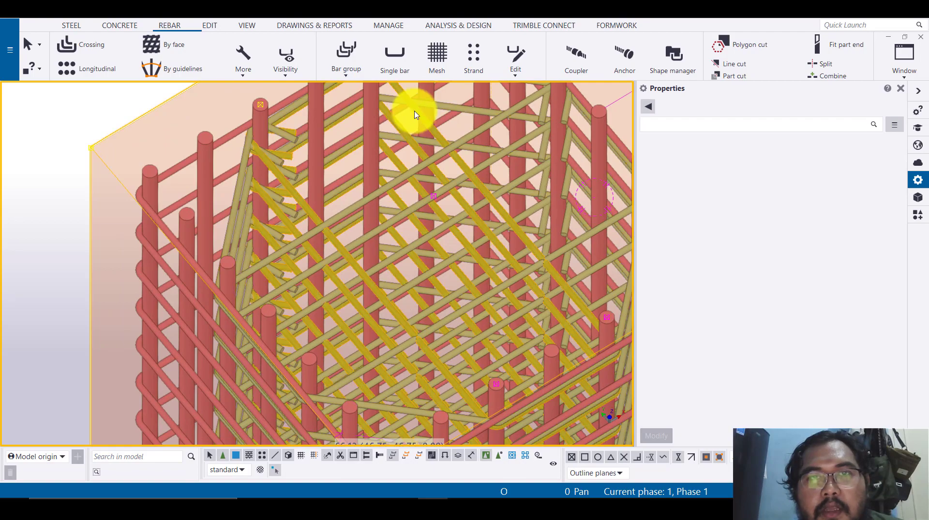
click(419, 118)
scroll(319, 187, down, 2)
ctrl+middle_drag(319, 187, 359, 155)
middle_drag(348, 232, 266, 365)
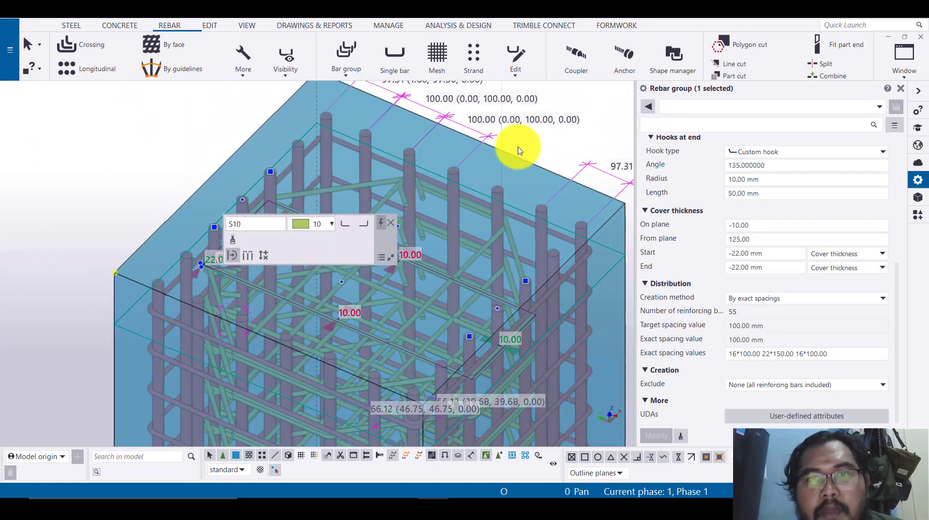
click(517, 151)
scroll(490, 171, up, 3)
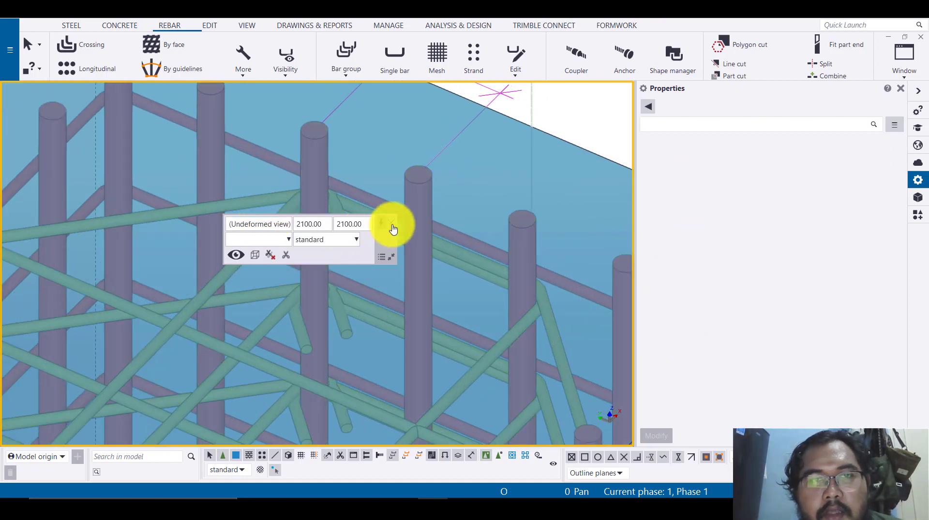
click(255, 243)
scroll(255, 243, down, 3)
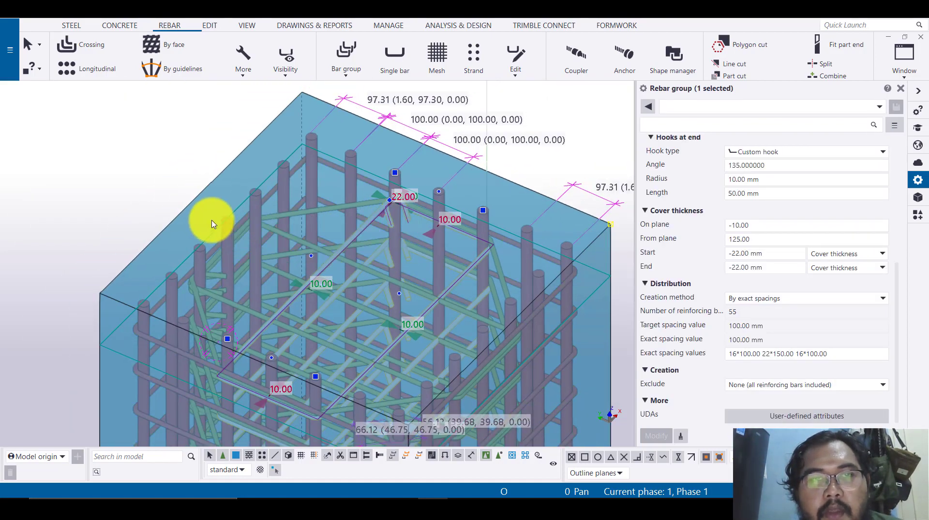
Set the second rectangular tie group's from-plane cover thickness to 135 mm.
scroll(213, 224, up, 5)
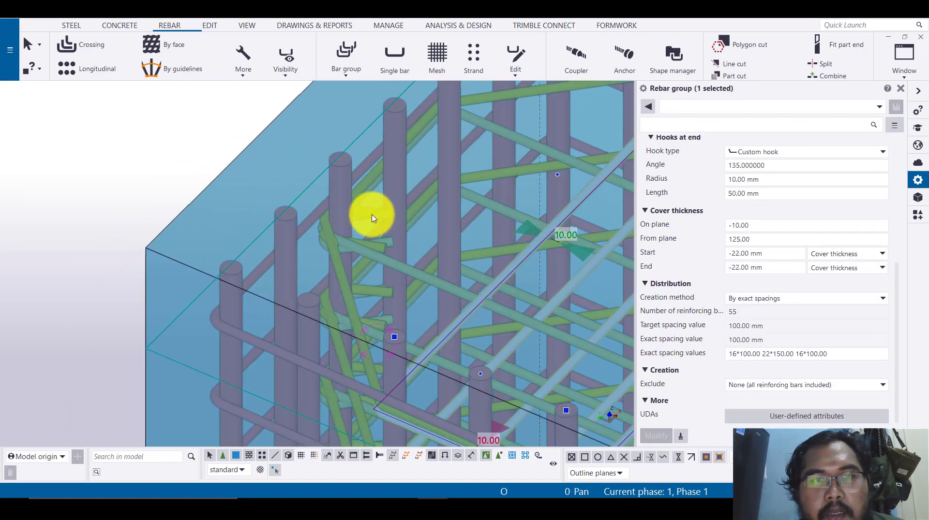
scroll(256, 183, down, 2)
click(763, 253)
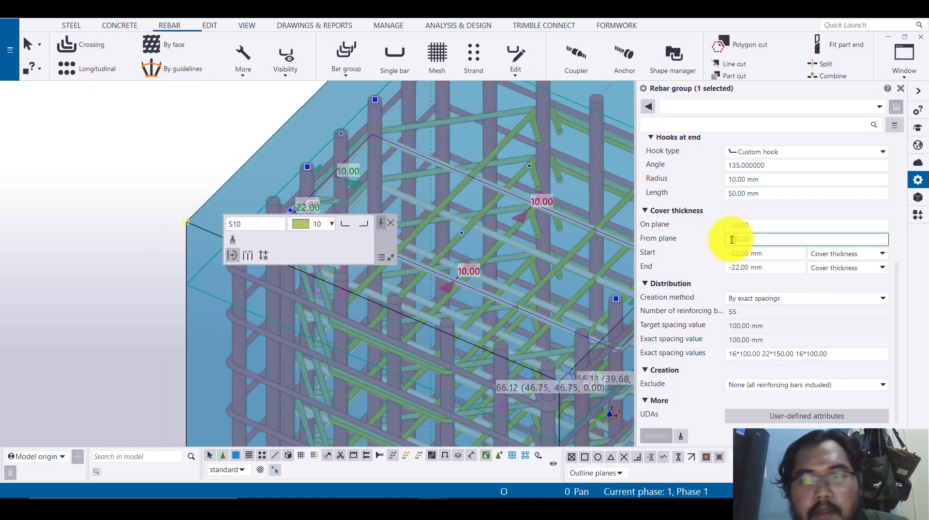
text(3)
click(656, 436)
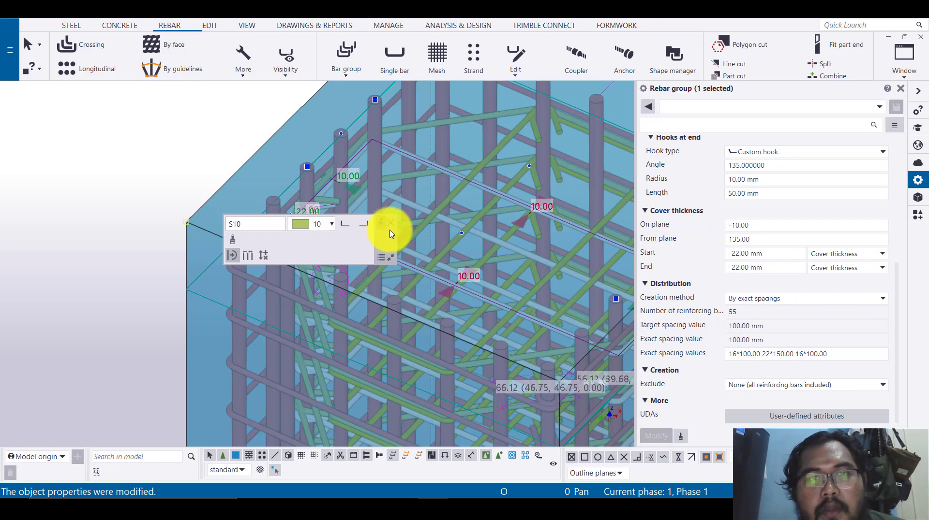
Check the stacking of the tie layers along the column's height and at its top, clearing the selection.
scroll(274, 210, up, 3)
ctrl+middle_drag(336, 213, 353, 184)
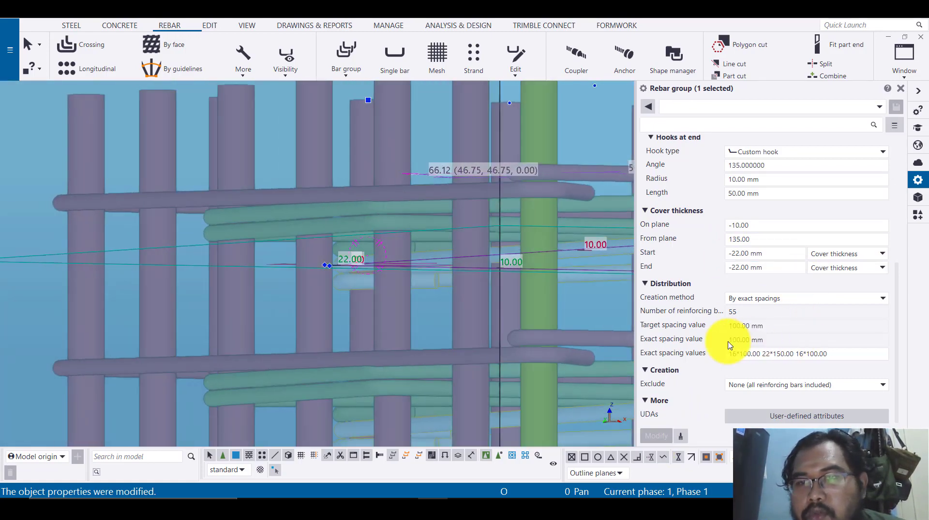
scroll(263, 208, down, 6)
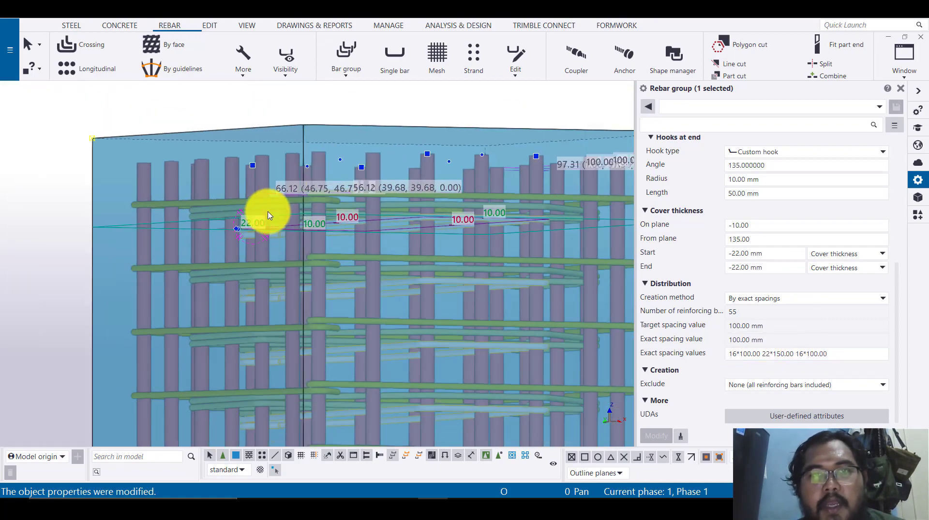
middle_drag(366, 369, 385, 164)
middle_drag(381, 393, 430, 189)
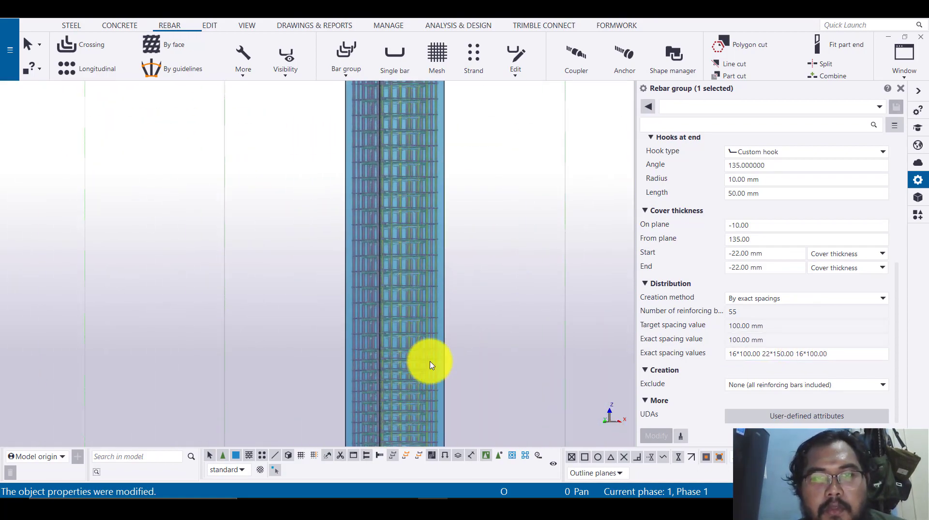
middle_drag(431, 365, 458, 182)
scroll(423, 311, up, 3)
ctrl+middle_drag(424, 312, 401, 384)
scroll(401, 384, down, 4)
middle_drag(407, 281, 378, 447)
scroll(369, 231, up, 4)
click(508, 143)
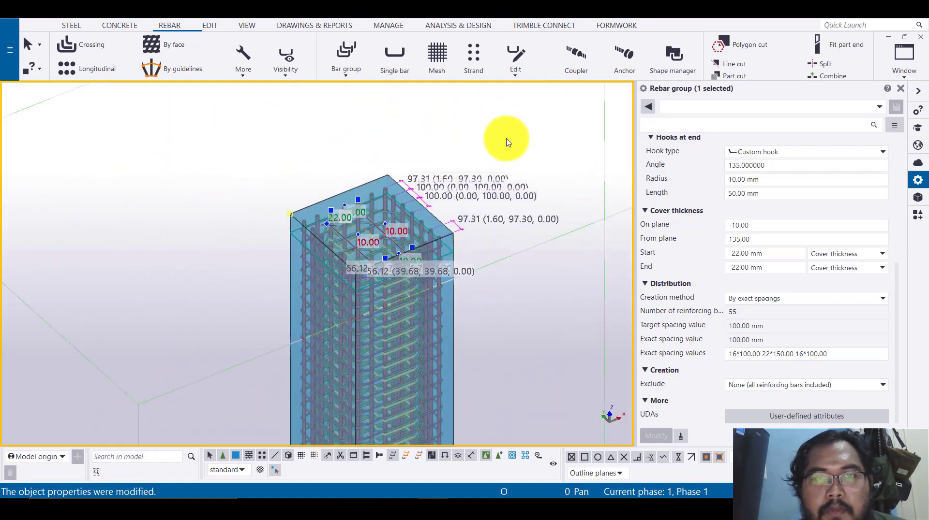
scroll(453, 213, up, 5)
scroll(406, 247, down, 3)
ctrl+middle_drag(407, 247, 300, 365)
scroll(338, 390, up, 4)
scroll(338, 390, down, 3)
ctrl+middle_drag(379, 327, 427, 306)
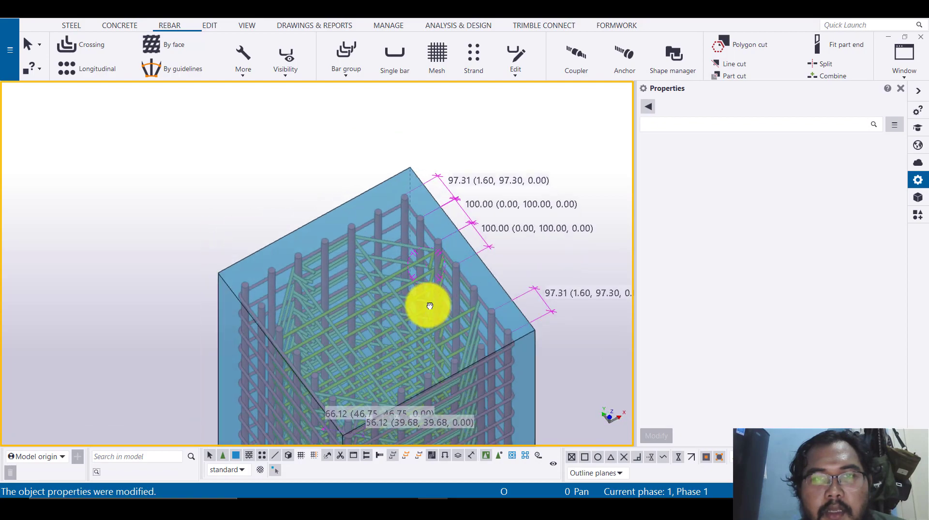
Select the second rectangular tie group, change its class to 5 and clear the selection.
scroll(315, 176, up, 4)
scroll(377, 341, up, 2)
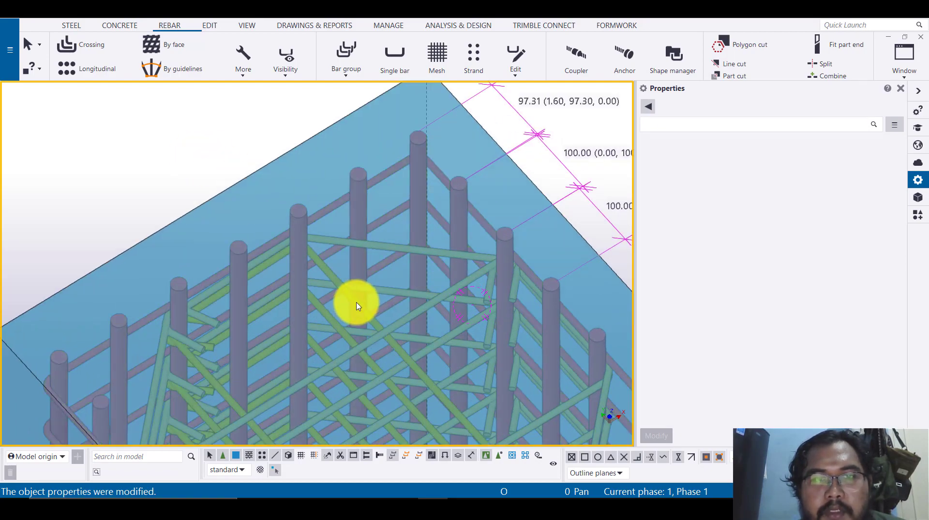
click(357, 306)
scroll(756, 227, up, 5)
click(763, 244)
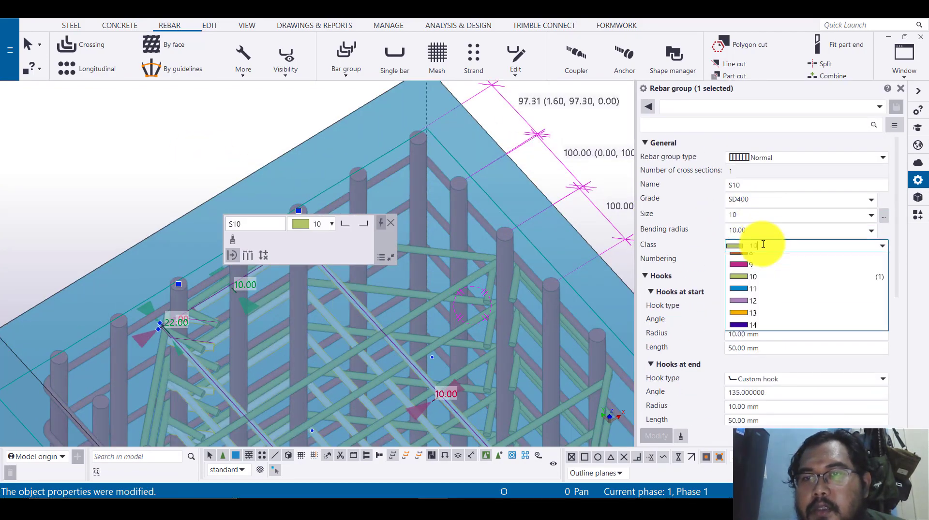
click(756, 273)
click(777, 245)
click(758, 308)
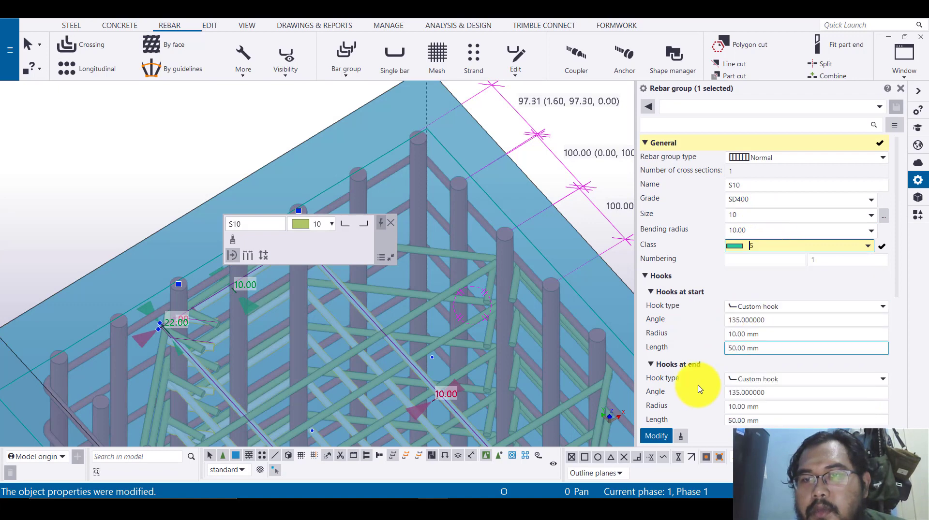
click(668, 437)
scroll(411, 263, down, 2)
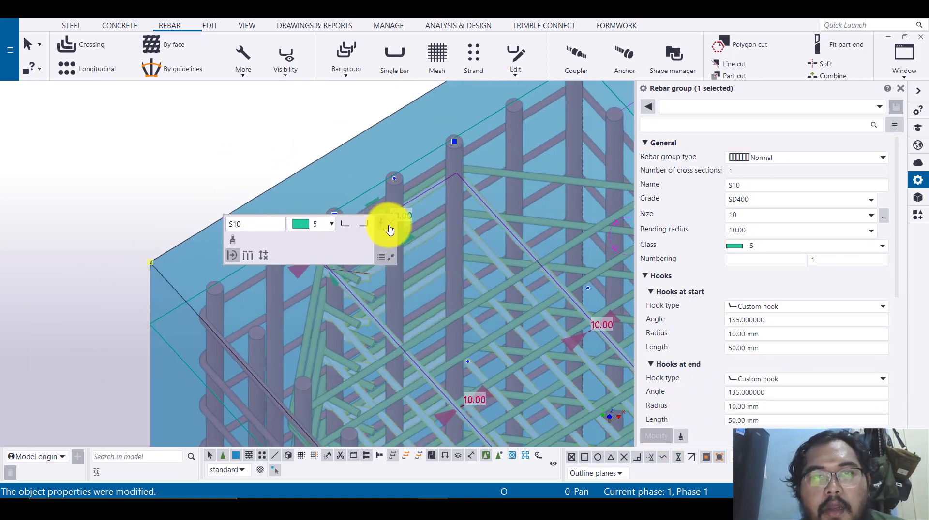
click(262, 146)
Change the octagonal tie group's class to 6 and clear the selection.
click(503, 174)
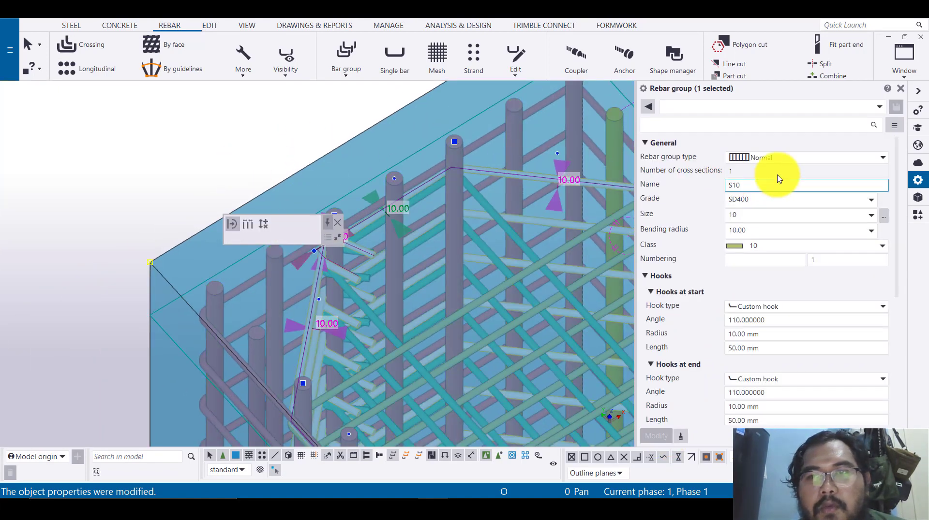
click(764, 245)
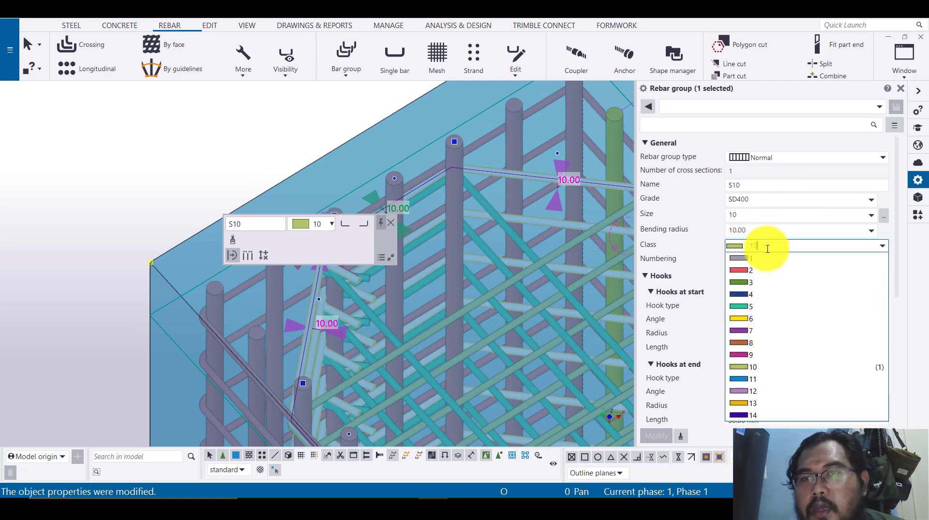
click(758, 319)
click(665, 444)
click(199, 190)
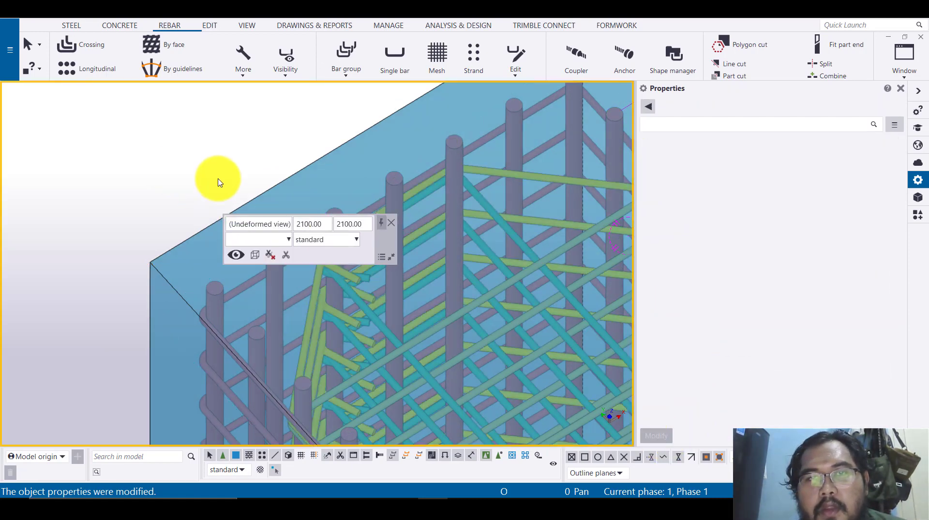
Select the octagonal tie group, change its class to 13 and clear the selection.
ctrl+middle_drag(464, 194, 471, 295)
click(463, 242)
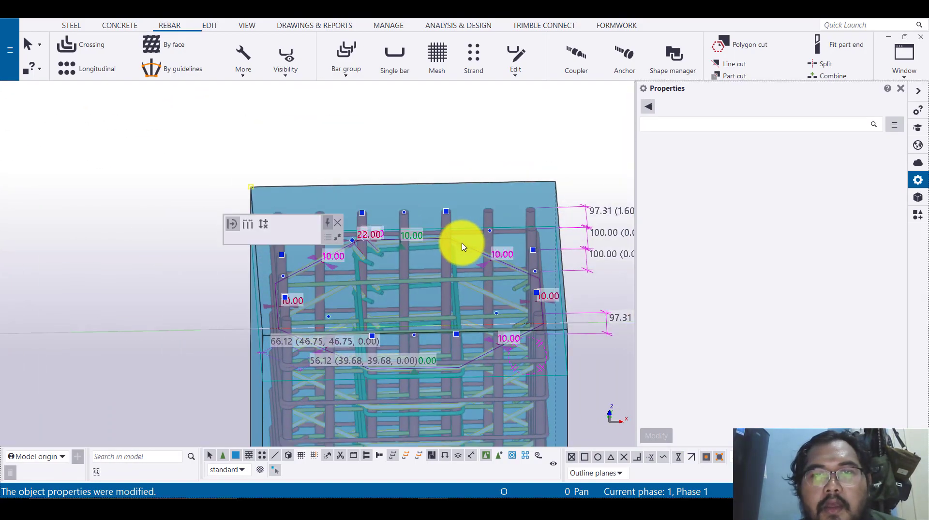
click(473, 254)
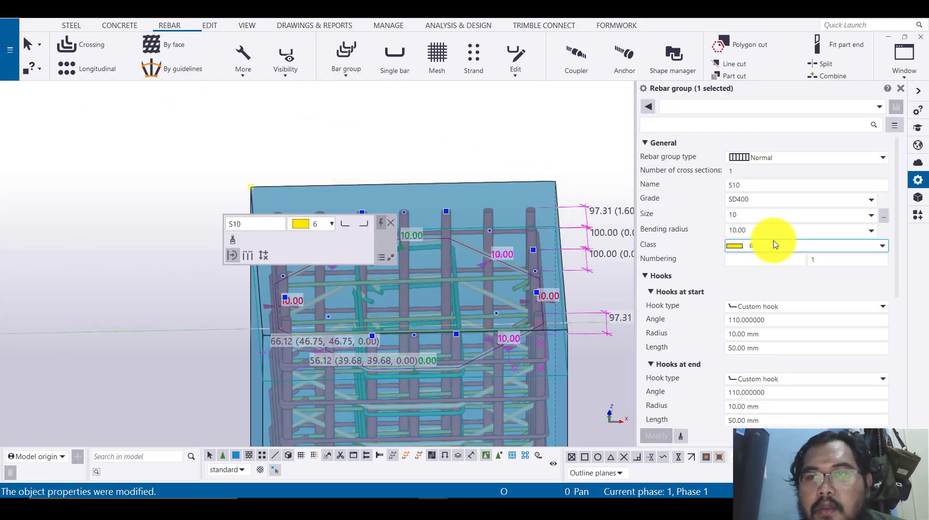
click(771, 245)
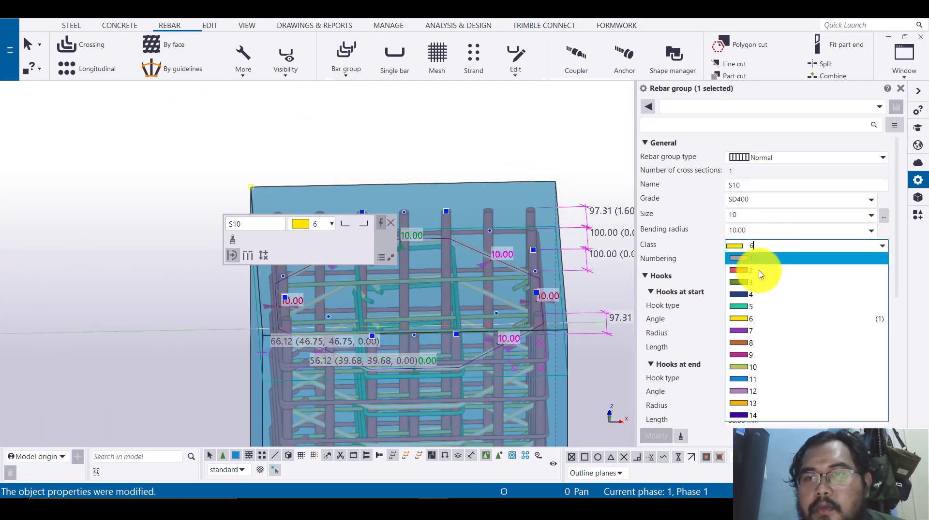
click(755, 404)
click(643, 431)
click(390, 223)
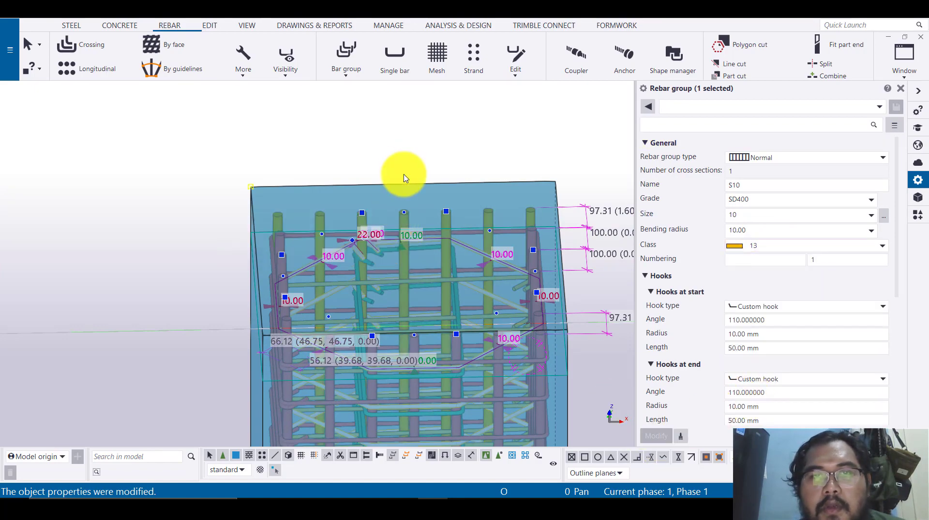
click(405, 168)
Select the first rectangular tie group, change its class to 4 and clear the selection.
ctrl+middle_drag(454, 286, 549, 259)
middle_drag(433, 341, 447, 246)
scroll(448, 246, up, 2)
click(463, 248)
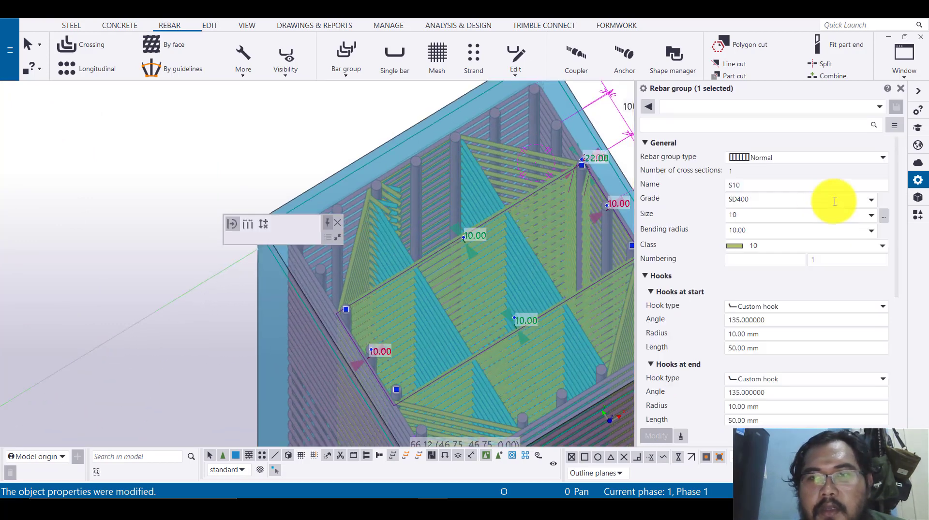
click(774, 246)
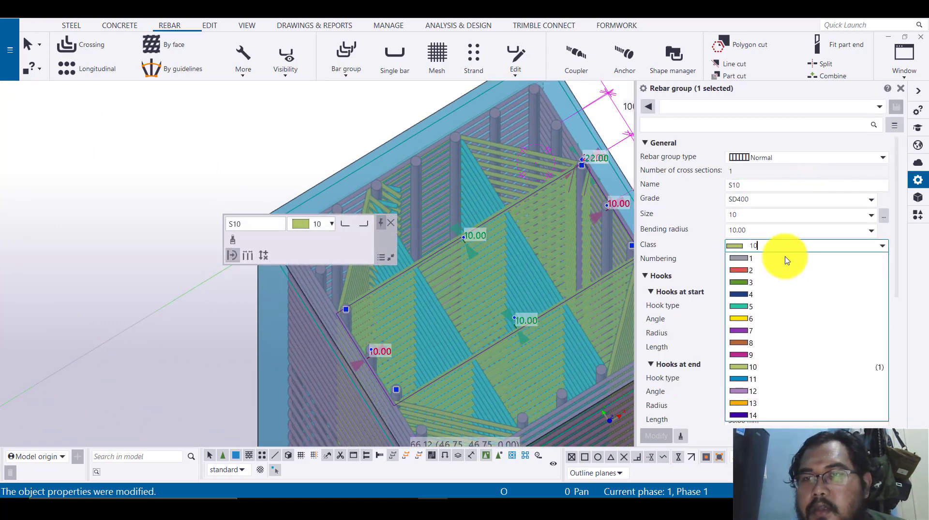
click(755, 294)
click(656, 437)
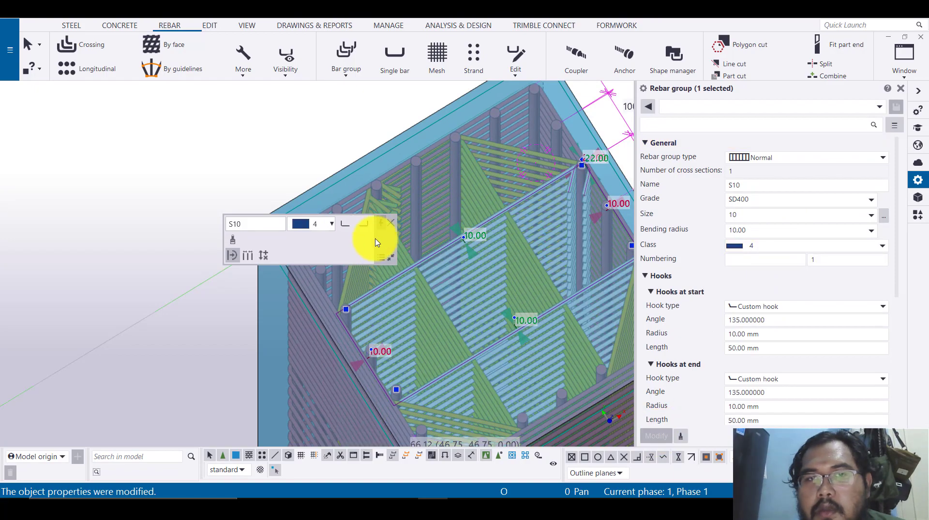
click(300, 157)
Examine the whole column and its top to check the arrangement and class colours of the octagonal and rectangular tie groups.
scroll(450, 245, down, 3)
ctrl+middle_drag(450, 244, 391, 220)
click(391, 221)
scroll(405, 188, down, 4)
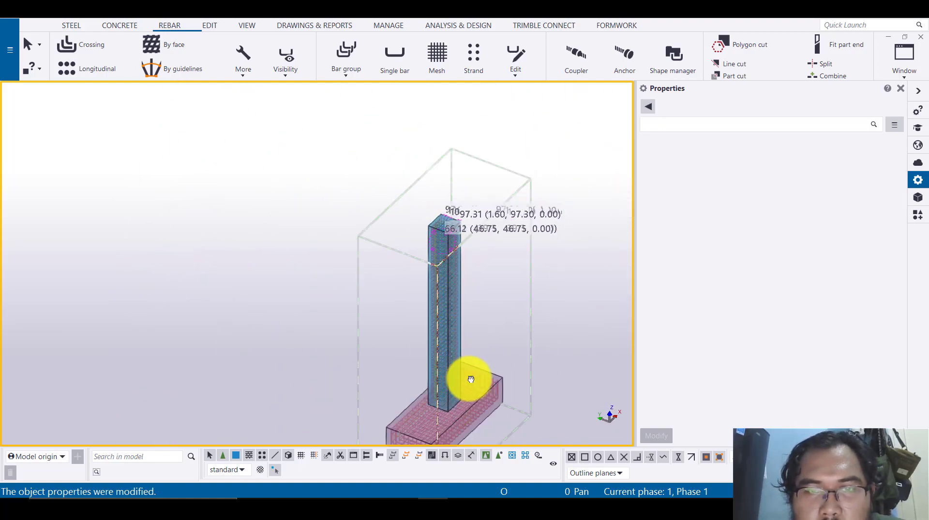
middle_drag(470, 379, 436, 330)
scroll(406, 174, up, 9)
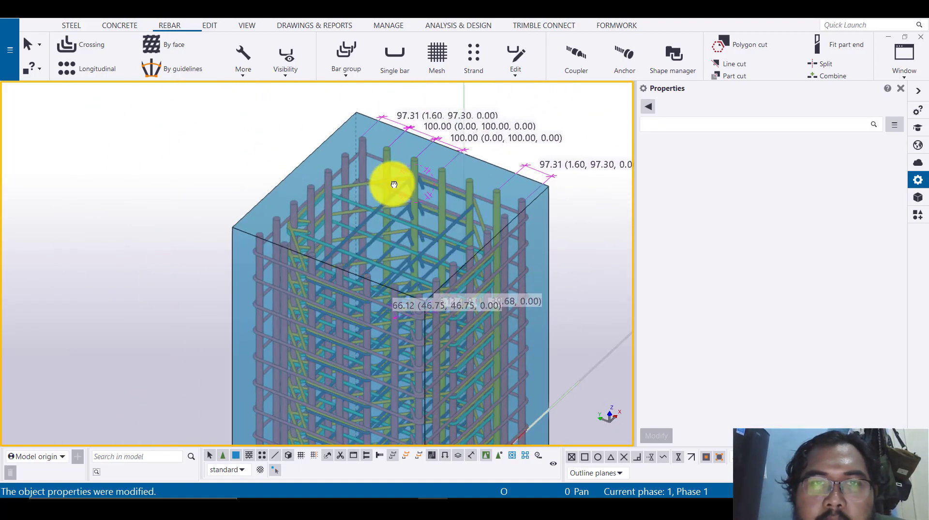
ctrl+middle_drag(393, 185, 431, 202)
scroll(430, 202, down, 4)
scroll(460, 247, up, 4)
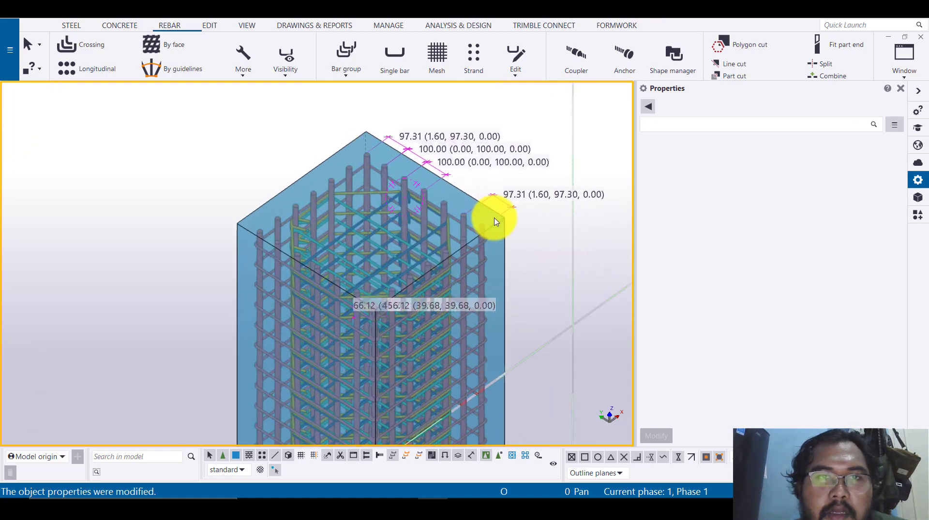
mouse_move(425, 223)
middle_down()
mouse_move(573, 209)
mouse_move(439, 222)
mouse_move(425, 206)
middle_up()
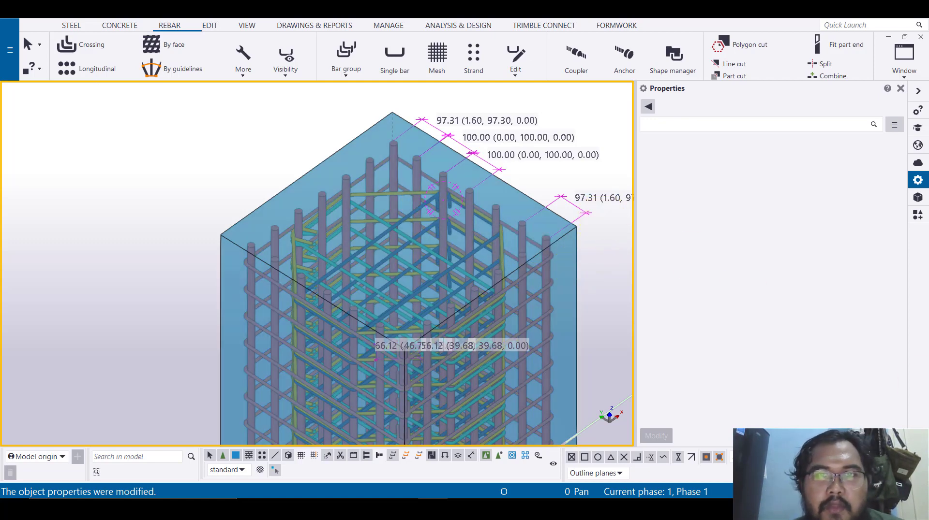
scroll(420, 209, down, 3)
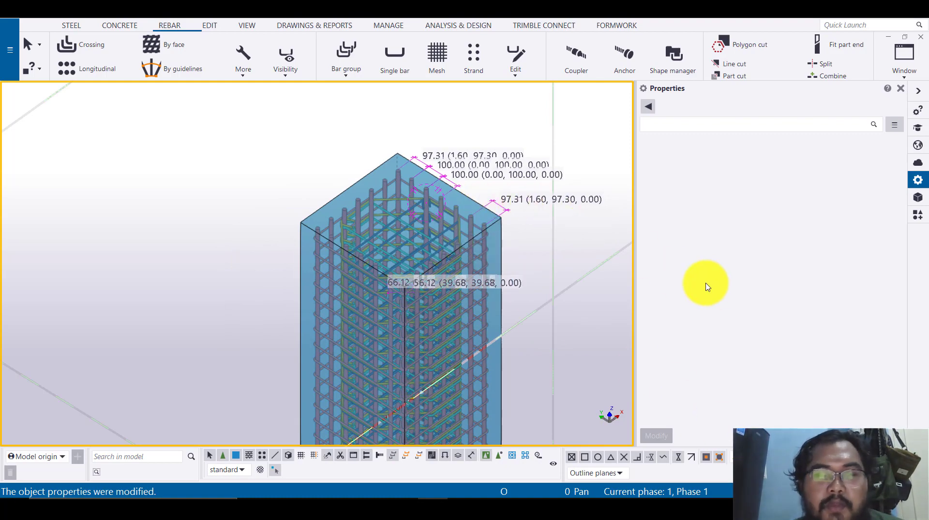
scroll(481, 259, up, 4)
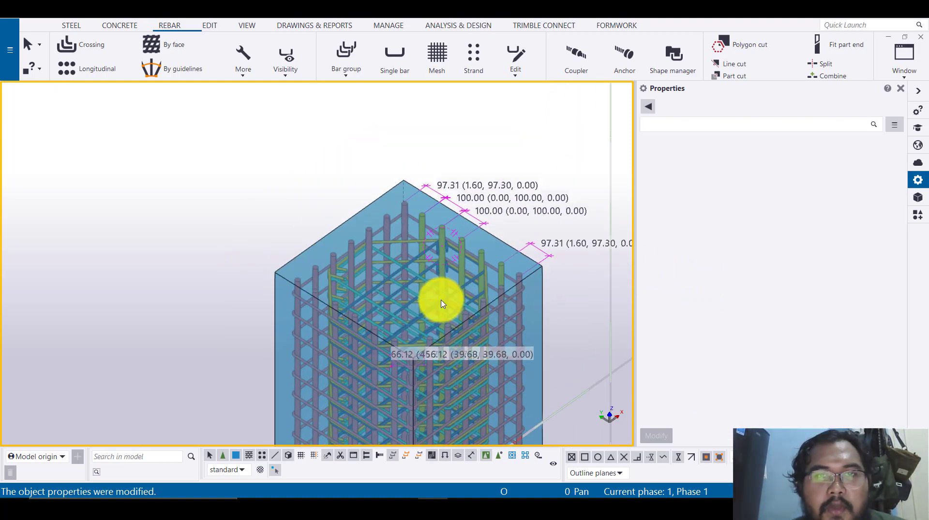
scroll(419, 306, up, 2)
scroll(378, 220, down, 4)
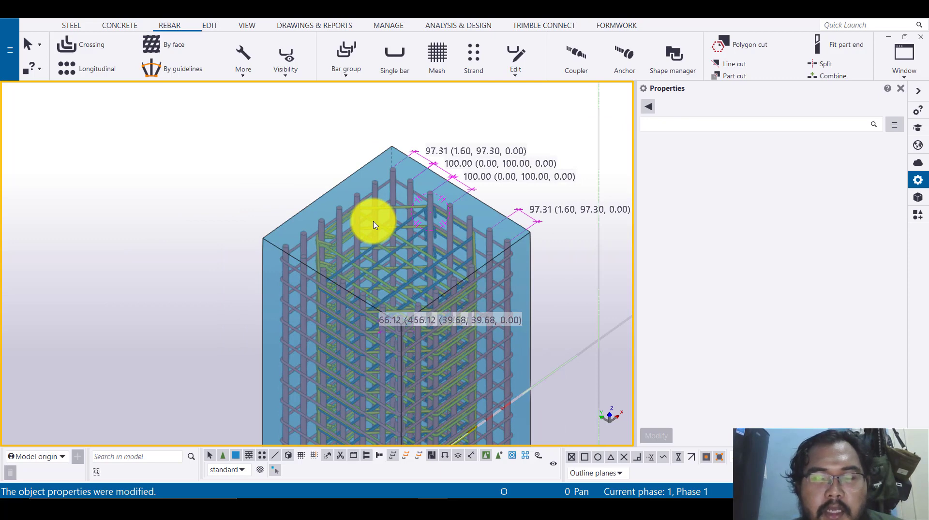